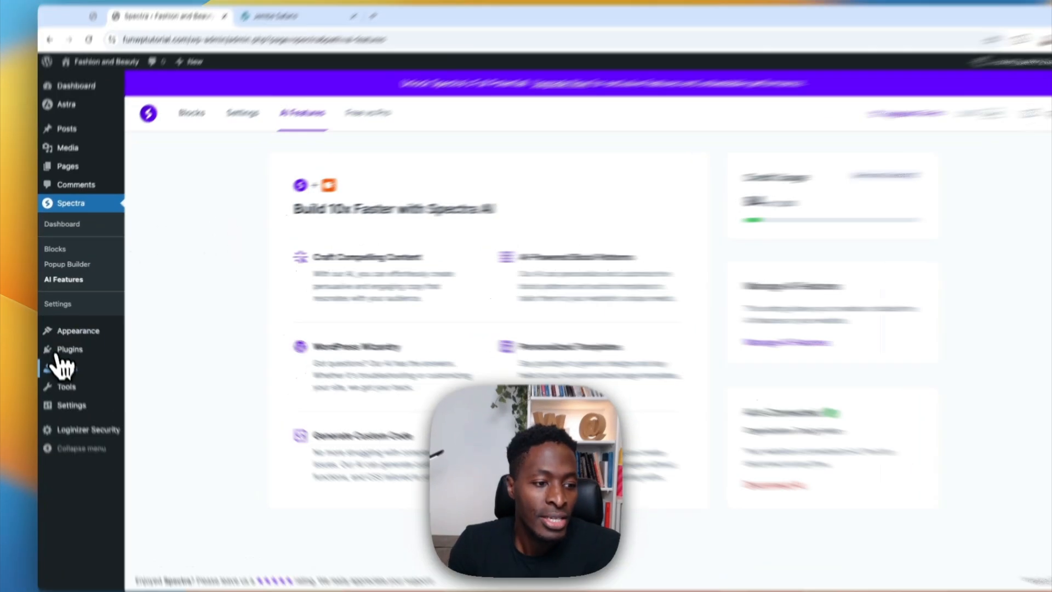
# Check the Spectra entry among the installed plugins, and open Spectra's AI Features page
pyautogui.moveTo(76, 347)
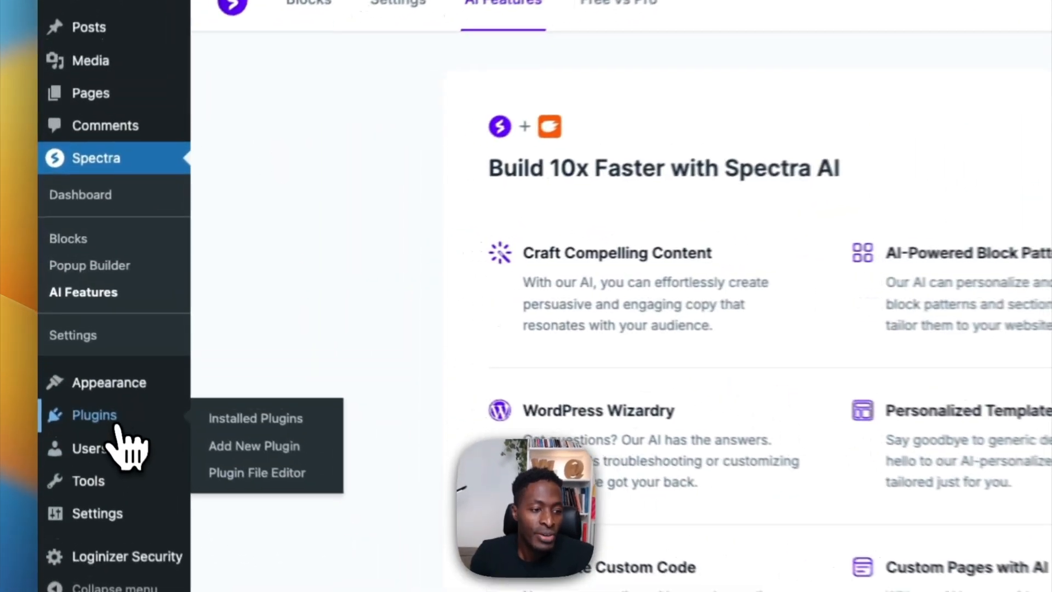
pyautogui.click(121, 433)
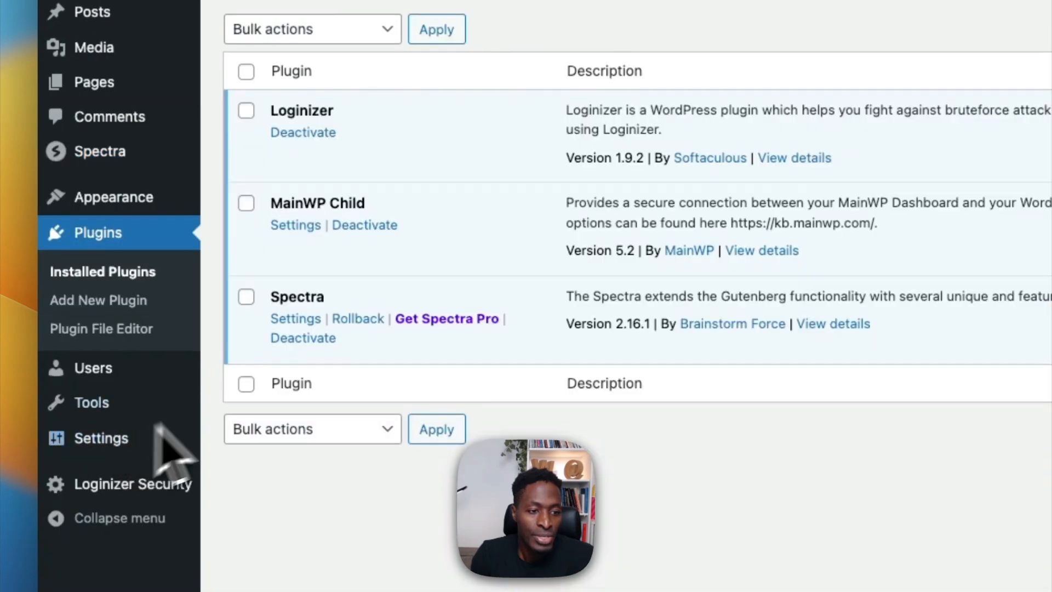
pyautogui.doubleClick(274, 298)
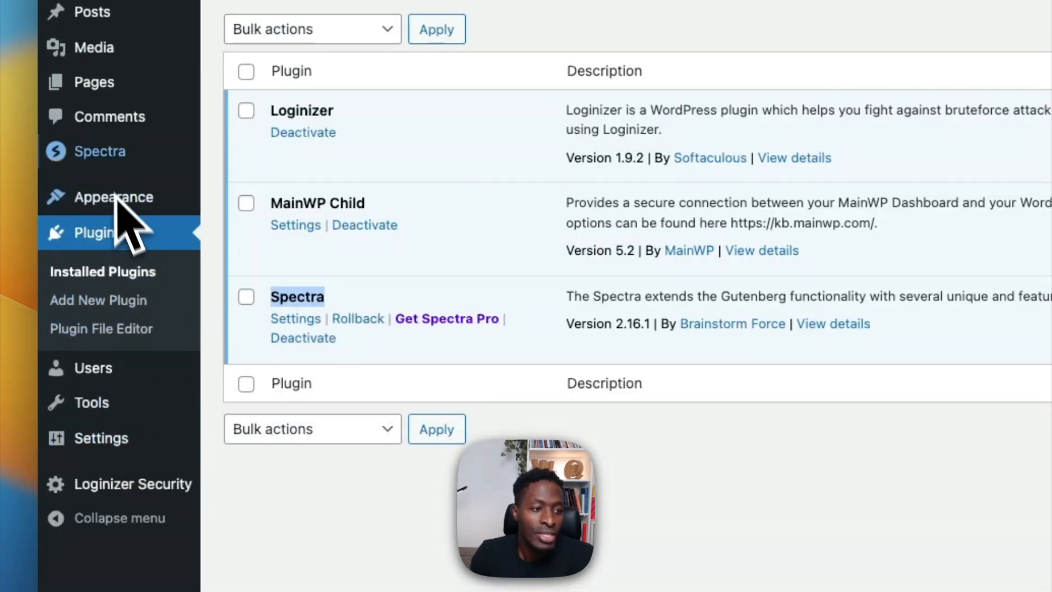
pyautogui.moveTo(78, 148)
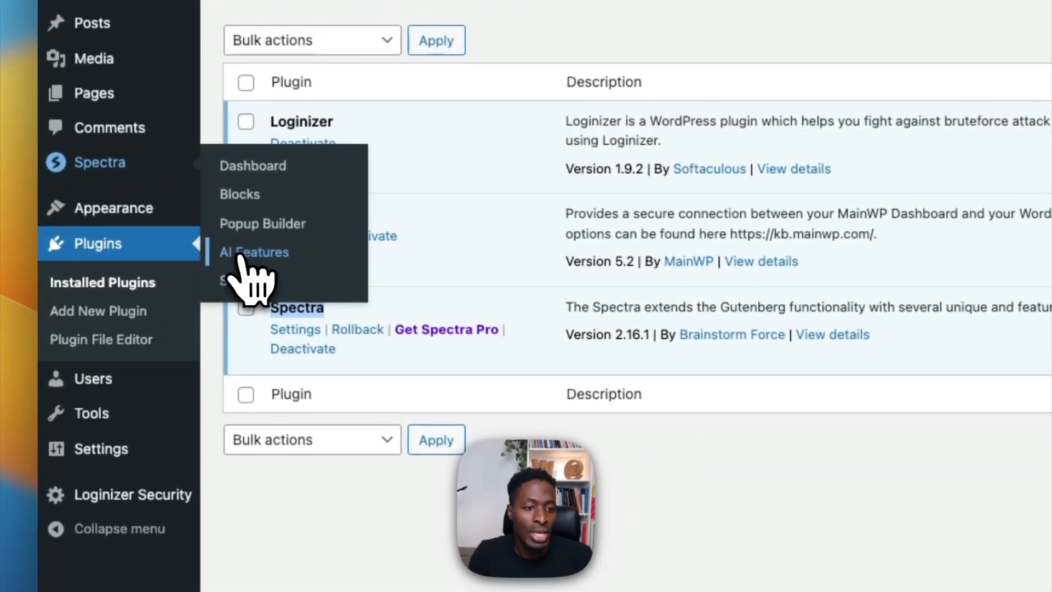
pyautogui.click(239, 255)
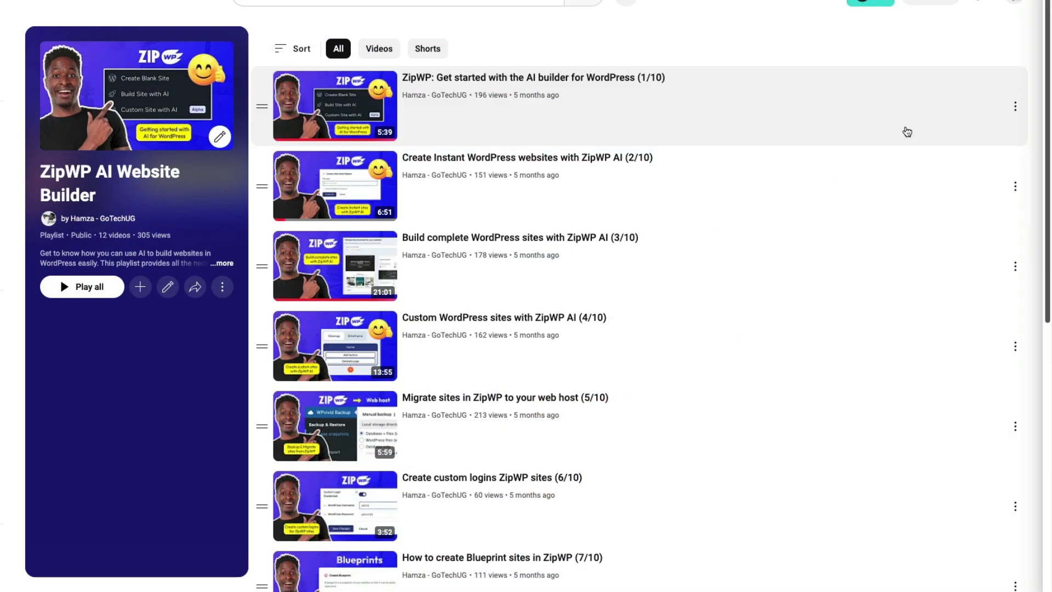
# Look through the videos in the ZipWP AI Website Builder playlist
pyautogui.scroll(-3, 873, 213)
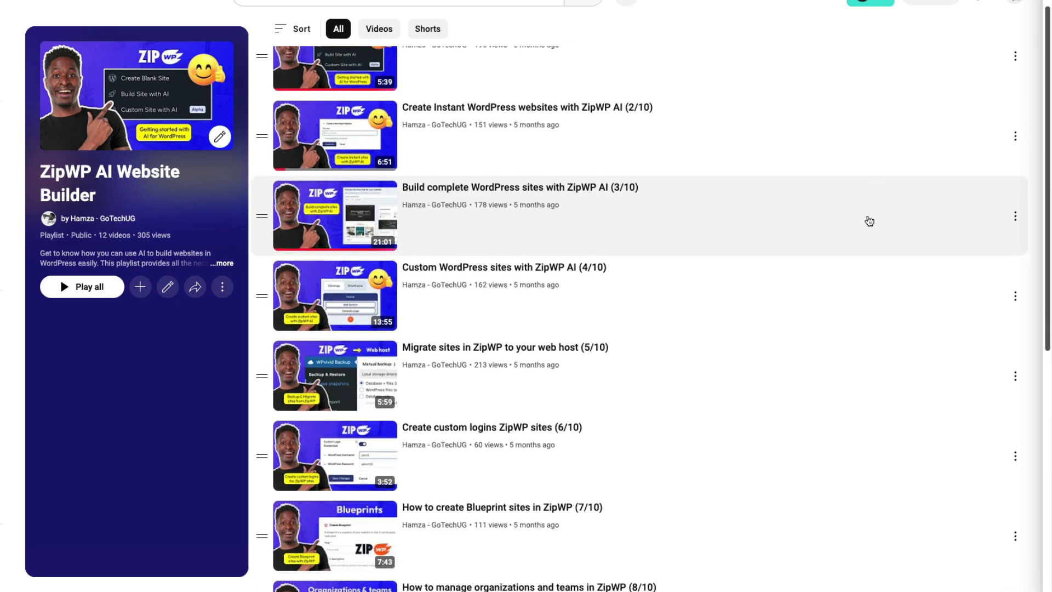
pyautogui.scroll(-2, 870, 221)
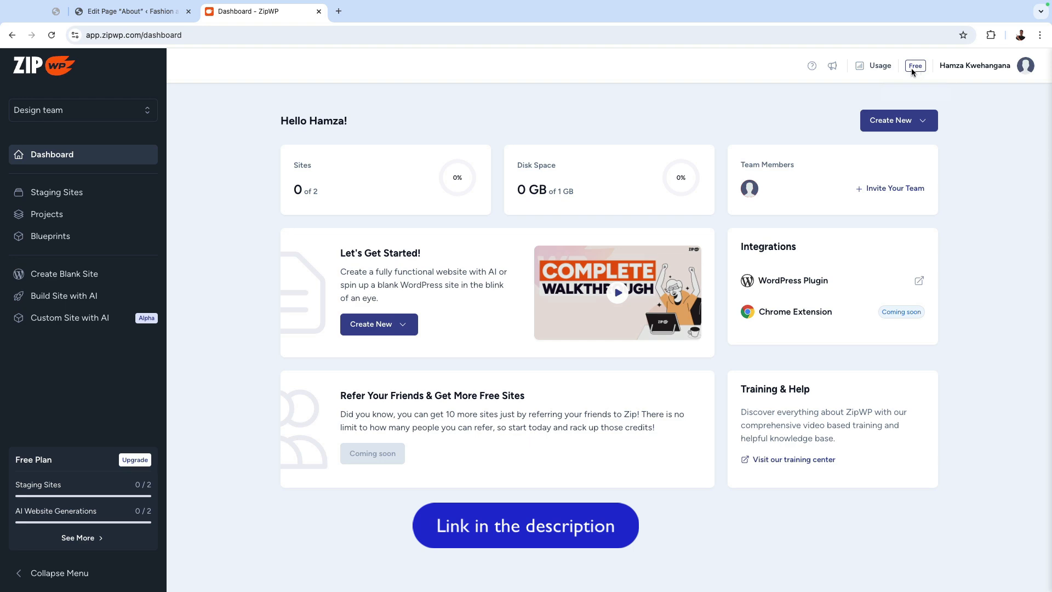
# Review the Design team's plan usage and limits in ZipWP, and switch the active organization to Demo Team
pyautogui.click(875, 67)
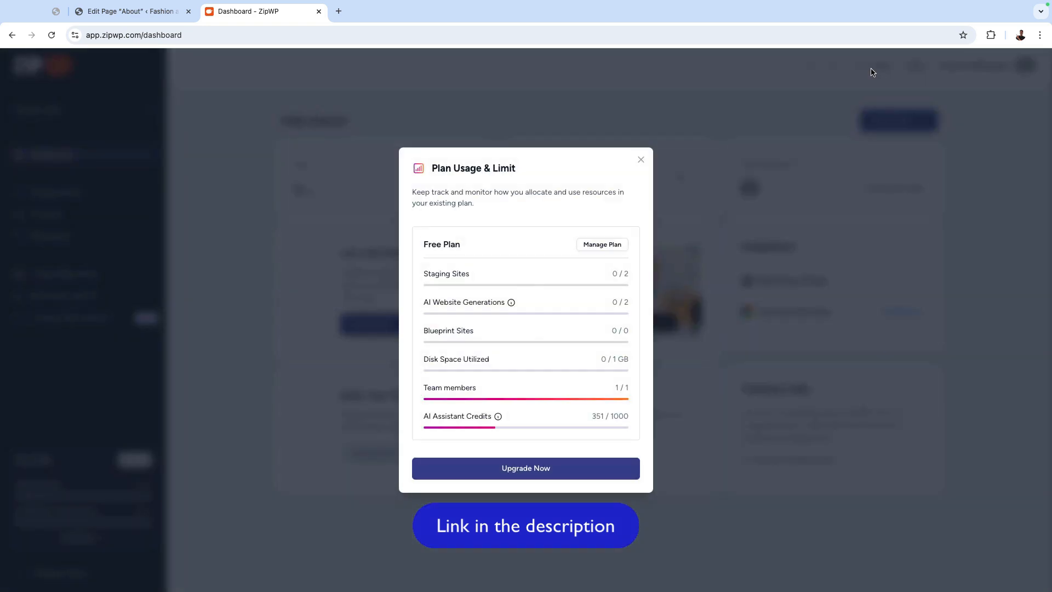
pyautogui.click(641, 160)
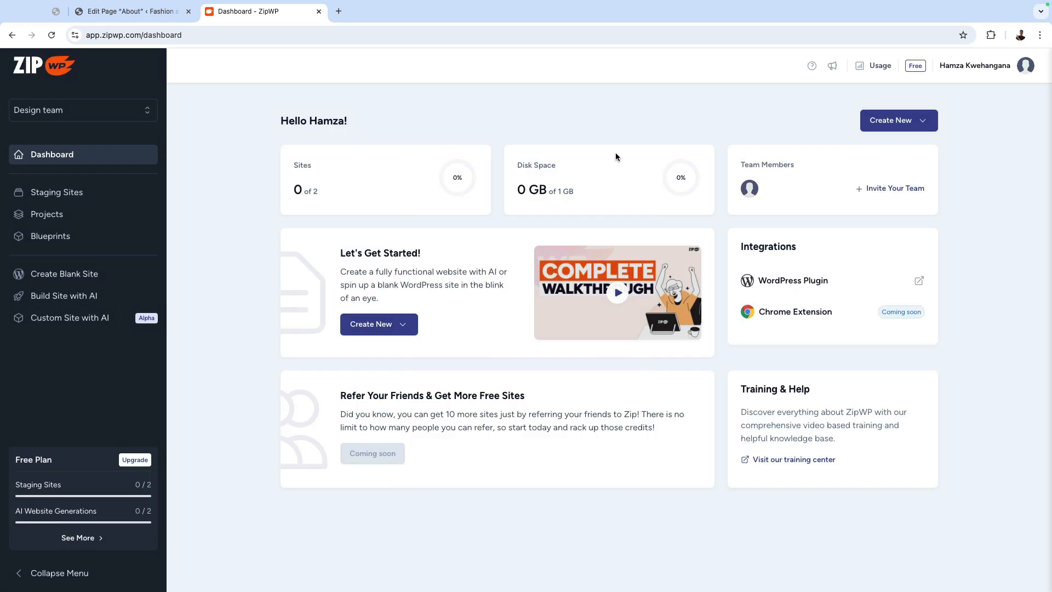
pyautogui.click(81, 112)
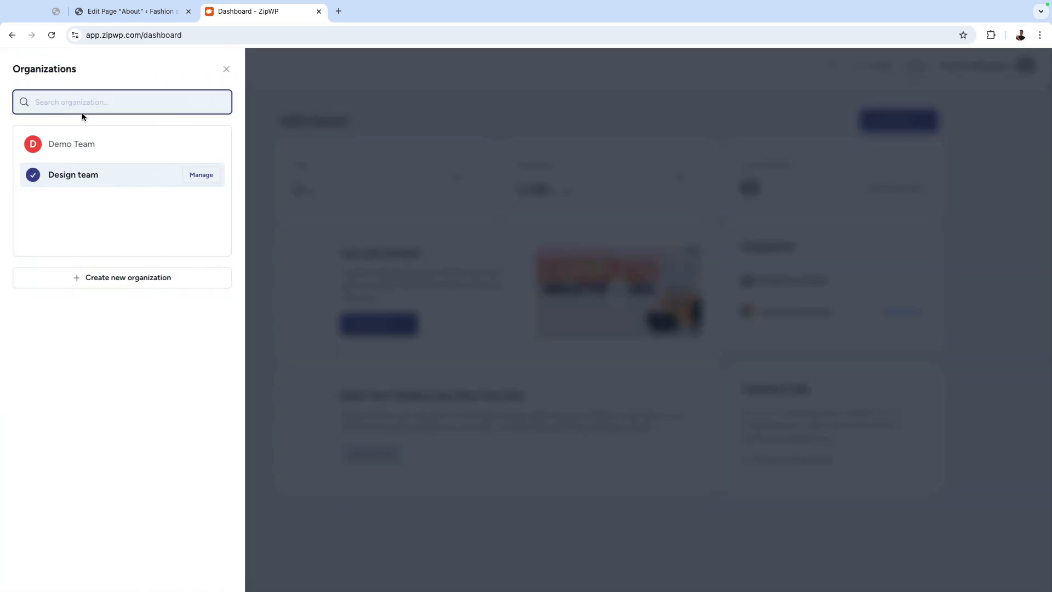
pyautogui.click(79, 144)
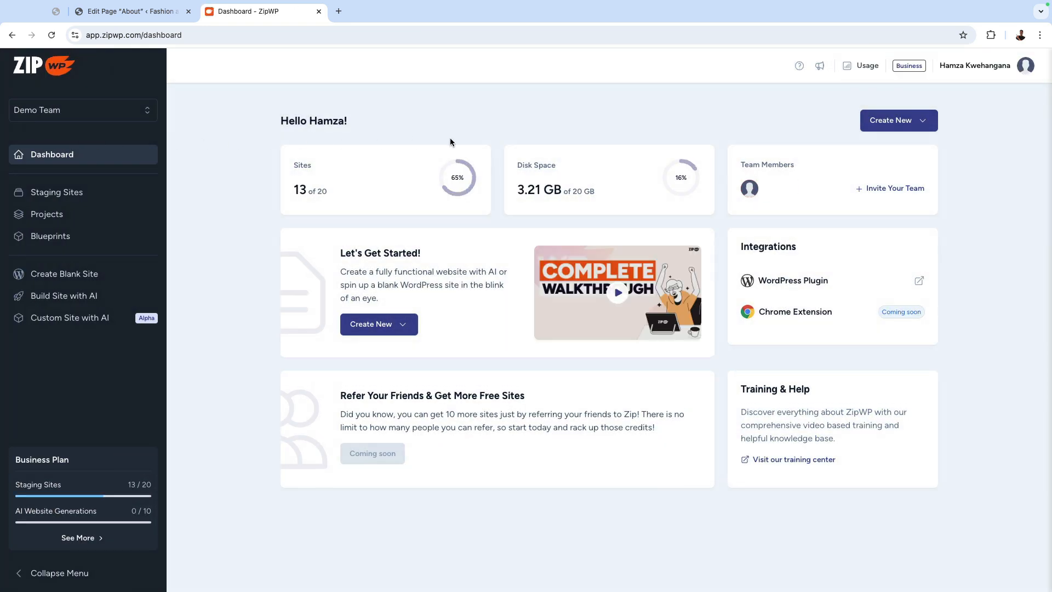
# From the Design Library in the About page editor, examine the pricing for buying AI credits, and close the pricing page
pyautogui.hotkey('ctrl', 'shift', 'Tab')
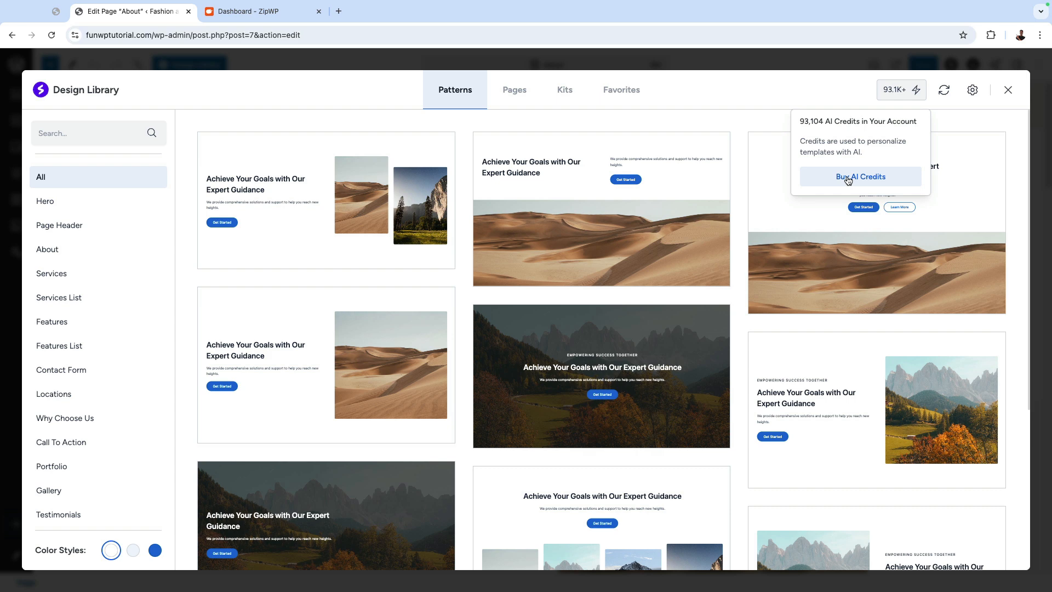
pyautogui.click(848, 179)
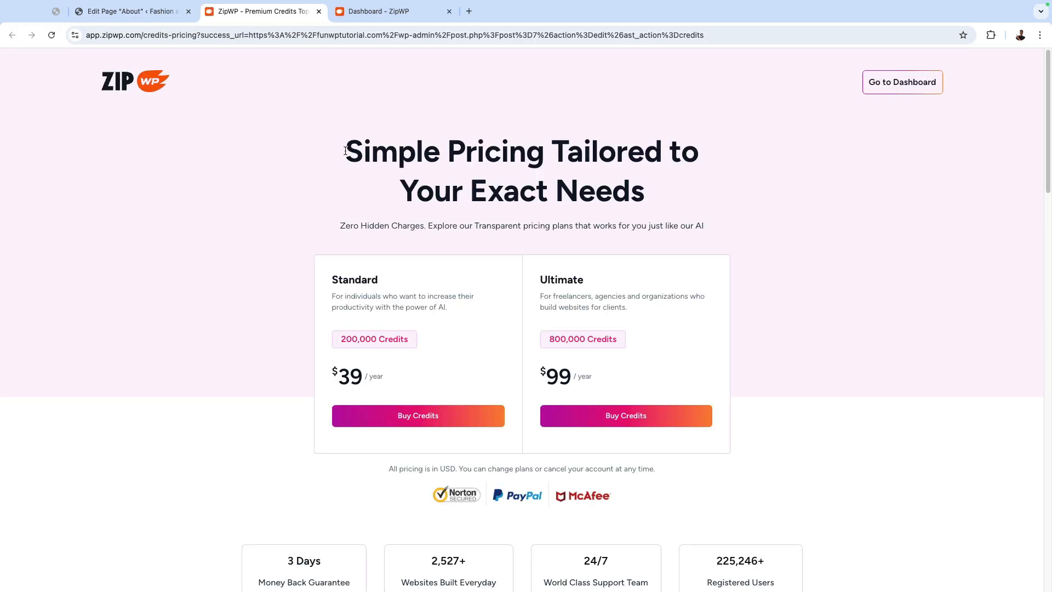
pyautogui.moveTo(346, 151); pyautogui.dragTo(657, 192)
pyautogui.click(681, 192)
pyautogui.moveTo(332, 280); pyautogui.dragTo(388, 279)
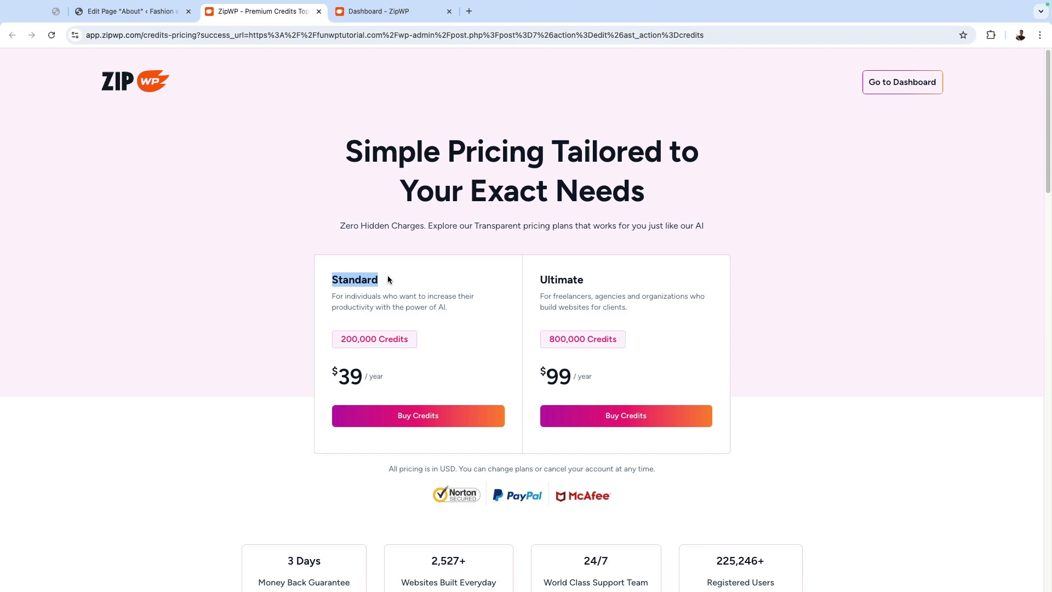
pyautogui.press('super+w')
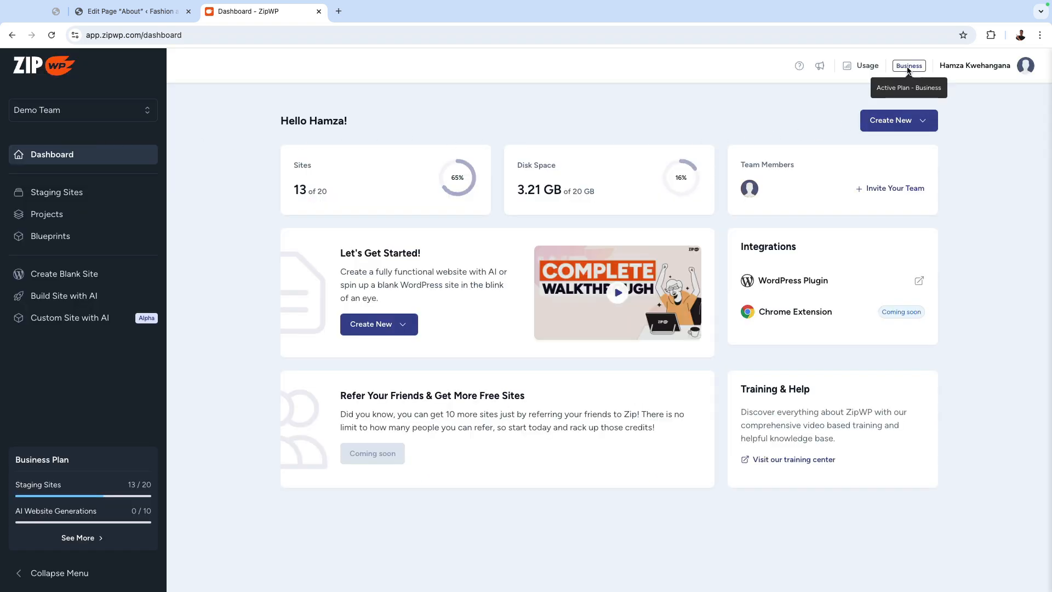
# Review the Demo Team's plan usage in ZipWP, especially the AI Assistant Credits
pyautogui.click(845, 67)
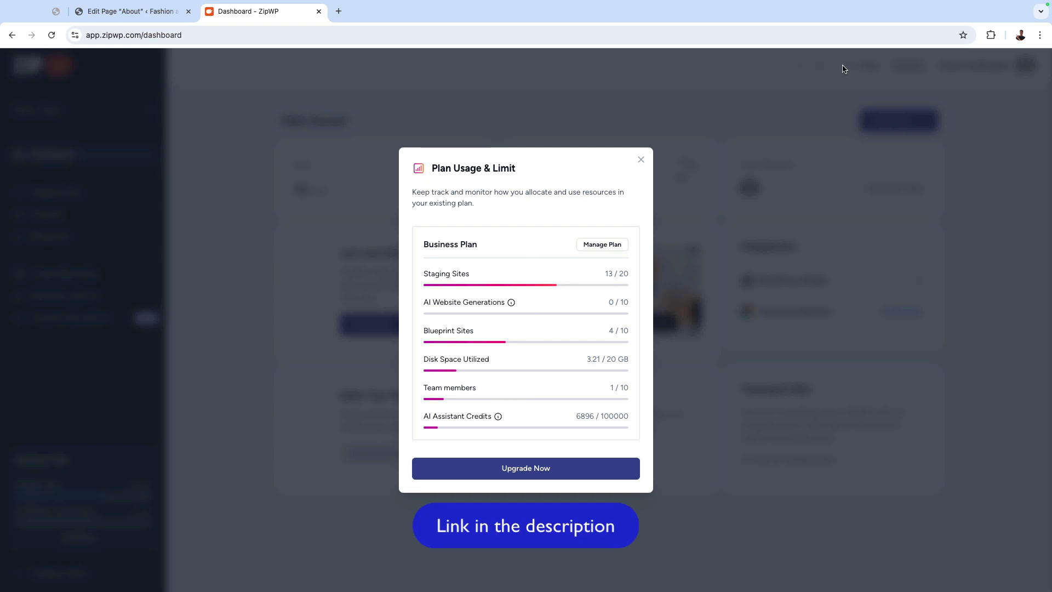
pyautogui.moveTo(425, 412); pyautogui.dragTo(492, 417)
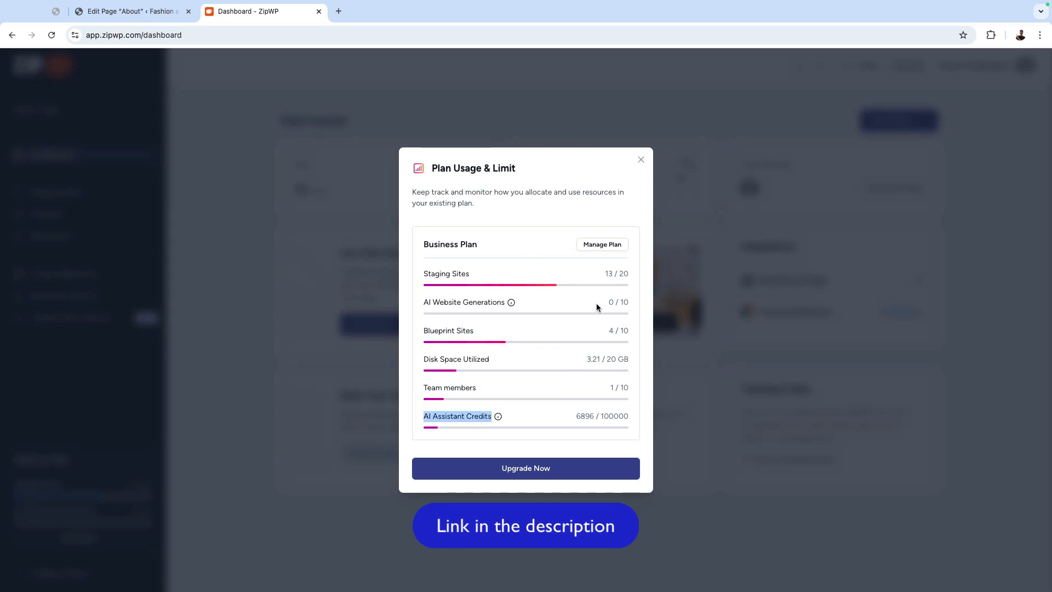
pyautogui.click(641, 161)
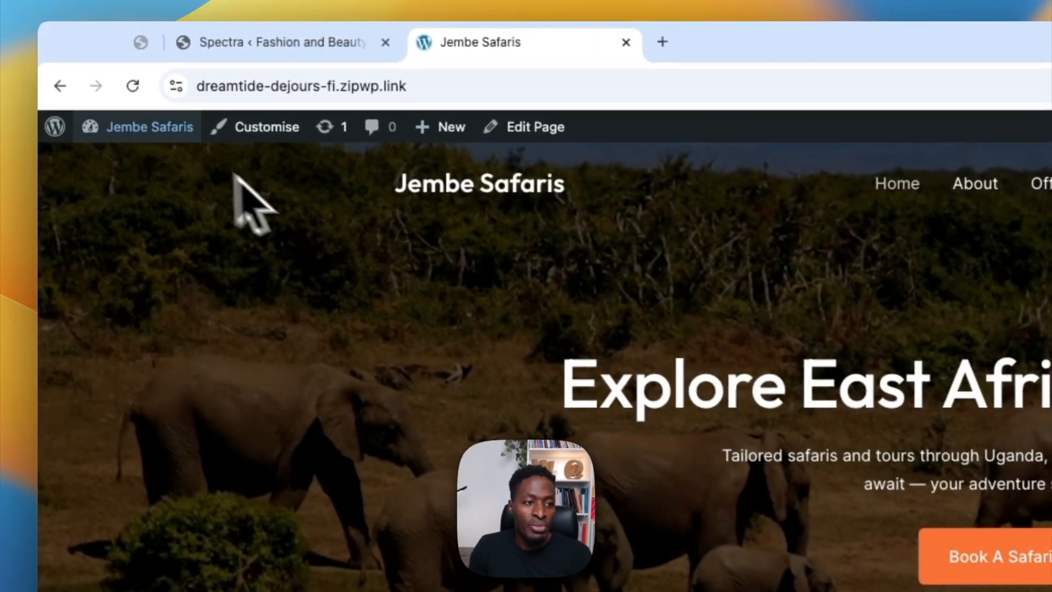
# Go to the Jembe Safaris site's WordPress dashboard and open Spectra's AI Features page to view its credit usage
pyautogui.moveTo(93, 76)
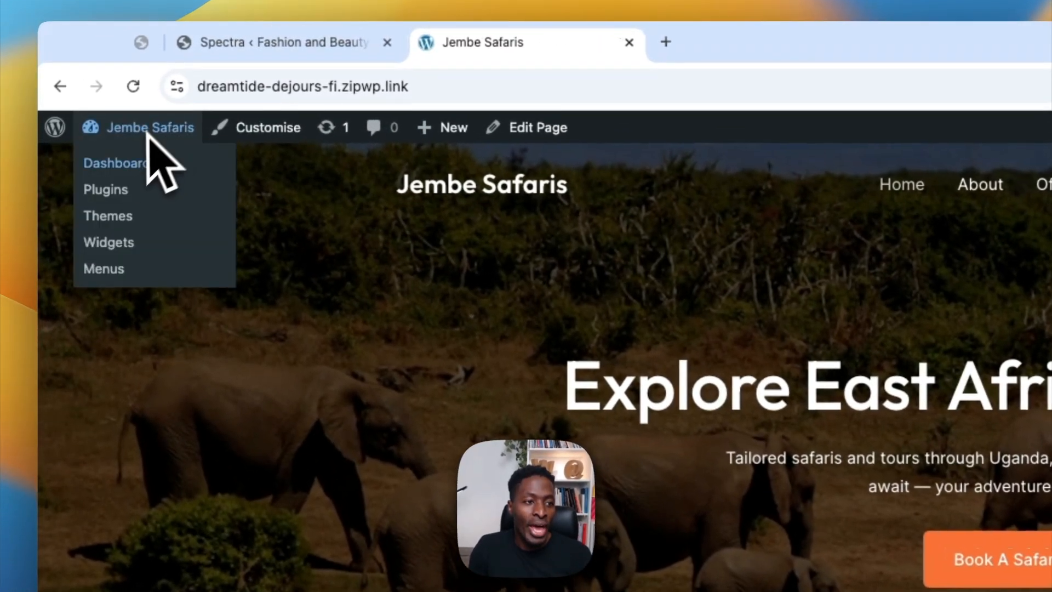
pyautogui.click(122, 165)
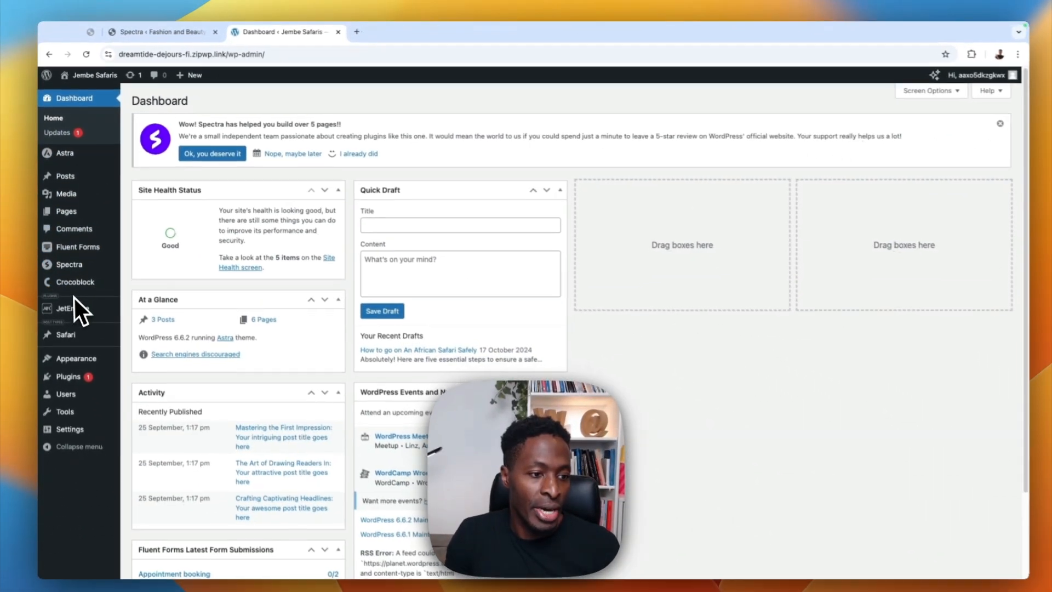
pyautogui.moveTo(72, 277)
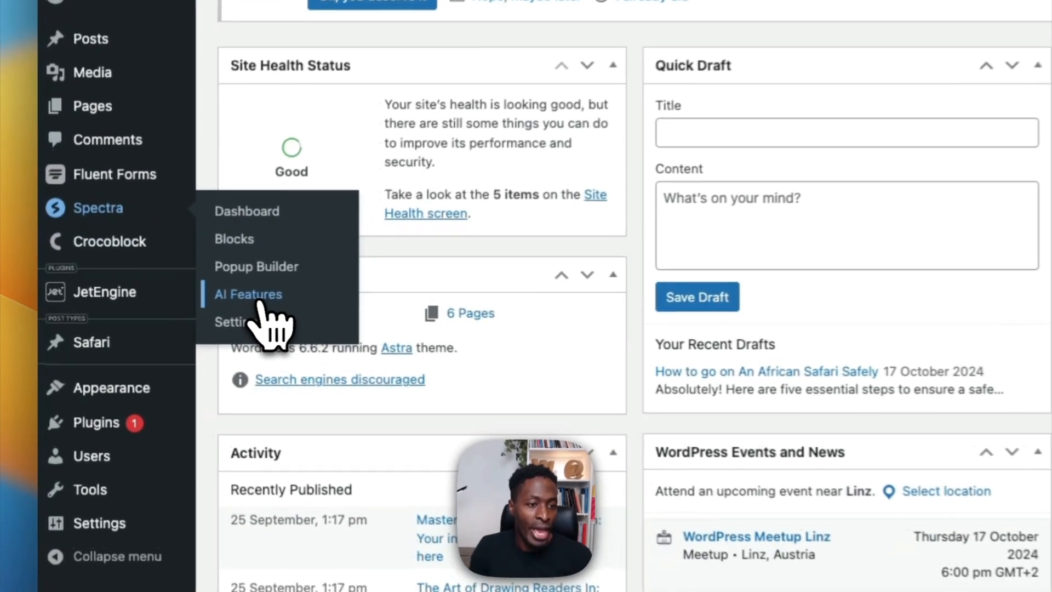
pyautogui.click(265, 301)
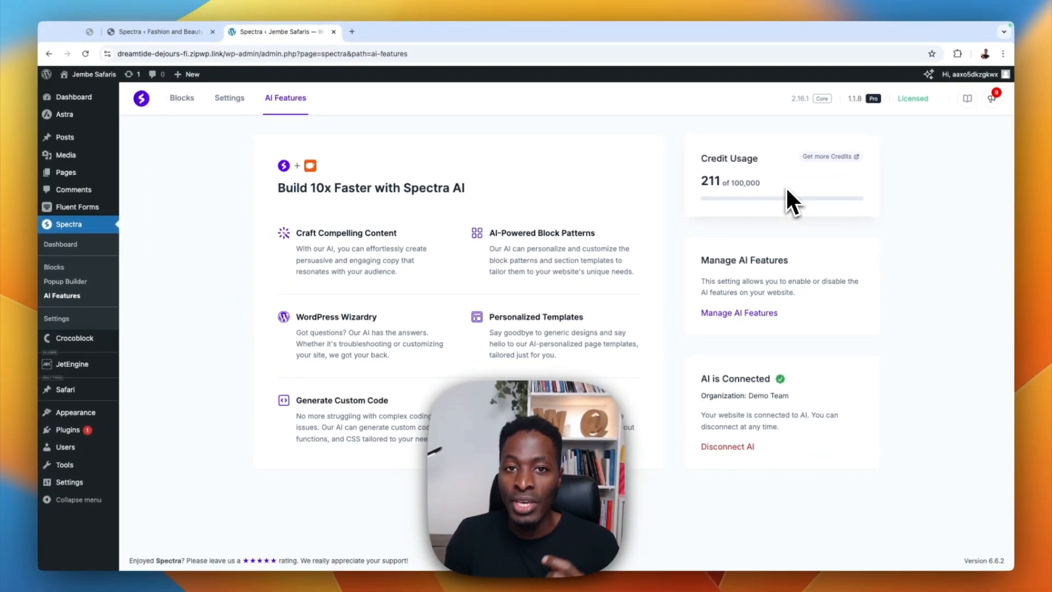
# Open zipwp.com in a new browser tab and log in to the ZipWP dashboard
pyautogui.click(352, 32)
pyautogui.write('z')
pyautogui.press('Return')
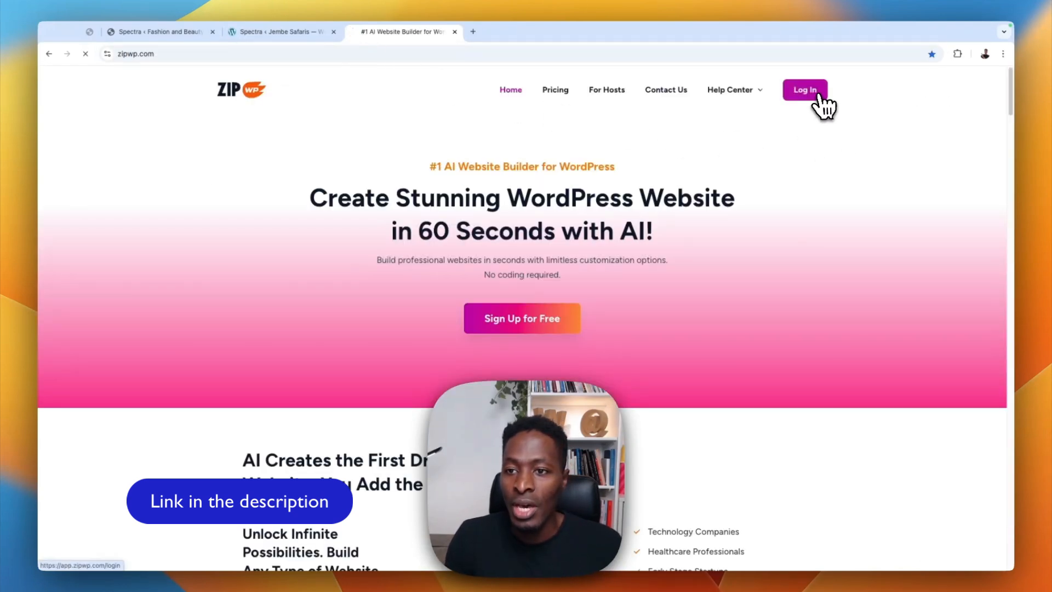
pyautogui.click(813, 93)
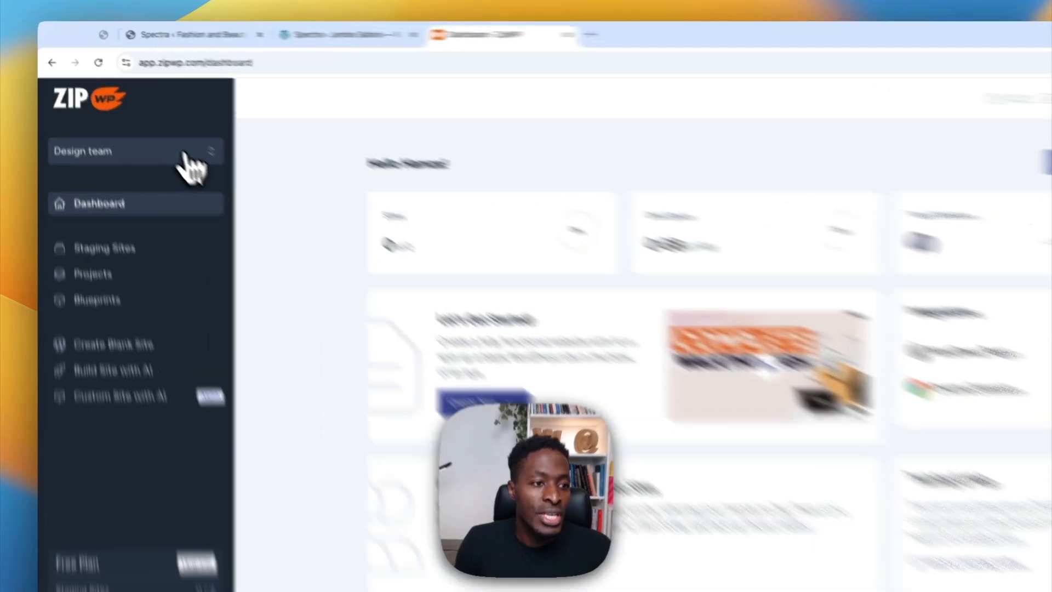
# View the ZipWP account's organizations, and check which organization the Fashion and Beauty site's Spectra AI is connected to
pyautogui.click(185, 157)
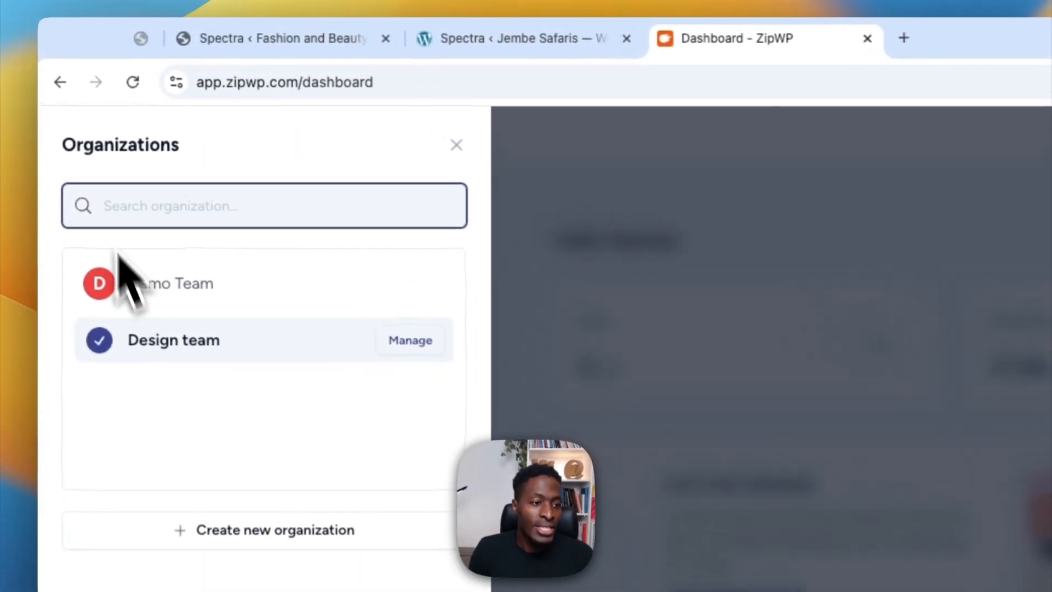
pyautogui.click(582, 383)
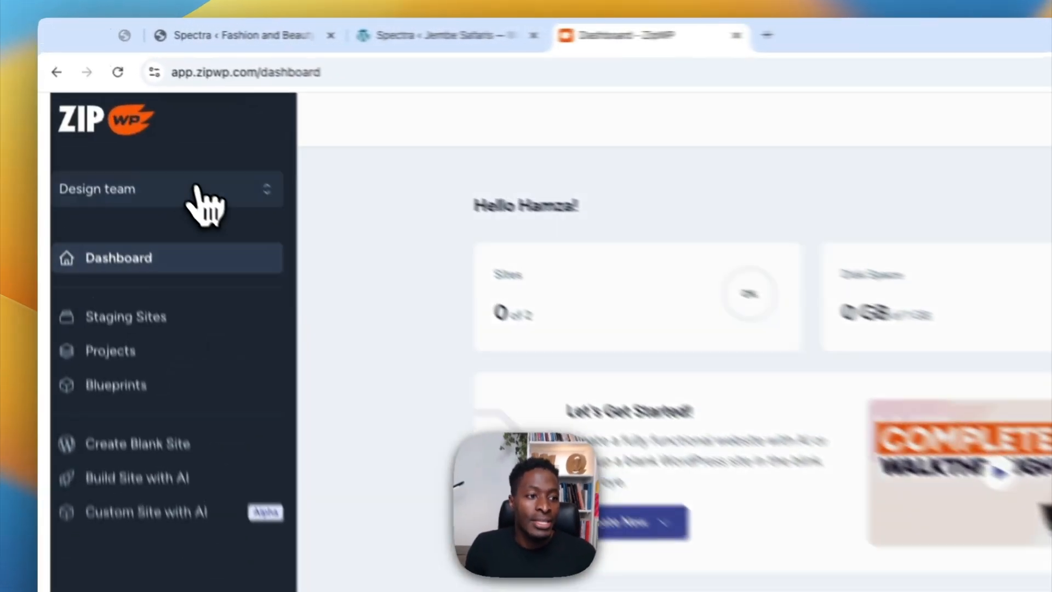
pyautogui.click(143, 123)
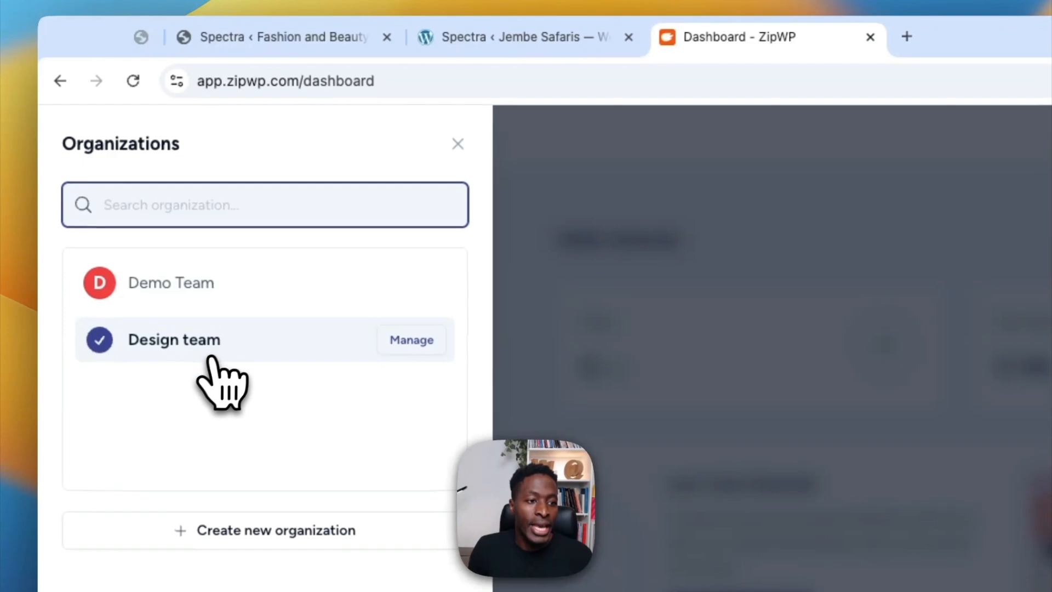
pyautogui.click(548, 339)
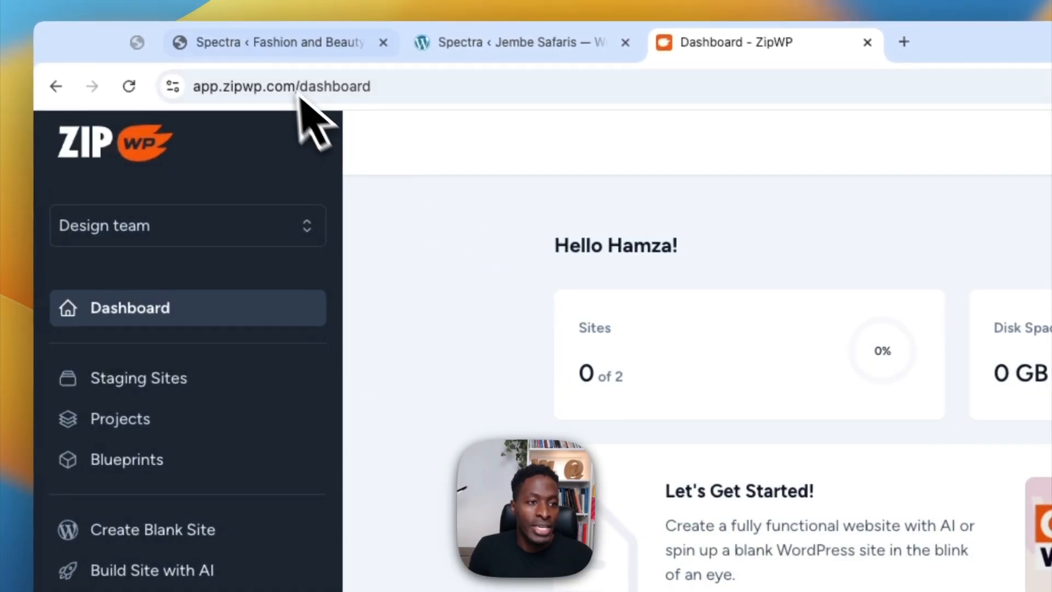
pyautogui.click(270, 43)
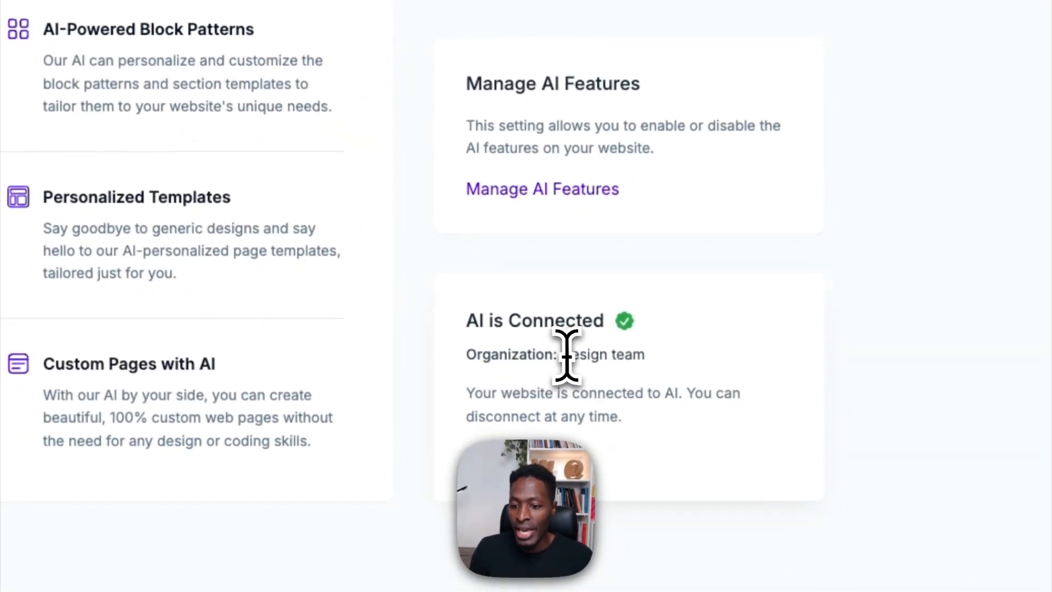
pyautogui.moveTo(562, 355); pyautogui.dragTo(646, 356)
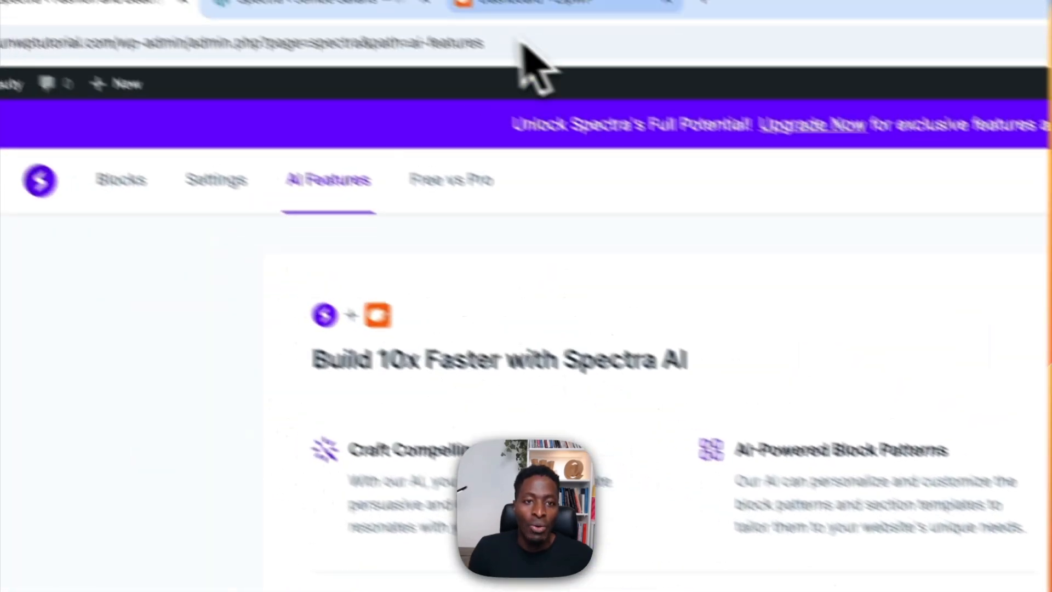
# Switch the active ZipWP organization to Demo Team, and return to the Jembe Safaris site's AI Features page
pyautogui.click(591, 82)
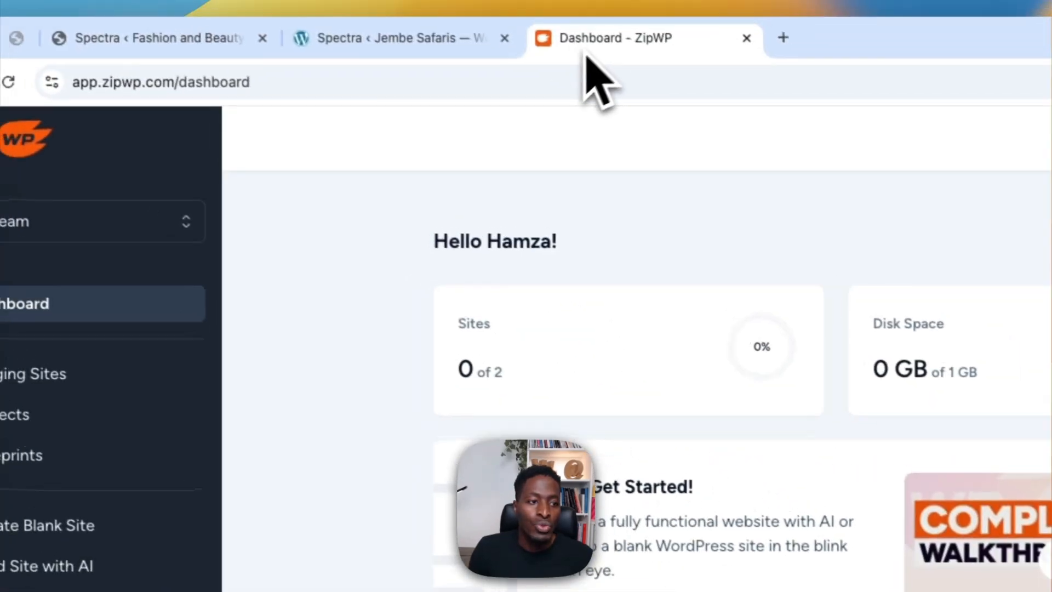
pyautogui.click(197, 222)
pyautogui.click(124, 291)
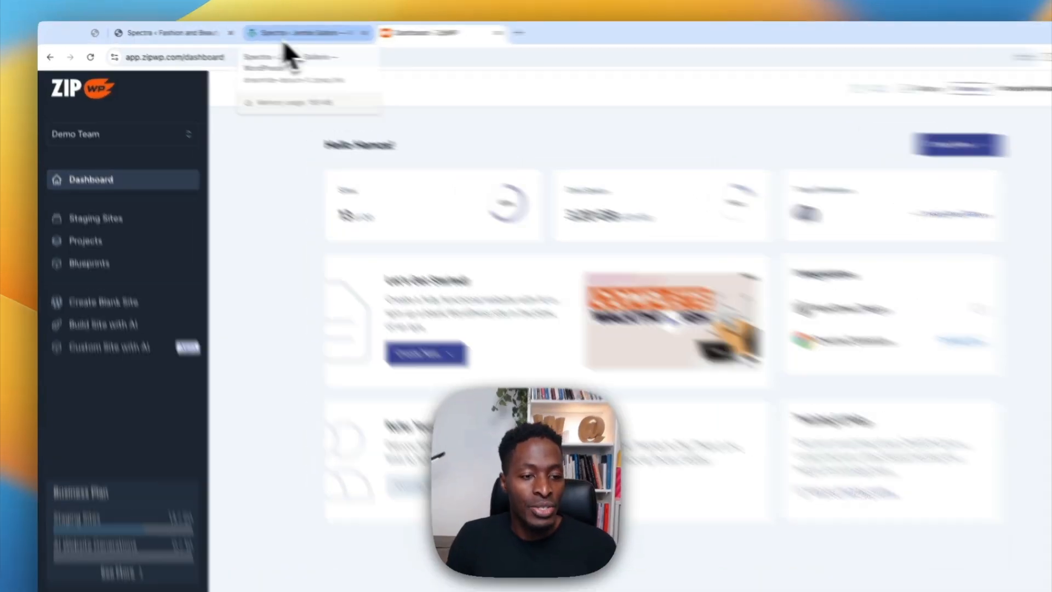
pyautogui.click(266, 33)
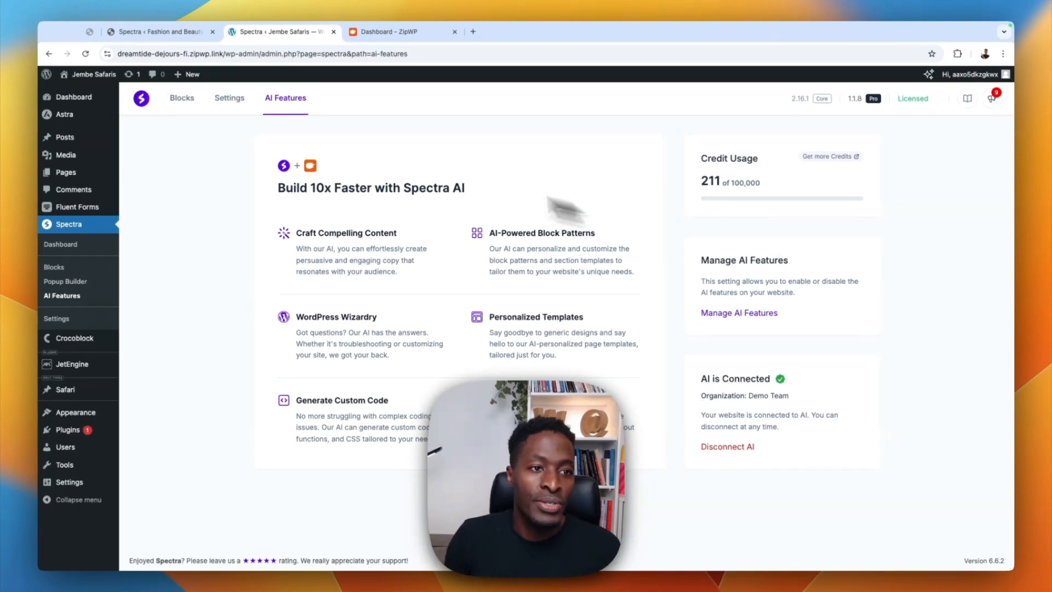
# Disconnect the Fashion and Beauty site from Spectra AI
pyautogui.click(727, 445)
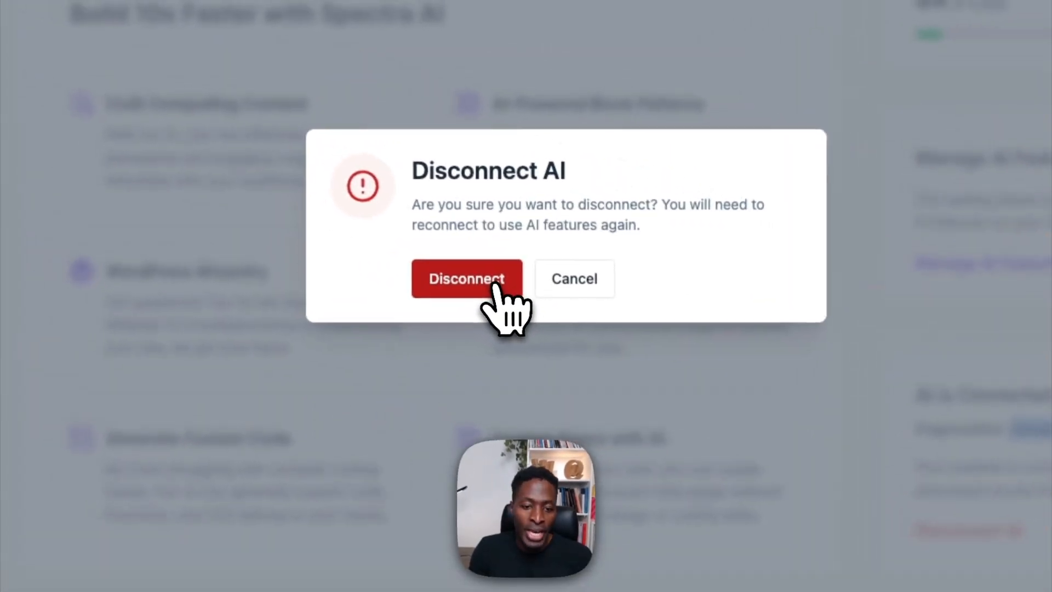
pyautogui.click(474, 277)
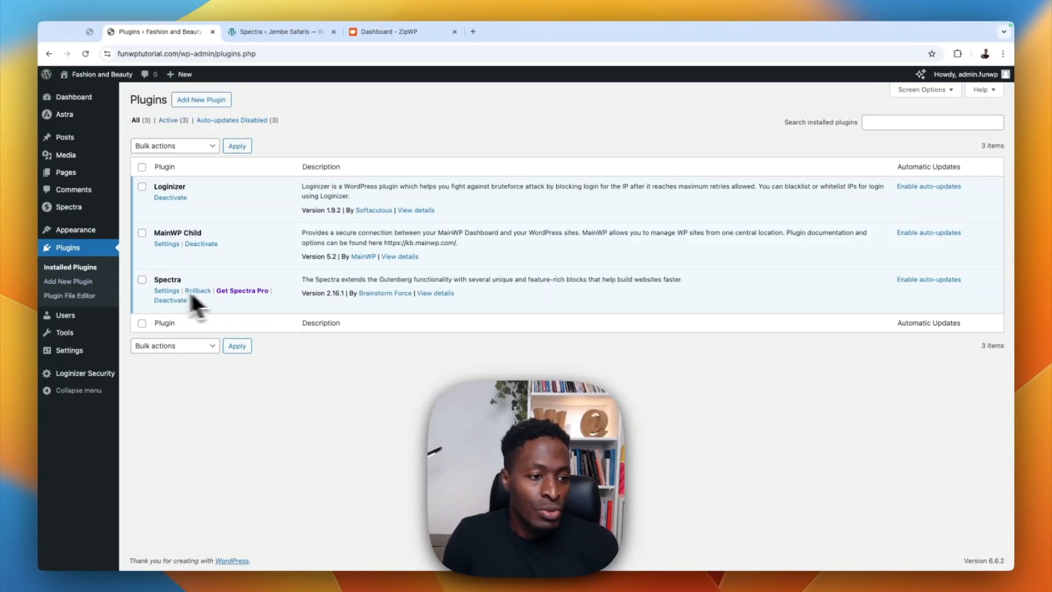
# Start reconnecting the Fashion and Beauty site to Spectra AI, and view the ZipWP organizations offered for the connection
pyautogui.moveTo(65, 211)
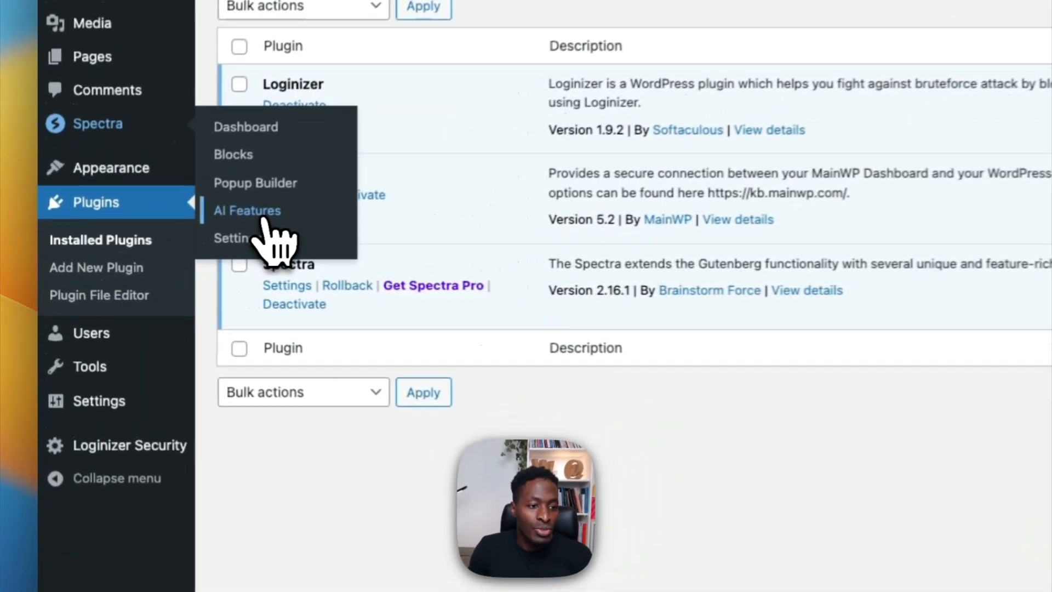
pyautogui.click(267, 219)
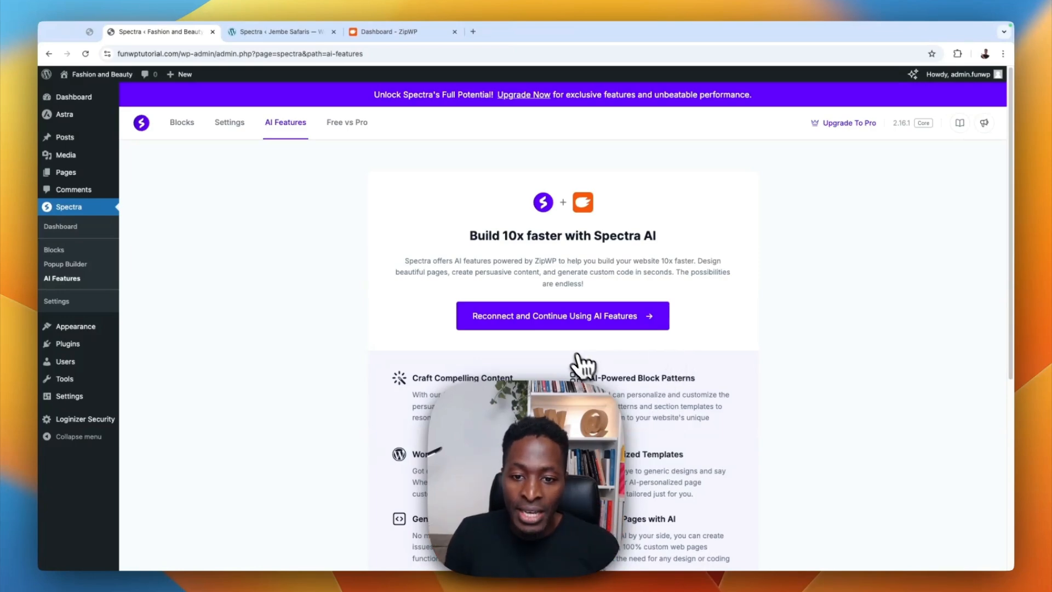
pyautogui.scroll(-3, 575, 350)
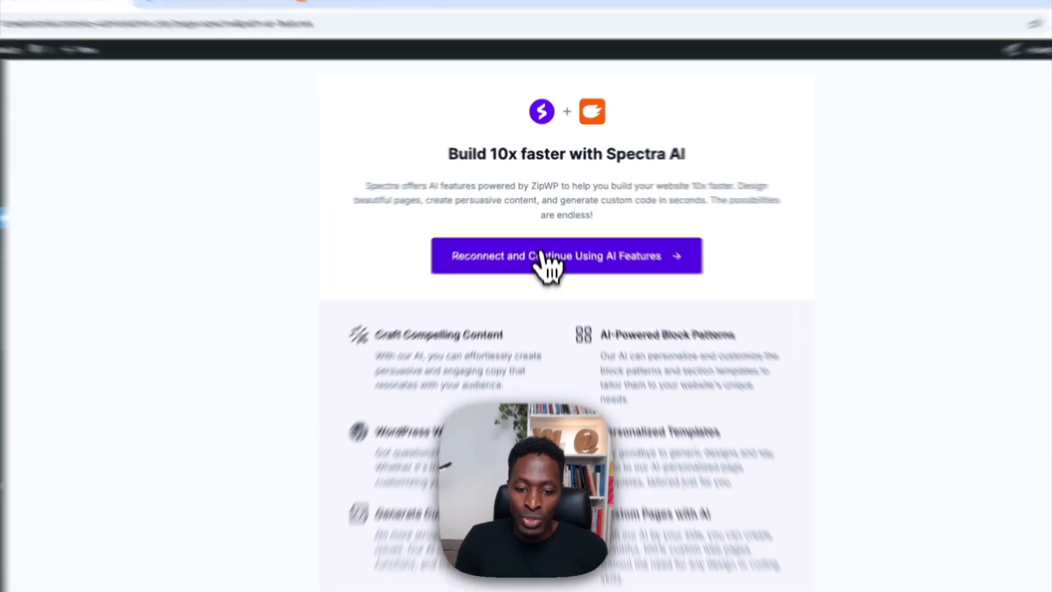
pyautogui.click(548, 246)
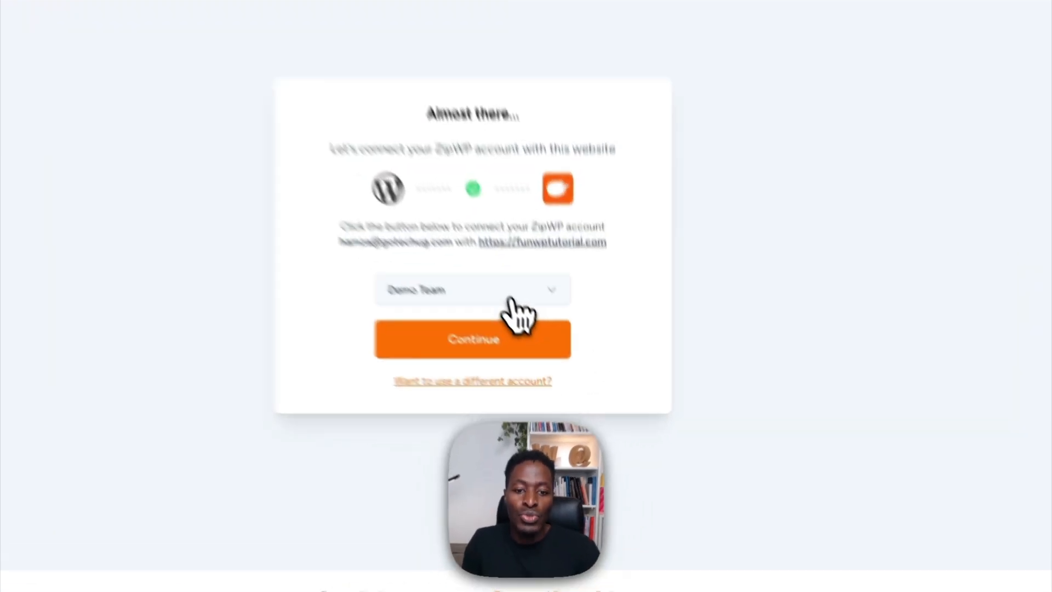
pyautogui.click(551, 352)
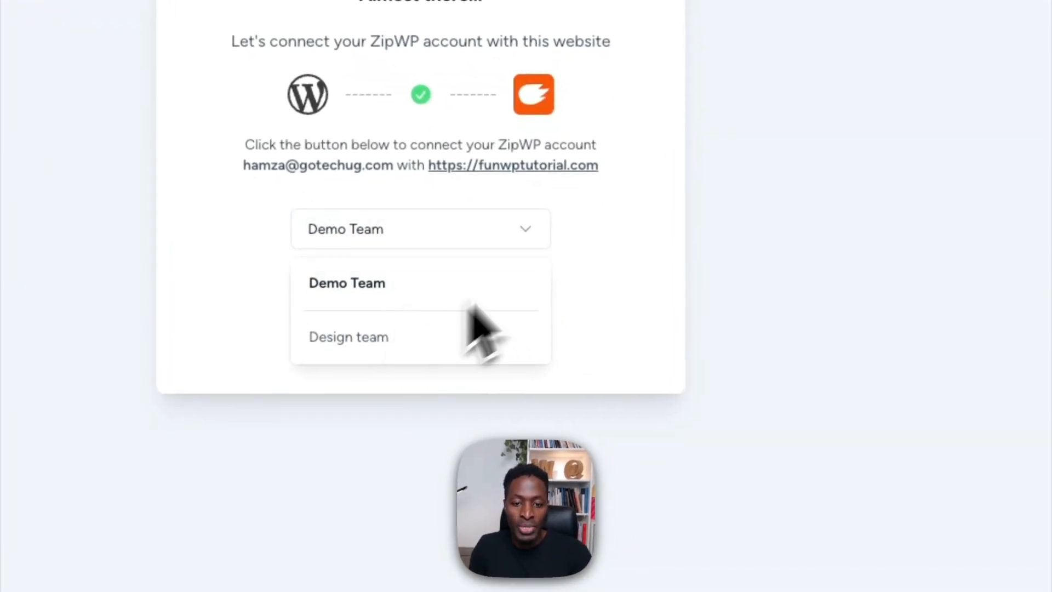
pyautogui.click(634, 218)
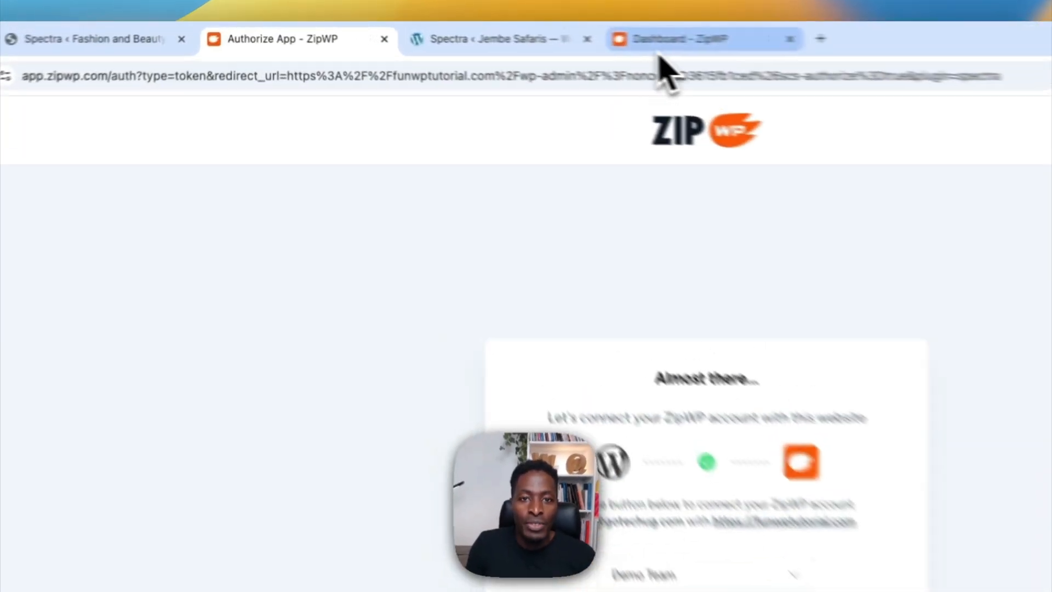
# Switch the active ZipWP organization to Design team, and return to the Fashion and Beauty site's authorization page
pyautogui.click(506, 32)
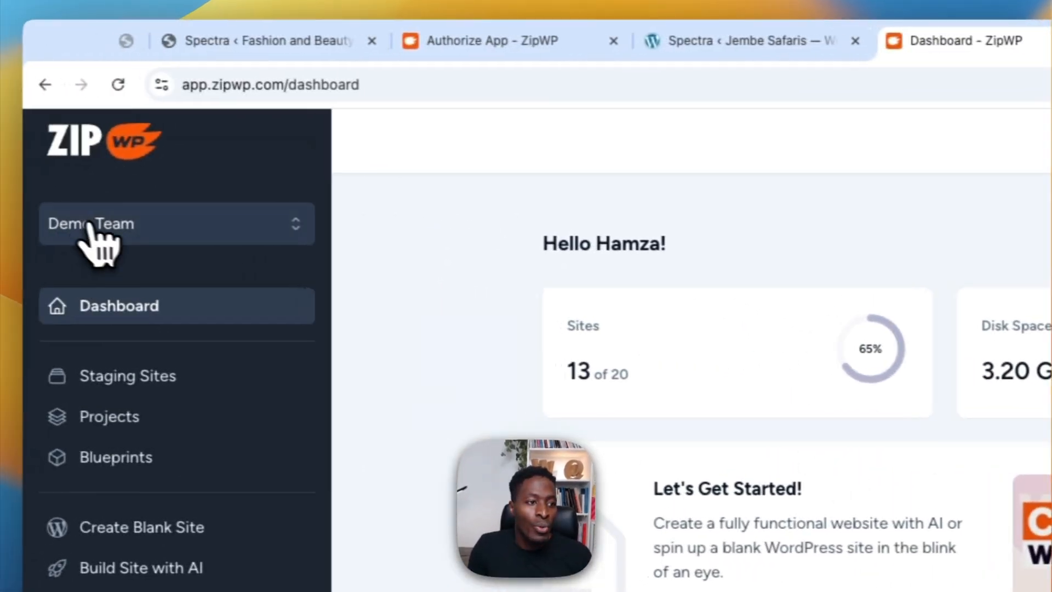
pyautogui.click(5, 223)
pyautogui.click(47, 351)
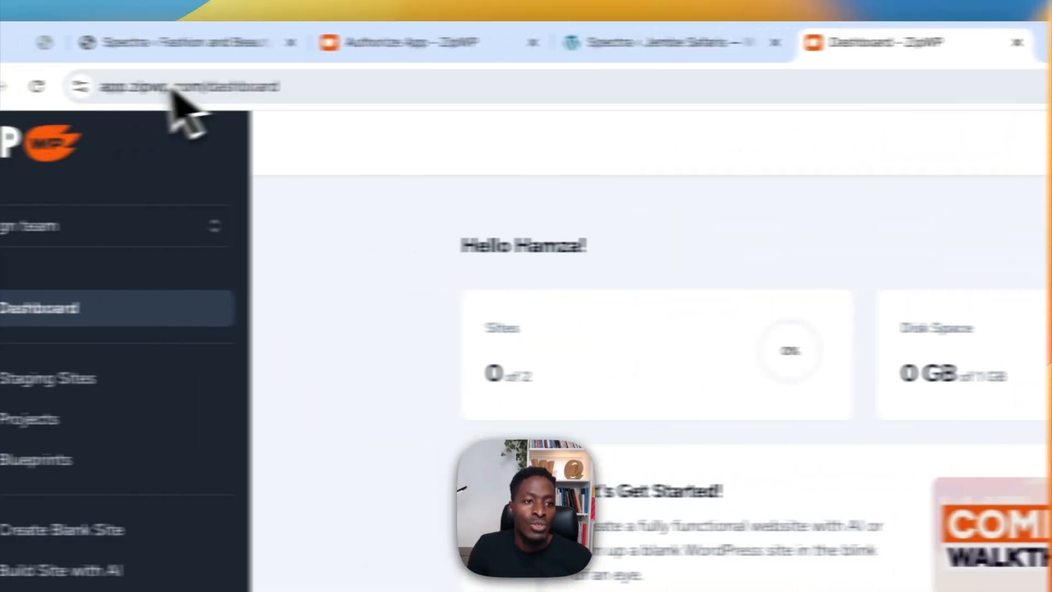
pyautogui.click(482, 59)
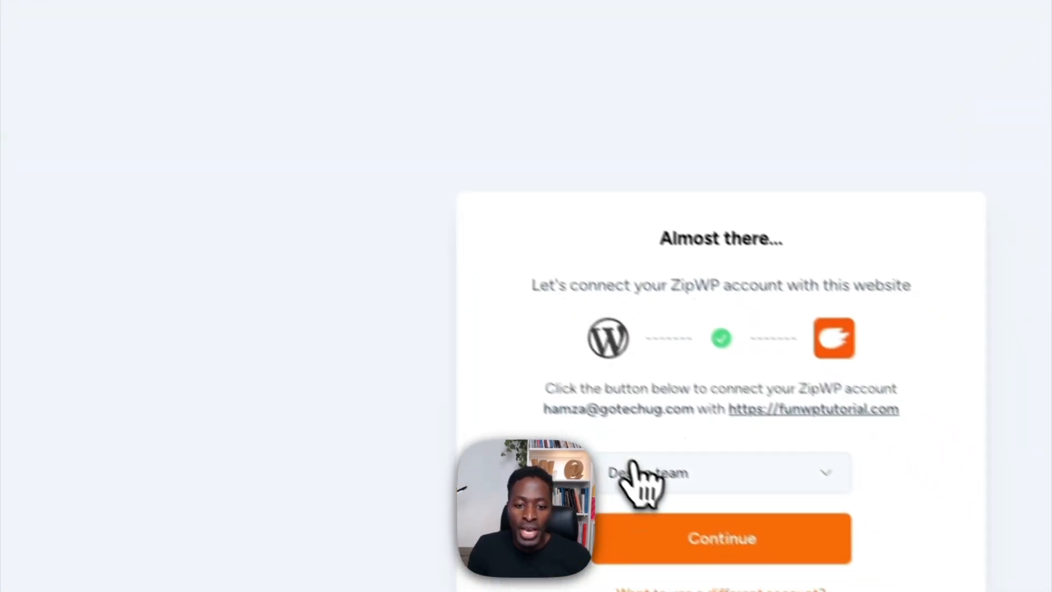
# Choose Demo Team as the organization and authorize the Fashion and Beauty site's ZipWP connection
pyautogui.click(888, 589)
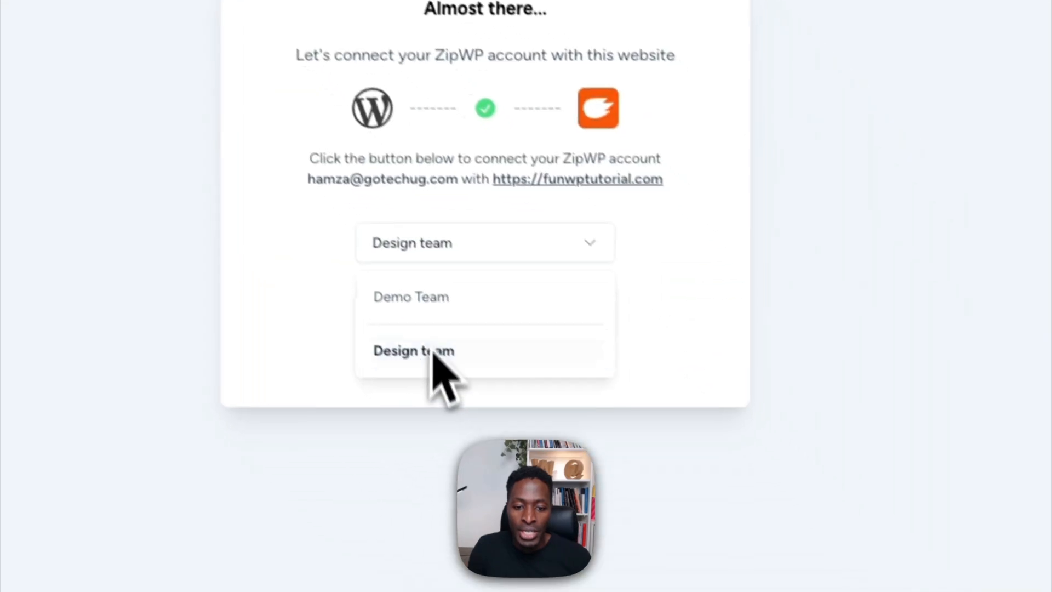
pyautogui.click(434, 352)
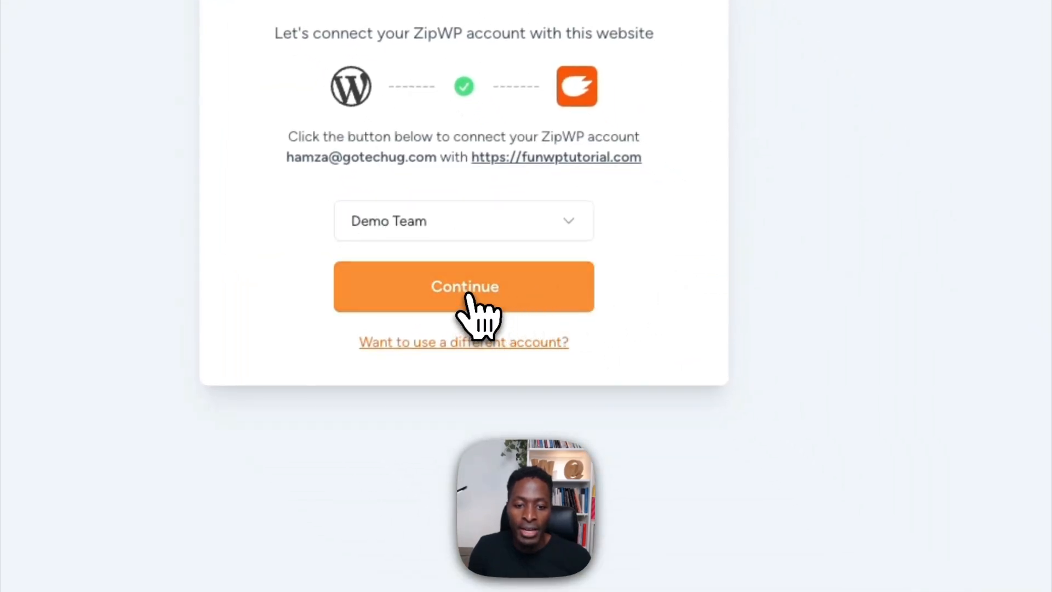
pyautogui.click(467, 293)
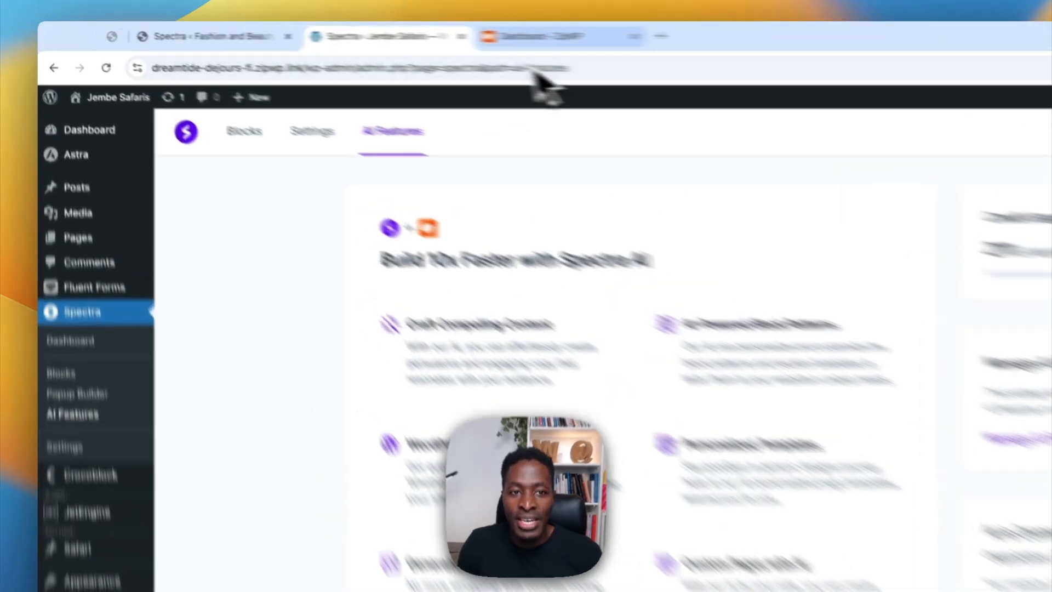
# Make Design team the active organization in the ZipWP dashboard
pyautogui.click(389, 31)
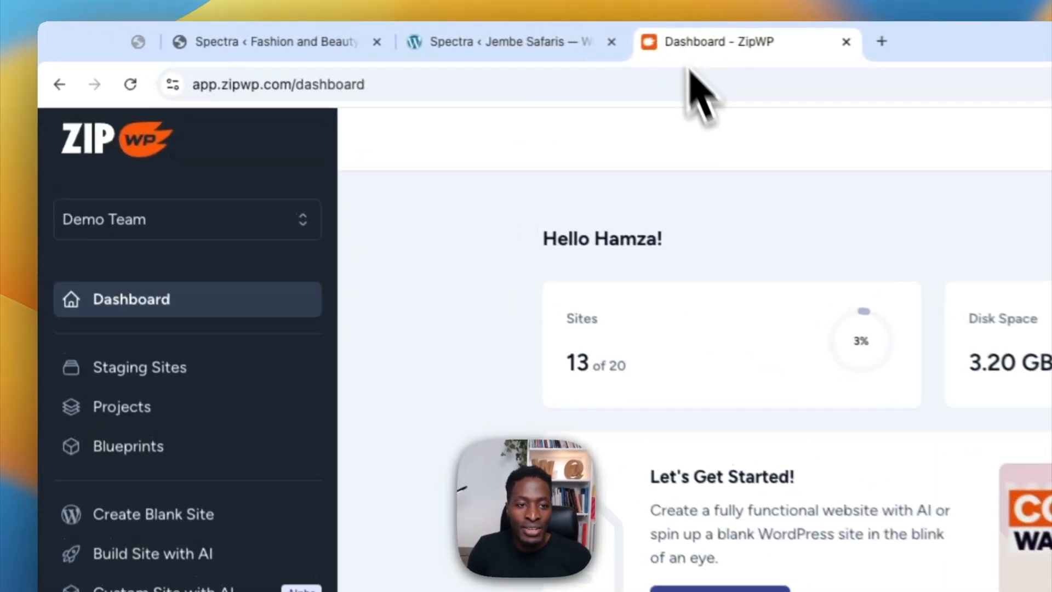
pyautogui.click(183, 232)
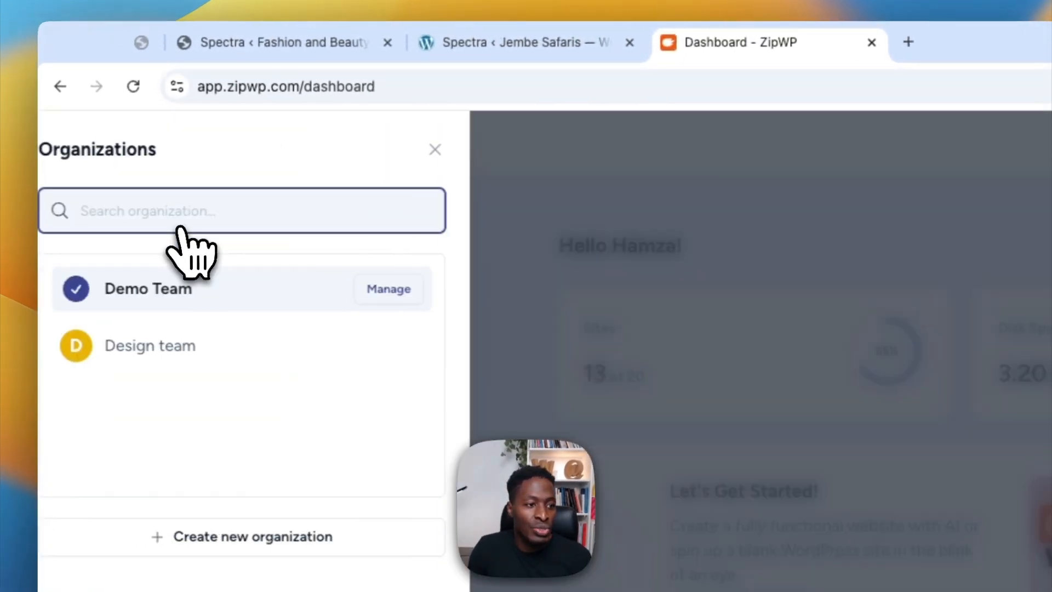
pyautogui.click(178, 357)
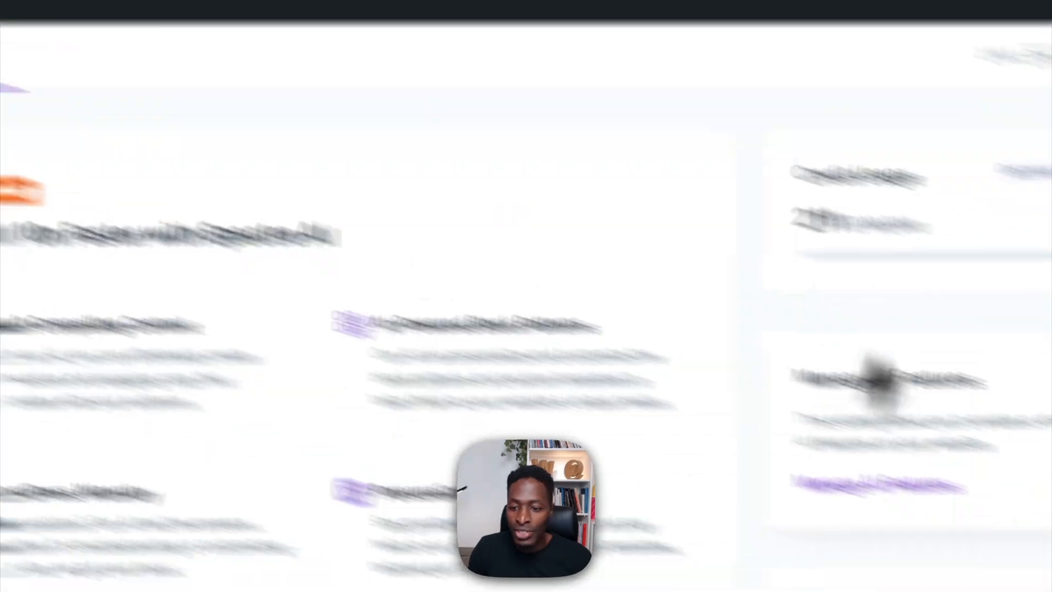
# Disconnect the Jembe Safaris site from Spectra AI, and reconnect it to ZipWP under the Design team organization
pyautogui.click(683, 435)
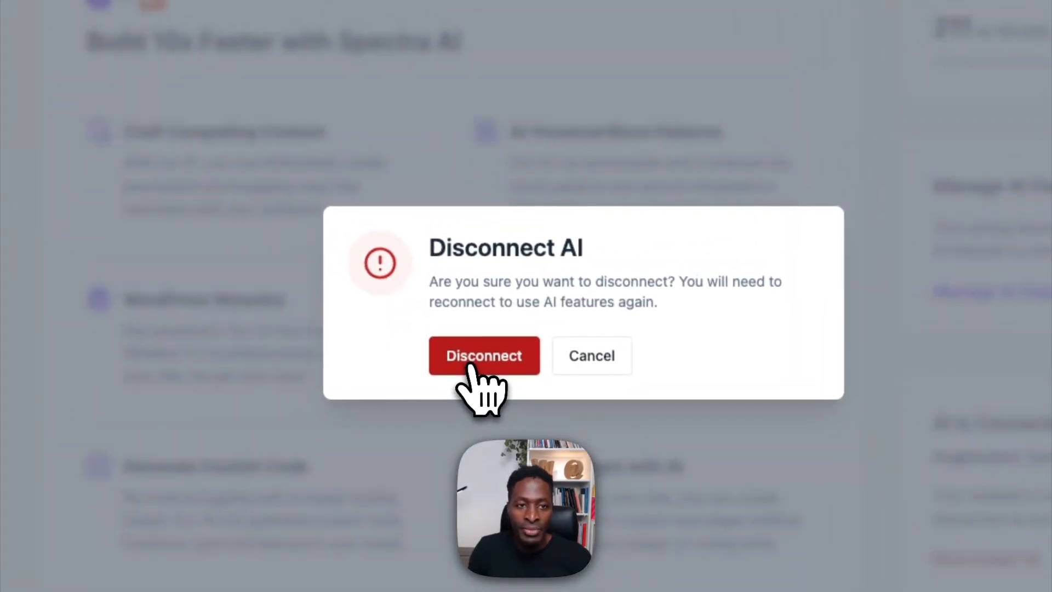
pyautogui.click(469, 362)
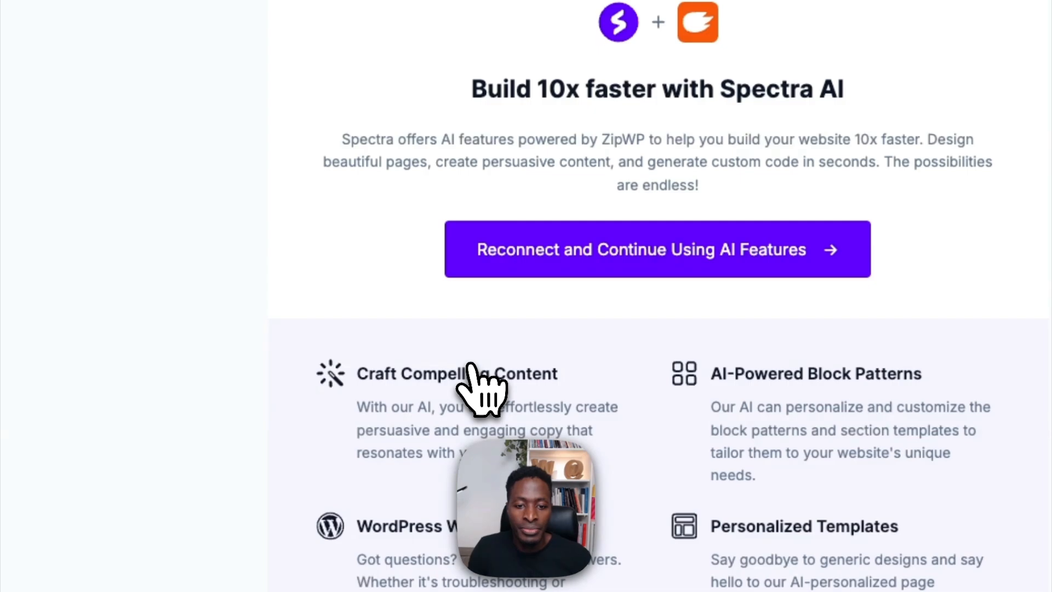
pyautogui.click(624, 260)
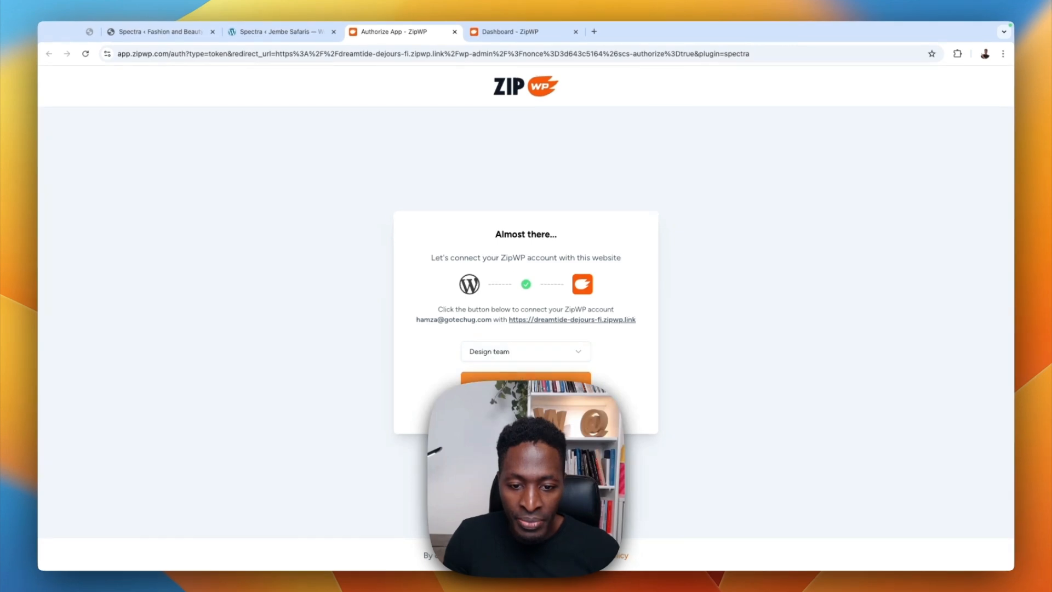
pyautogui.click(525, 387)
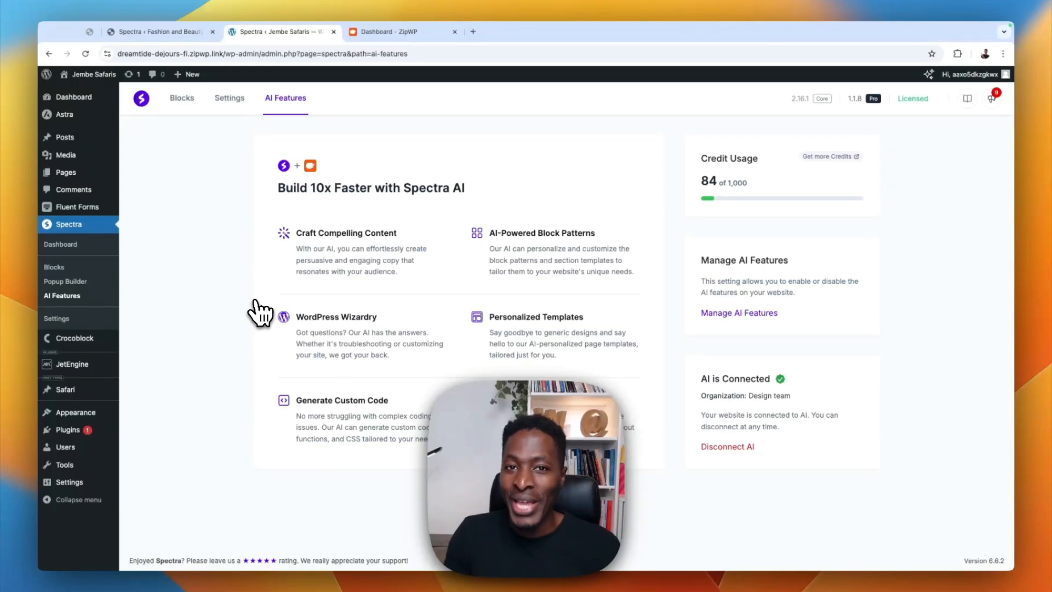
# Ask the AI Assistant on the Jembe Safaris site to "create for me a structure for a Safari website"
pyautogui.click(929, 74)
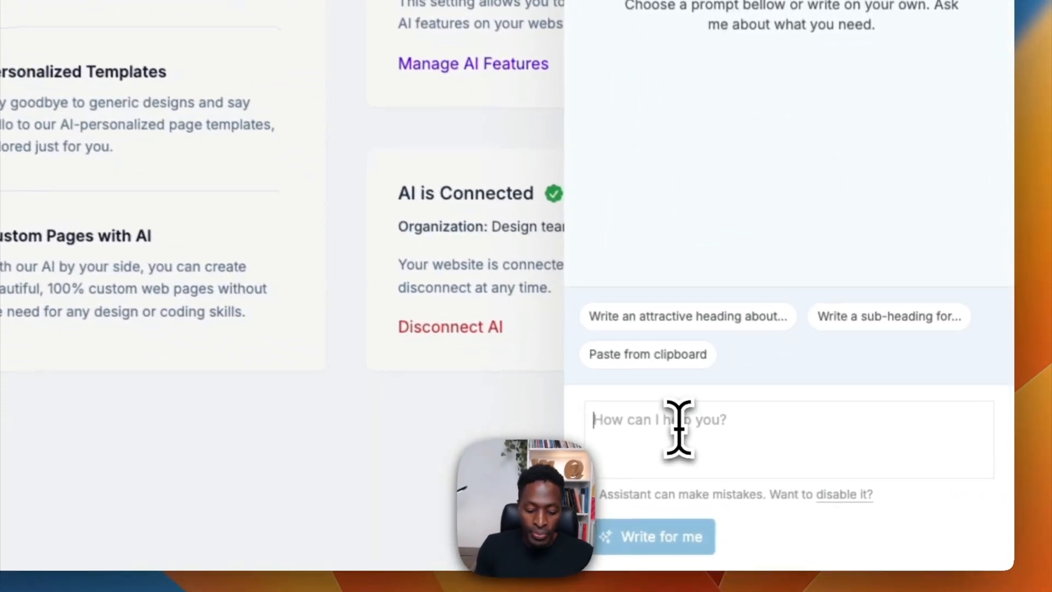
pyautogui.write('Can you please create for me a structure for a Safari website?')
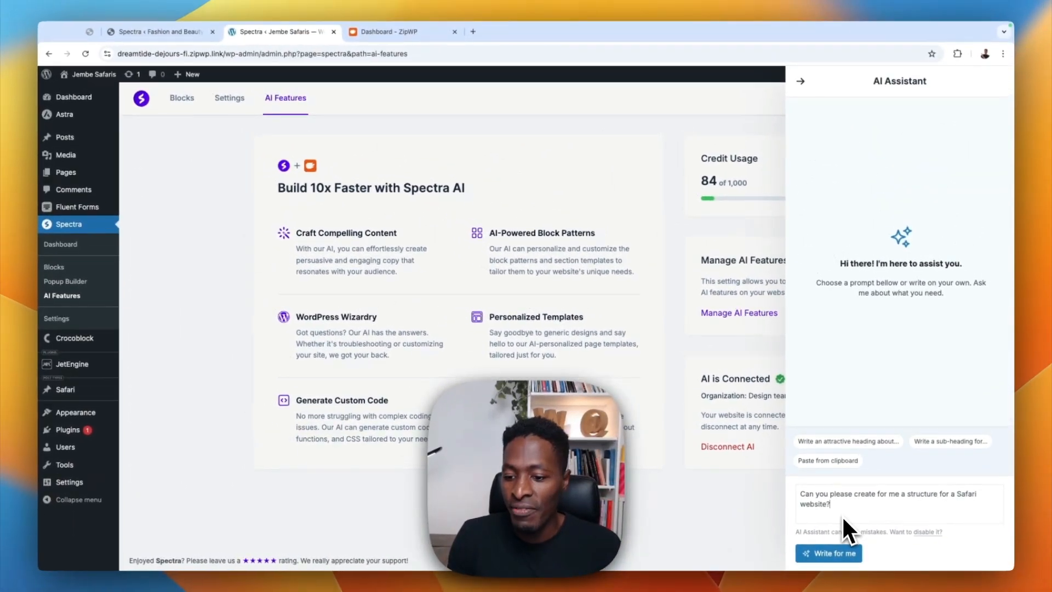
pyautogui.click(819, 554)
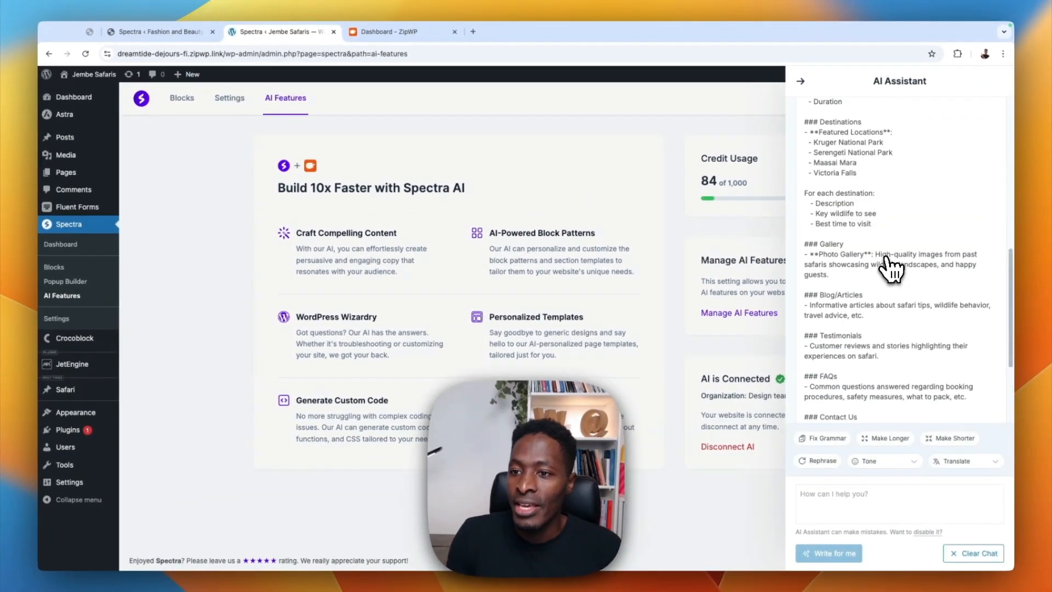
# Read through the AI Assistant's suggested Safari website structure, from the Homepage section to the closing summary
pyautogui.scroll(5, 891, 263)
pyautogui.scroll(5, 892, 266)
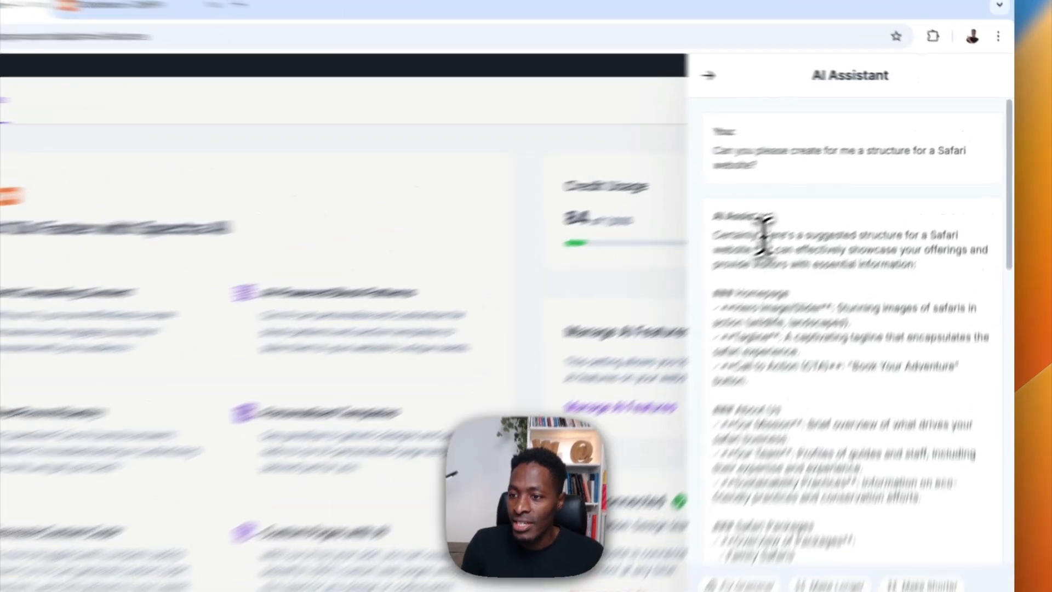
pyautogui.moveTo(829, 193); pyautogui.dragTo(937, 198)
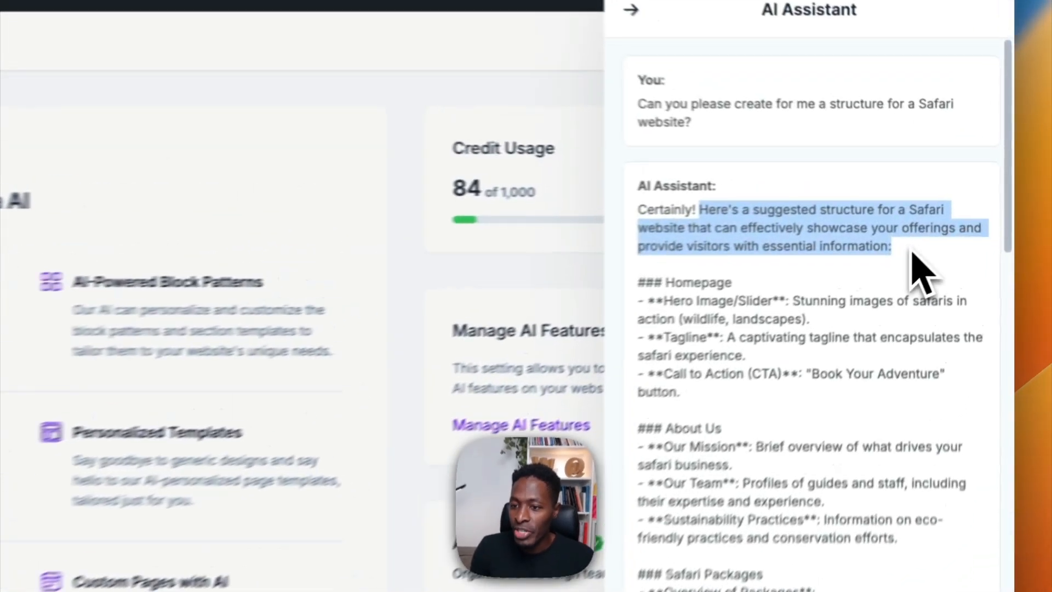
pyautogui.moveTo(824, 234); pyautogui.dragTo(851, 233)
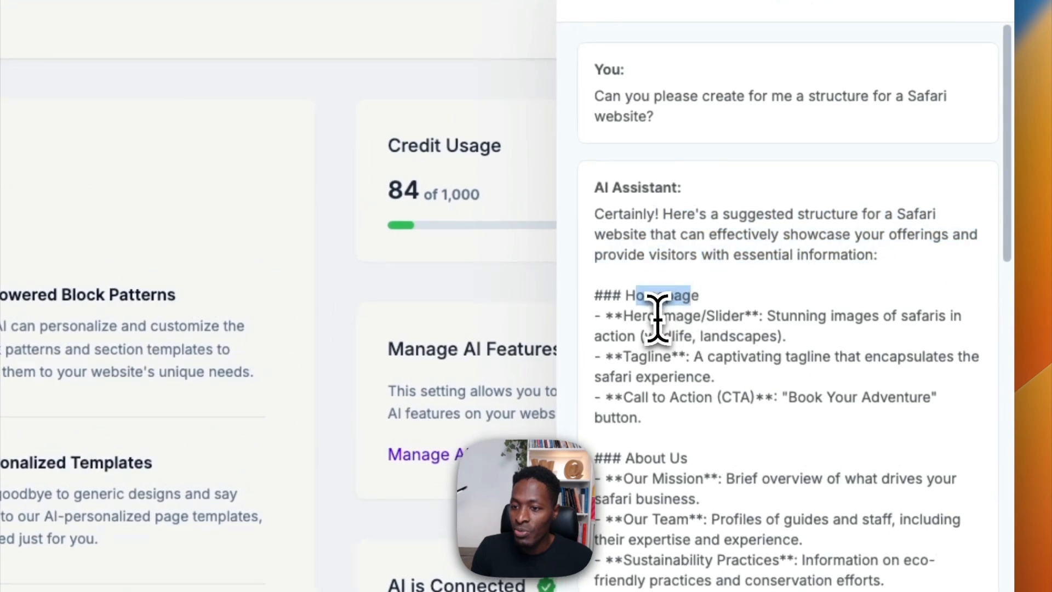
pyautogui.moveTo(658, 316); pyautogui.dragTo(714, 339)
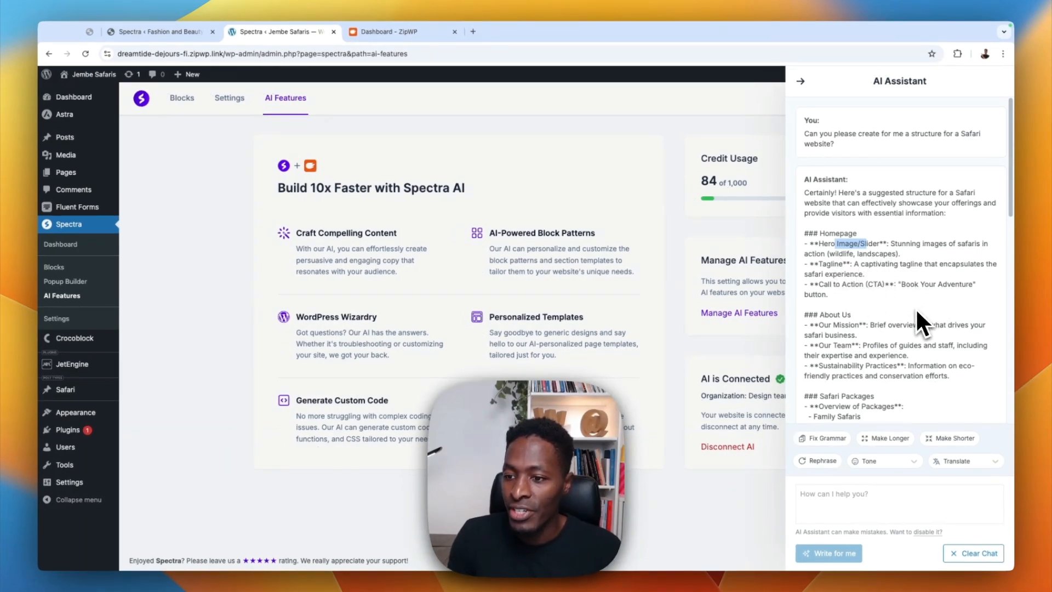
pyautogui.scroll(-5, 916, 308)
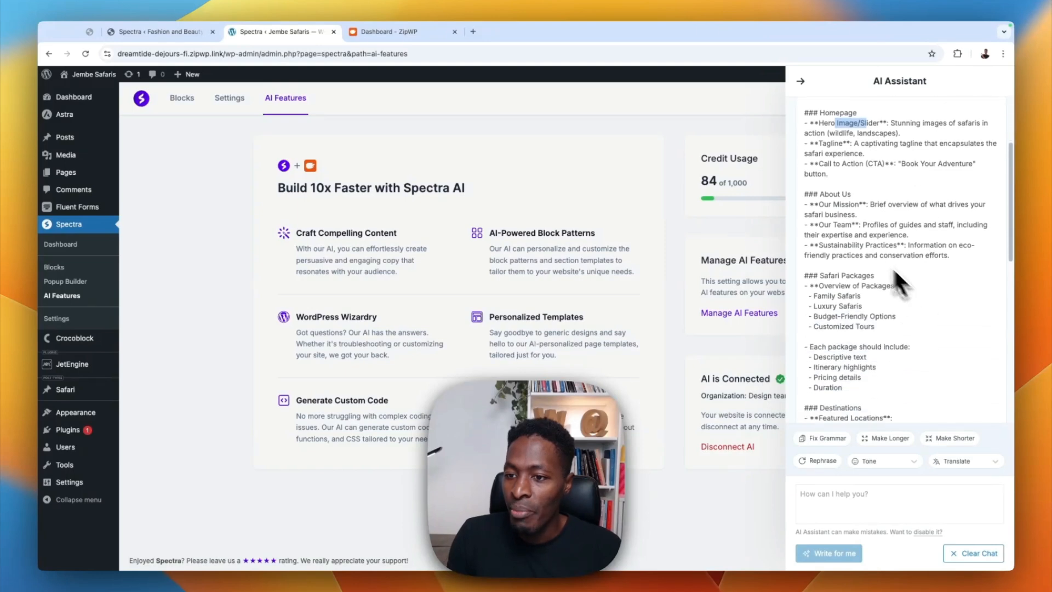
pyautogui.moveTo(825, 276); pyautogui.dragTo(910, 280)
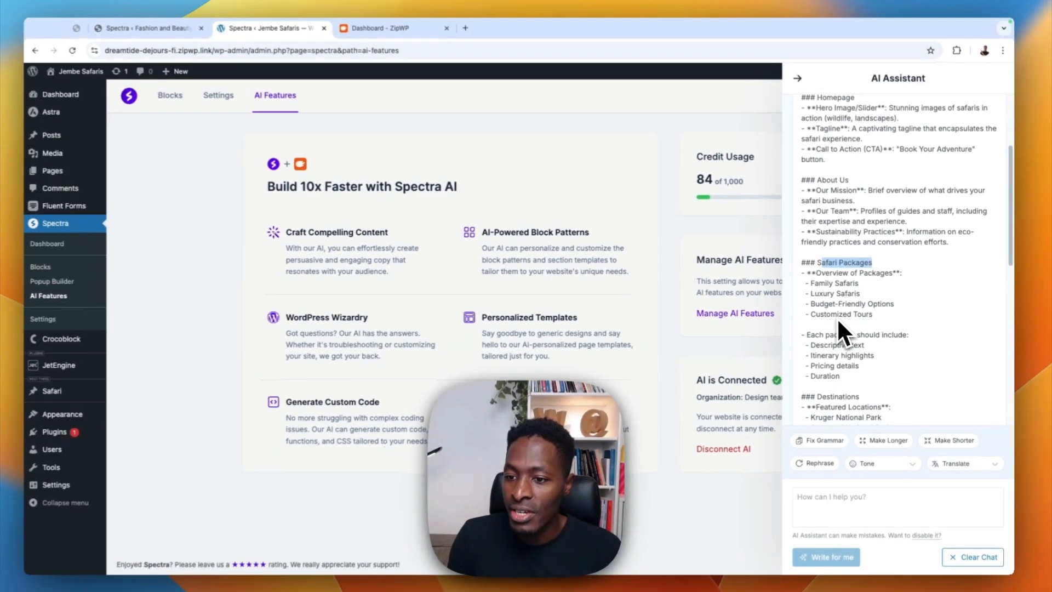
pyautogui.scroll(-3, 666, 315)
pyautogui.scroll(-3, 840, 316)
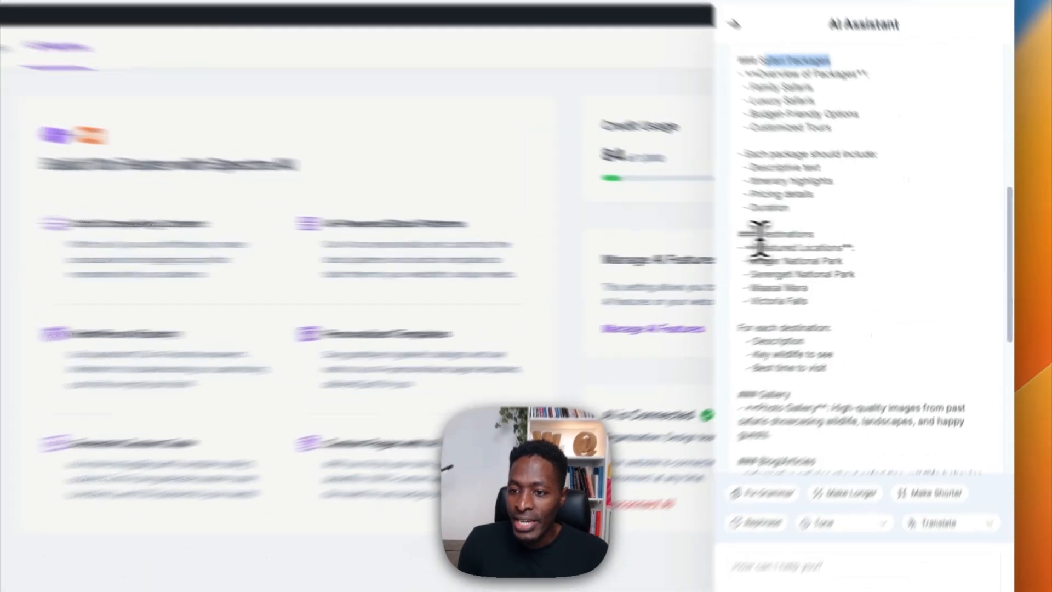
pyautogui.moveTo(820, 239); pyautogui.dragTo(879, 242)
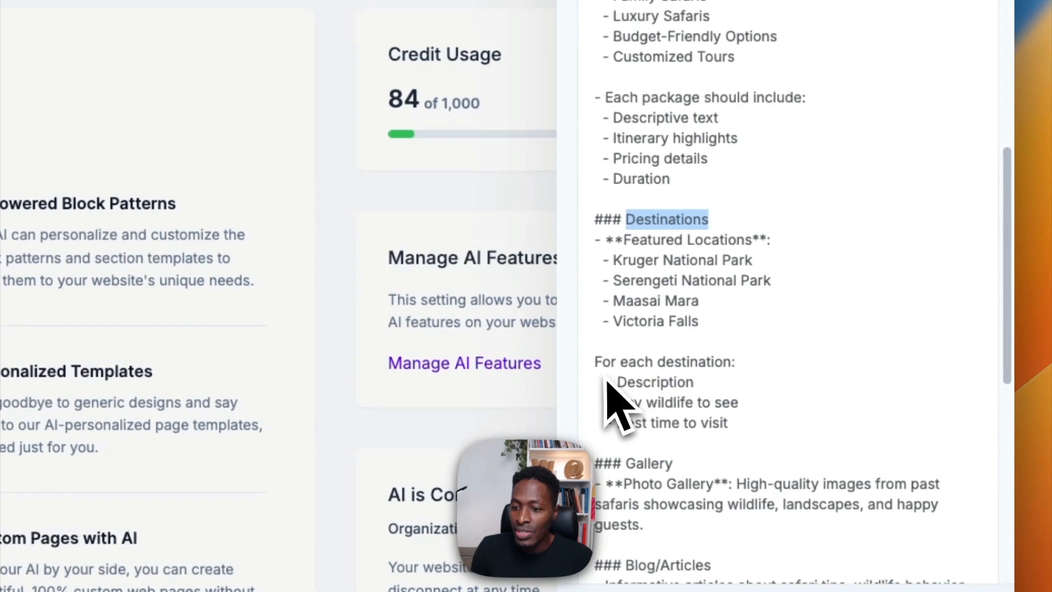
pyautogui.moveTo(618, 358); pyautogui.dragTo(746, 359)
pyautogui.scroll(-5, 762, 378)
pyautogui.scroll(-7, 752, 377)
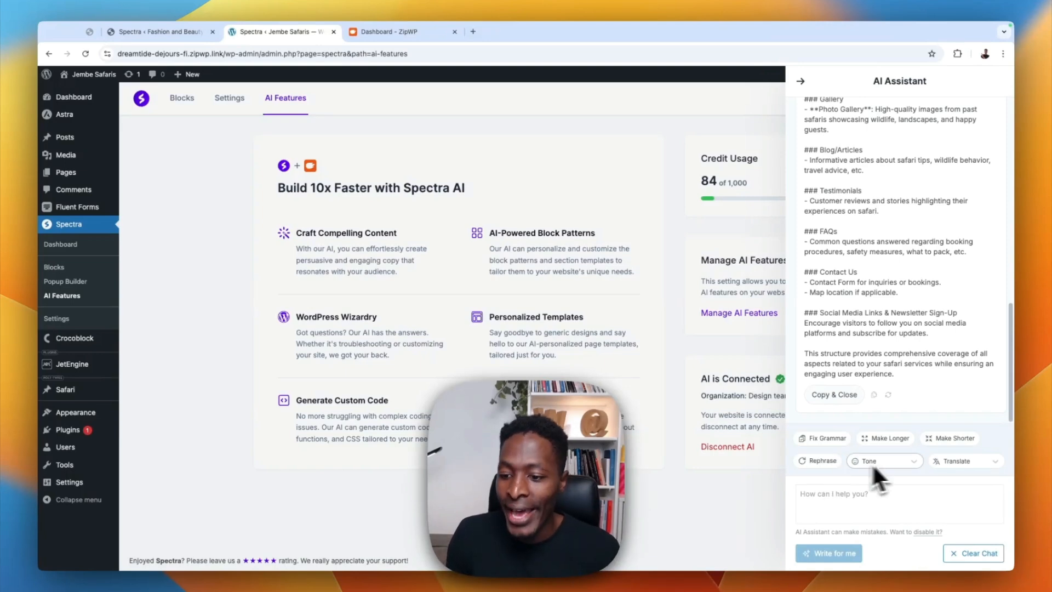
# View the translation languages available for the AI Assistant's answer, and go back to its Safari Packages section
pyautogui.click(926, 461)
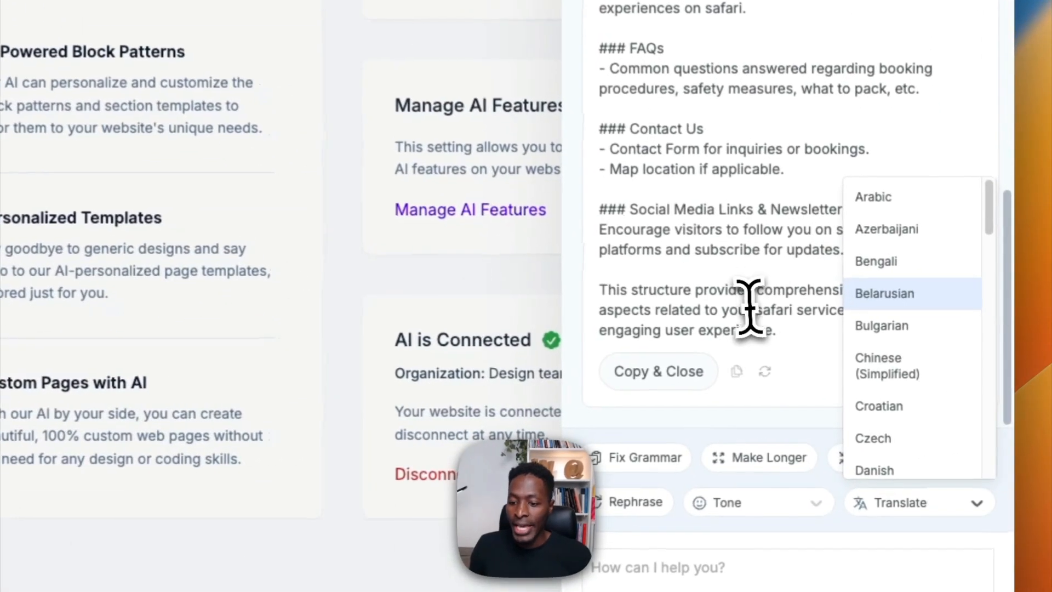
pyautogui.click(876, 363)
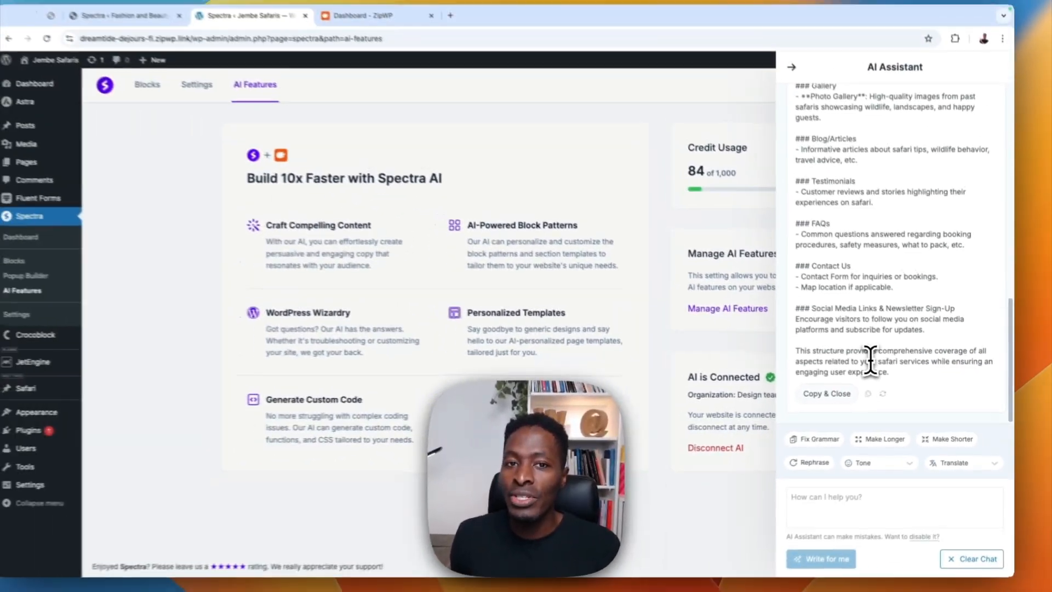
pyautogui.scroll(10, 875, 363)
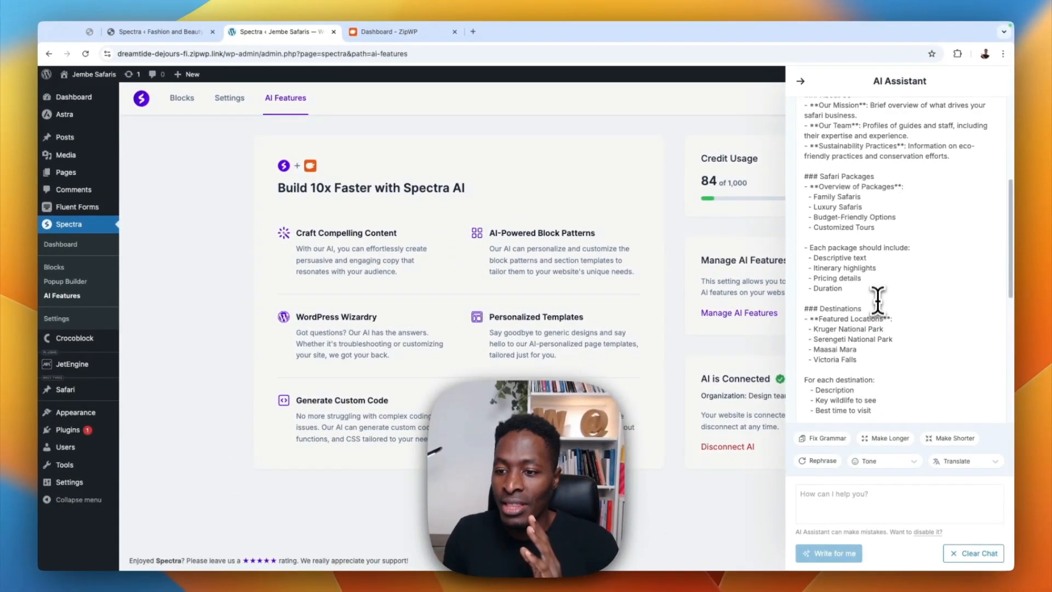
pyautogui.scroll(1, 877, 293)
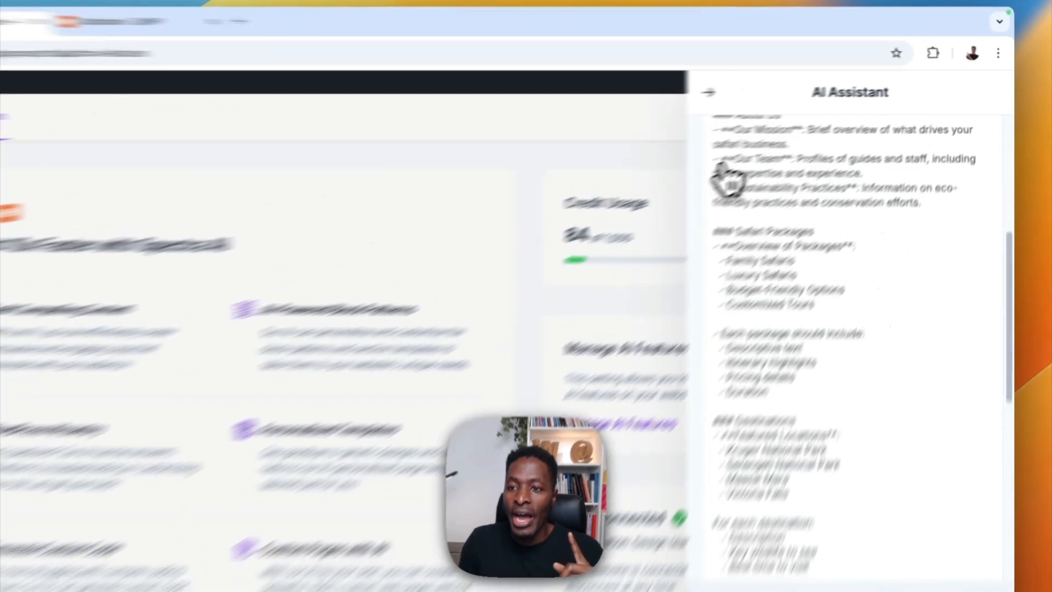
# Copy the AI Assistant's suggested Safari website structure and close the assistant
pyautogui.press('Escape')
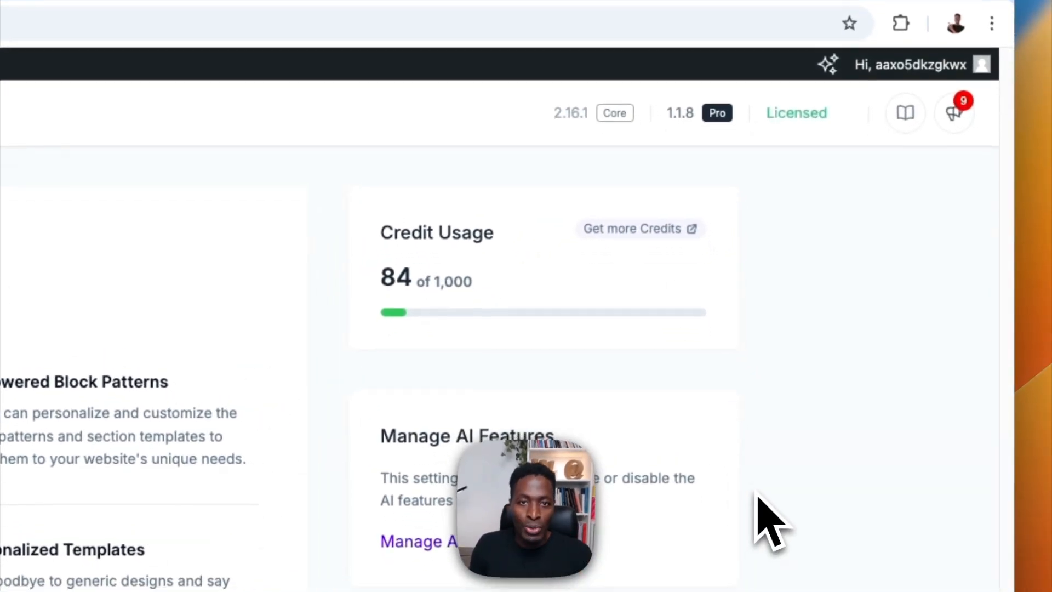
pyautogui.click(827, 64)
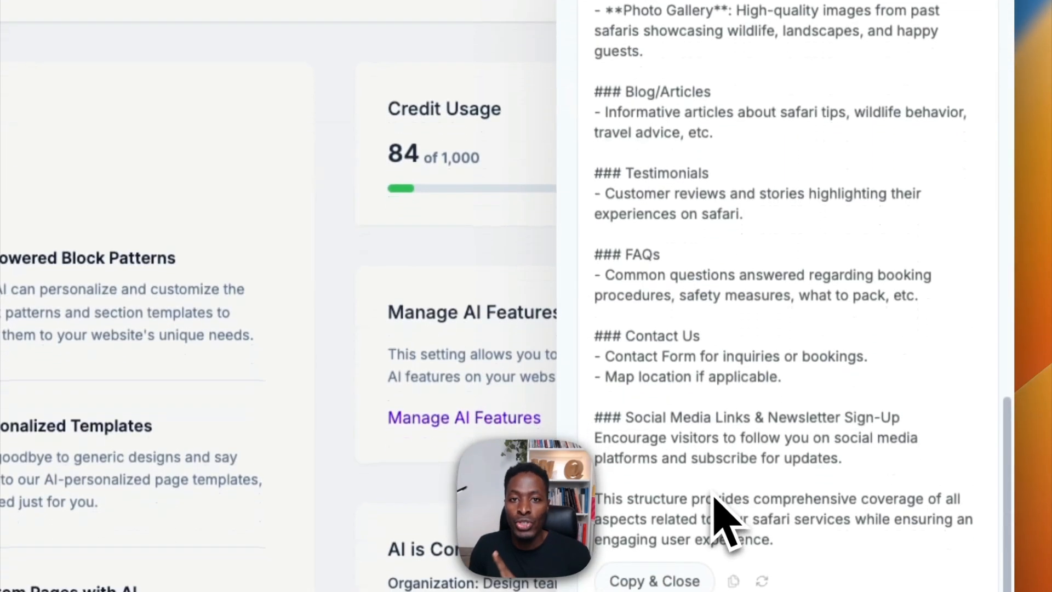
pyautogui.scroll(2, 721, 512)
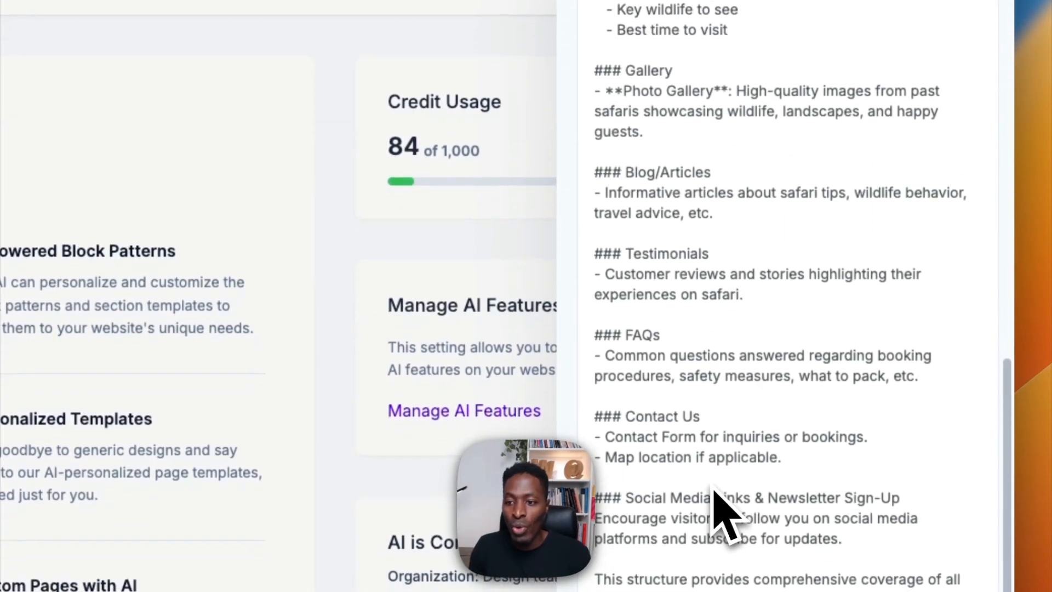
pyautogui.scroll(-3, 720, 512)
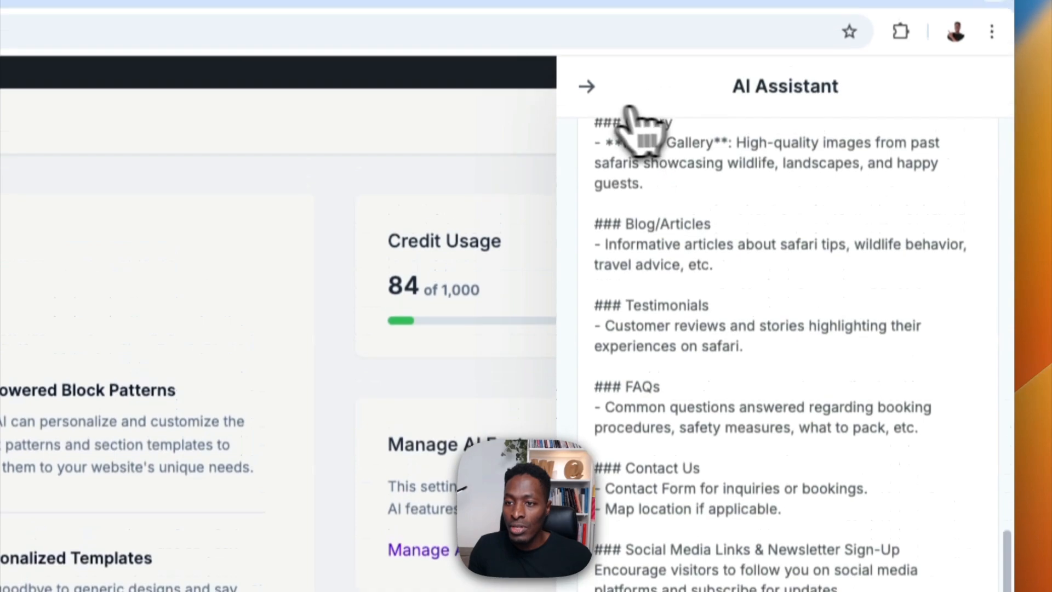
pyautogui.click(589, 88)
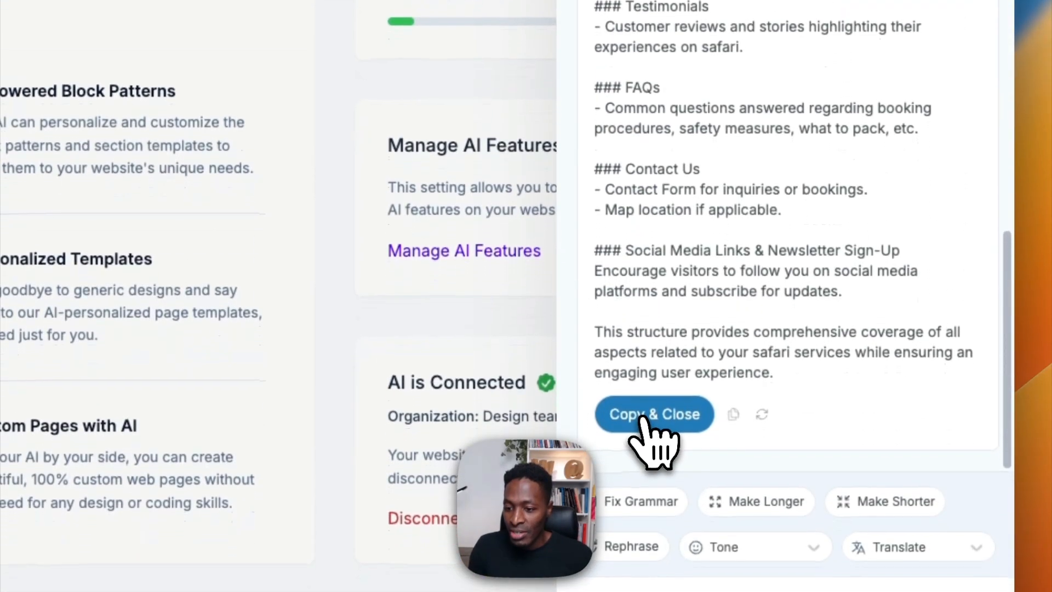
pyautogui.click(640, 414)
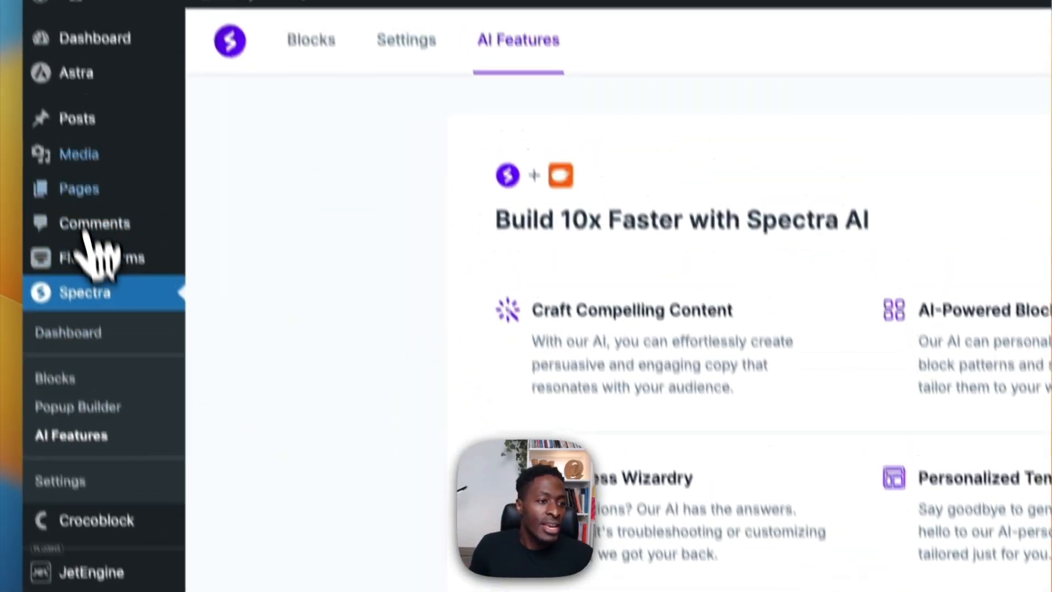
# Open the Jembe Safaris posts list, view the AI Assistant from there, and close it
pyautogui.moveTo(77, 117)
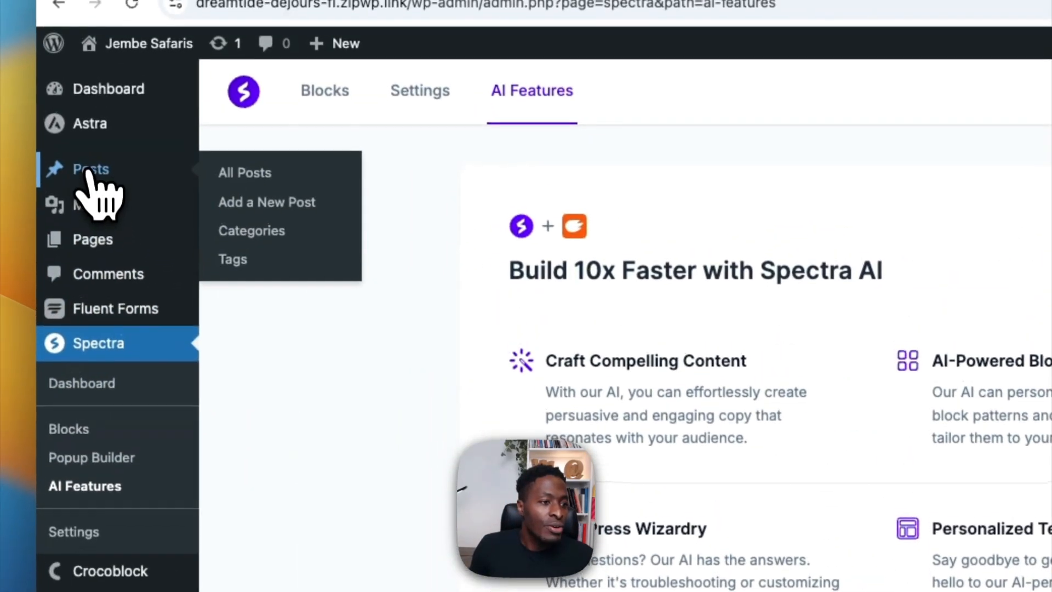
pyautogui.click(86, 171)
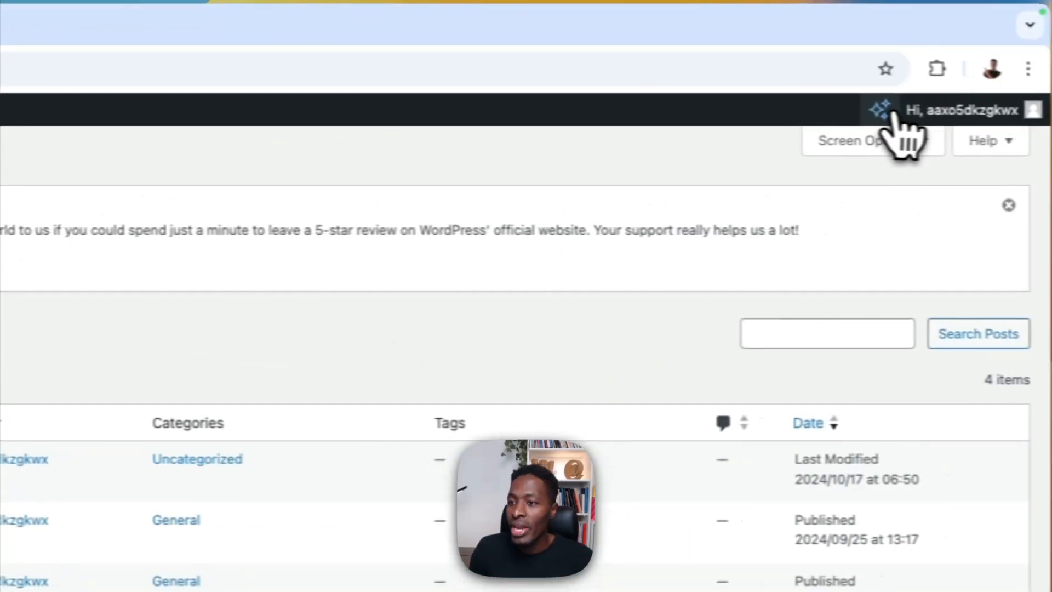
pyautogui.click(895, 111)
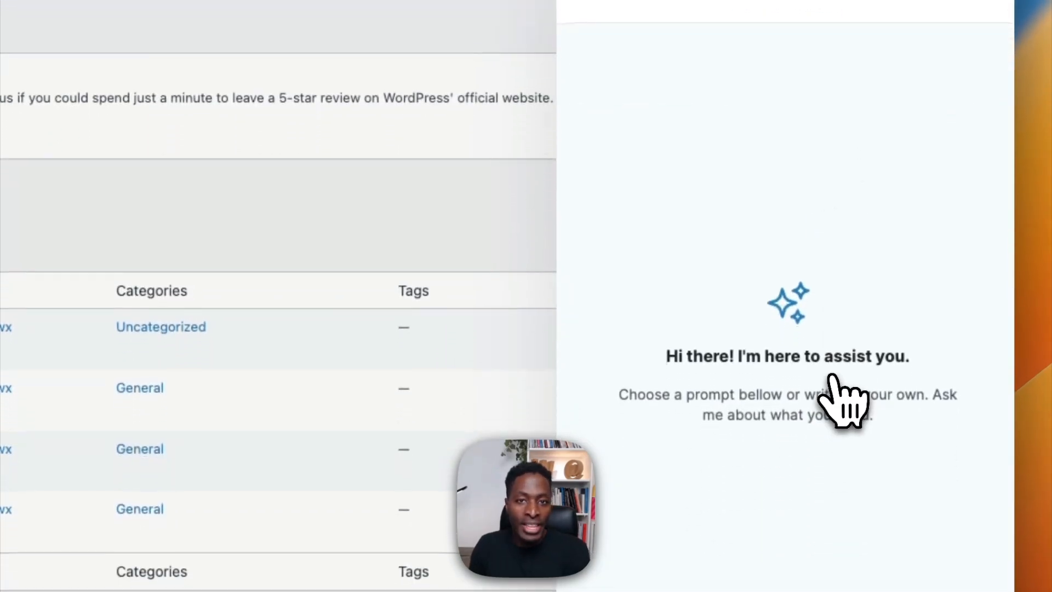
pyautogui.click(441, 226)
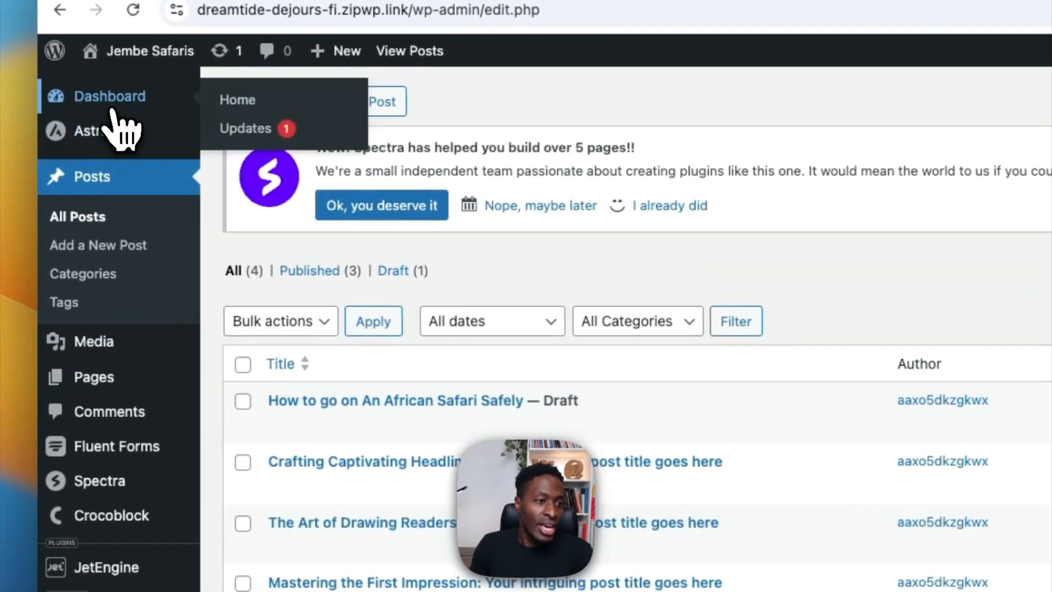
# Return to Spectra's AI Features page on the Jembe Safaris site to check the credit usage
pyautogui.click(112, 105)
pyautogui.click(100, 424)
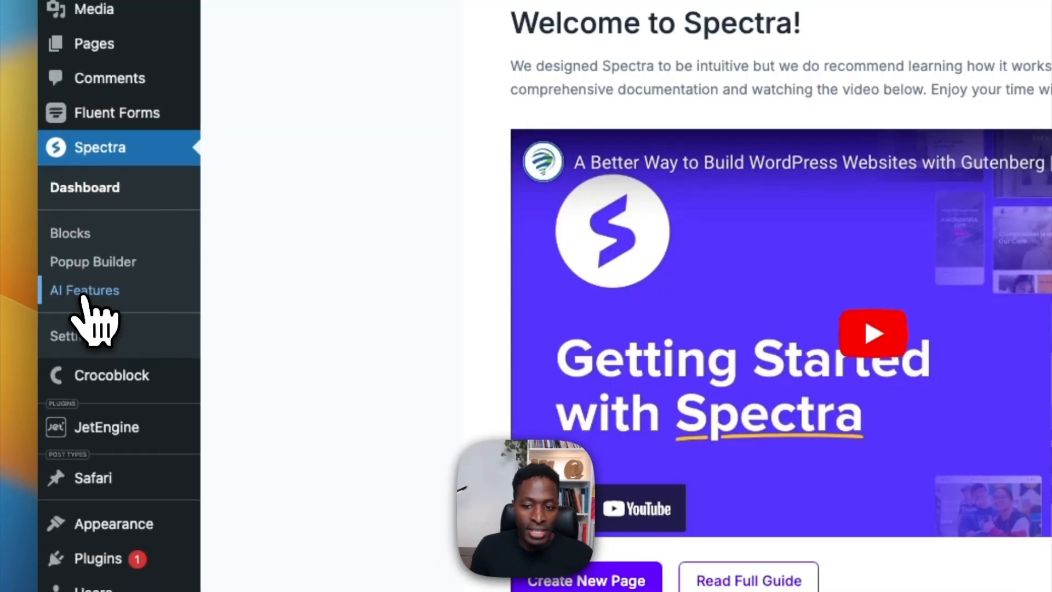
pyautogui.click(83, 295)
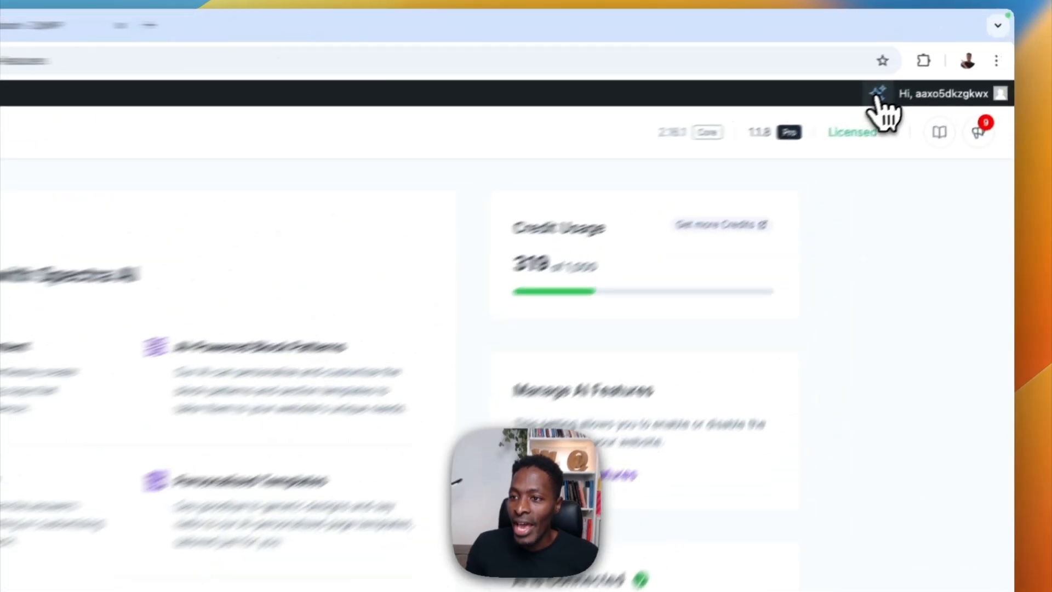
# Paste the copied Safari website structure into the AI Assistant's prompt and look through the text from start to end
pyautogui.click(928, 74)
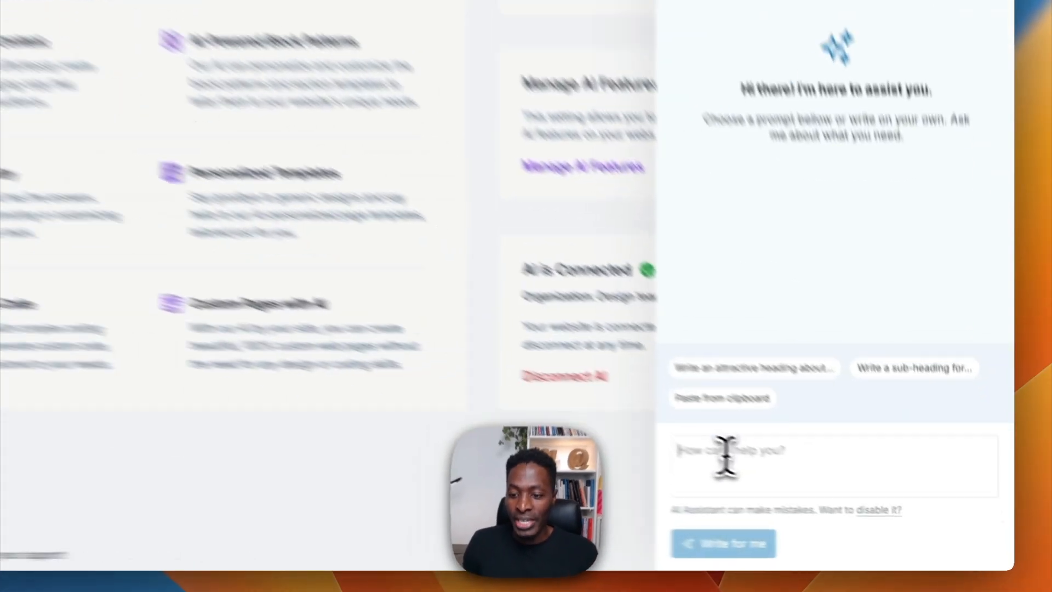
pyautogui.rightClick(830, 496)
pyautogui.click(705, 259)
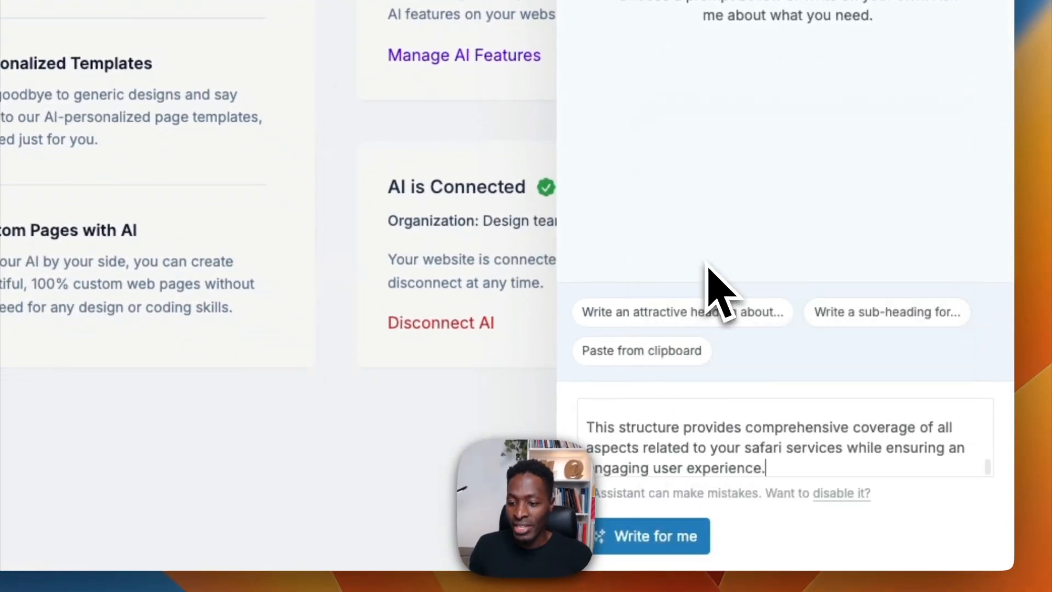
pyautogui.scroll(10, 687, 455)
pyautogui.scroll(5, 687, 454)
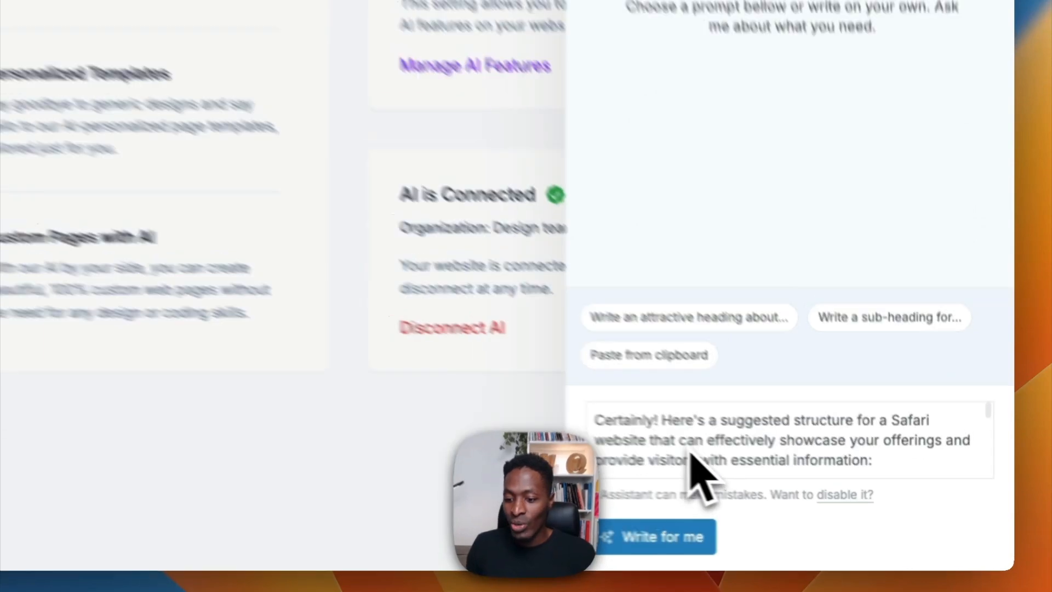
pyautogui.scroll(-10, 639, 445)
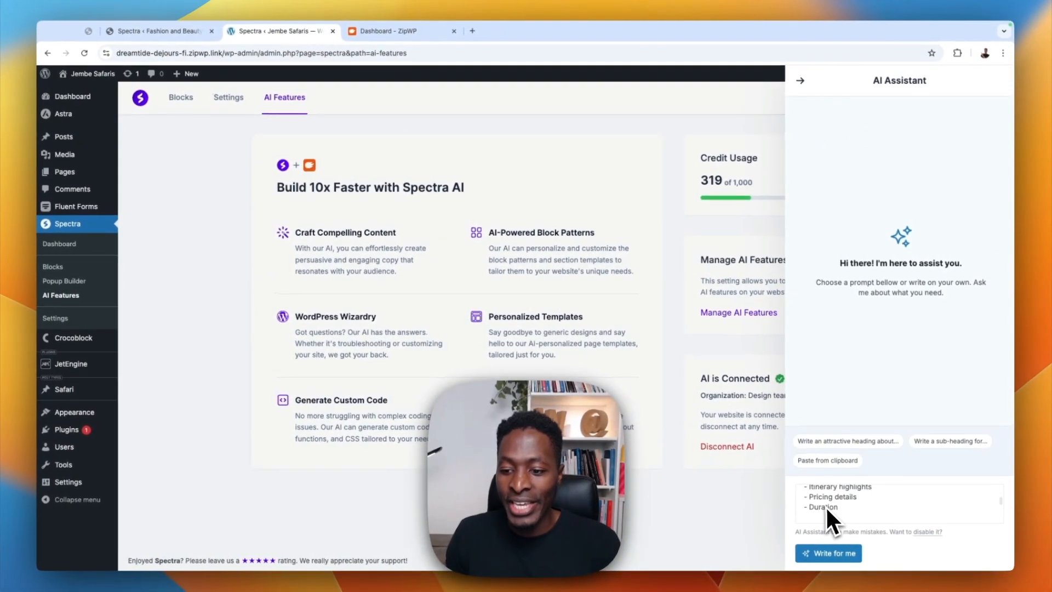
pyautogui.scroll(-5, 828, 505)
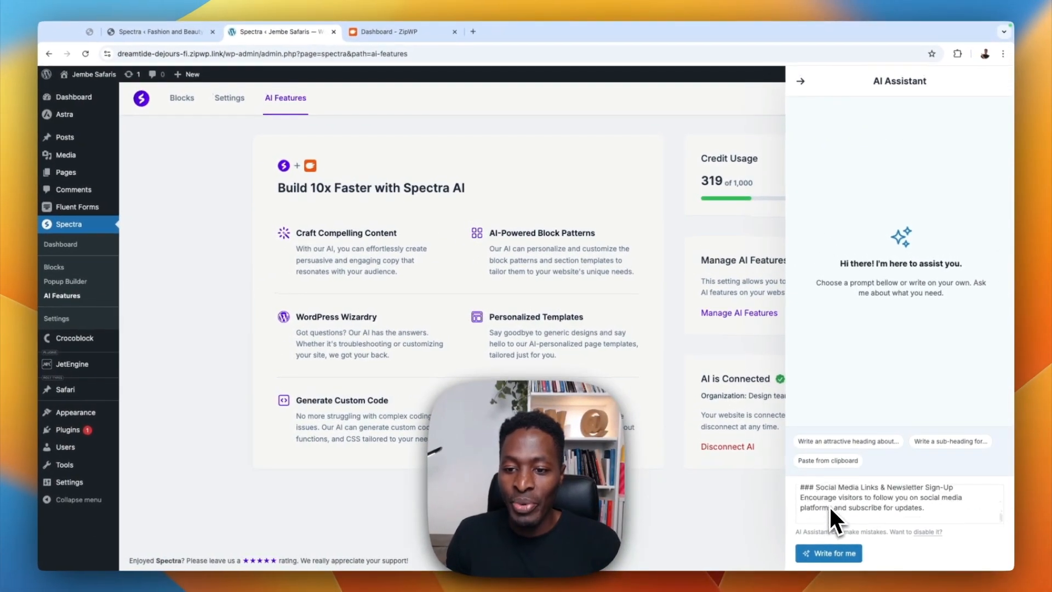
pyautogui.scroll(15, 830, 504)
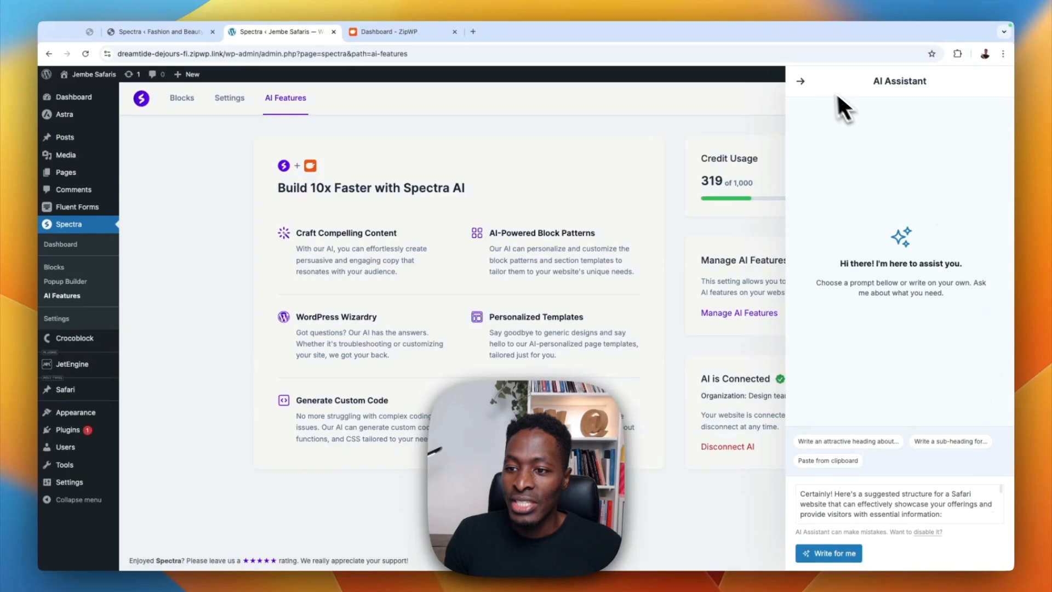
# Add a new page to the Jembe Safaris site and title it "Site Structure"
pyautogui.click(65, 173)
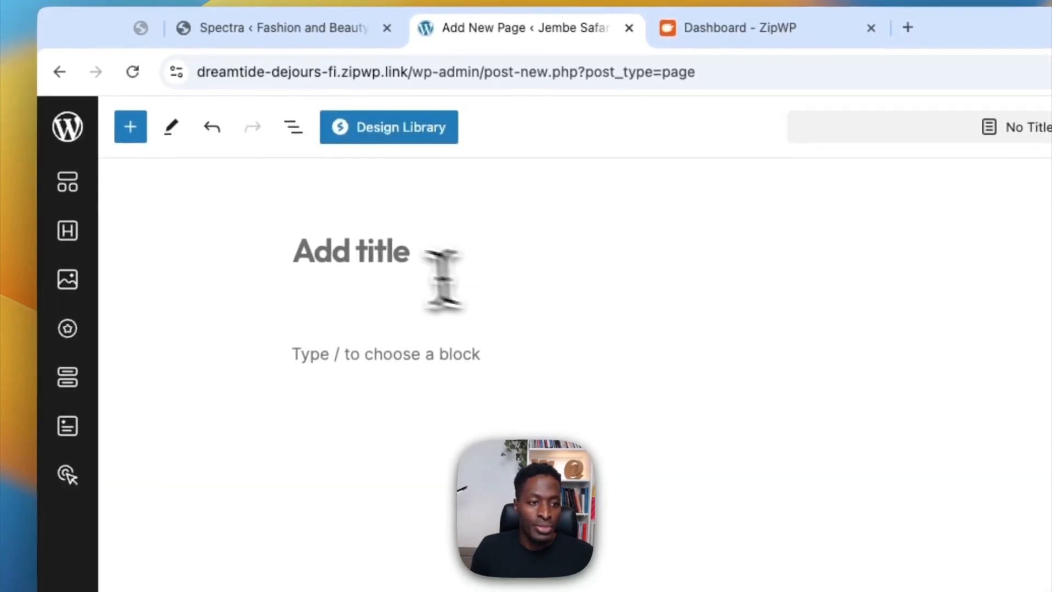
pyautogui.click(371, 263)
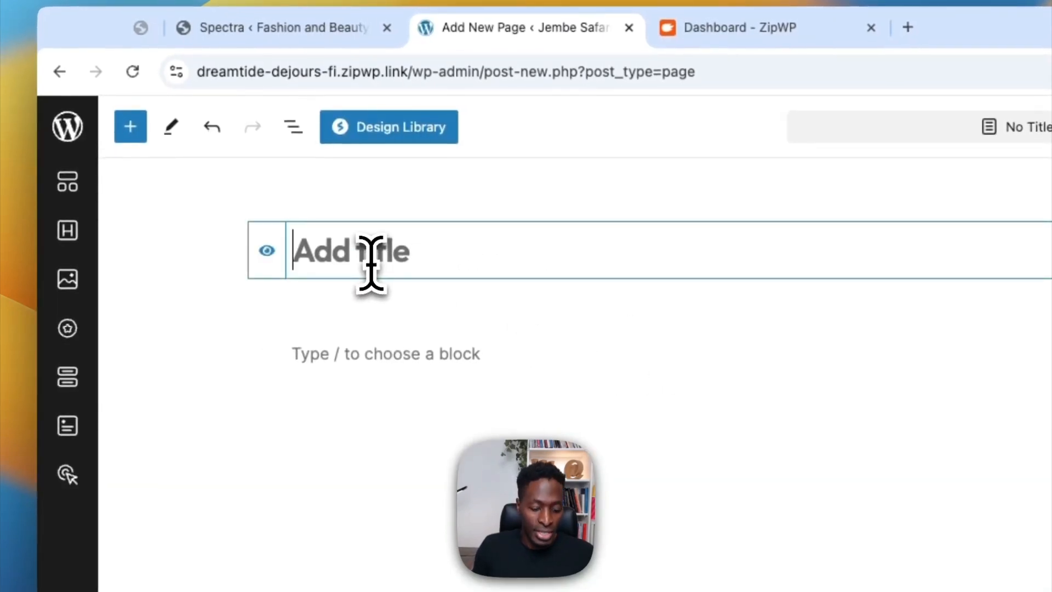
pyautogui.write('Site St')
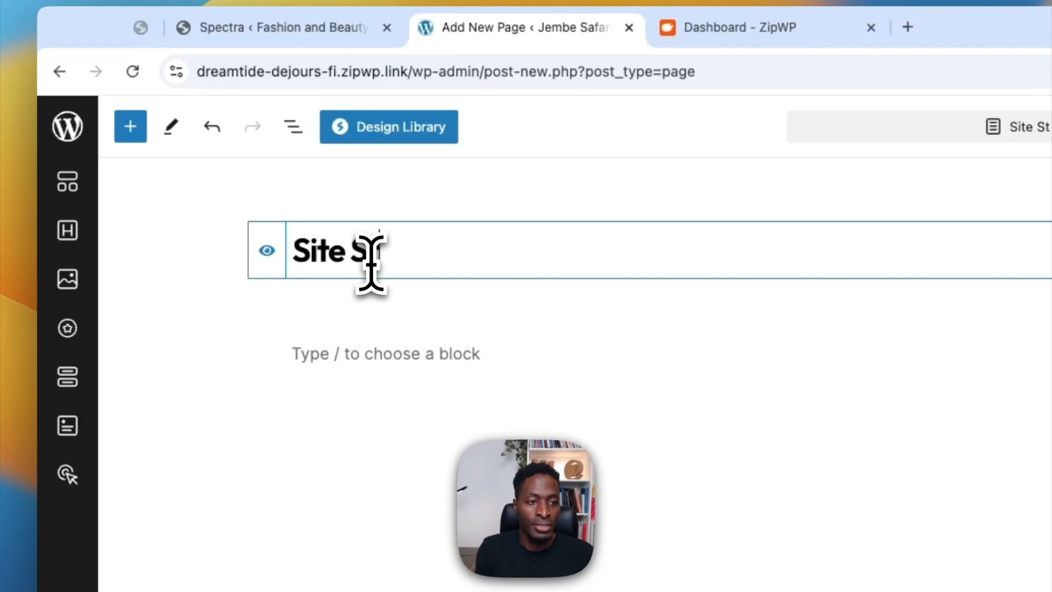
pyautogui.write('ructure')
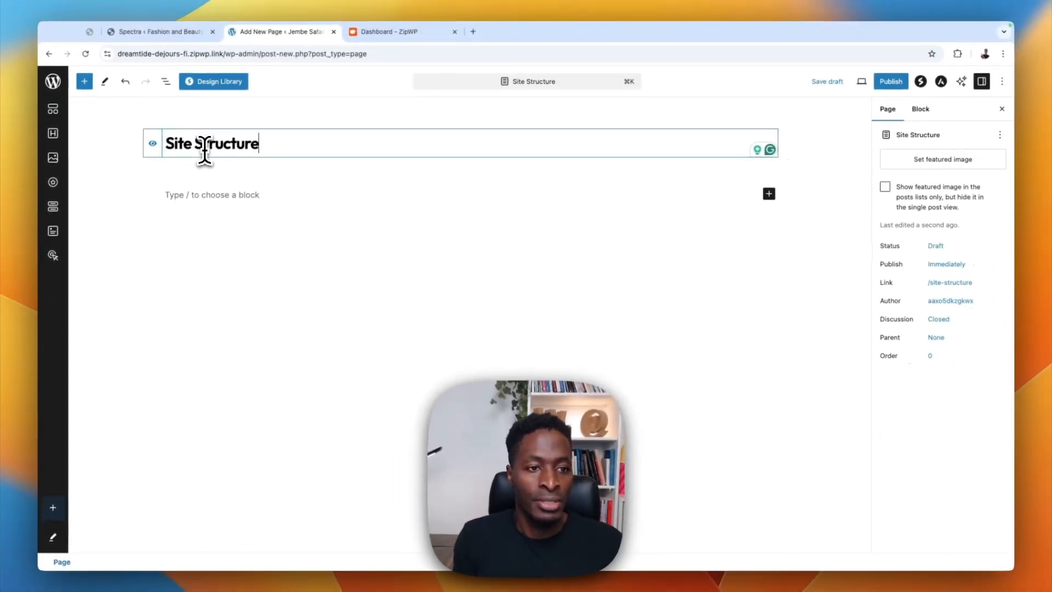
# Paste the copied Safari website structure into the body of the Site Structure page and save it as a draft
pyautogui.click(181, 197)
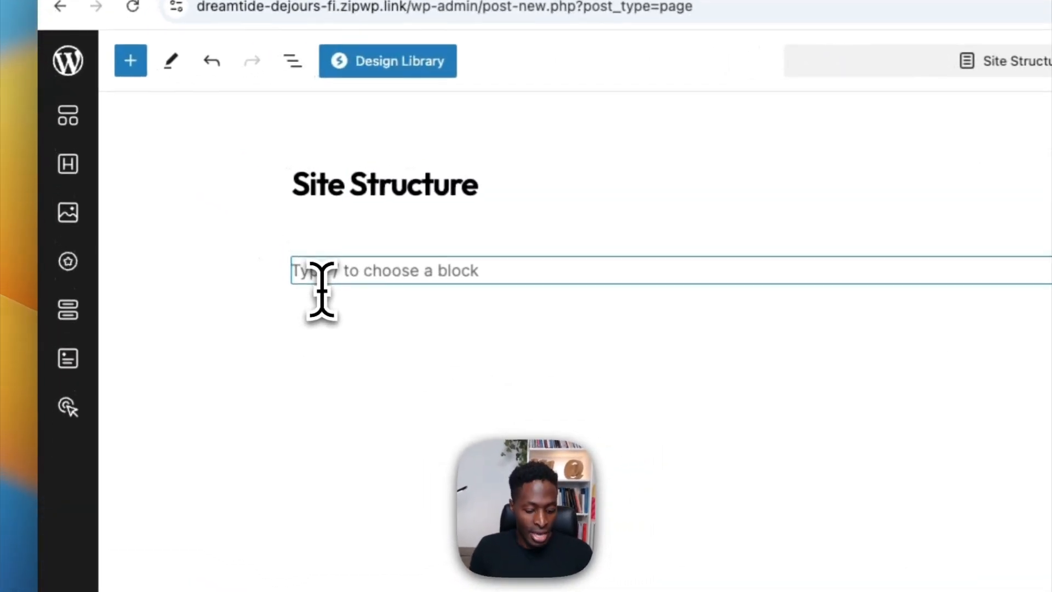
pyautogui.press('super+v')
pyautogui.scroll(10, 447, 289)
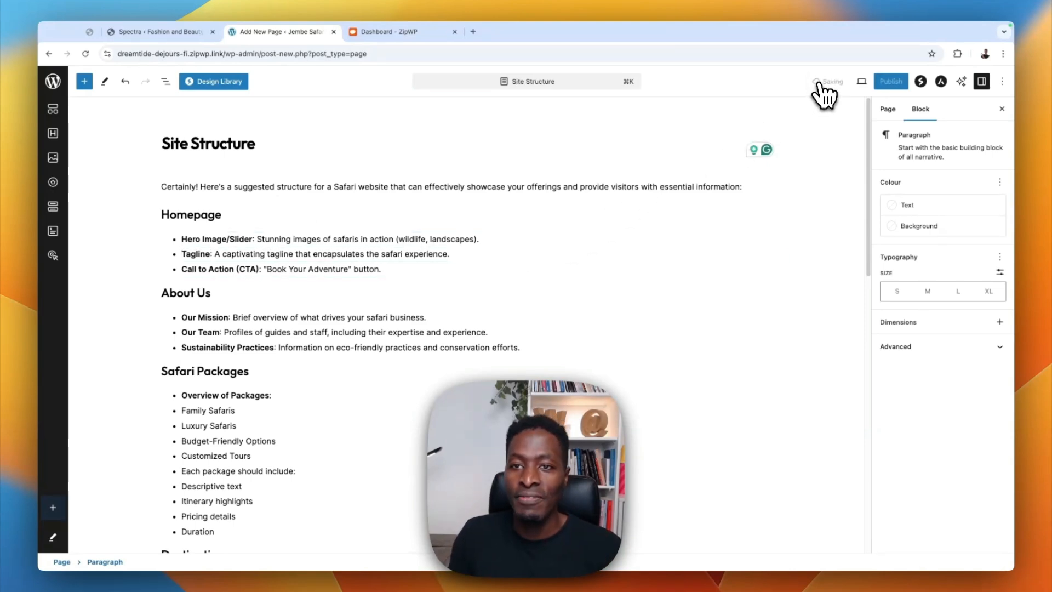
pyautogui.click(139, 326)
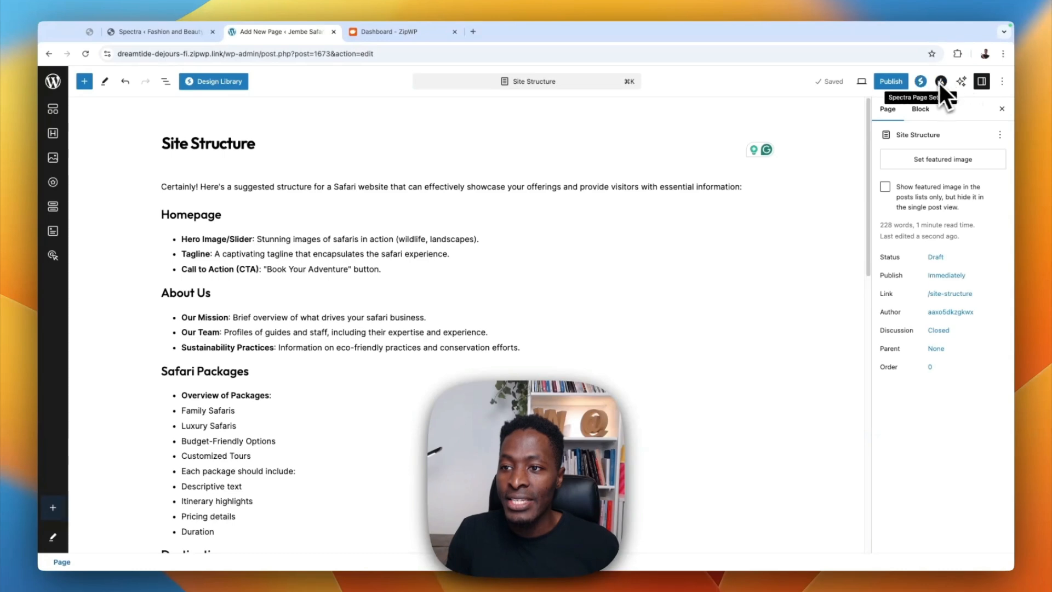
# View the editor's AI Assistant and the Ask AI option on the intro paragraph, the Homepage heading and the list items
pyautogui.click(963, 82)
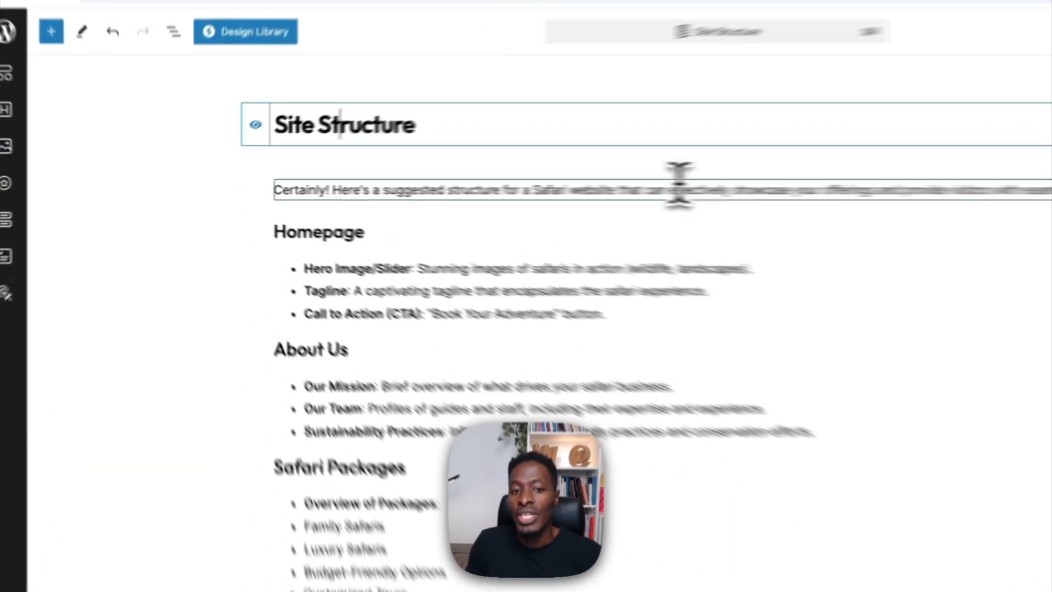
pyautogui.click(569, 192)
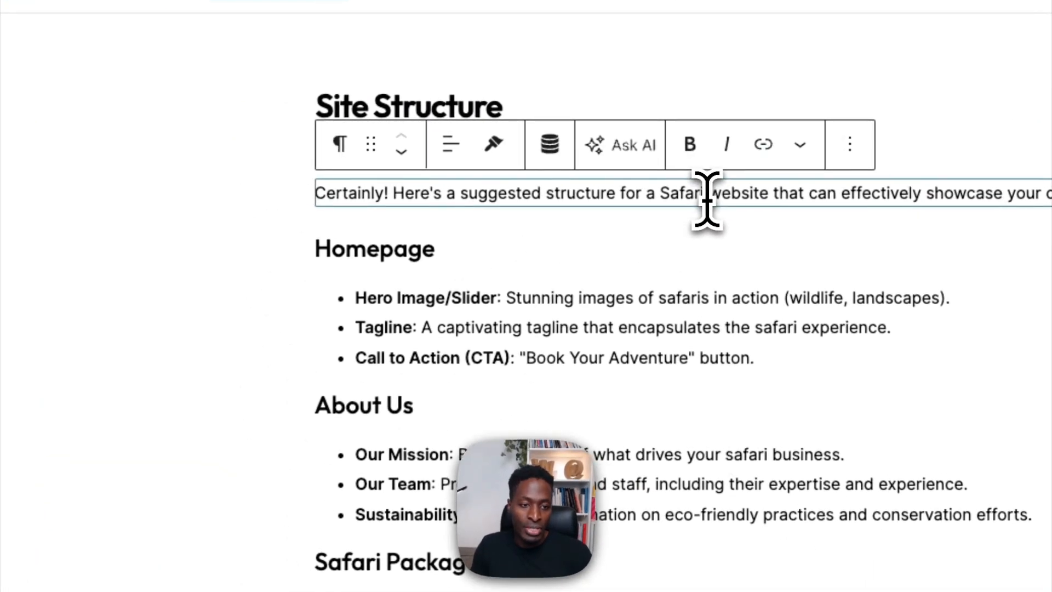
pyautogui.click(352, 253)
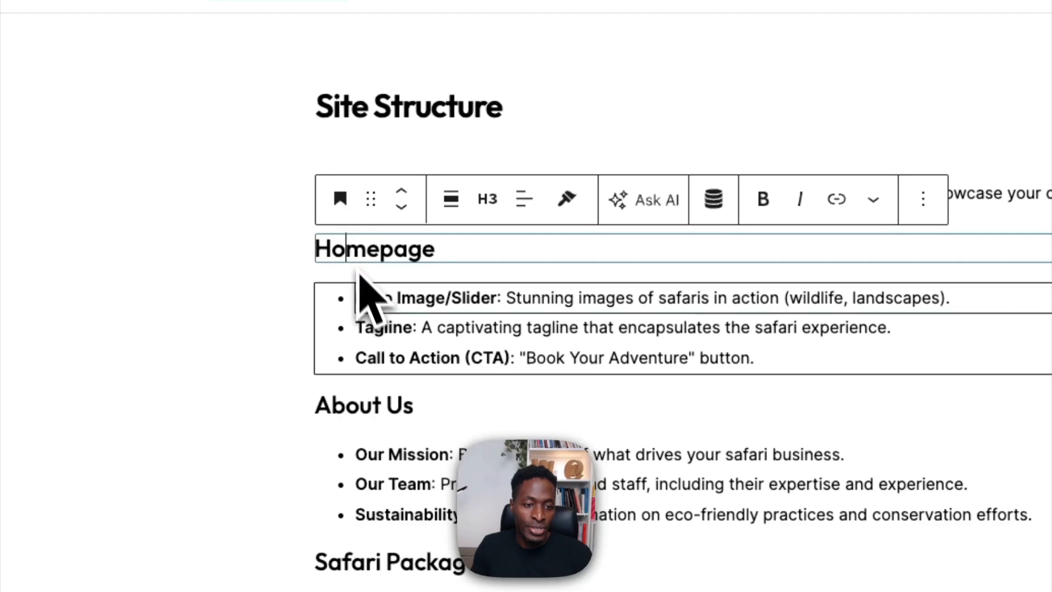
pyautogui.click(389, 483)
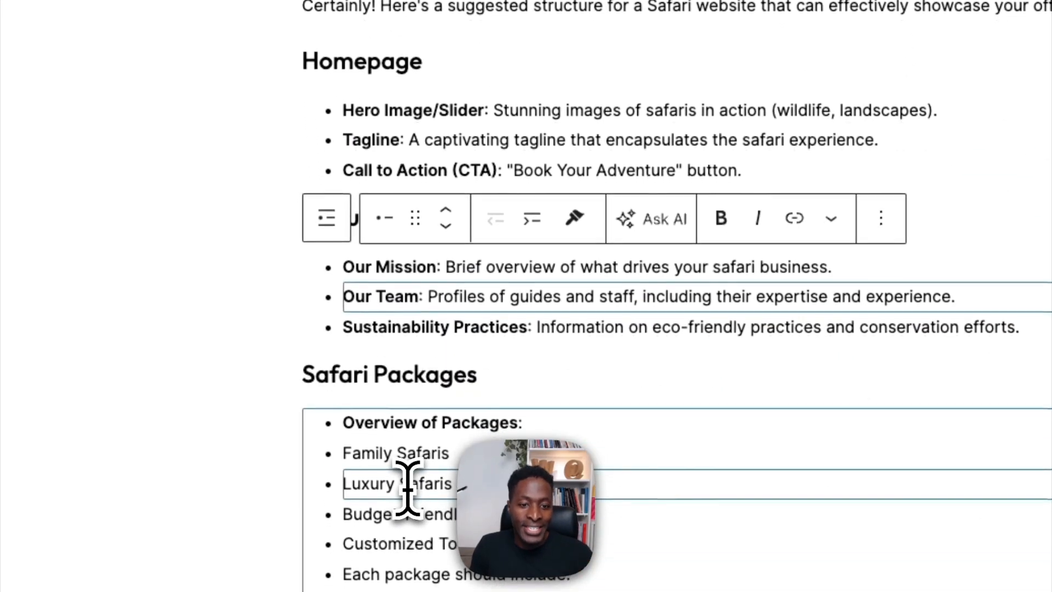
pyautogui.click(411, 484)
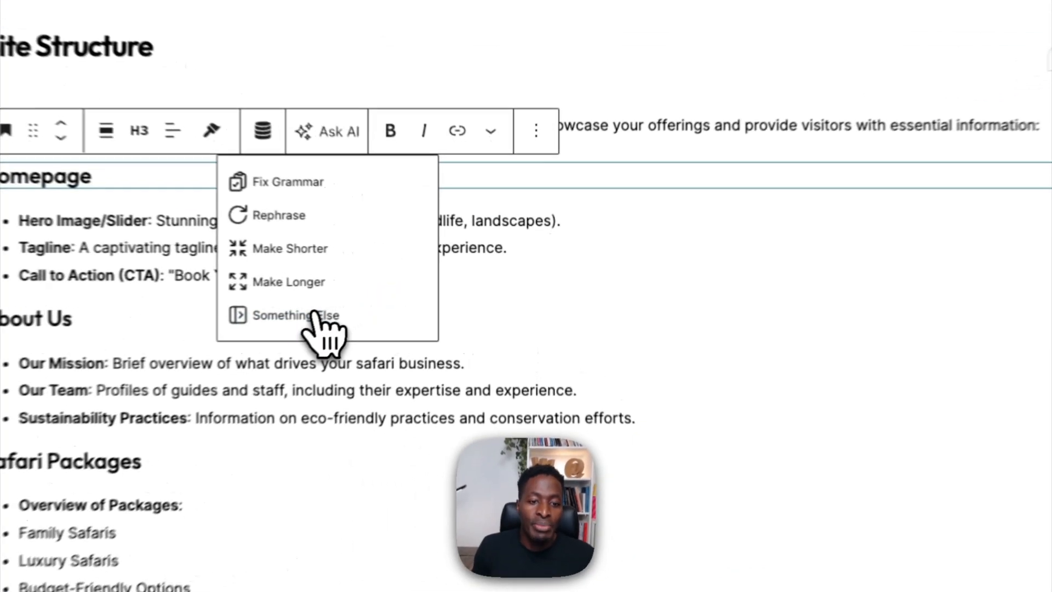
# Ask the AI to fix the grammar of the Homepage heading, and close the AI Assistant without applying its answer
pyautogui.click(420, 289)
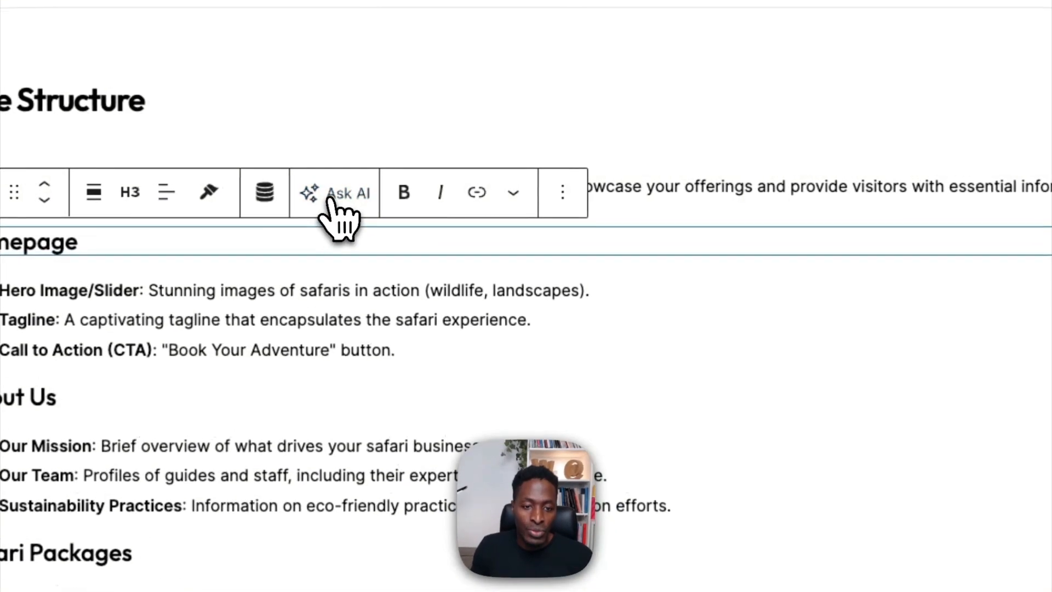
pyautogui.click(419, 192)
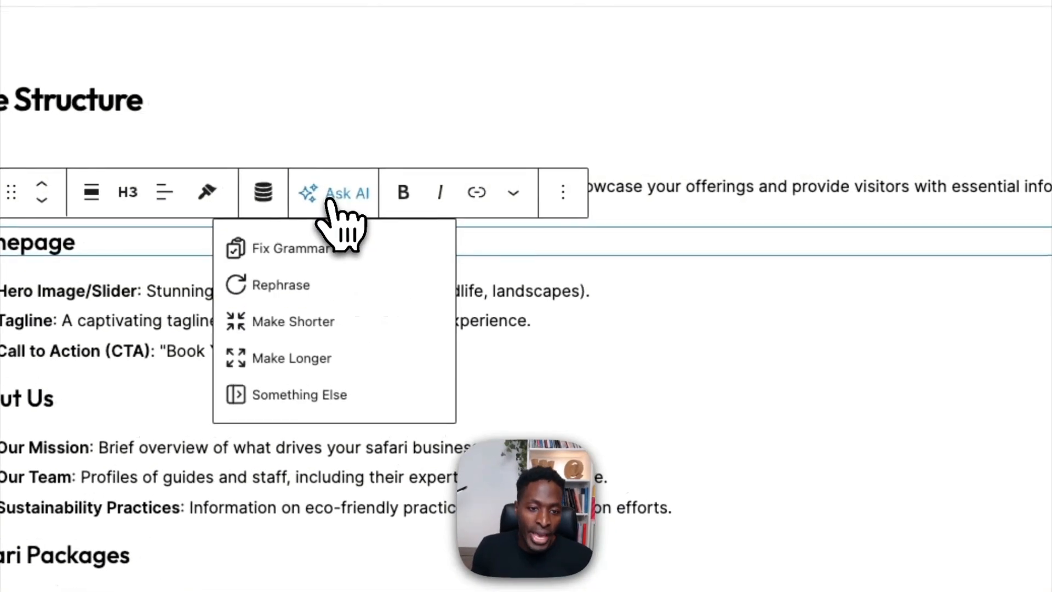
pyautogui.click(326, 251)
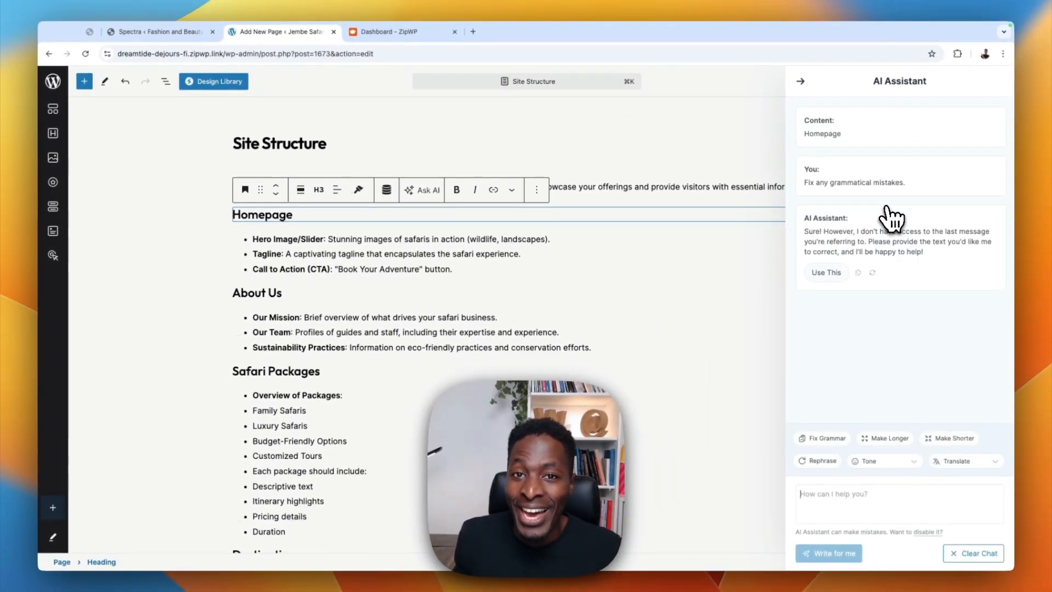
pyautogui.click(800, 81)
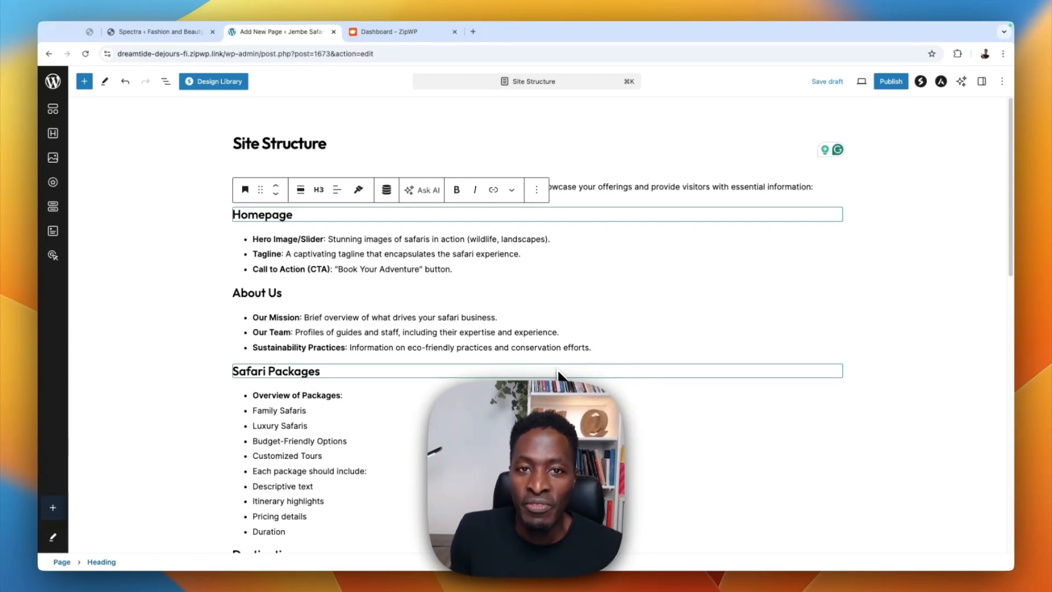
pyautogui.moveTo(559, 361)
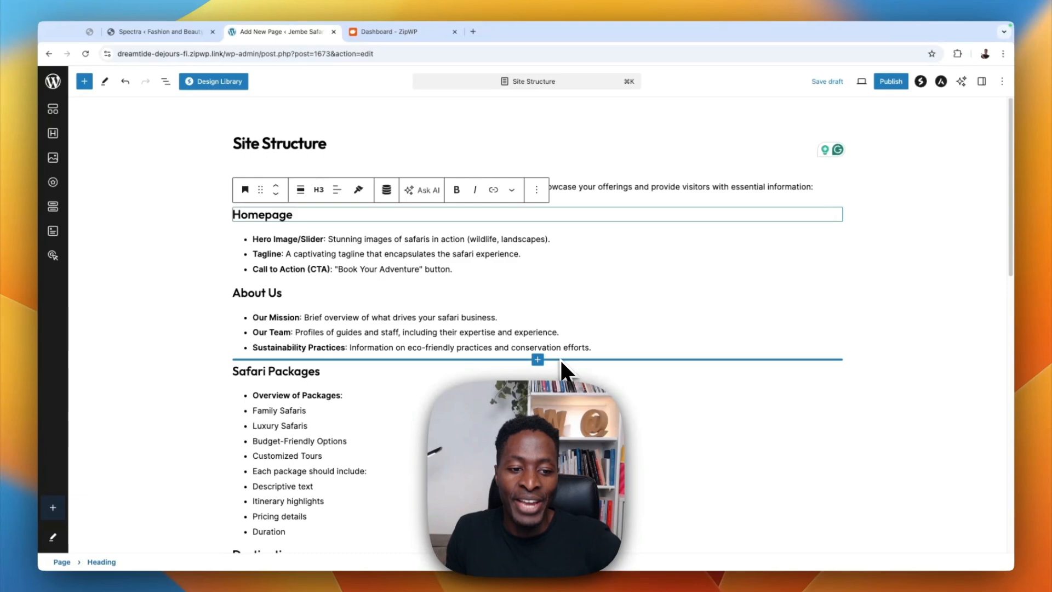
# Save the Site Structure page as a draft and view the credit usage on Spectra's AI Features page
pyautogui.scroll(-3, 559, 357)
pyautogui.scroll(3, 560, 357)
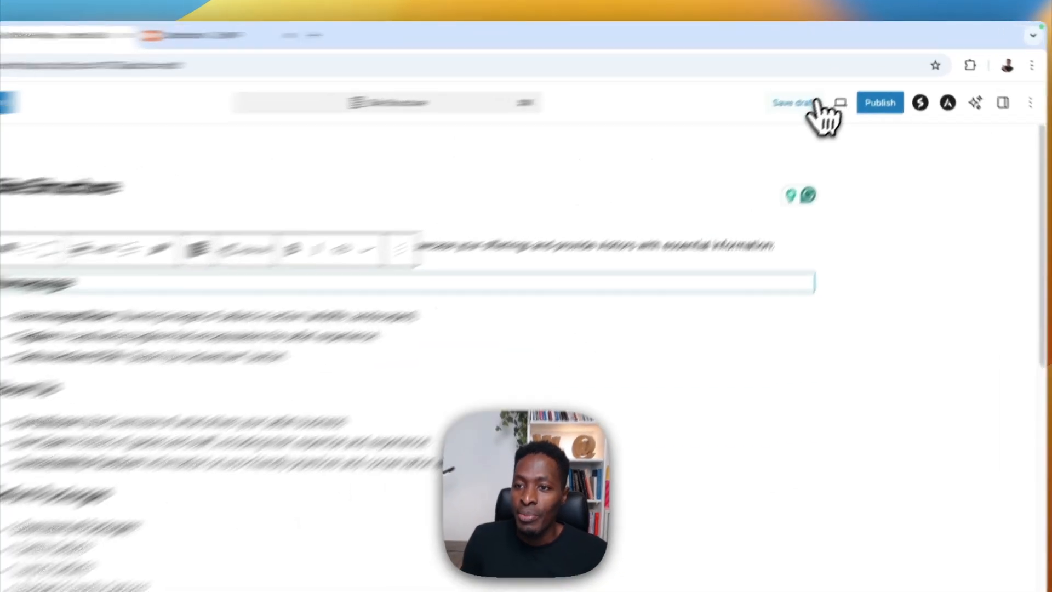
pyautogui.click(815, 104)
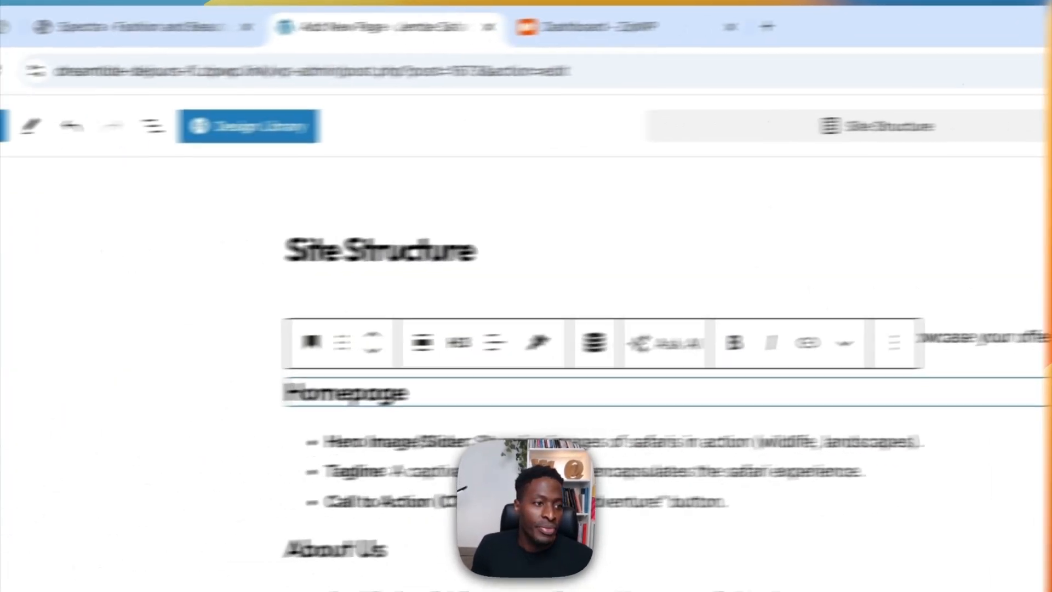
pyautogui.click(59, 119)
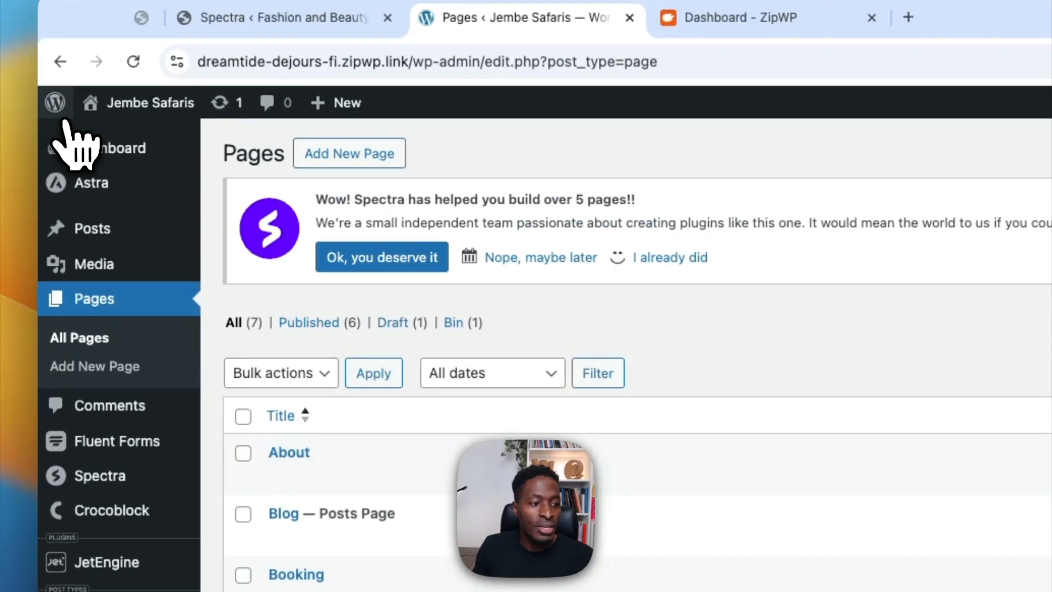
pyautogui.moveTo(82, 480)
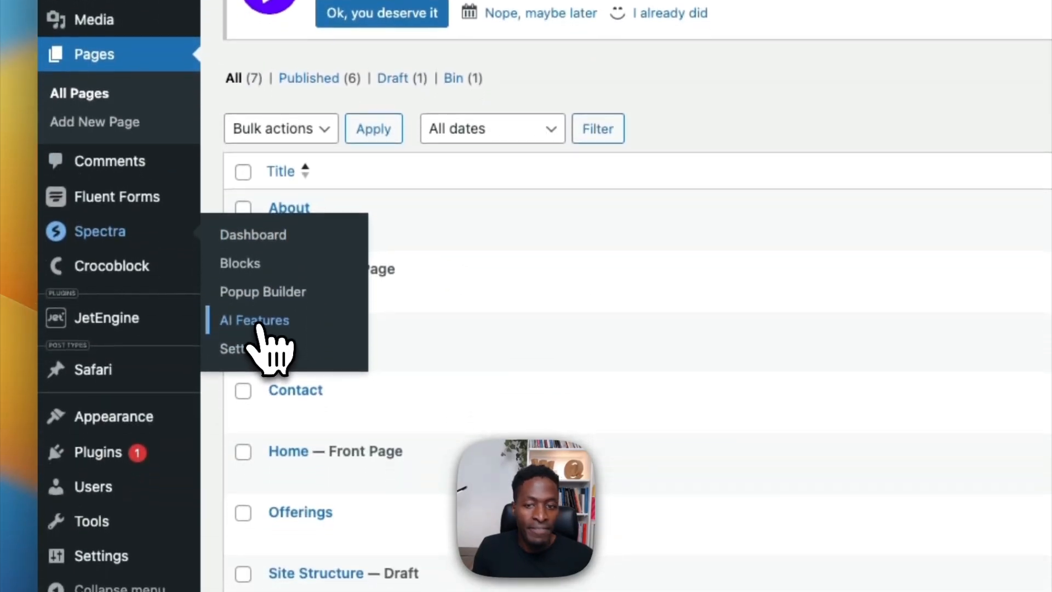
pyautogui.click(258, 322)
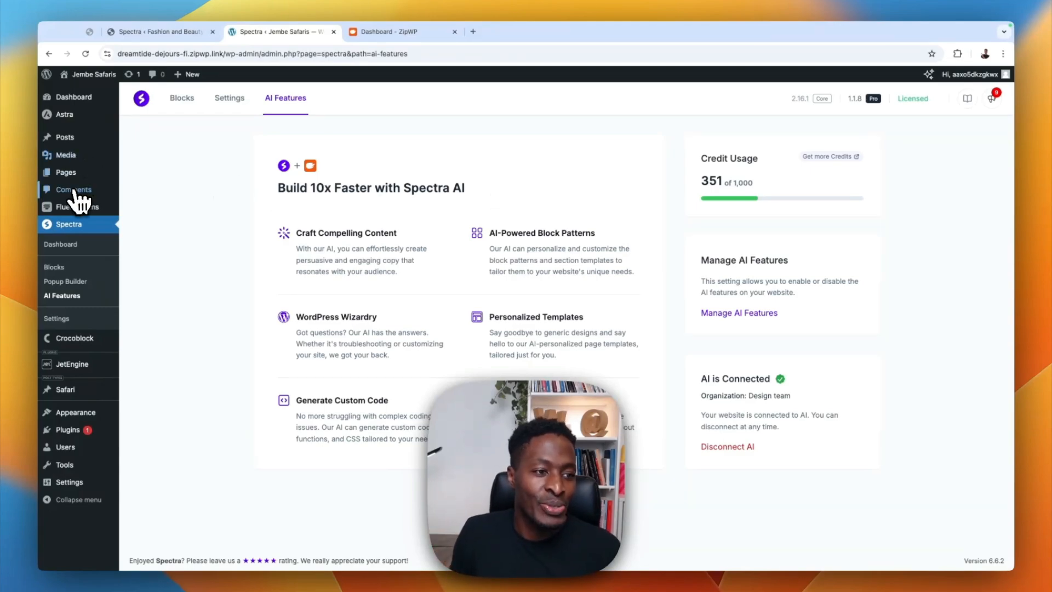
# Reopen the Site Structure page and insert the Design Library pattern with heading and button above a full-width desert image
pyautogui.moveTo(73, 174)
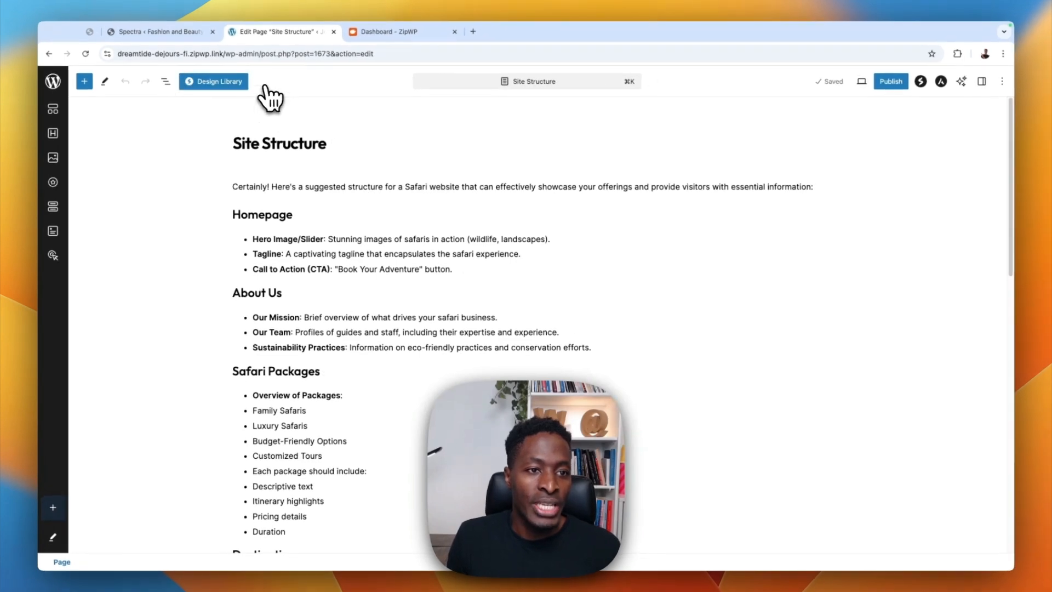
pyautogui.click(218, 82)
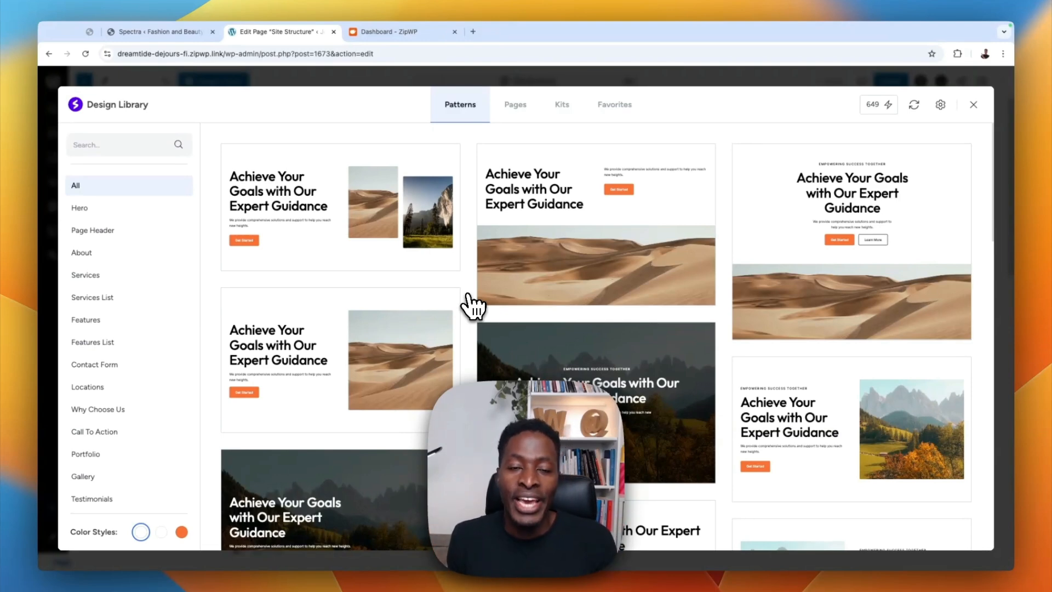
pyautogui.moveTo(409, 236)
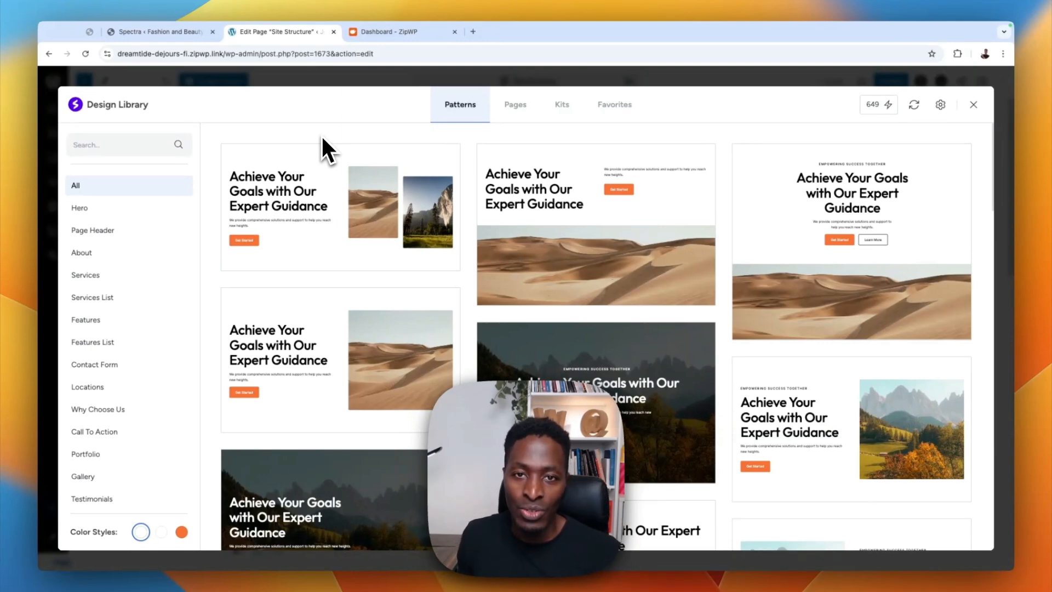
pyautogui.moveTo(480, 217)
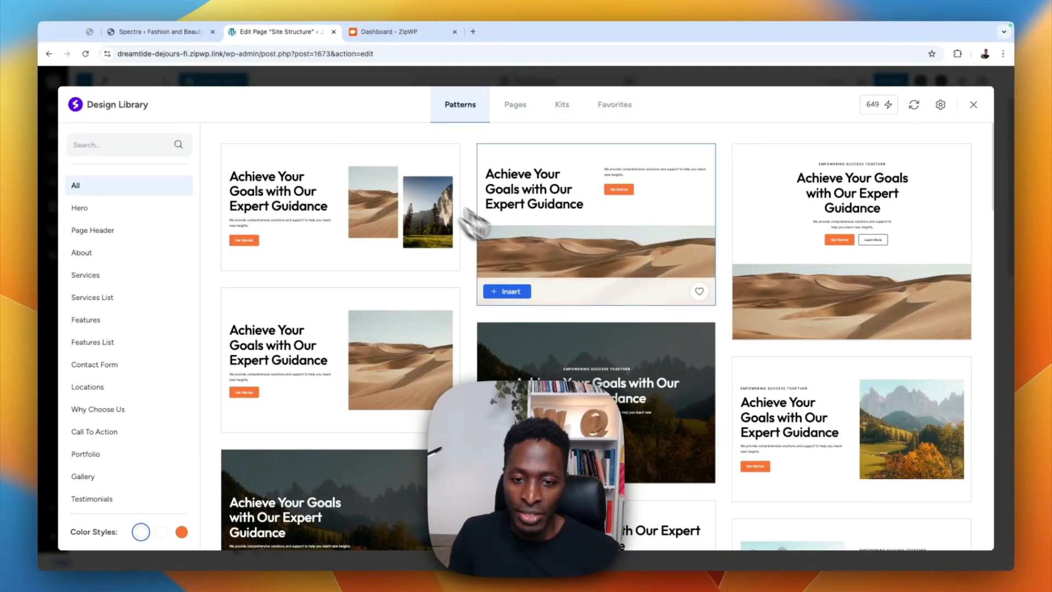
pyautogui.click(509, 294)
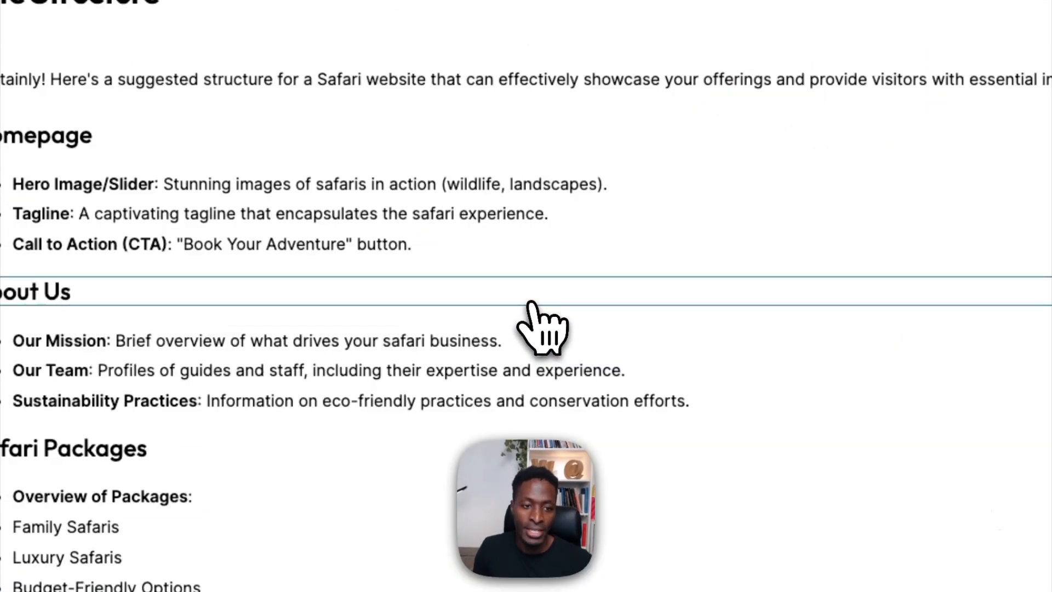
# Move the inserted pattern's container from the end of the page to above the intro paragraph
pyautogui.scroll(-15, 457, 318)
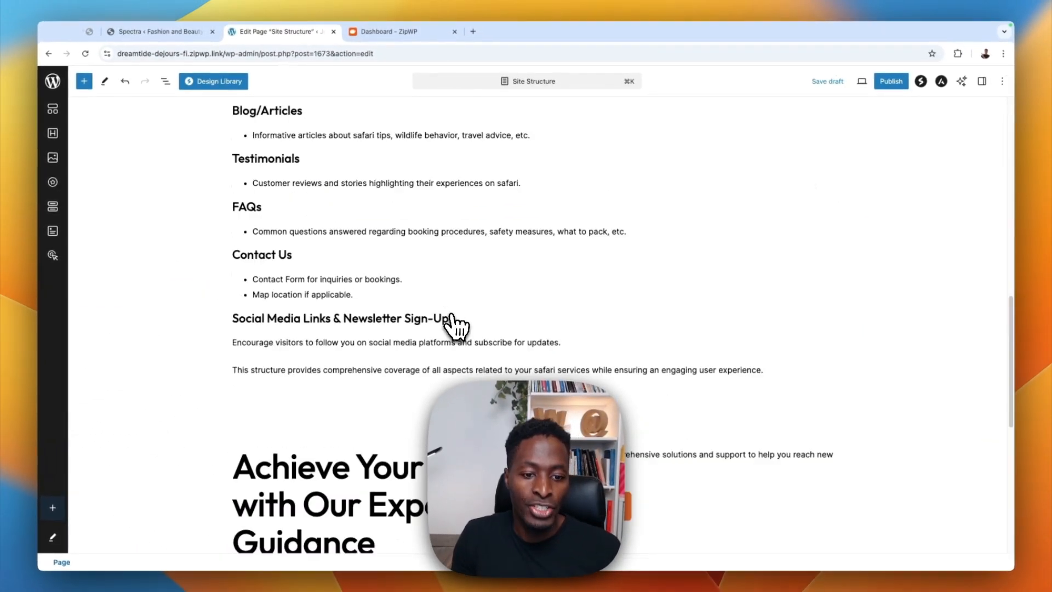
pyautogui.scroll(5, 455, 321)
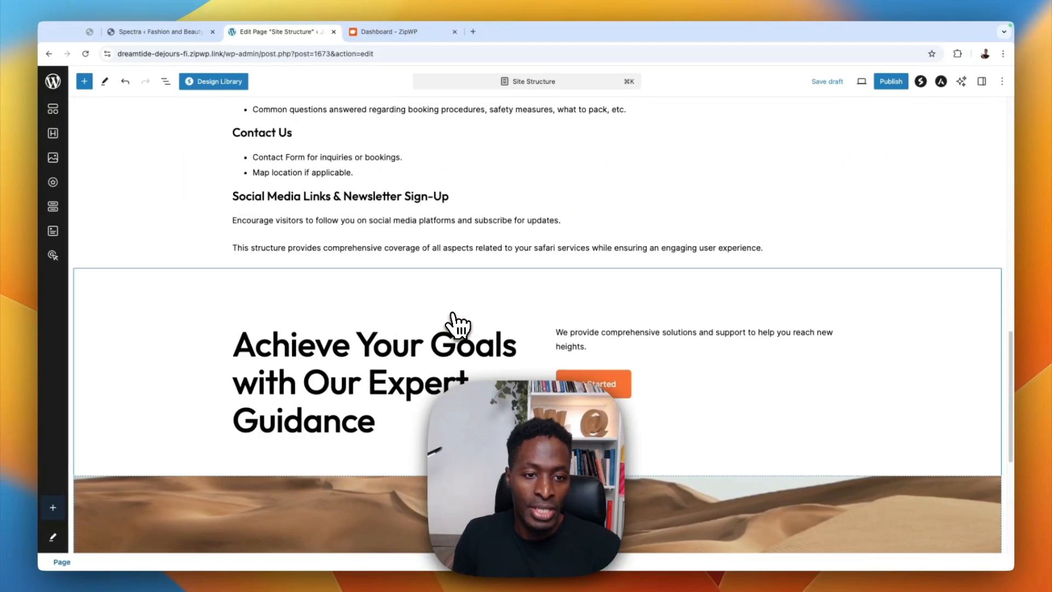
pyautogui.scroll(10, 453, 324)
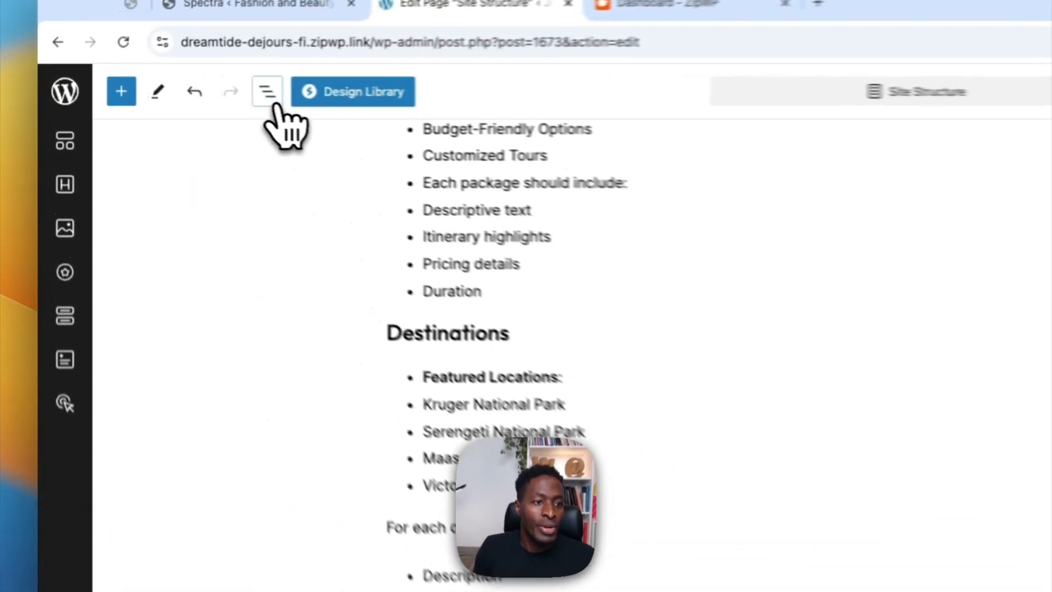
pyautogui.click(271, 98)
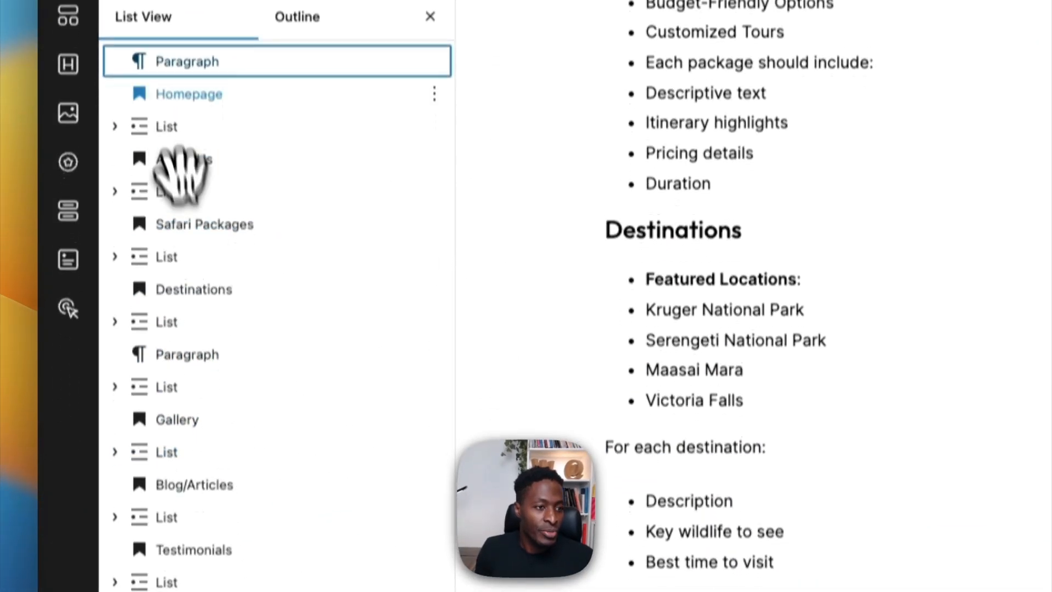
pyautogui.click(194, 481)
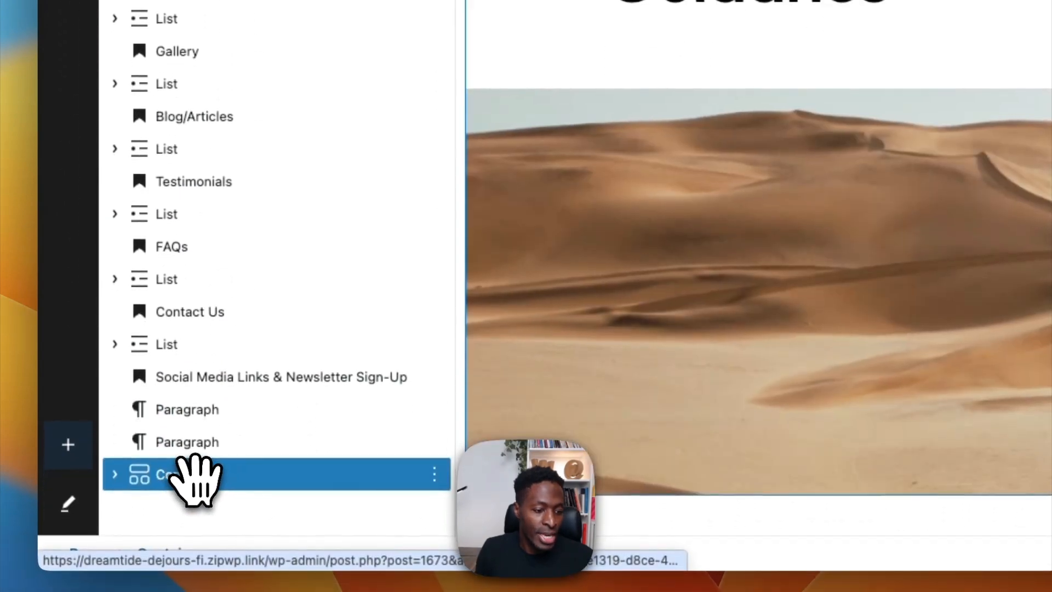
pyautogui.moveTo(223, 470); pyautogui.dragTo(243, 208)
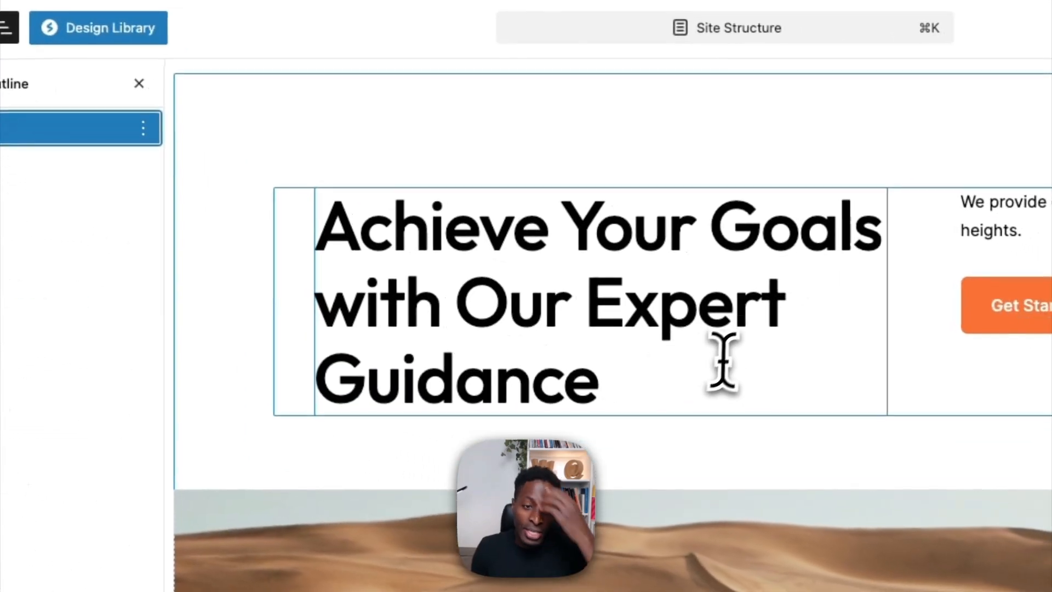
# Replace the pattern's "Achieve Your Goals with Our Expert Guidance" heading with "Site Structure" and save the draft
pyautogui.click(840, 198)
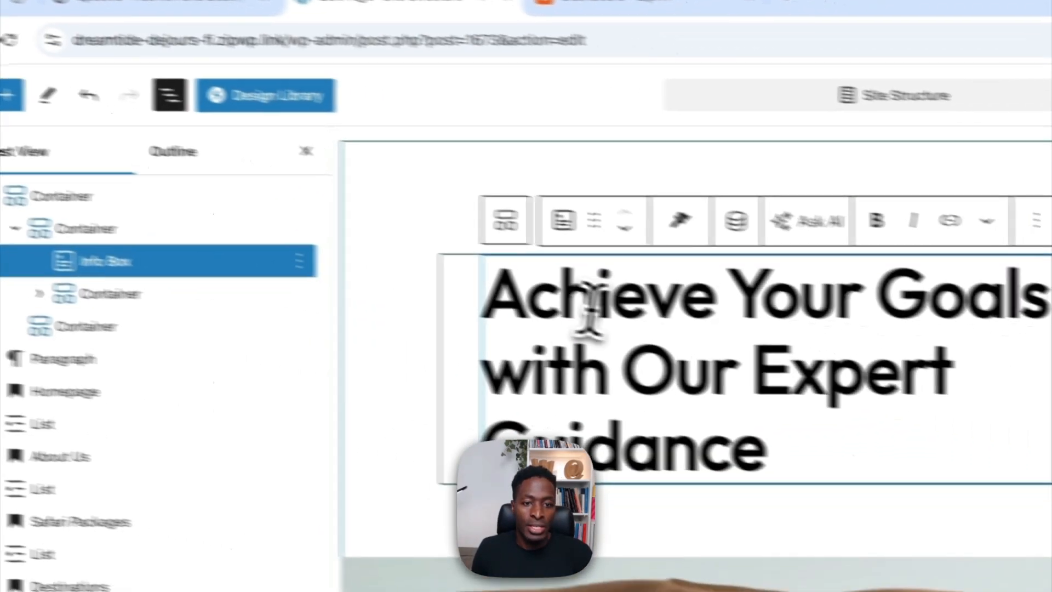
pyautogui.tripleClick(439, 229)
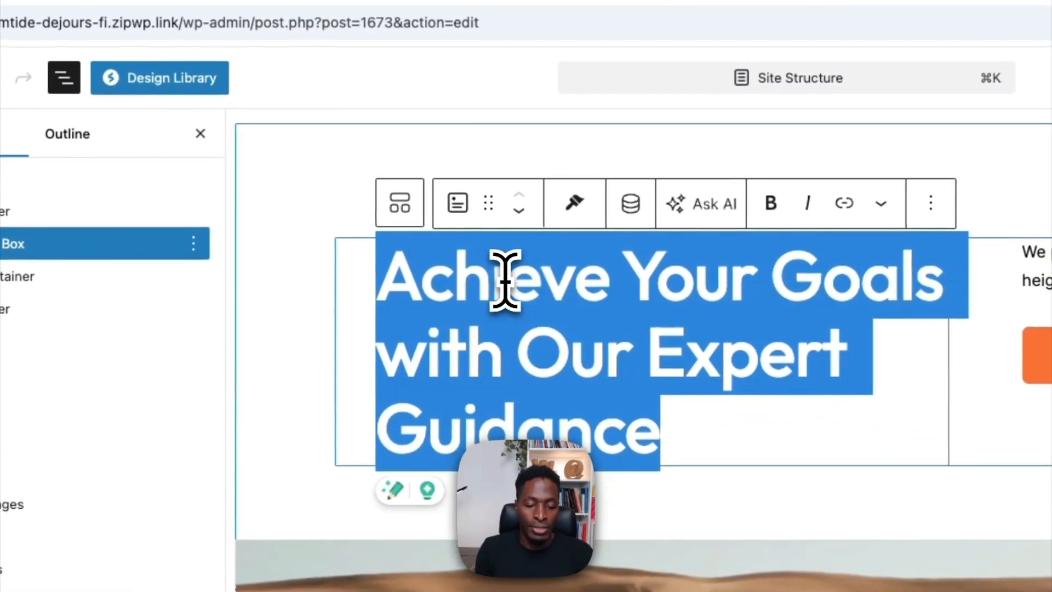
pyautogui.write('Si')
pyautogui.write('t')
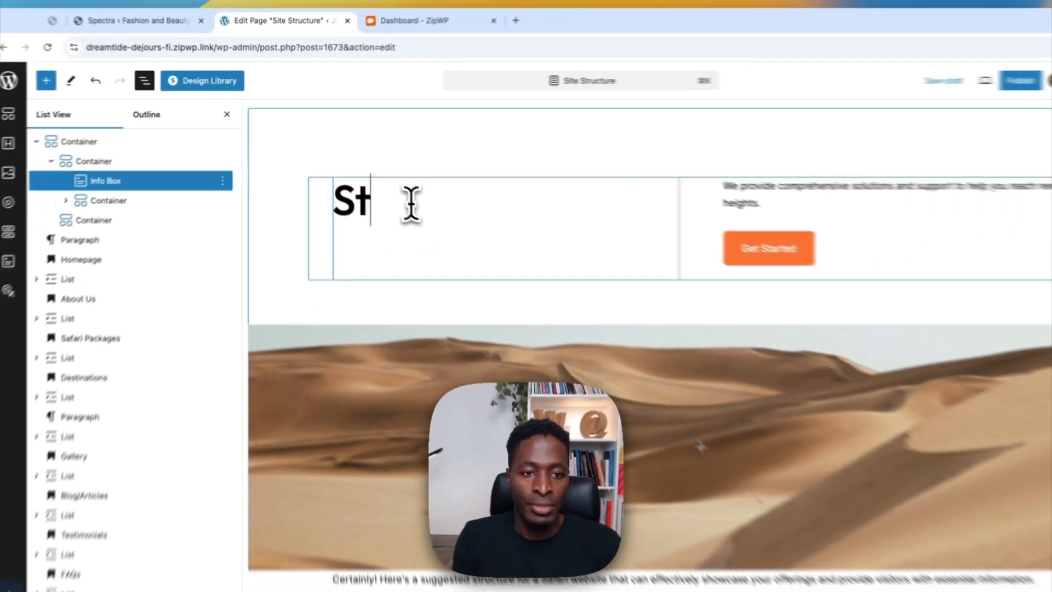
pyautogui.press('BackSpace')
pyautogui.write('ite Structure')
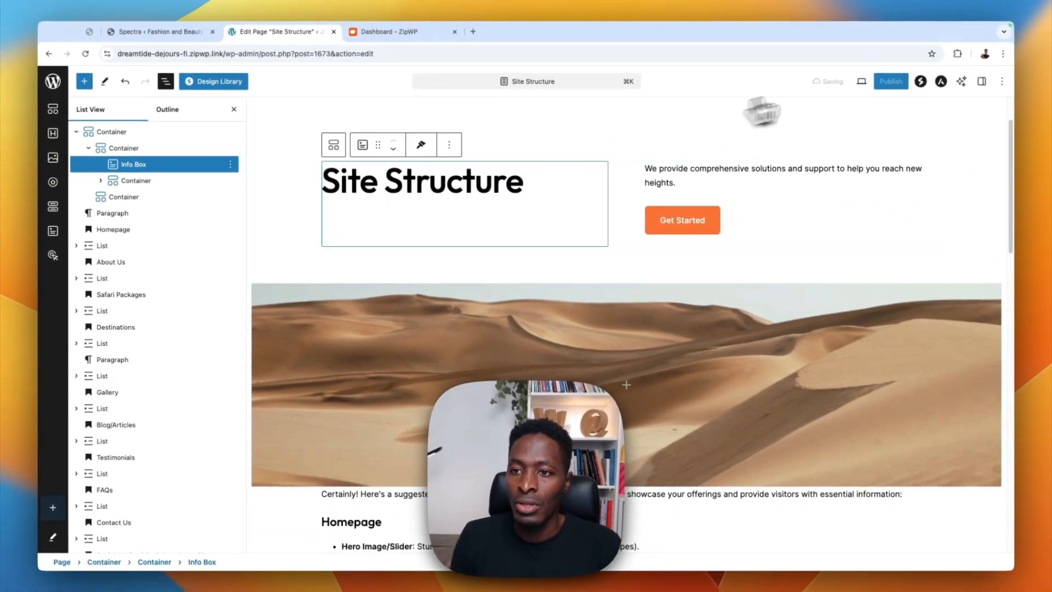
pyautogui.click(828, 81)
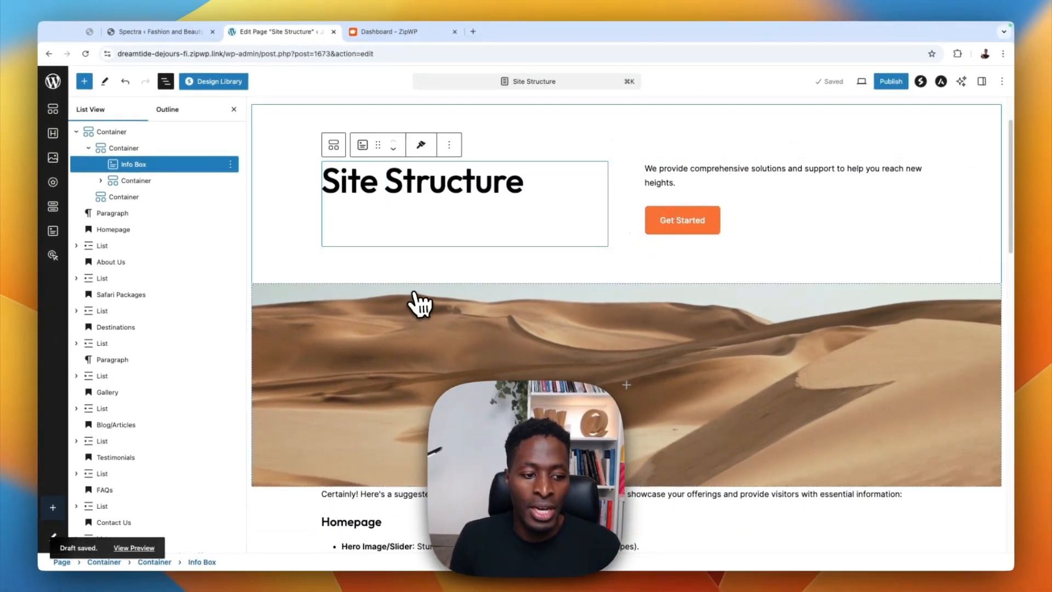
# Preview the draft page and compare the page title with the pattern's heading
pyautogui.click(135, 550)
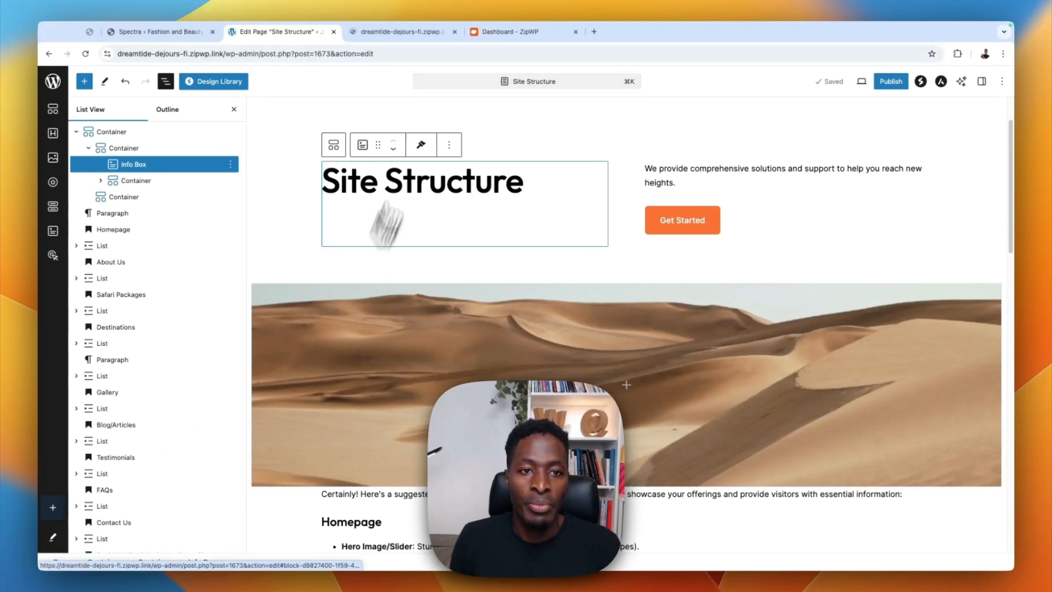
pyautogui.click(378, 32)
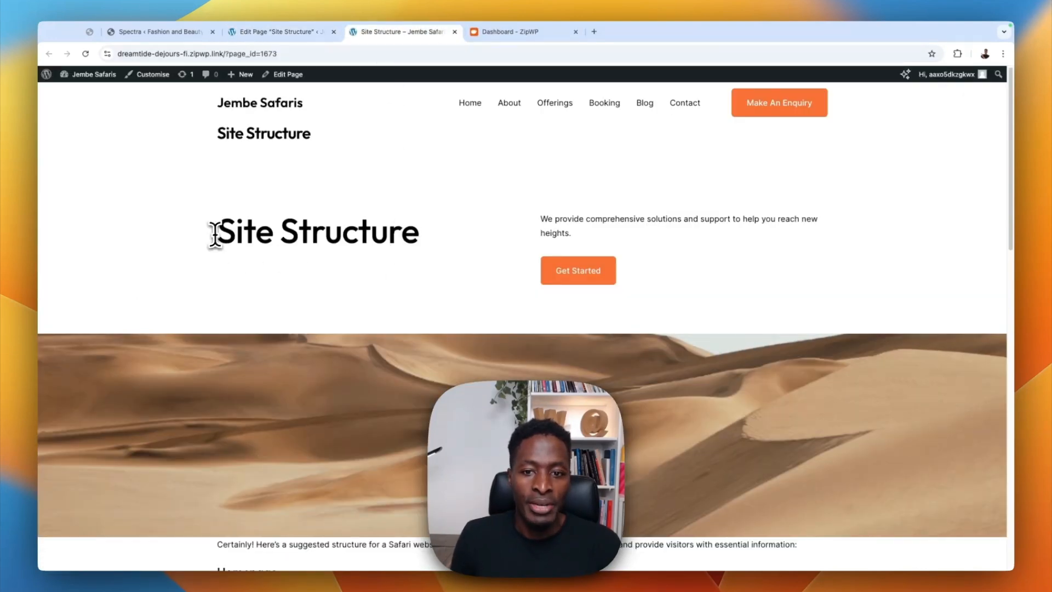
pyautogui.moveTo(214, 230); pyautogui.dragTo(647, 312)
pyautogui.click(364, 223)
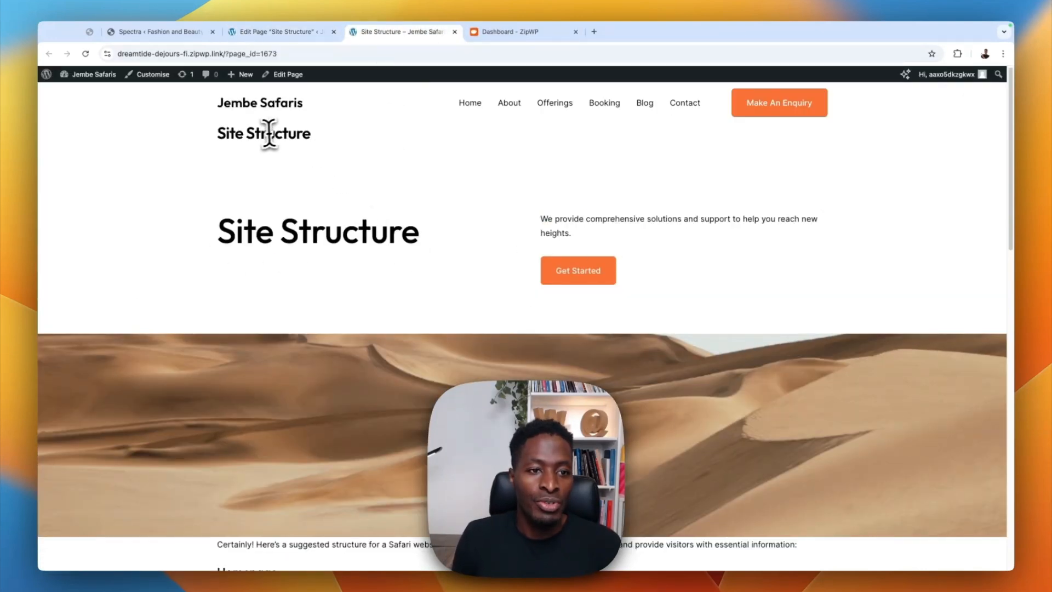
pyautogui.moveTo(229, 134); pyautogui.dragTo(319, 145)
# Hide the Site Structure page title in the editor, save the draft and reload the page preview
pyautogui.click(296, 32)
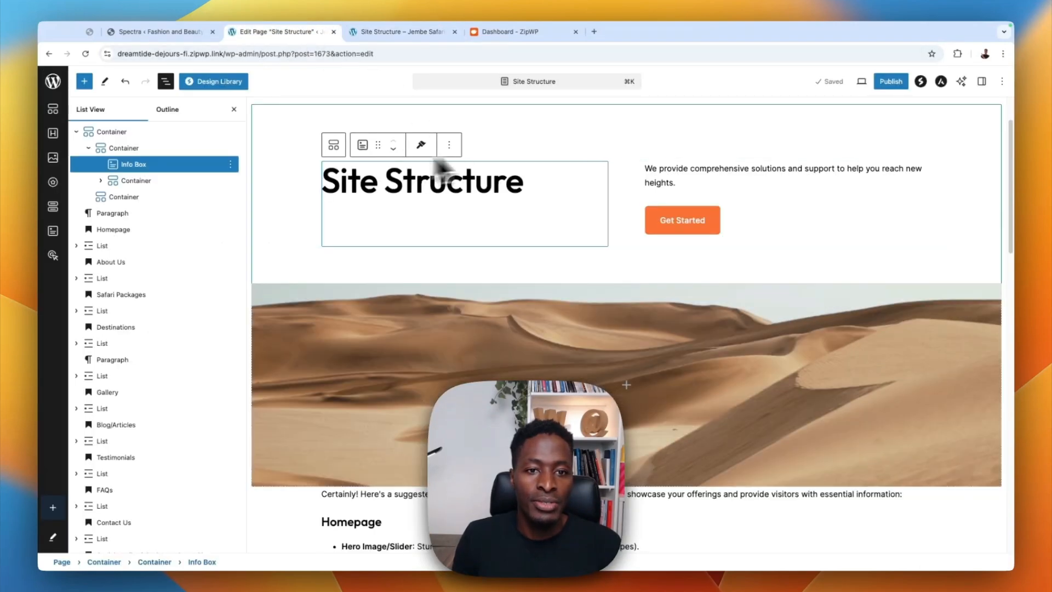
pyautogui.scroll(3, 392, 181)
pyautogui.click(392, 145)
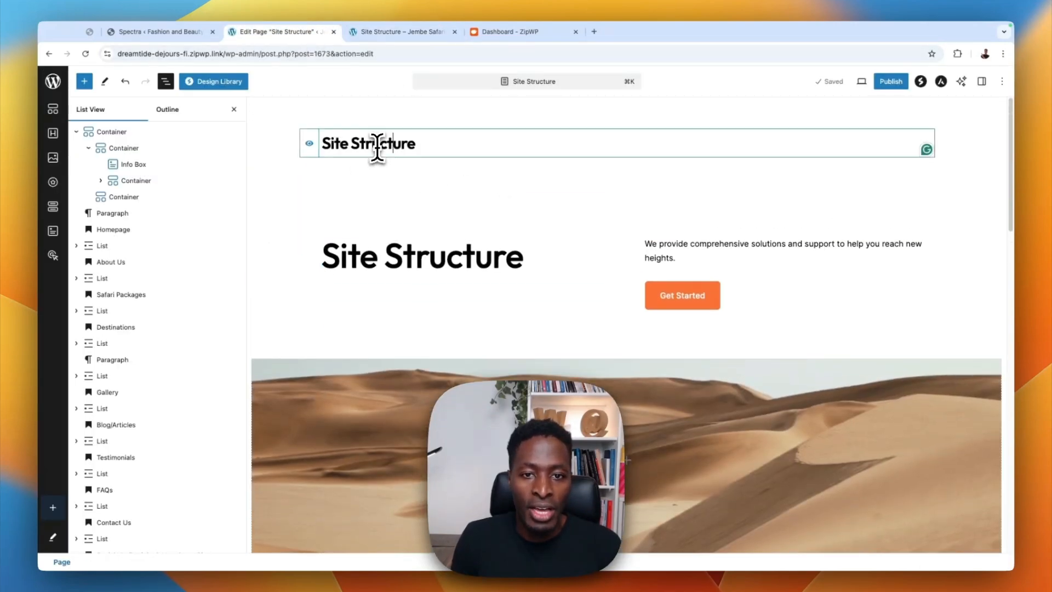
pyautogui.click(309, 144)
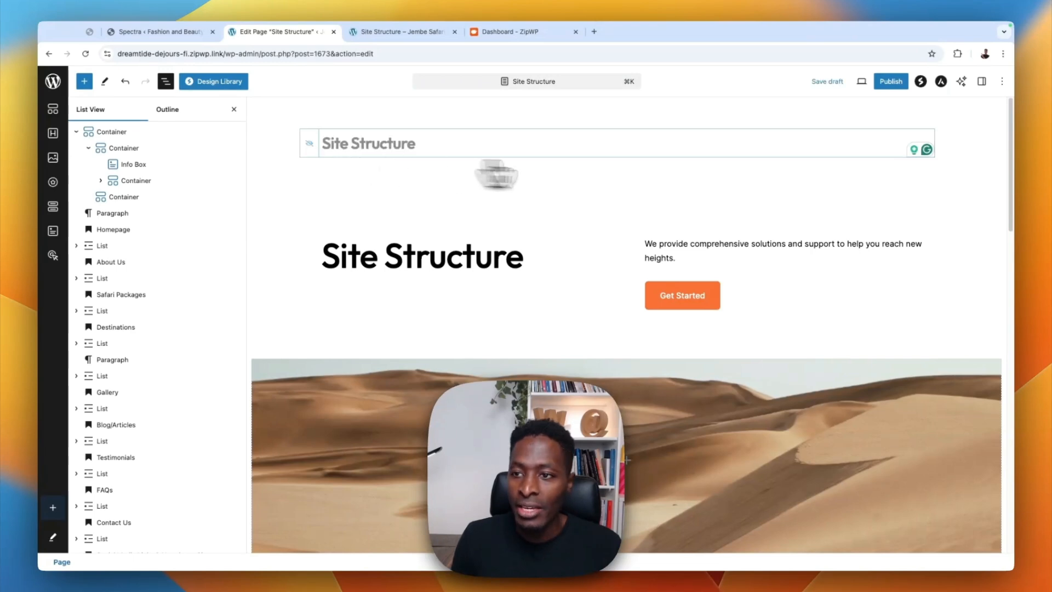
pyautogui.click(822, 83)
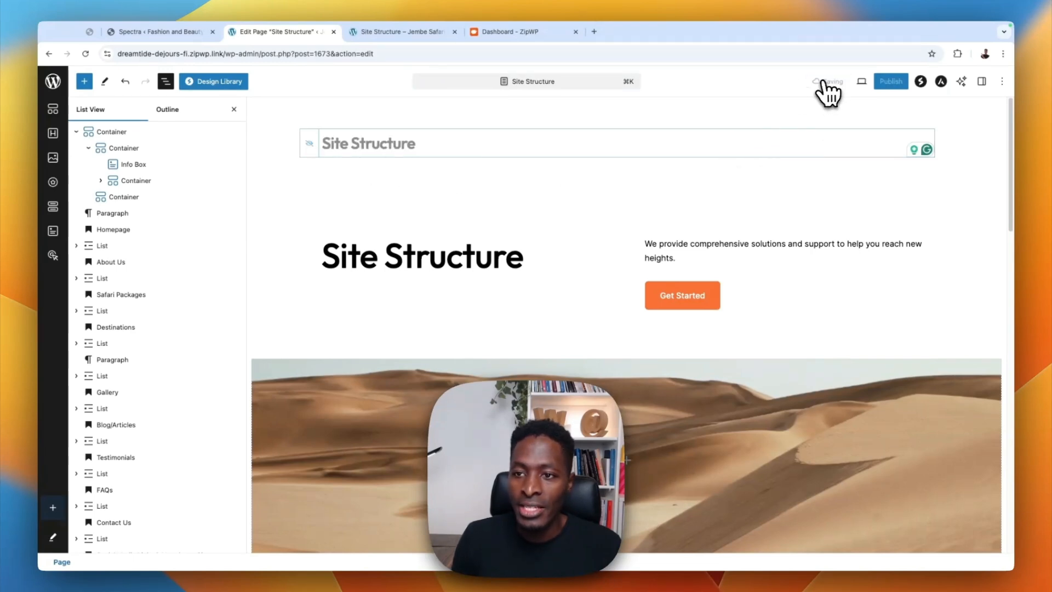
pyautogui.click(390, 32)
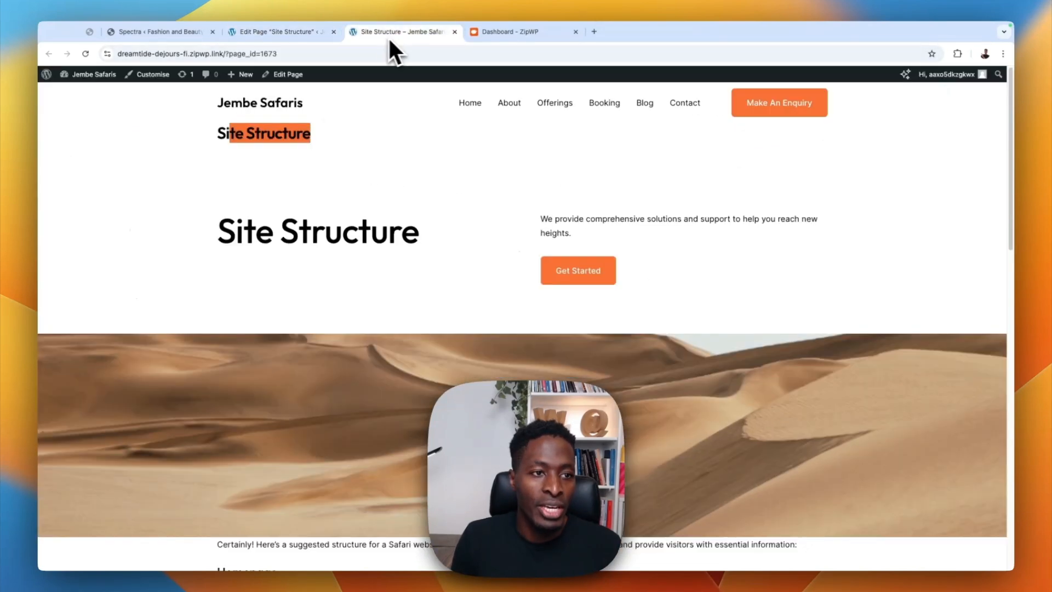
pyautogui.click(85, 54)
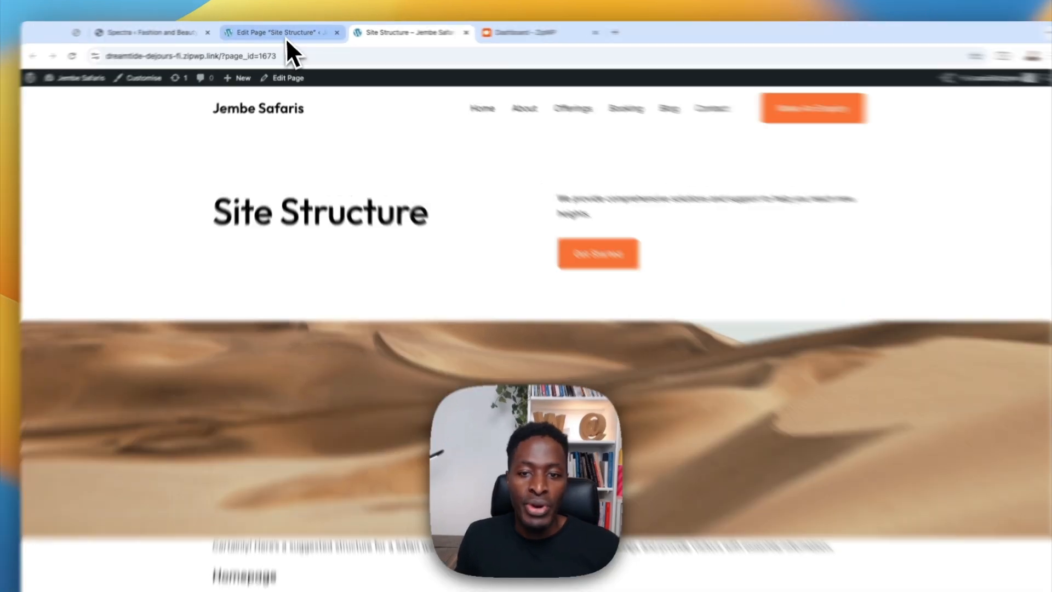
# Check the AI credit balance in the Design Library and the credit usage on Spectra's AI Features page
pyautogui.click(284, 32)
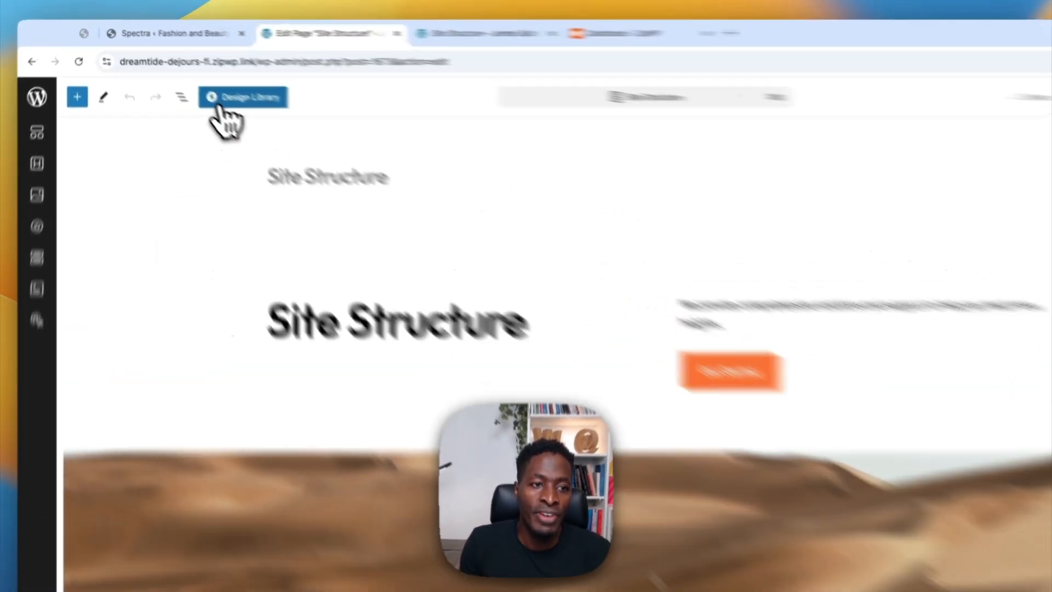
pyautogui.click(33, 53)
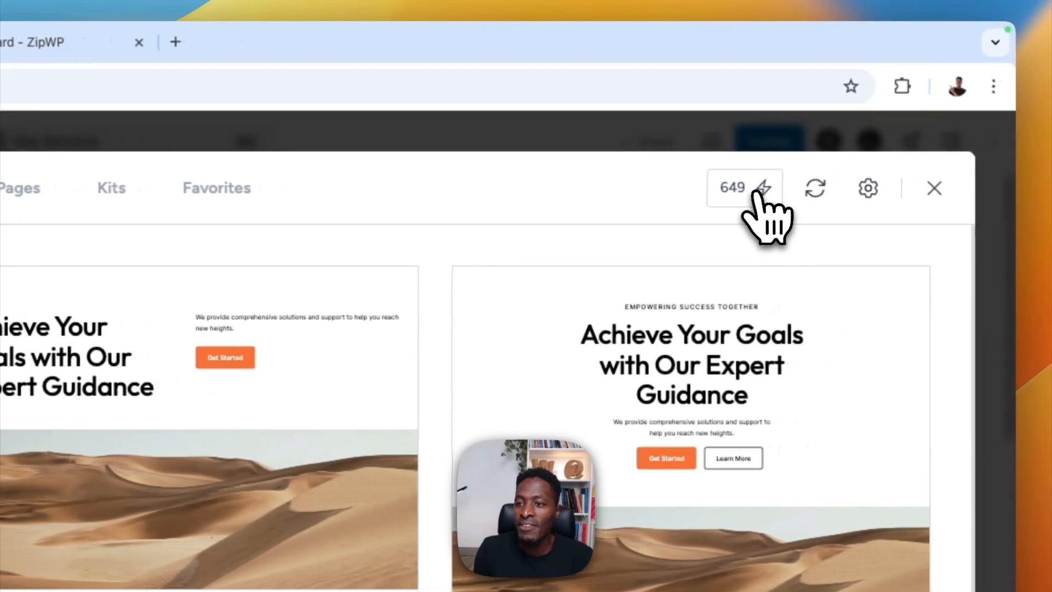
pyautogui.click(754, 191)
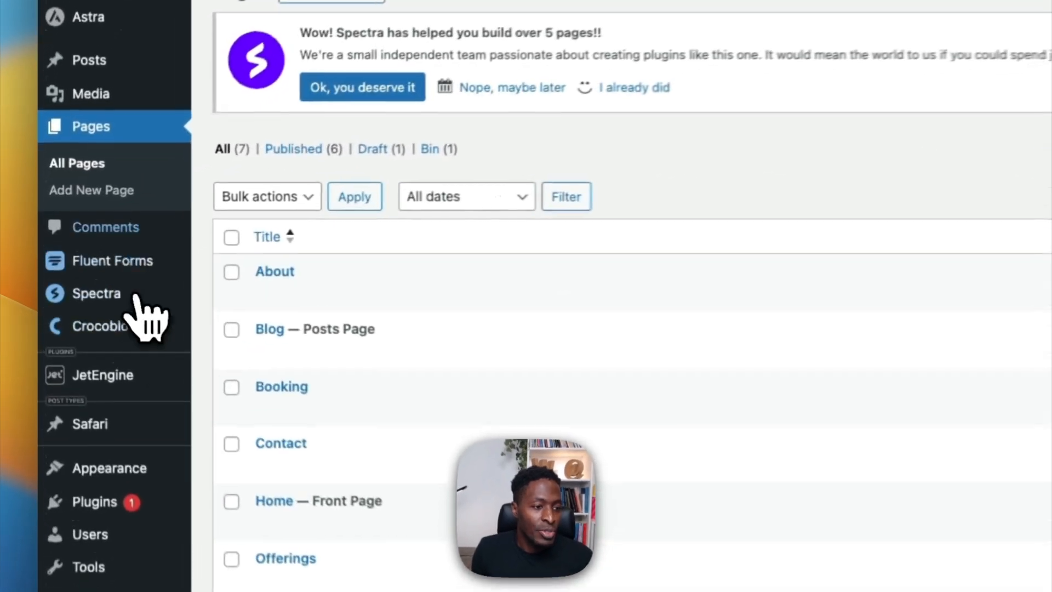
pyautogui.moveTo(132, 296)
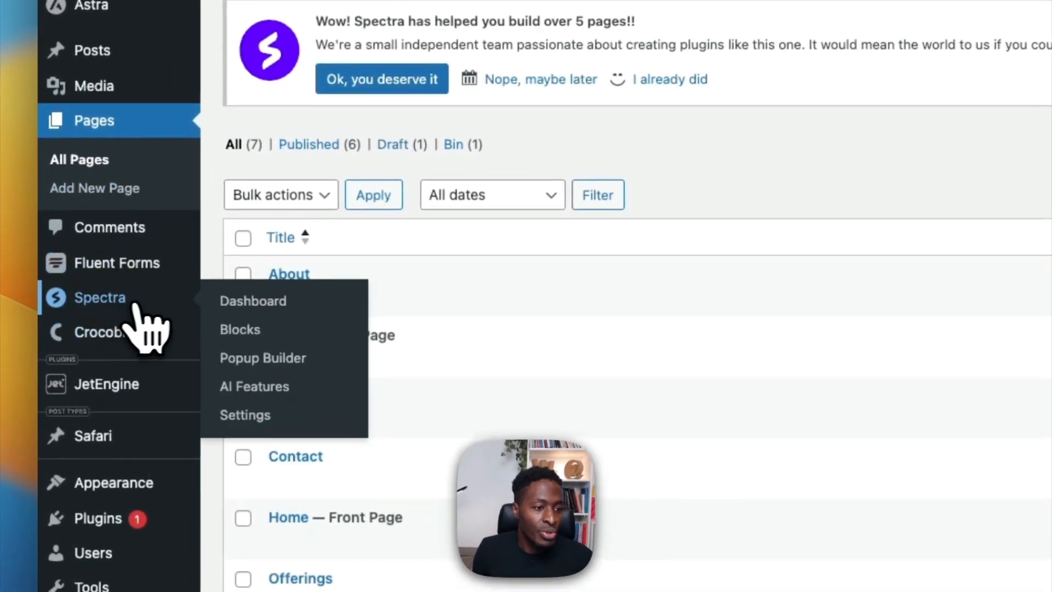
pyautogui.click(241, 387)
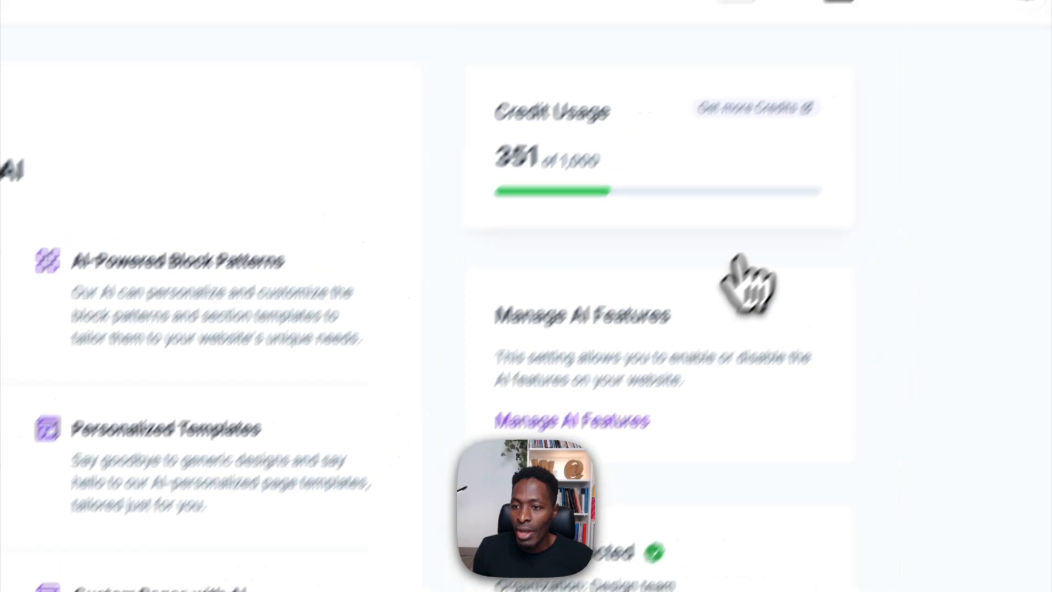
# Disconnect the site's AI from the Design team organization on Spectra's AI Features page and confirm the disconnection
pyautogui.scroll(-2, 605, 488)
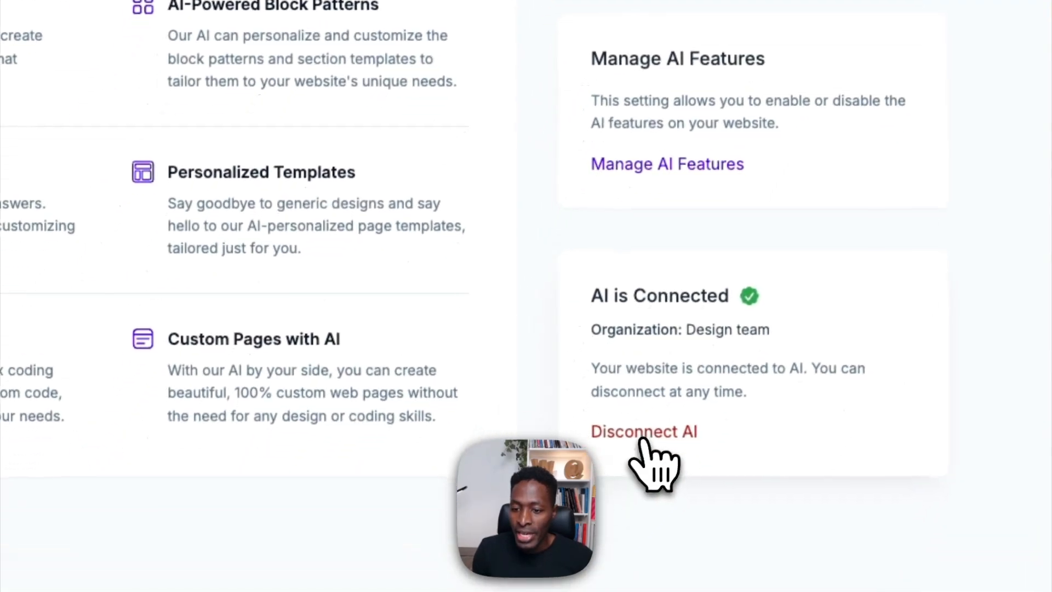
pyautogui.click(641, 436)
pyautogui.click(161, 231)
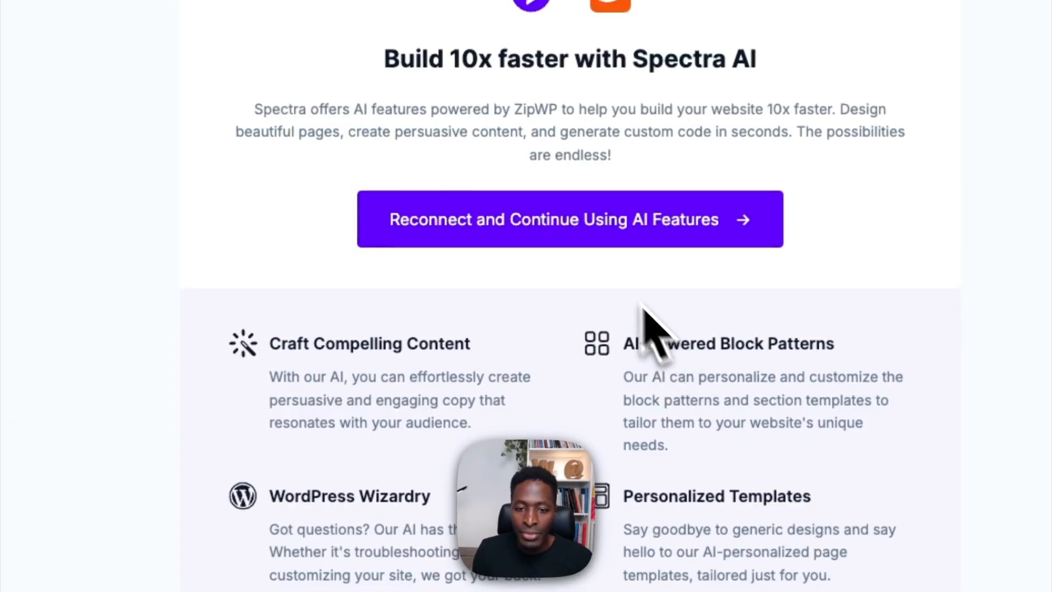
# Reconnect Spectra AI to the ZipWP account using the Demo Team organization and check its credit usage
pyautogui.click(575, 241)
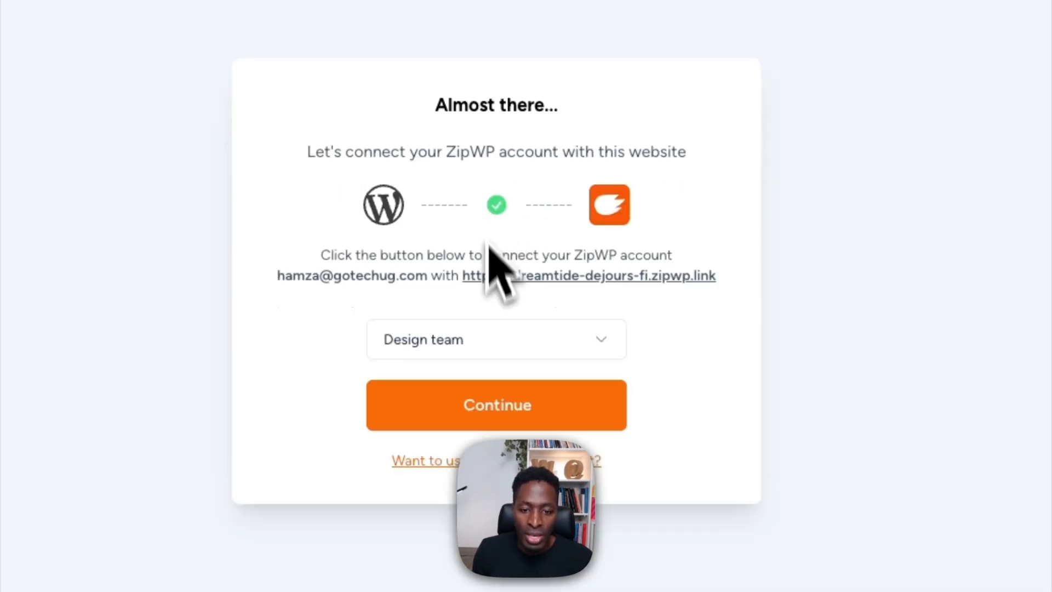
pyautogui.click(507, 353)
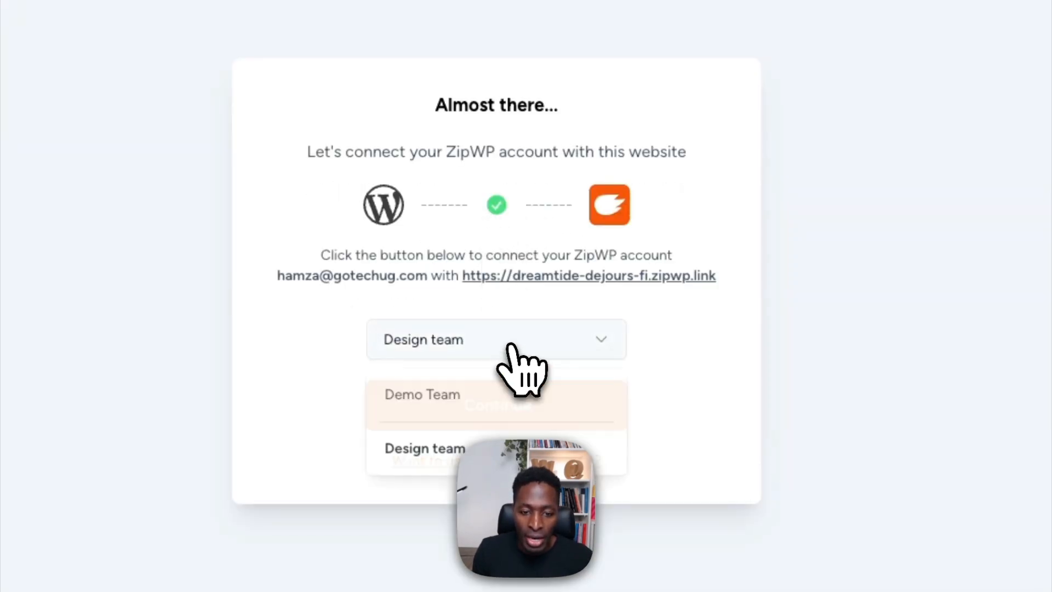
pyautogui.click(501, 389)
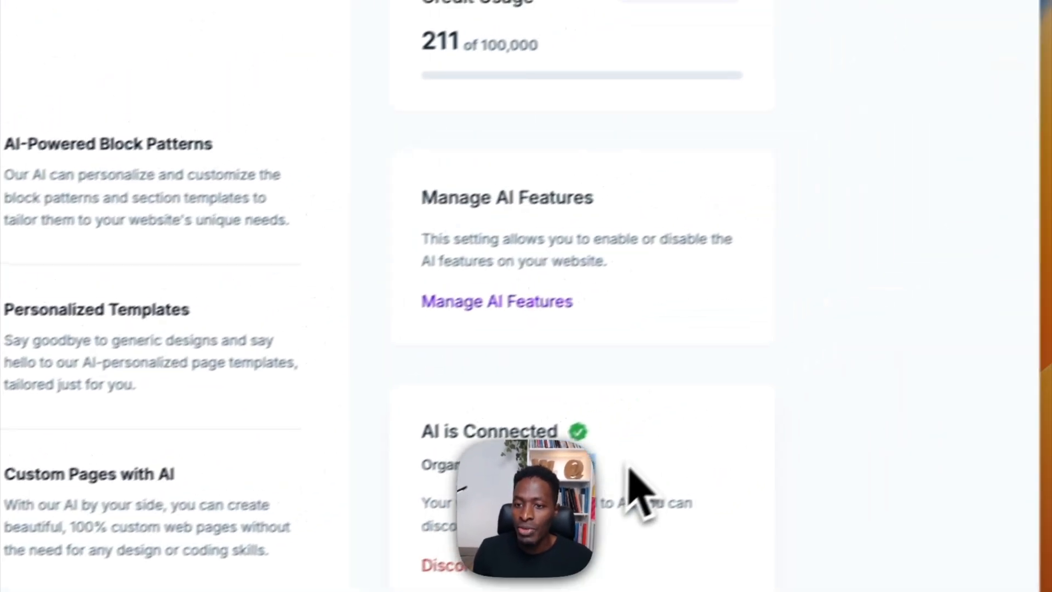
pyautogui.moveTo(589, 199); pyautogui.dragTo(712, 211)
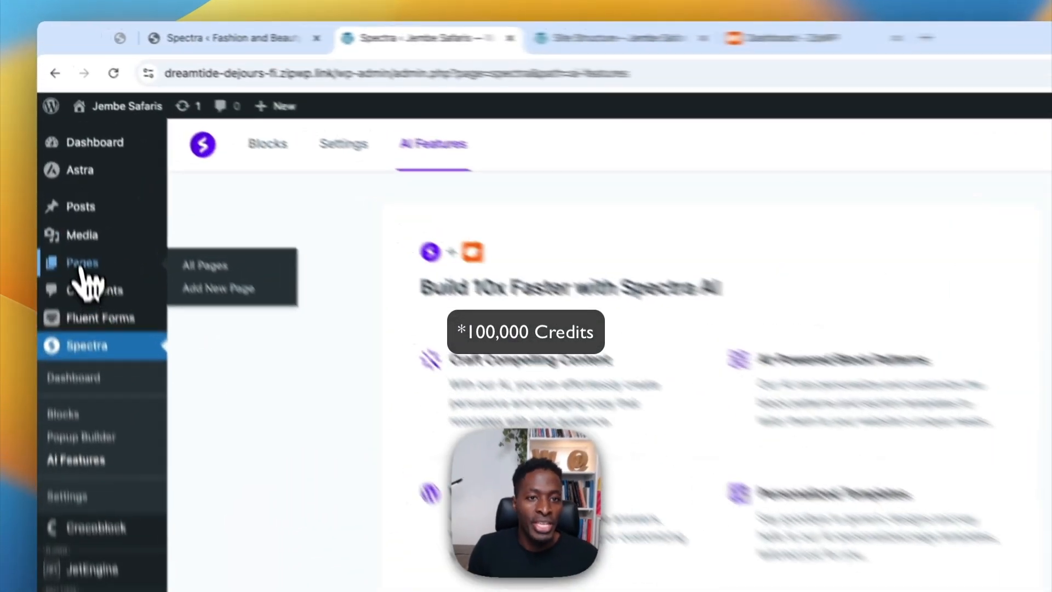
# Open the Site Structure page in the editor and check the AI credit balance in the Design Library
pyautogui.click(8, 160)
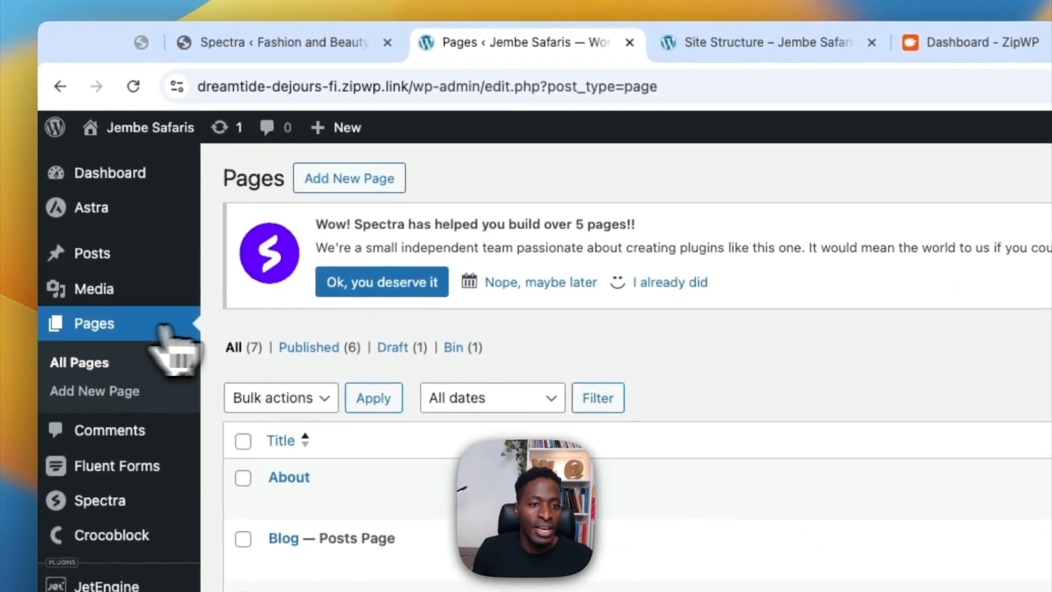
pyautogui.click(728, 44)
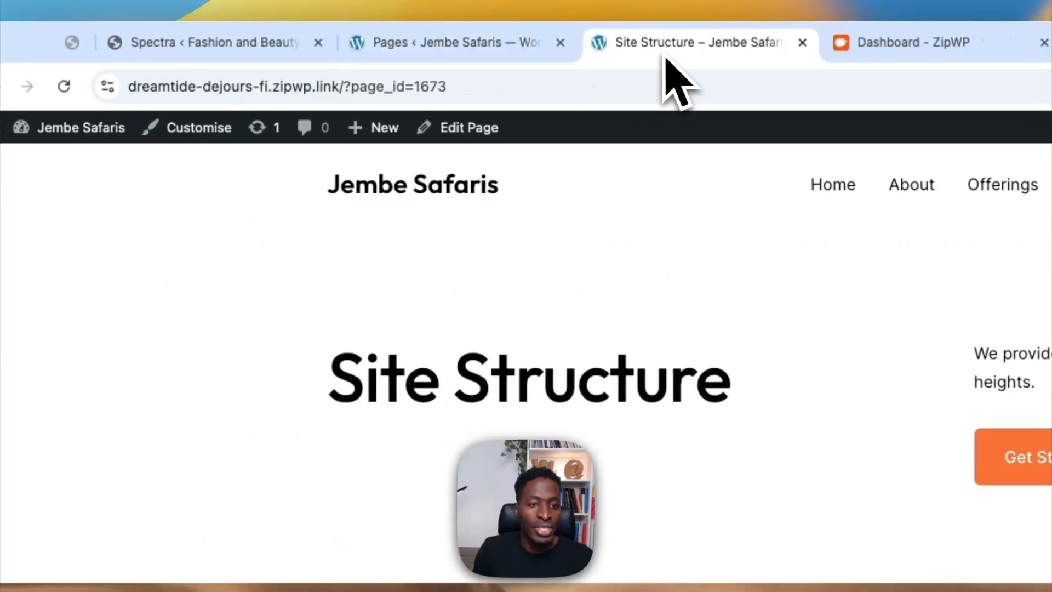
pyautogui.click(474, 131)
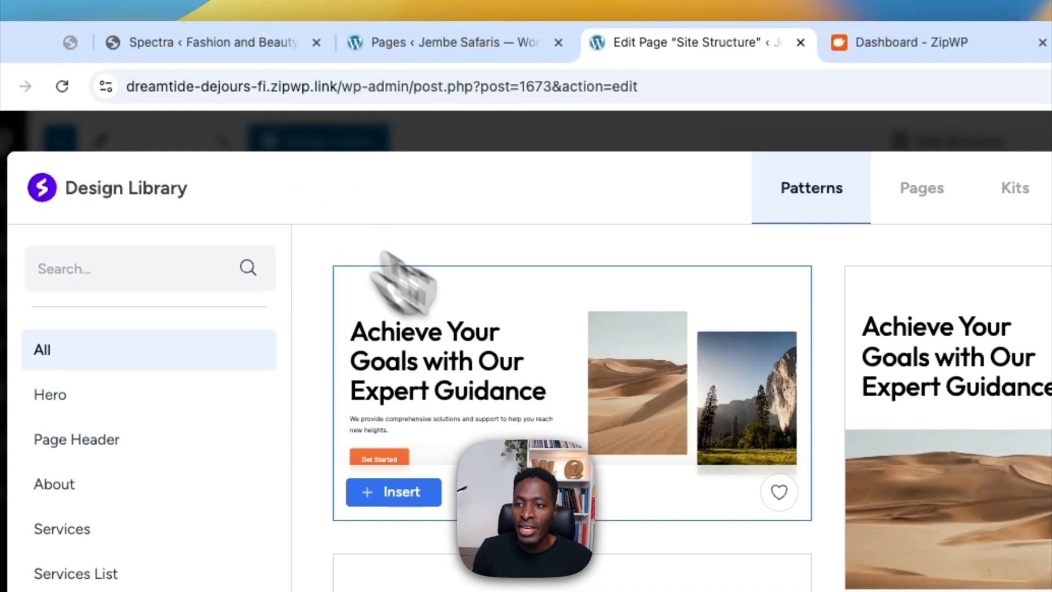
pyautogui.moveTo(1051, 189)
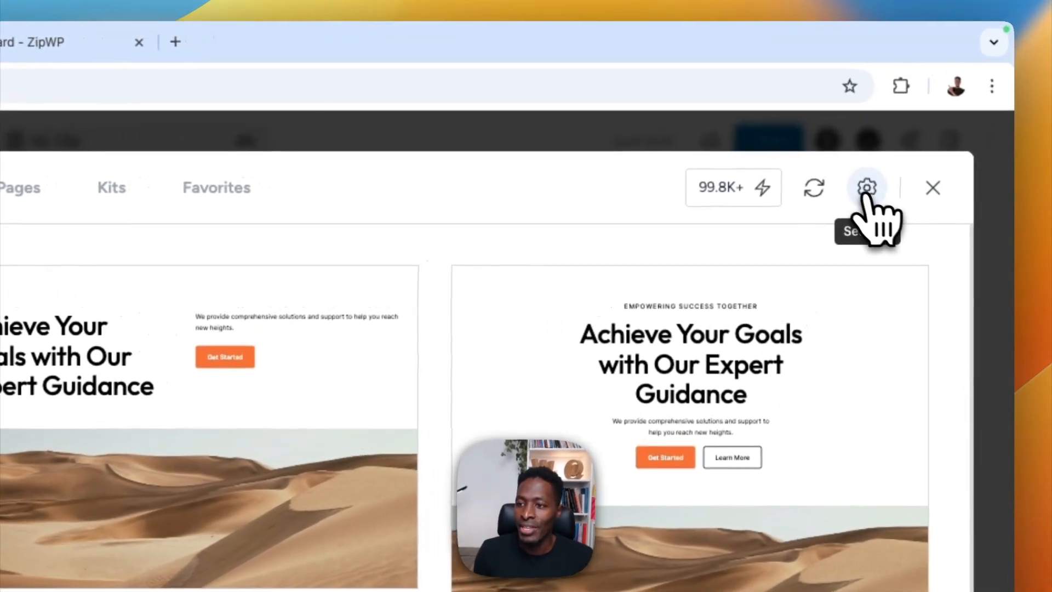
# Start the Update AI setup from the Design Library settings and set what the Jembe Safaris website is for to safari
pyautogui.click(866, 189)
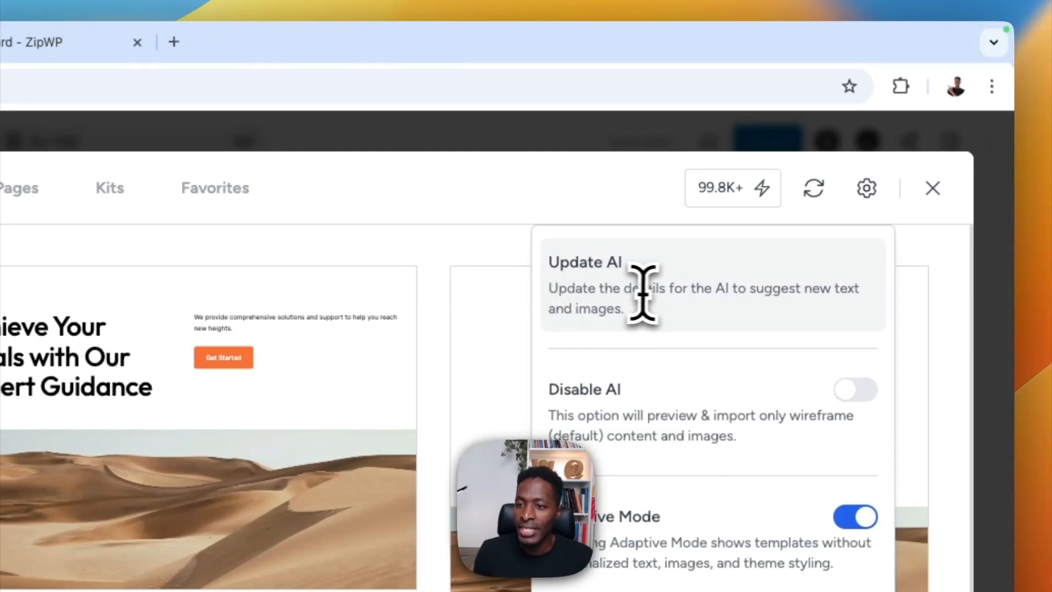
pyautogui.click(794, 287)
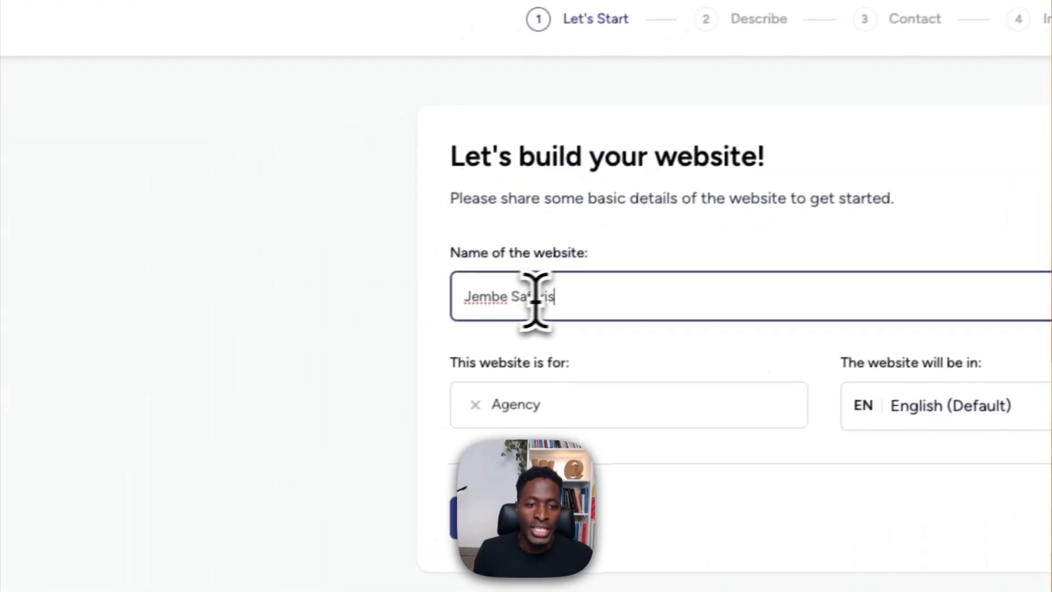
pyautogui.click(561, 390)
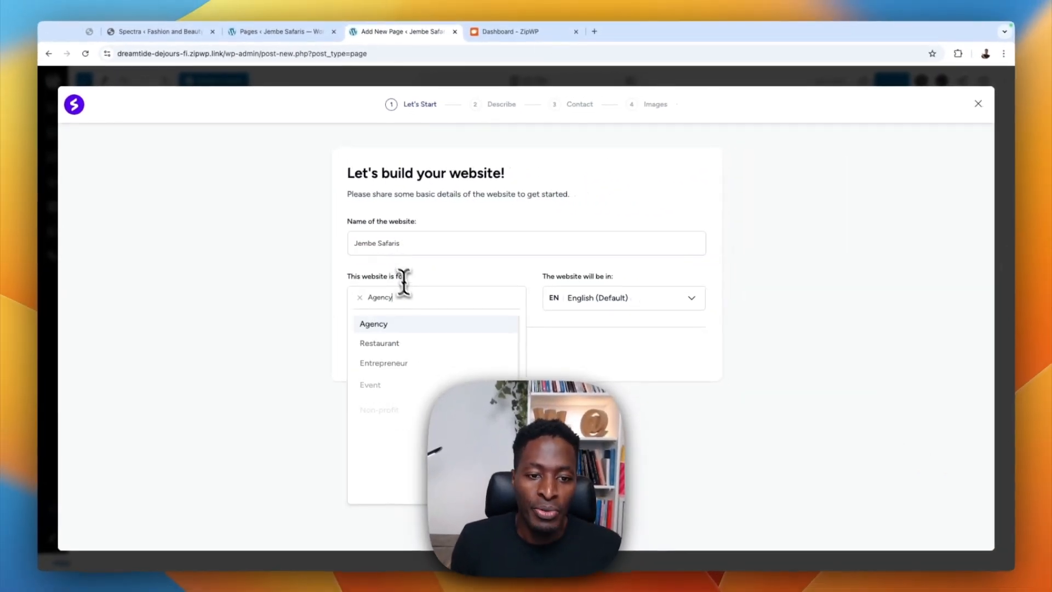
pyautogui.doubleClick(415, 297)
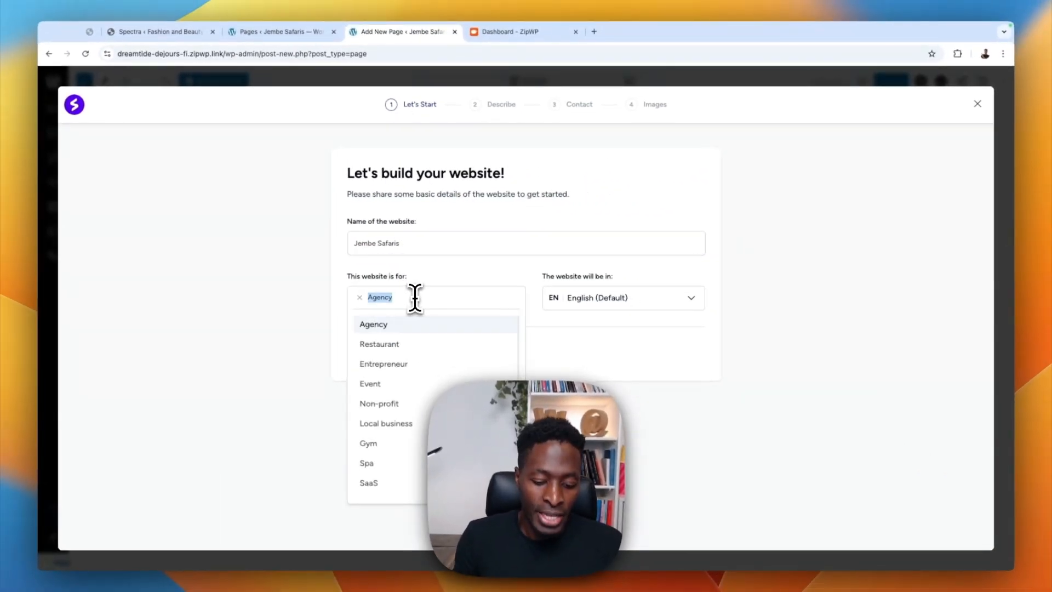
pyautogui.write('safari')
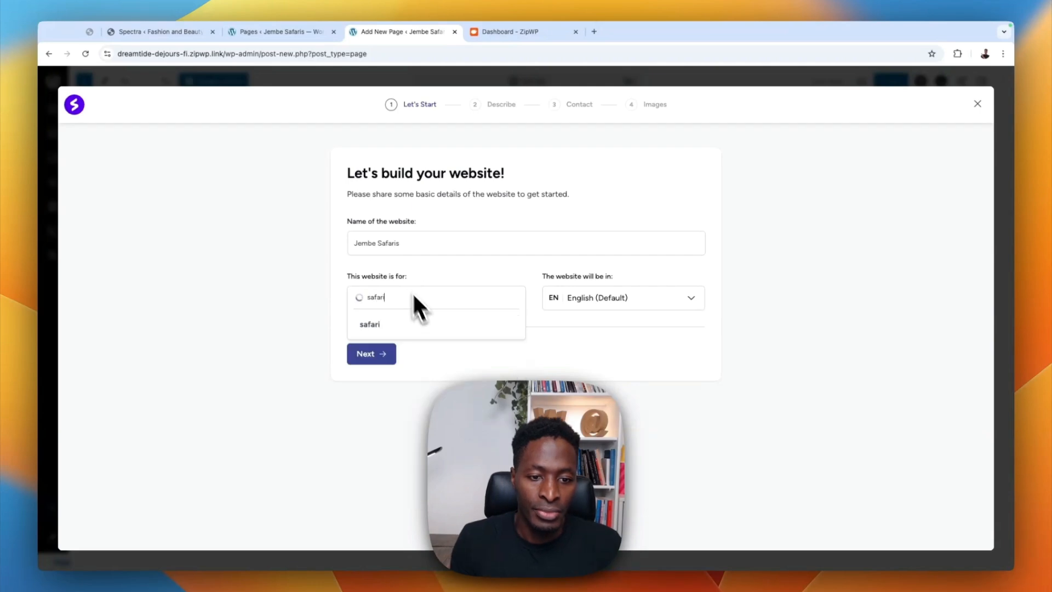
pyautogui.click(380, 362)
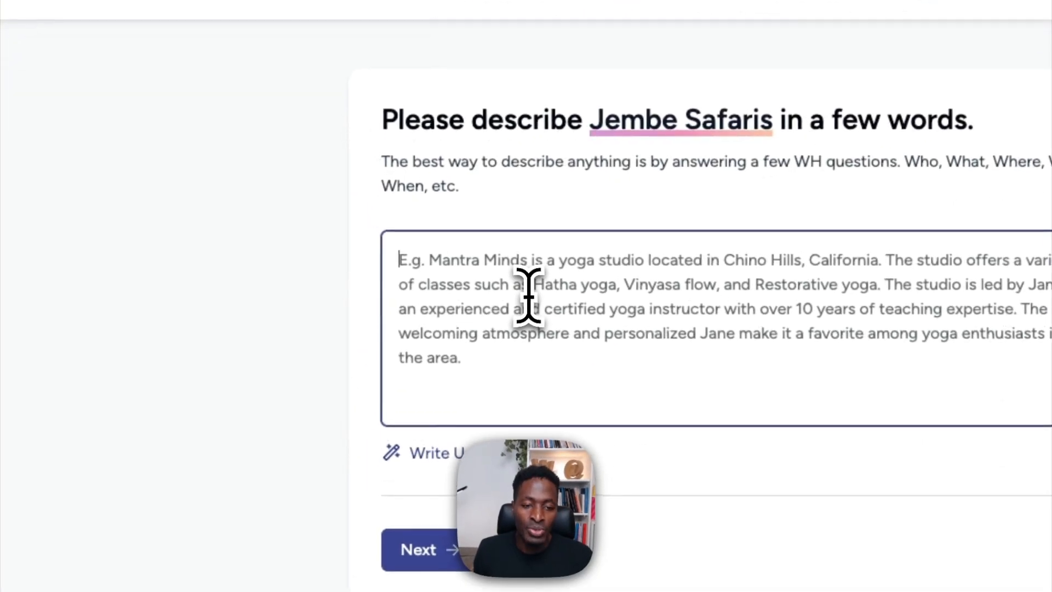
# Describe Jembe Safaris as an agency specialising in bespoke tours and safaris across East Africa, and accept the prefilled contact details
pyautogui.write("Jembe Safaris is an agency specialising in bespoke tours and safaris across East Africa, with a strong presence in Uganda, Rwanda, Kenya, and Tanzania. Founded over a decade ago, their dedicated team is passionate about creating unique experiences, including gorilla and chimpanzee trekking, and witnessing the wildebeest migration. Clients choose Jembe Safaris for their commitment to sustainability, as all cottages operate on 100% green energy, ensuring environmentally friendly adventures. Book with Jembe Safaris today to embark on a once-in-a-lifetime journey through some of Africa's most iconic landscapes.")
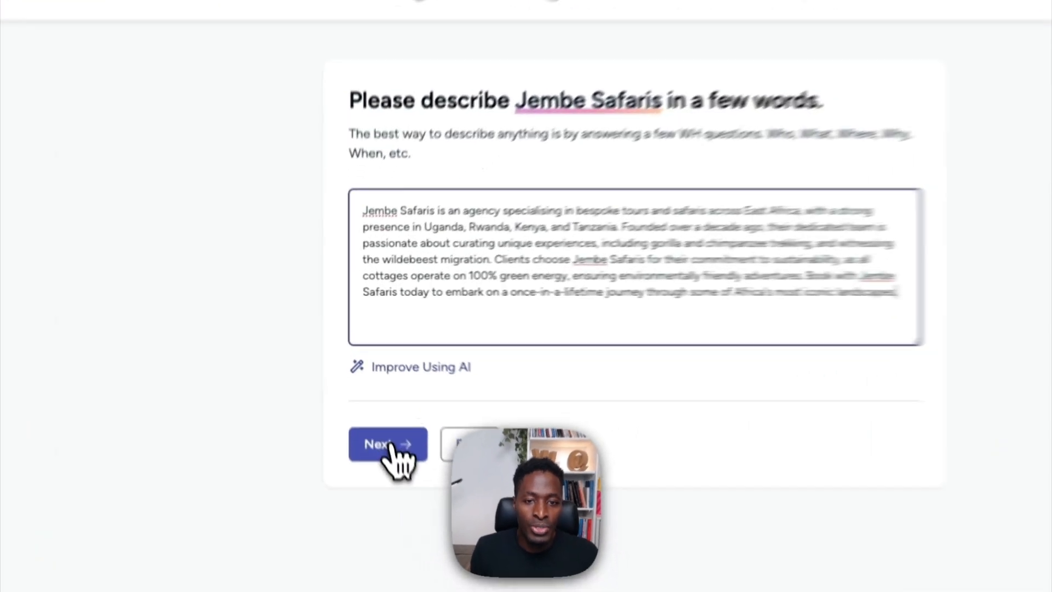
pyautogui.click(378, 388)
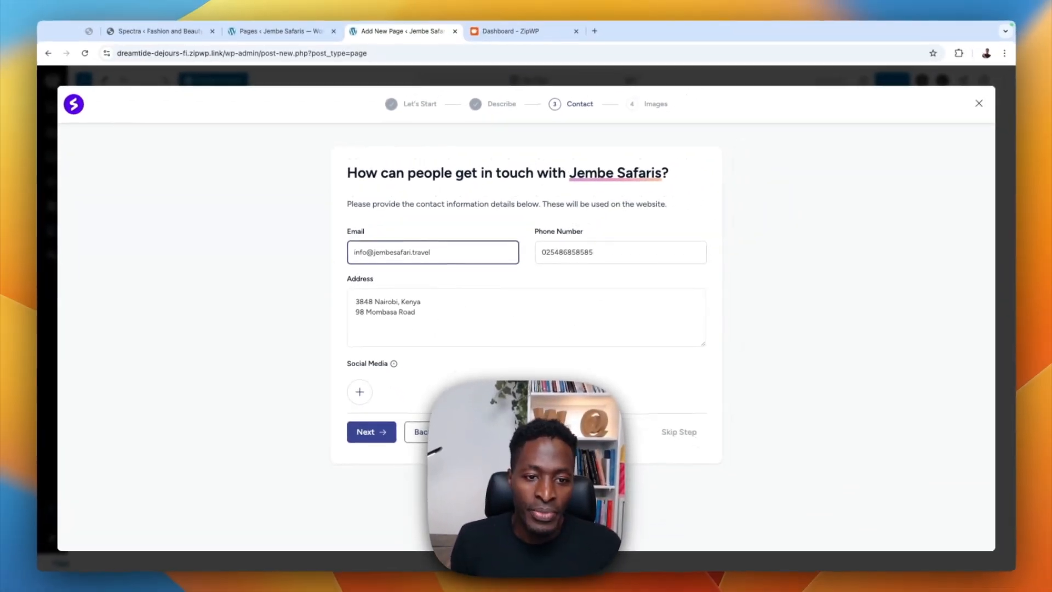
pyautogui.click(373, 433)
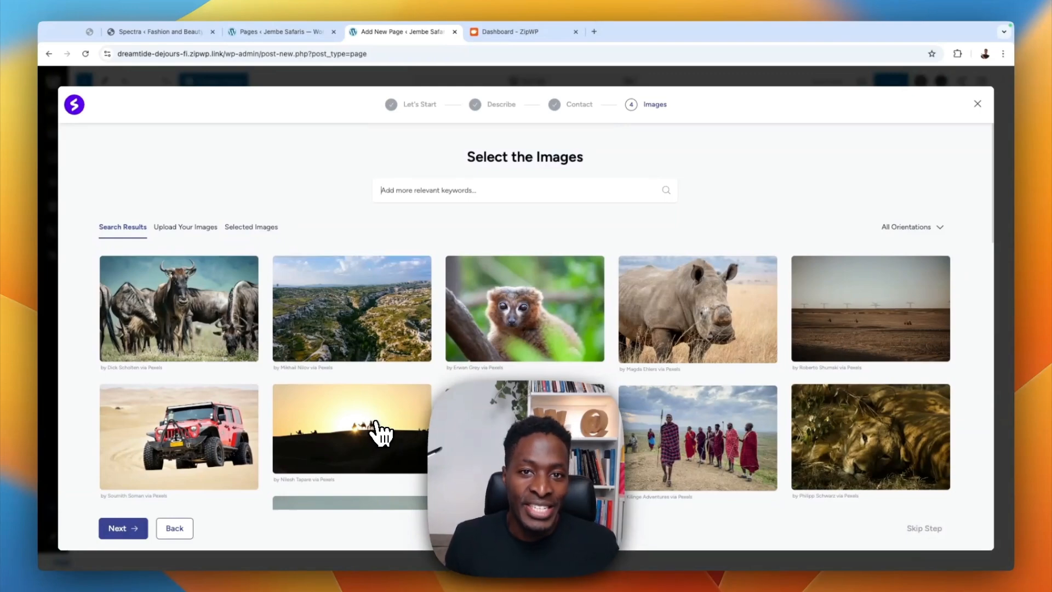
# Select the photo of the Maasai group in red robes and limit the image results to Landscape orientation
pyautogui.scroll(-3, 293, 343)
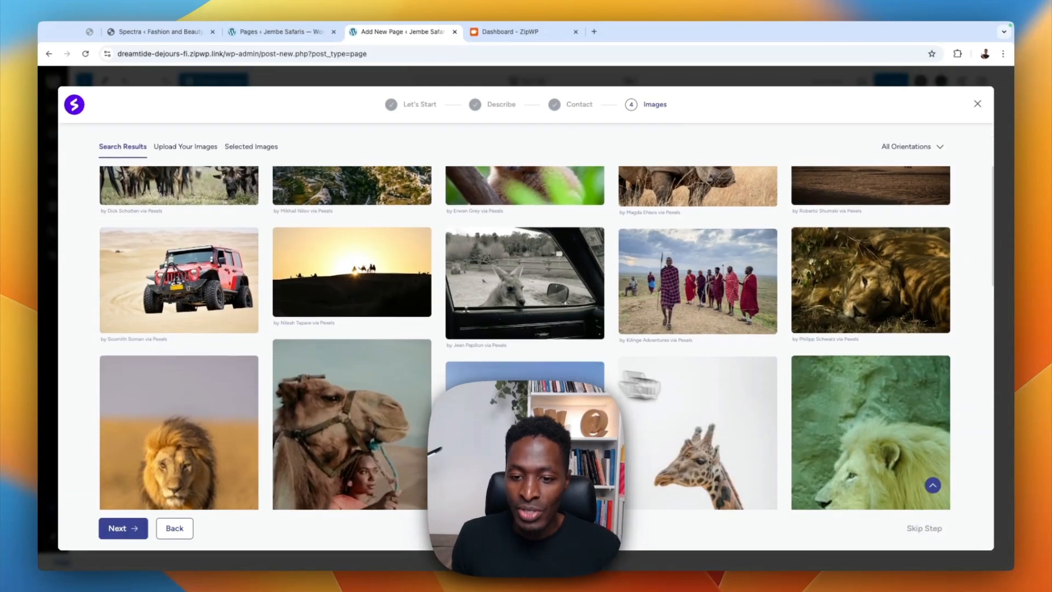
pyautogui.click(715, 313)
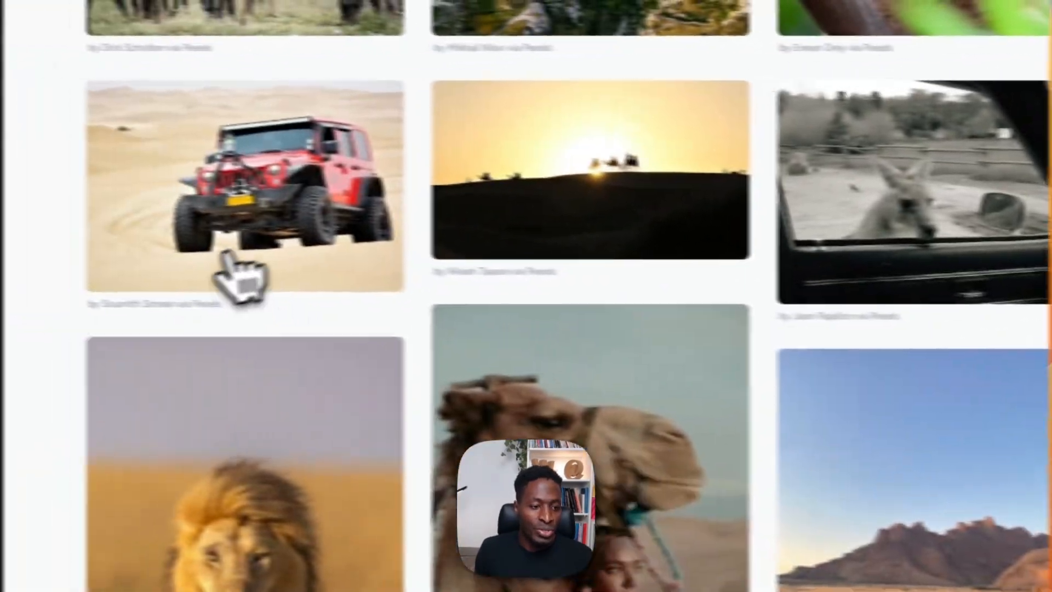
pyautogui.click(174, 302)
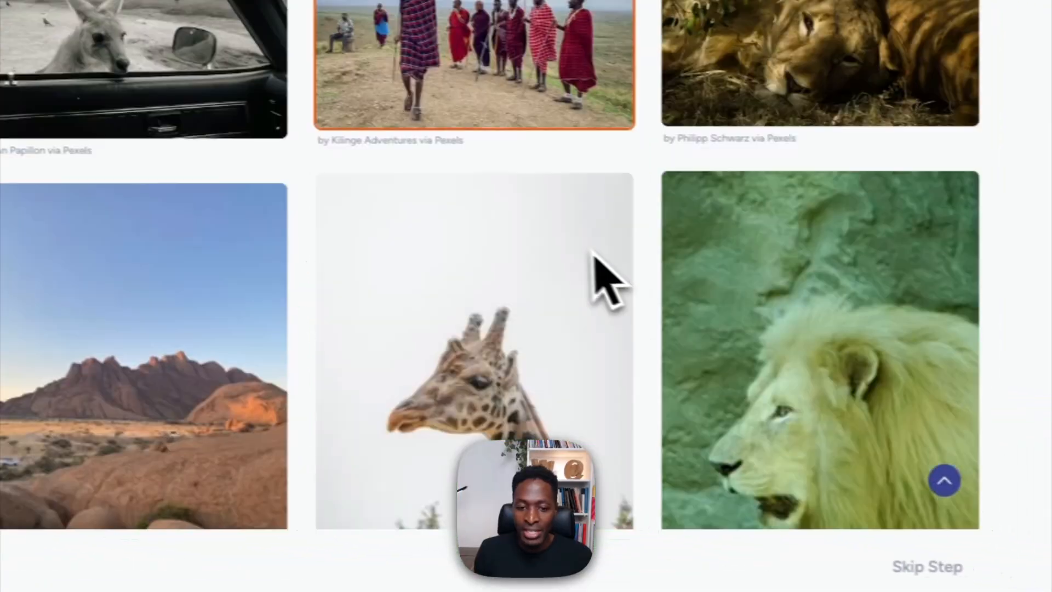
pyautogui.scroll(5, 599, 277)
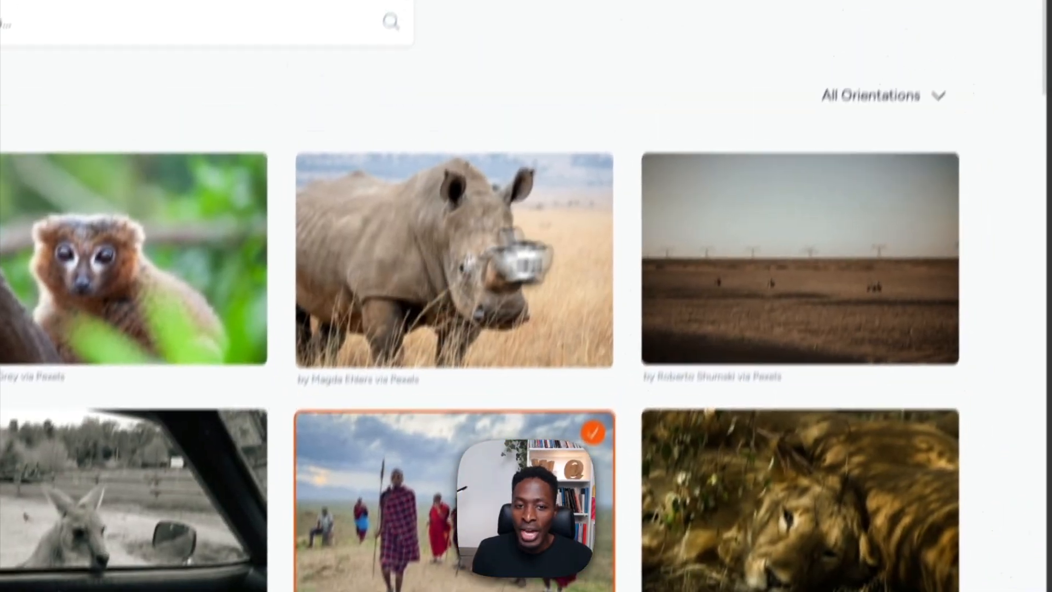
pyautogui.click(817, 193)
pyautogui.click(797, 285)
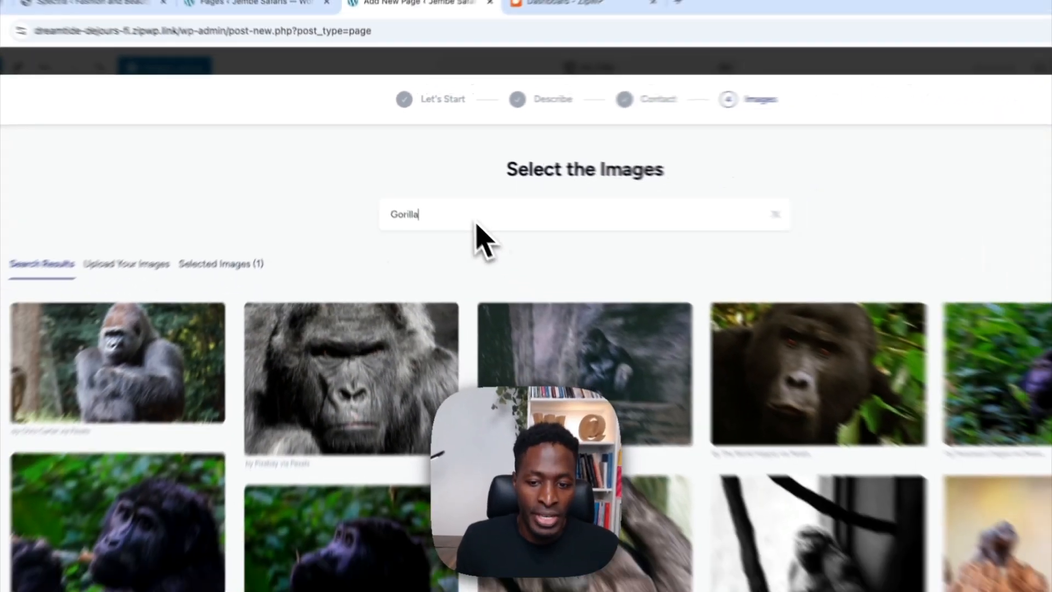
# Add several gorilla photos from the Gorilla results to the selected images, then search for Zebra and add photos from there
pyautogui.scroll(-5, 446, 211)
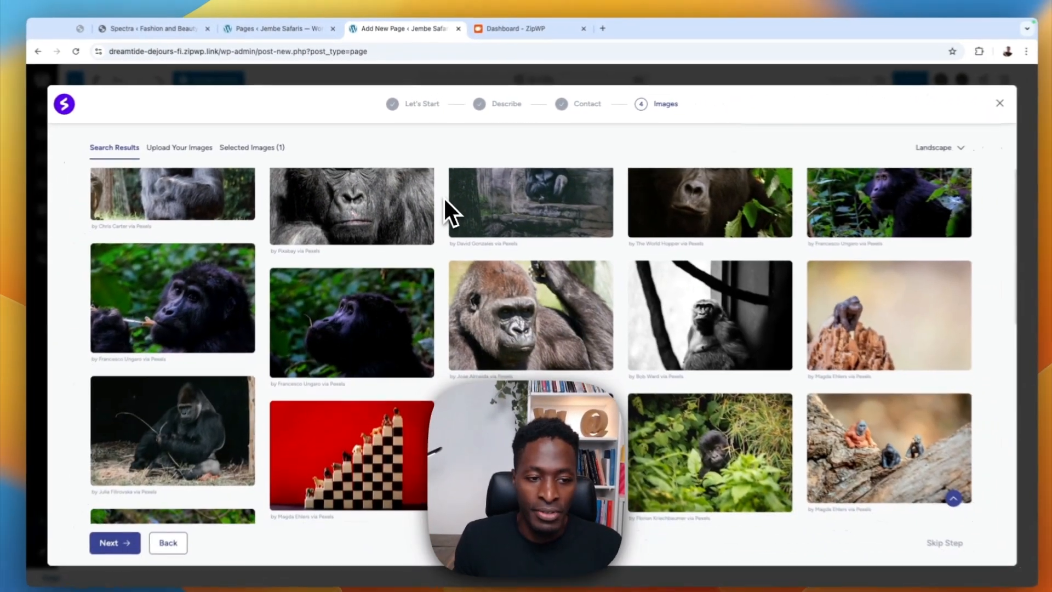
pyautogui.click(237, 317)
pyautogui.scroll(-6, 633, 394)
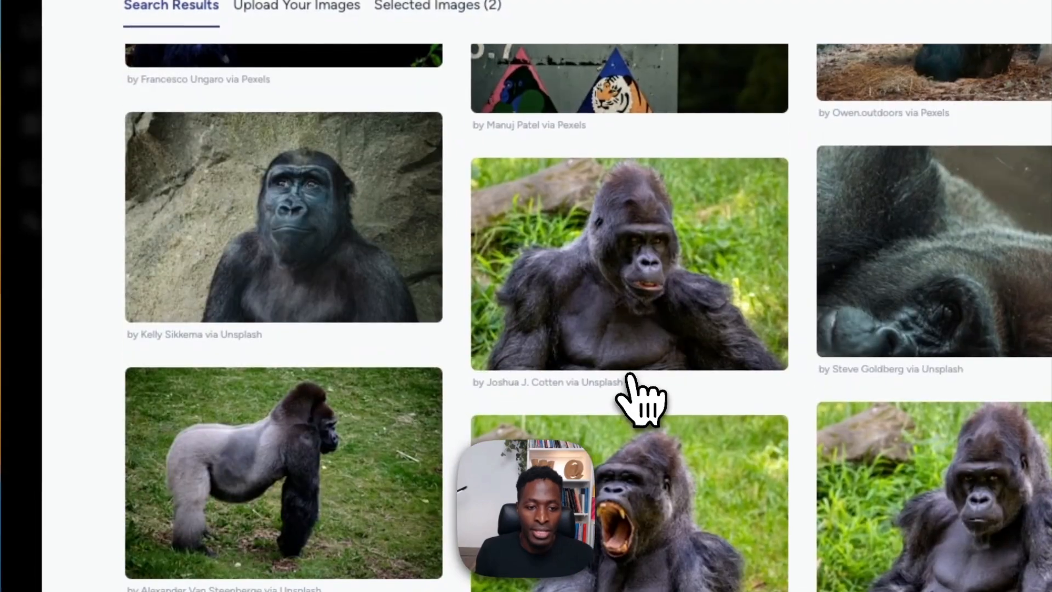
pyautogui.scroll(-5, 644, 315)
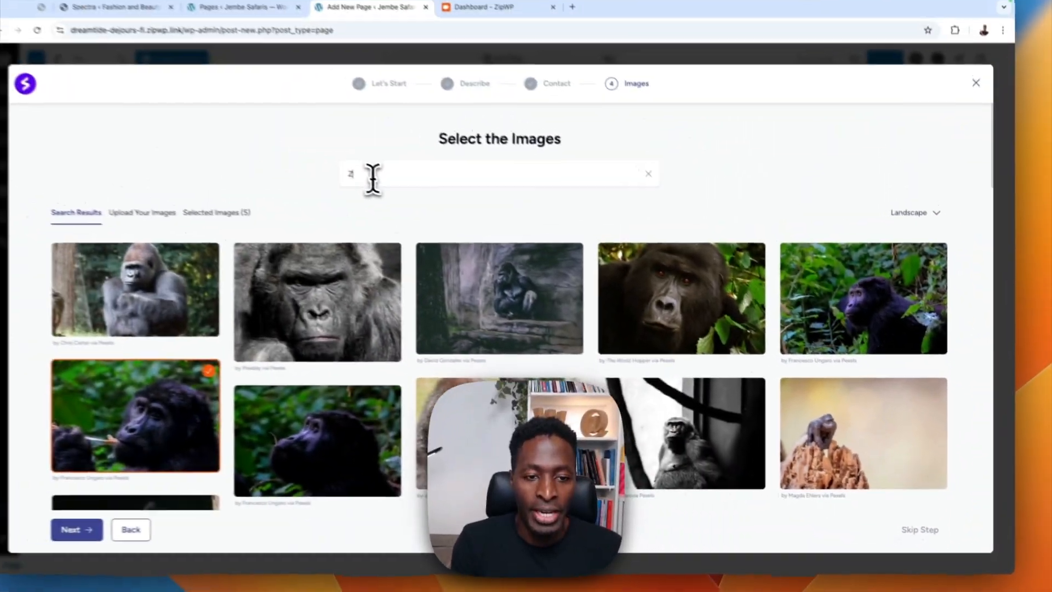
pyautogui.write('Zebra')
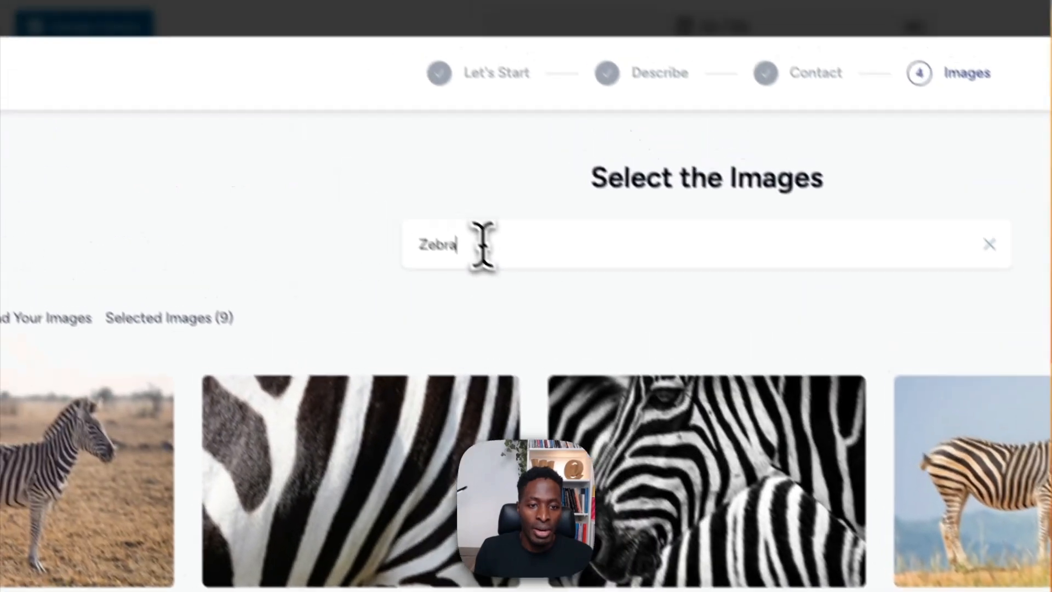
# Replace the image search keyword with Masaai
pyautogui.doubleClick(482, 243)
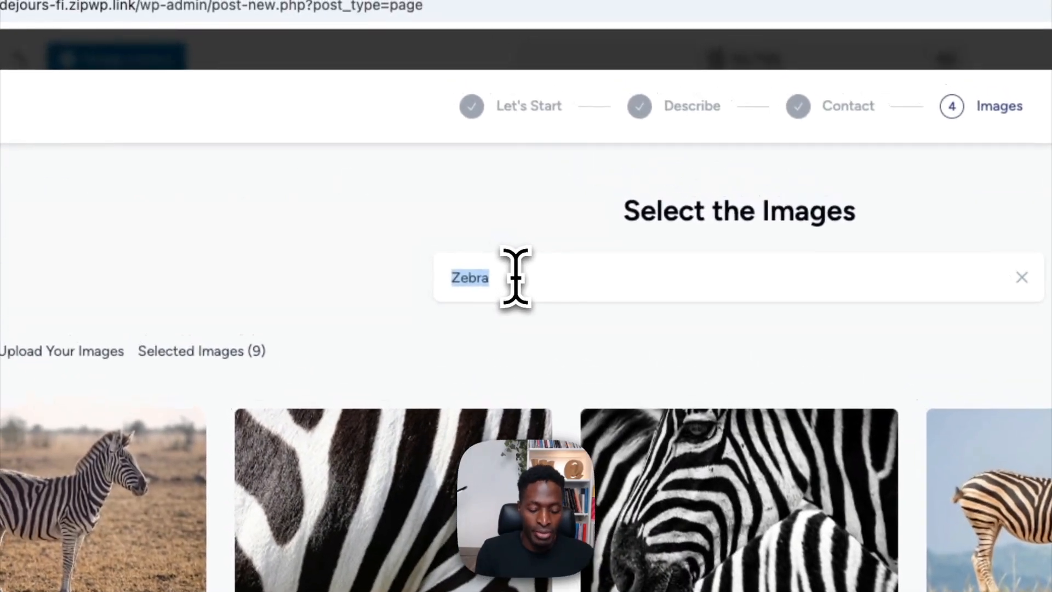
pyautogui.write('M')
pyautogui.write('assi')
pyautogui.press('BackSpace')
pyautogui.press('BackSpace')
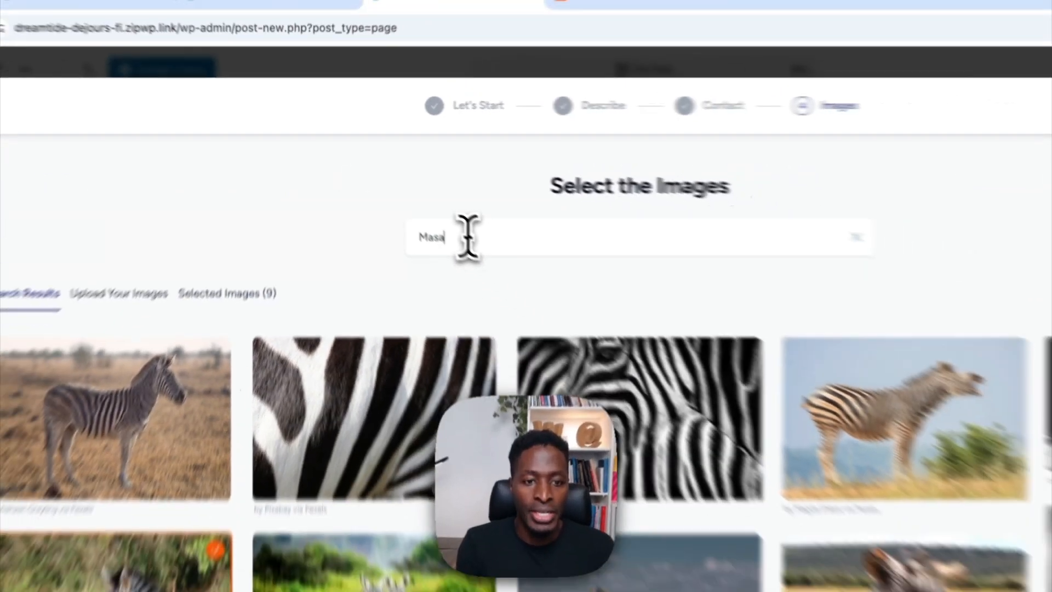
pyautogui.write('aa')
pyautogui.write('i')
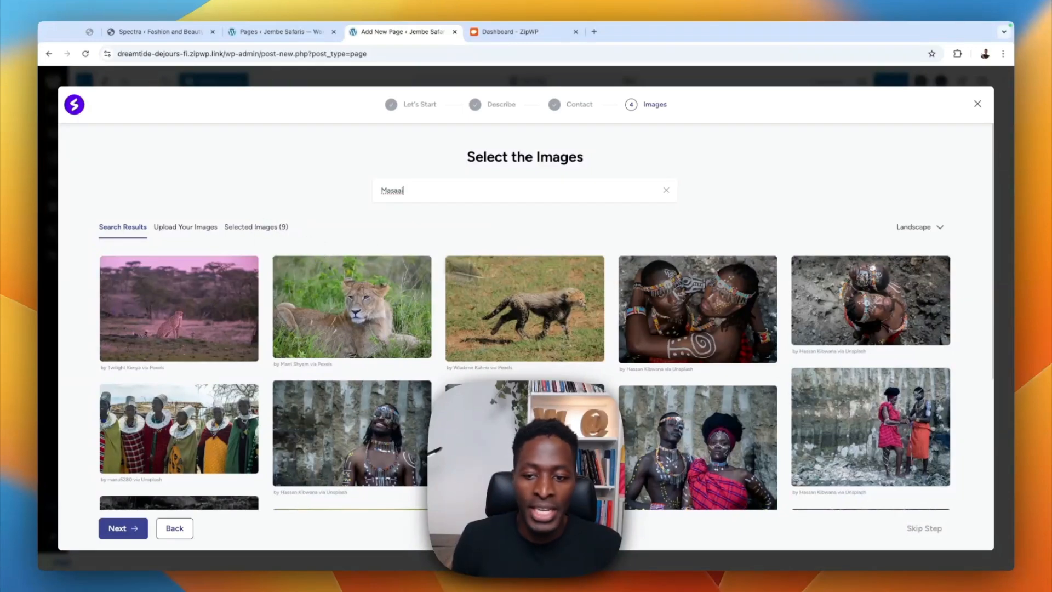
# Add three photos from the Masaai results to the selected images, including the black-and-white group portrait
pyautogui.scroll(-5, 827, 471)
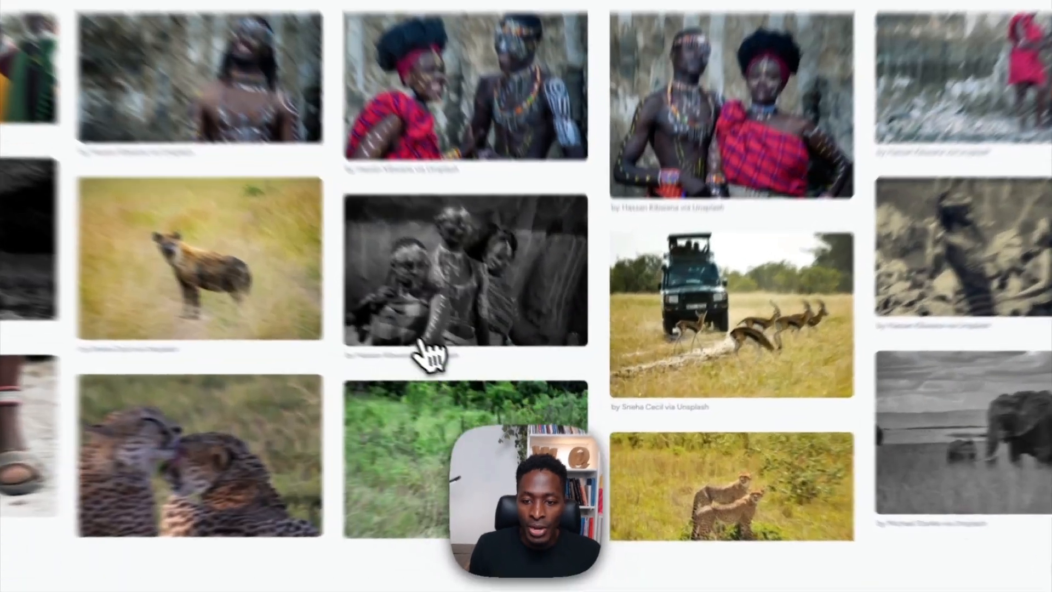
pyautogui.click(499, 356)
pyautogui.click(699, 369)
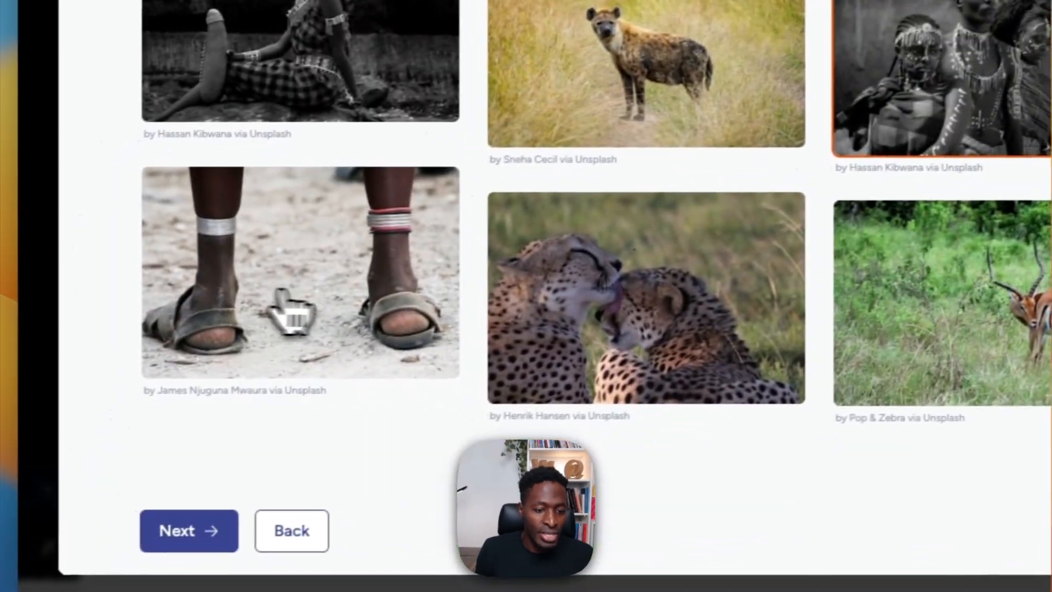
pyautogui.click(120, 340)
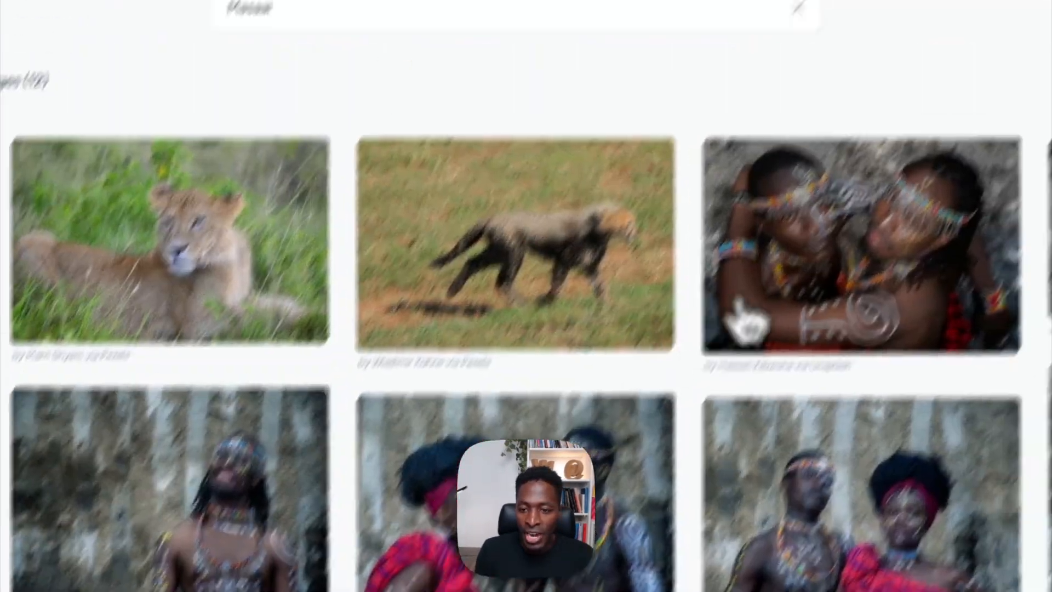
pyautogui.click(912, 220)
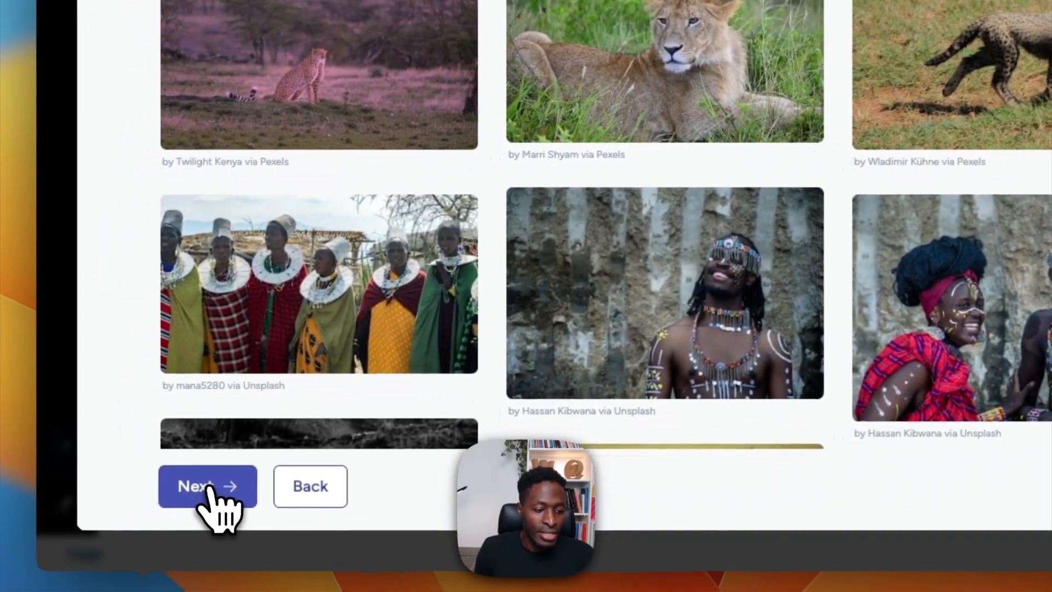
# Accept the selected images, check the 5000 AI credit cost in the summary, and personalize the entire design library
pyautogui.click(99, 512)
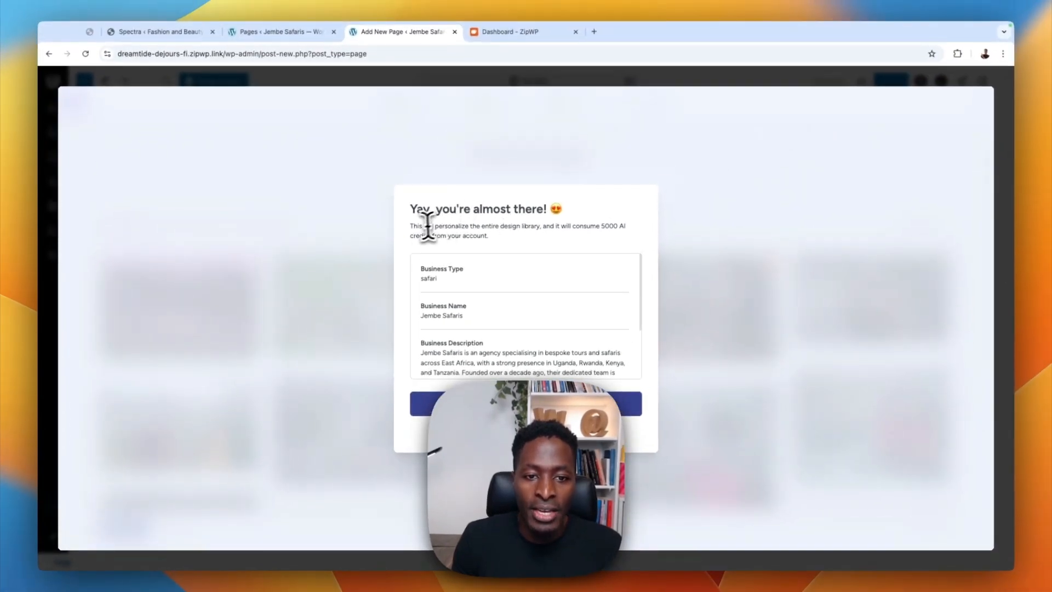
pyautogui.moveTo(411, 226); pyautogui.dragTo(540, 227)
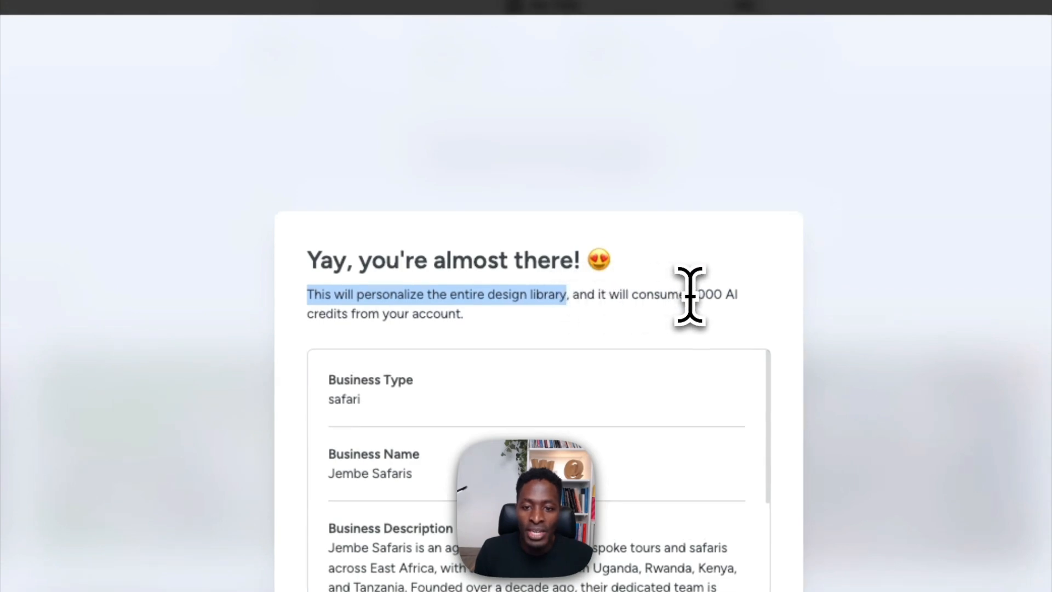
pyautogui.moveTo(689, 296); pyautogui.dragTo(739, 296)
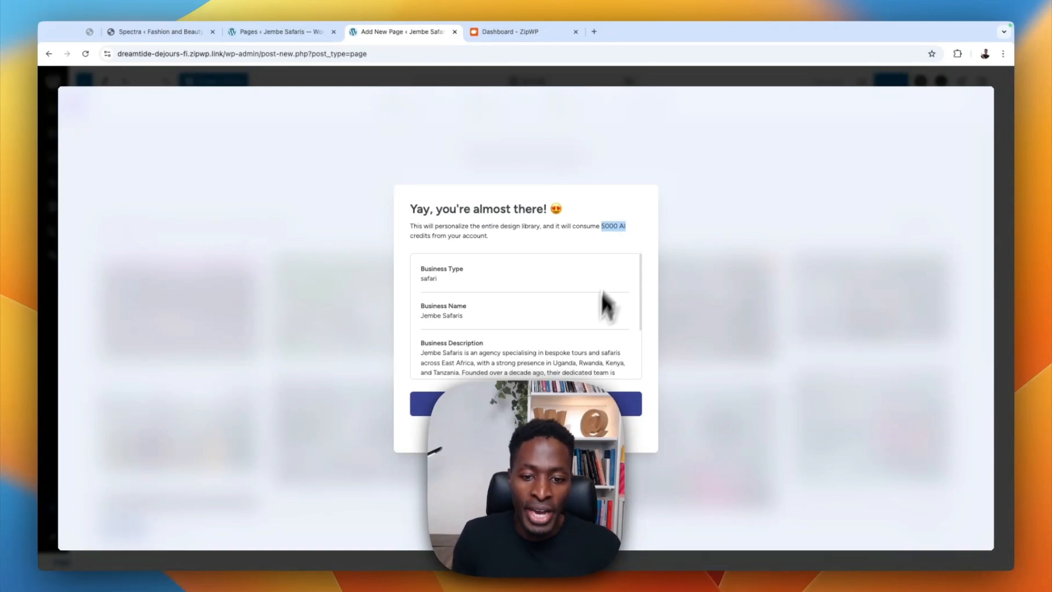
pyautogui.click(503, 407)
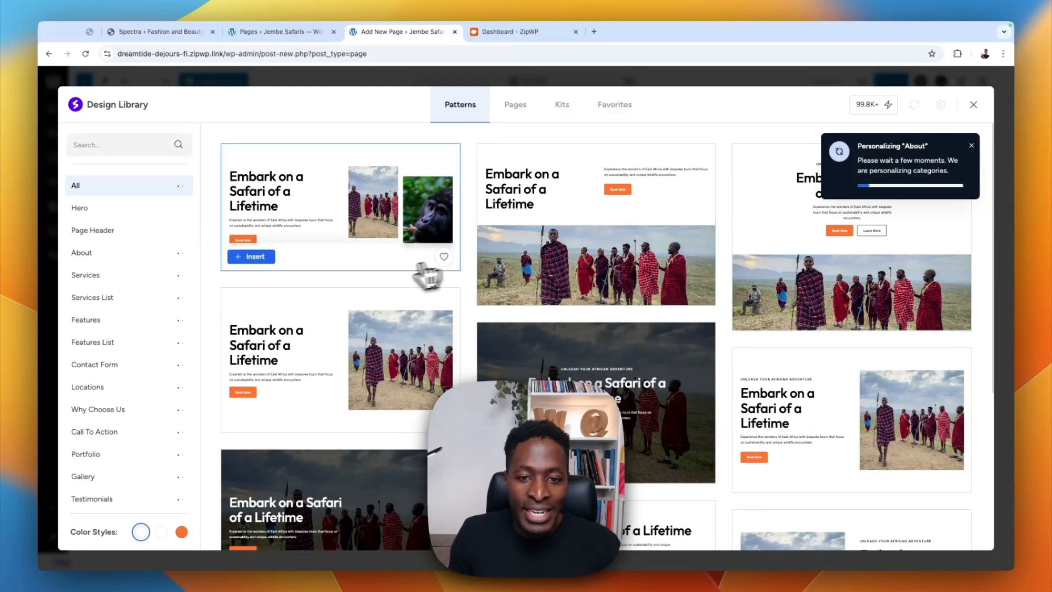
# Look through all the personalized Jembe Safaris patterns in the Design Library
pyautogui.scroll(-5, 755, 440)
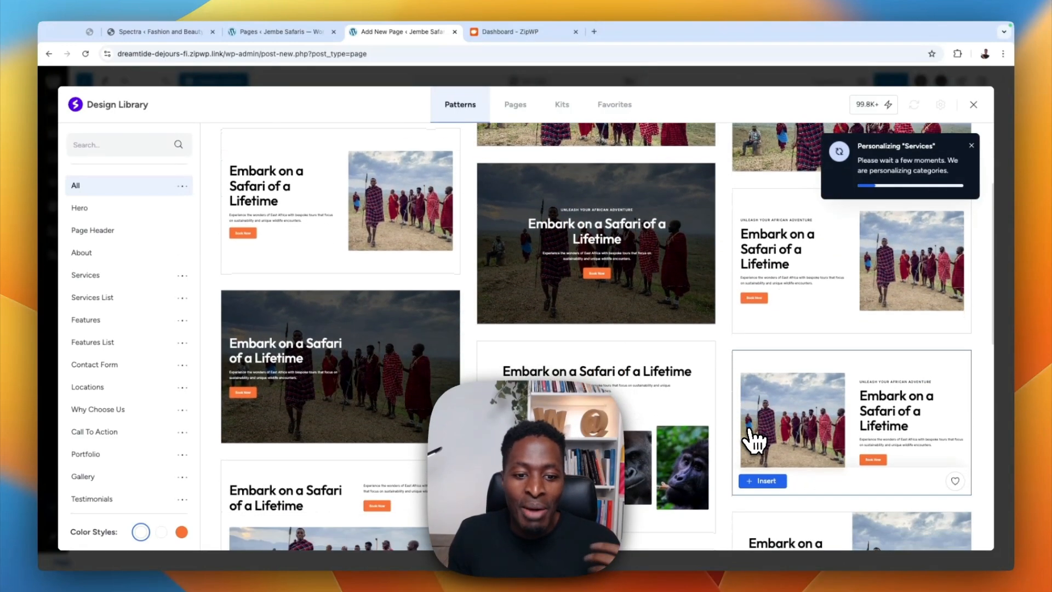
pyautogui.scroll(-3, 755, 440)
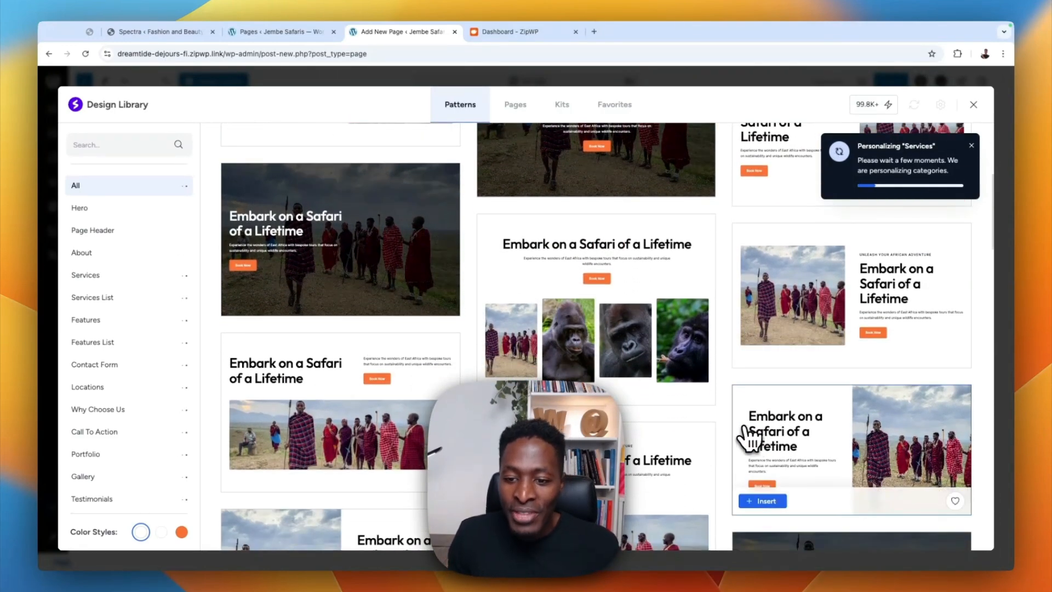
pyautogui.scroll(-4, 734, 442)
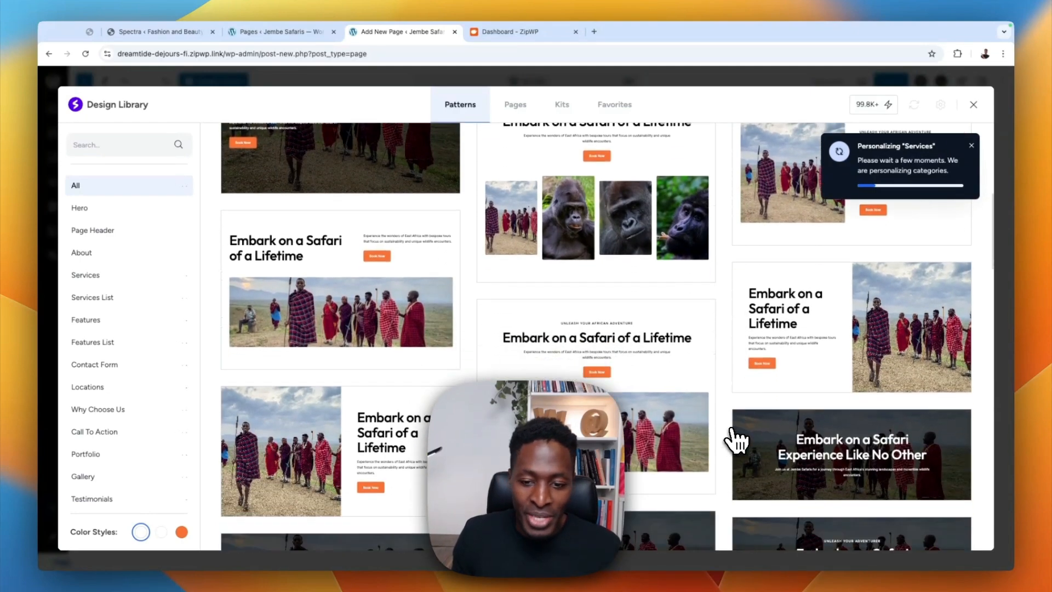
pyautogui.scroll(-1, 737, 440)
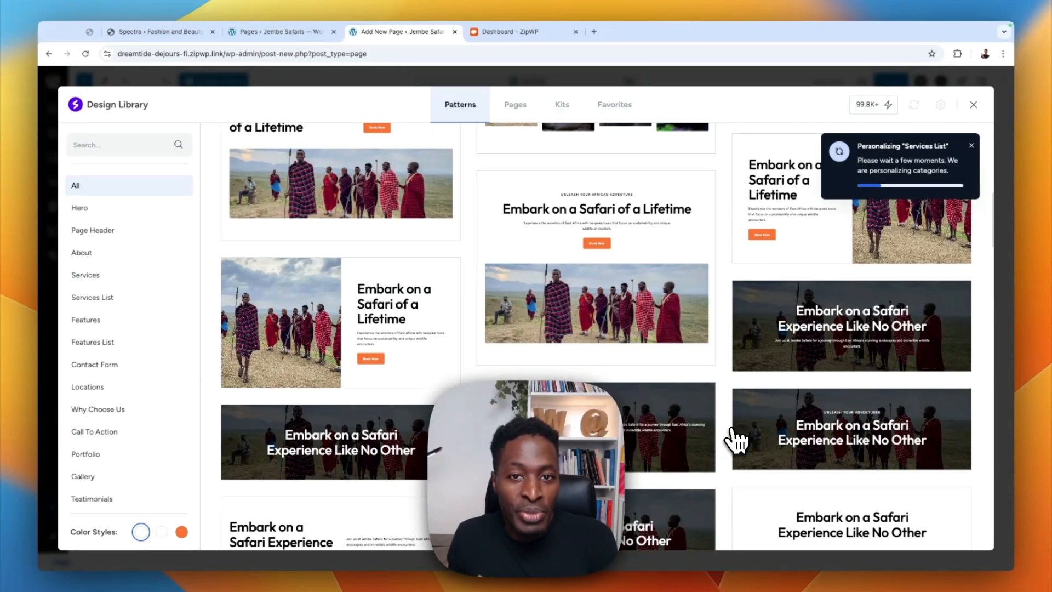
pyautogui.scroll(1, 733, 438)
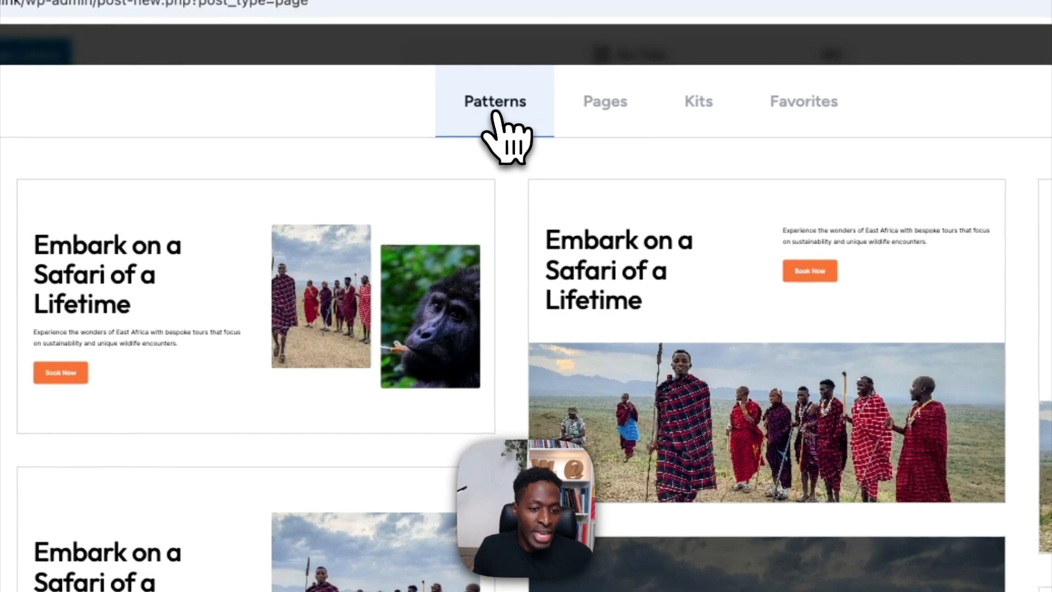
pyautogui.scroll(-5, 646, 317)
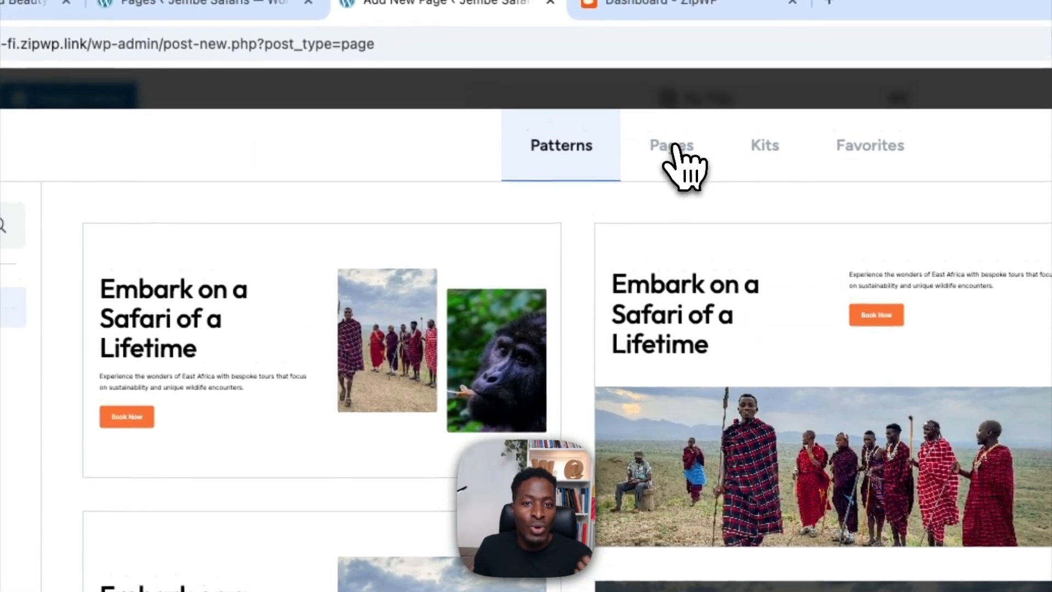
# Show the Home templates among the full-page designs and open their AI personalization option
pyautogui.click(672, 147)
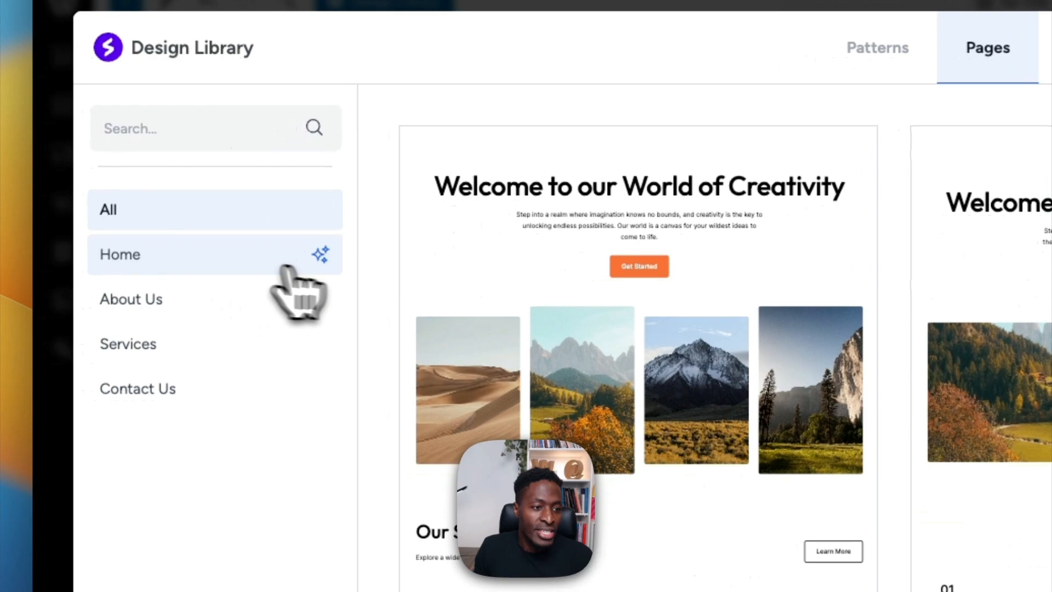
pyautogui.click(301, 287)
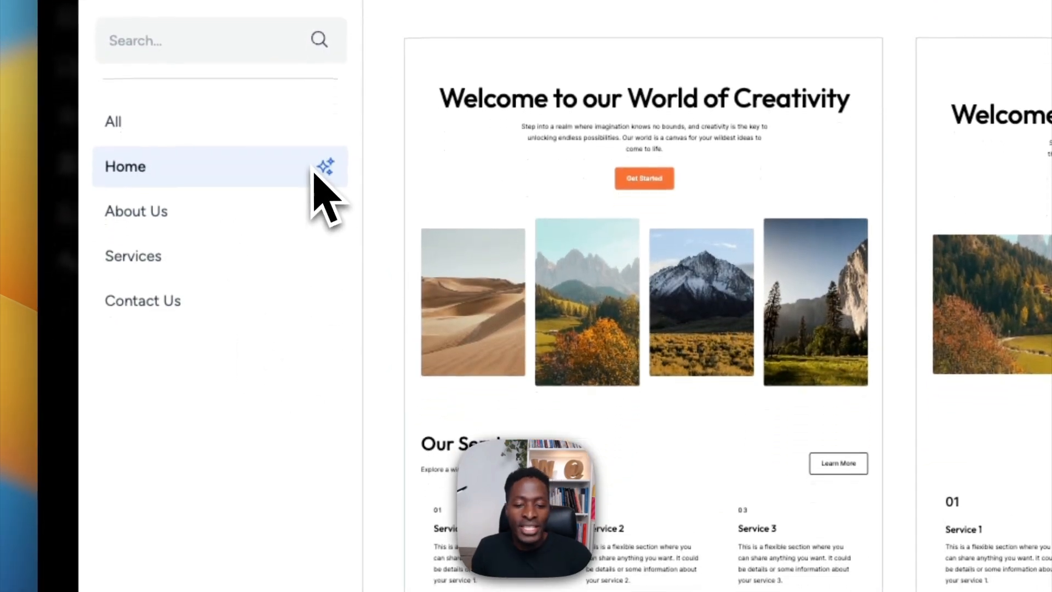
pyautogui.click(325, 188)
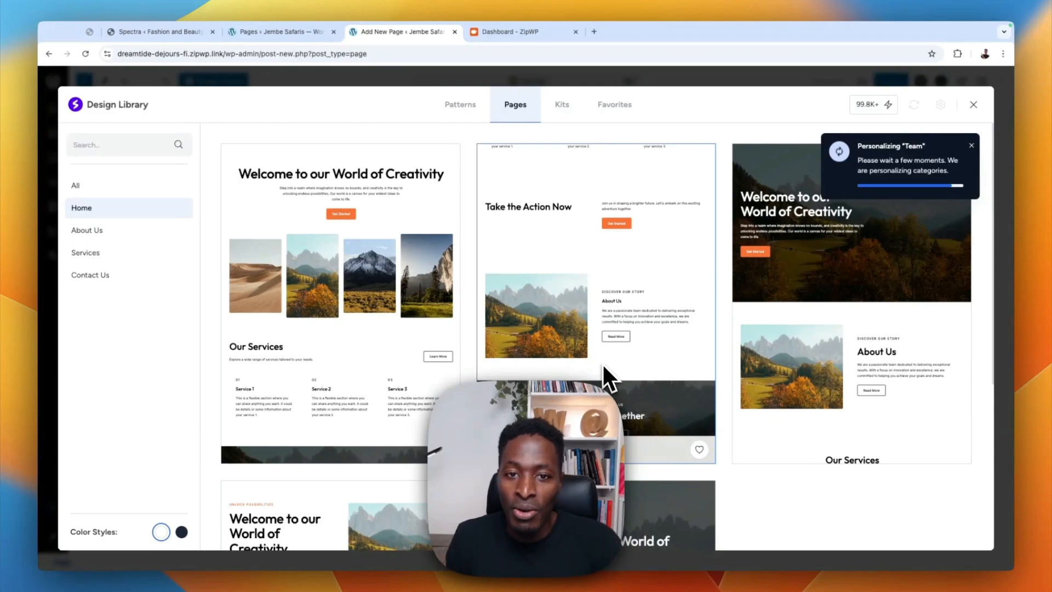
pyautogui.click(184, 208)
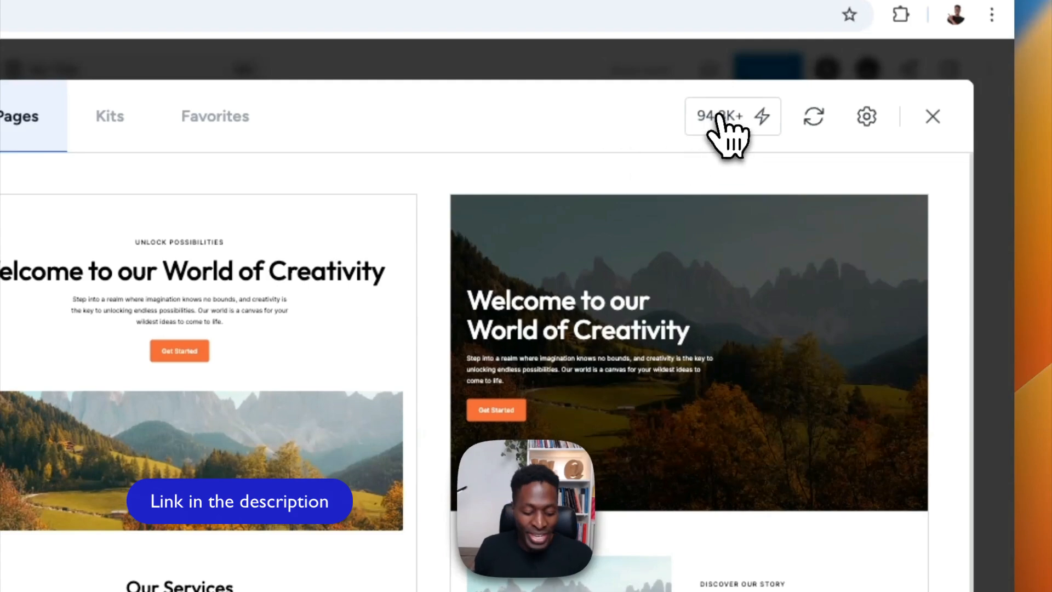
# Open the ZipWP pricing page for additional AI credits and close it again
pyautogui.click(639, 281)
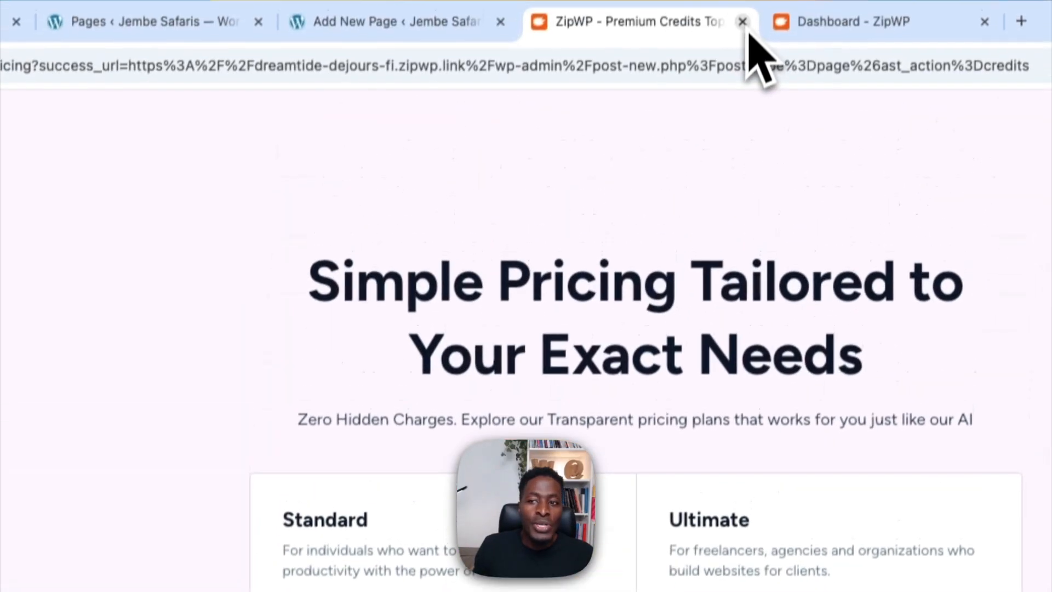
pyautogui.click(741, 41)
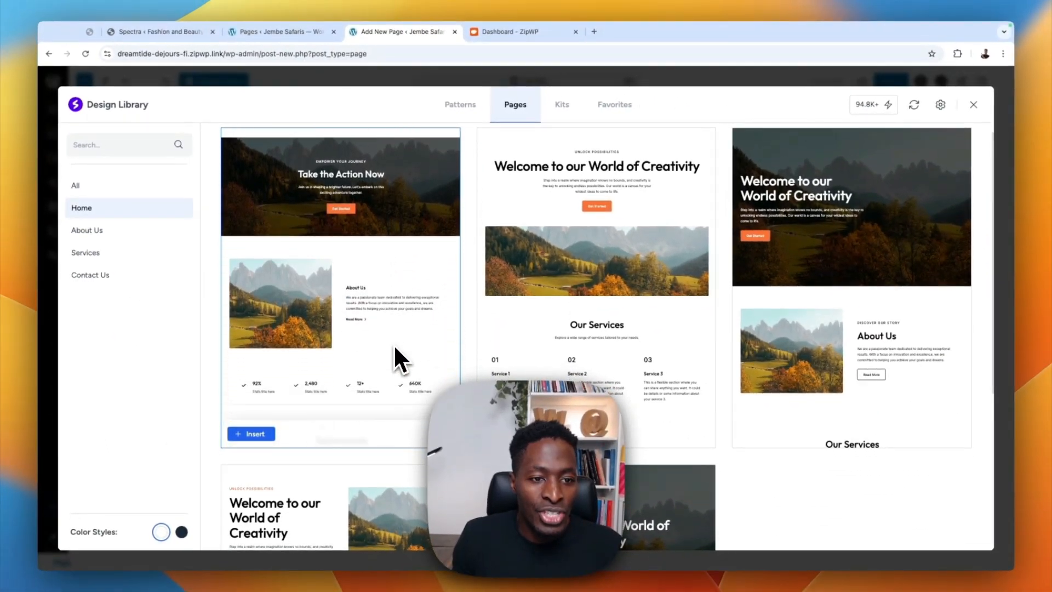
# Personalize the Contact Us page designs with AI for 1K credits
pyautogui.click(101, 275)
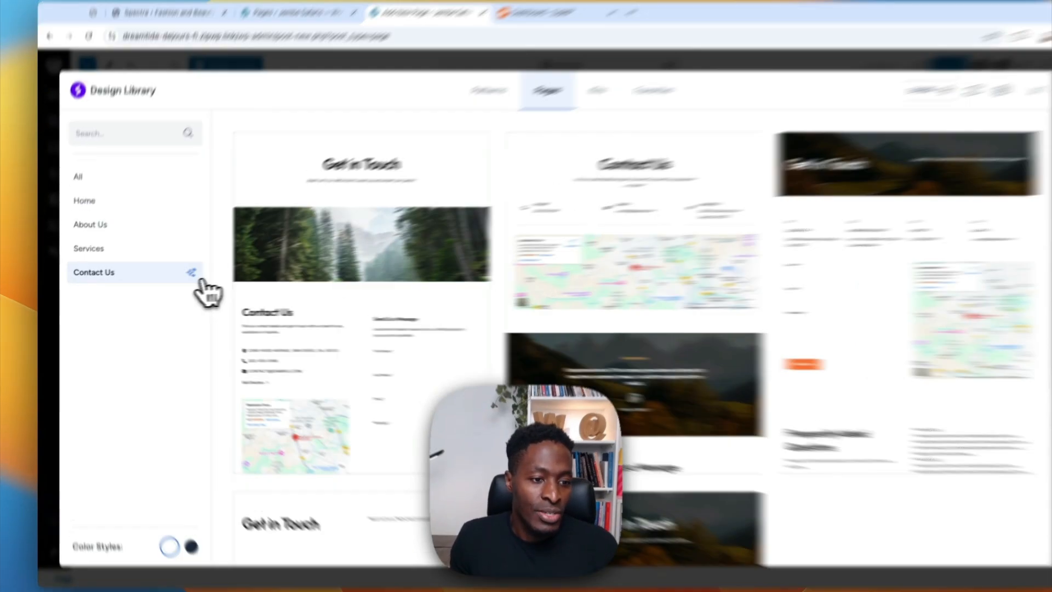
pyautogui.click(181, 275)
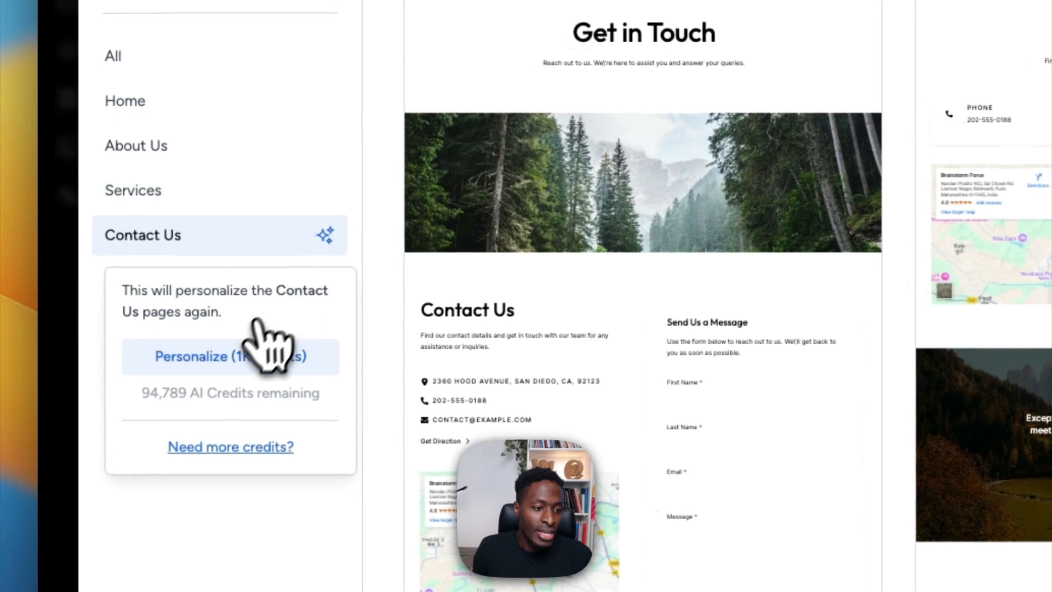
pyautogui.click(241, 361)
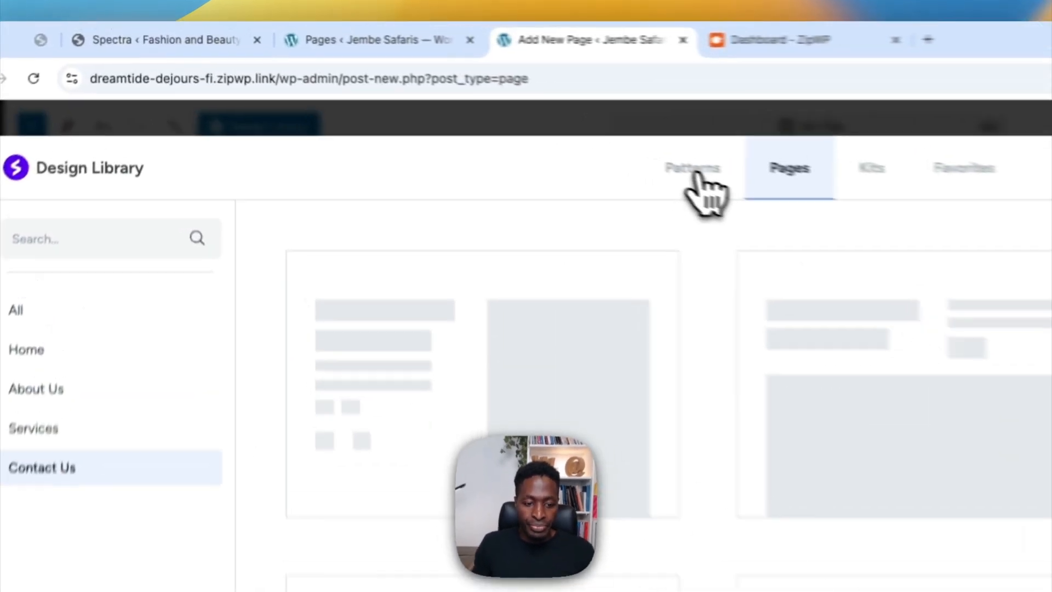
# Return to the section patterns and display the personalized Hero and Features categories
pyautogui.click(462, 109)
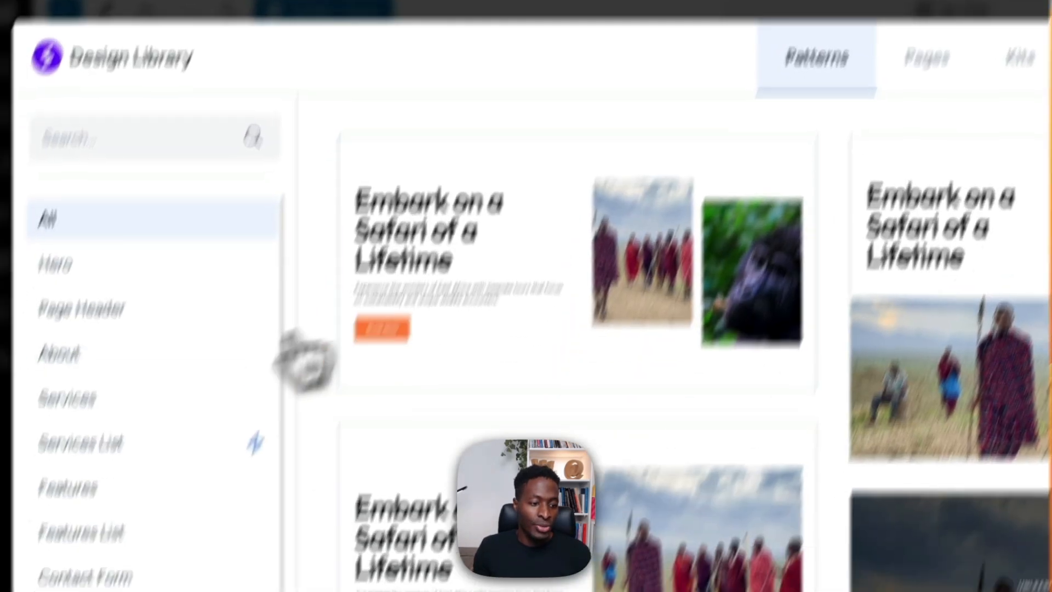
pyautogui.scroll(-5, 219, 526)
pyautogui.scroll(5, 228, 512)
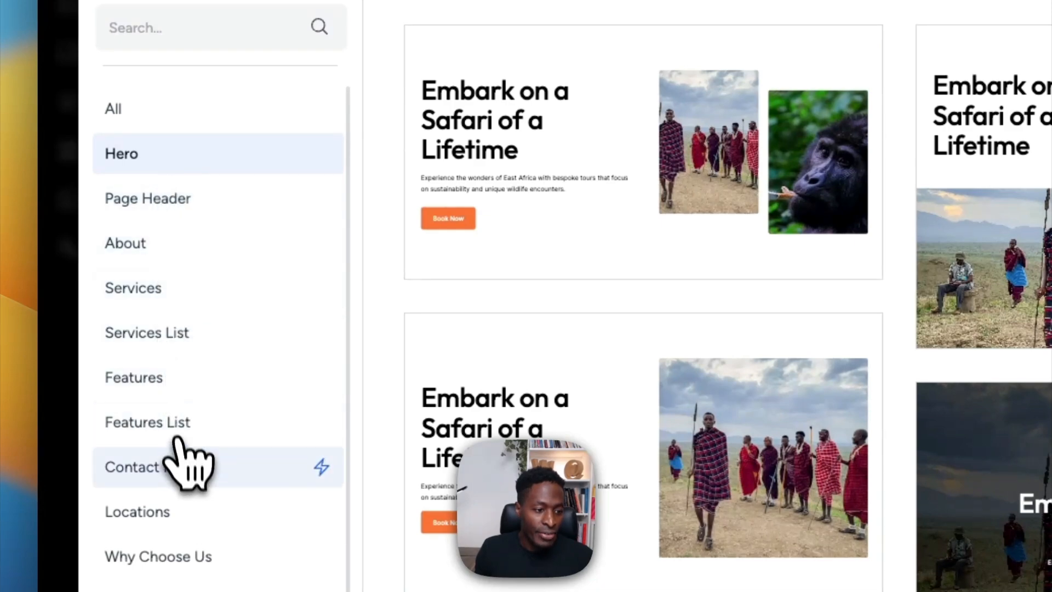
pyautogui.click(185, 378)
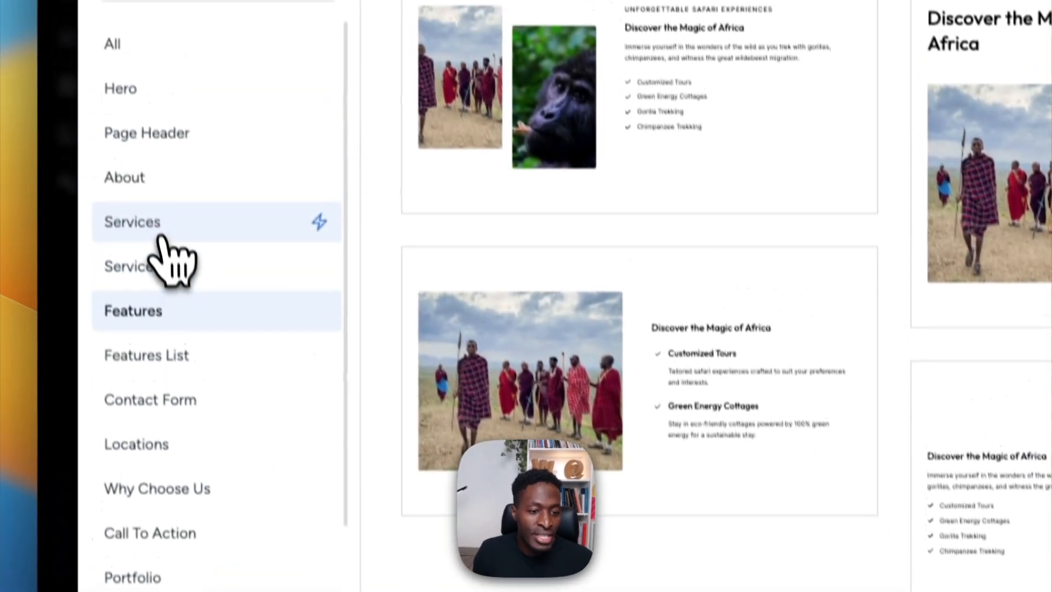
# Review the personalized Services patterns for gorilla trekking, safari adventures and local community visits
pyautogui.click(101, 278)
pyautogui.scroll(-10, 548, 307)
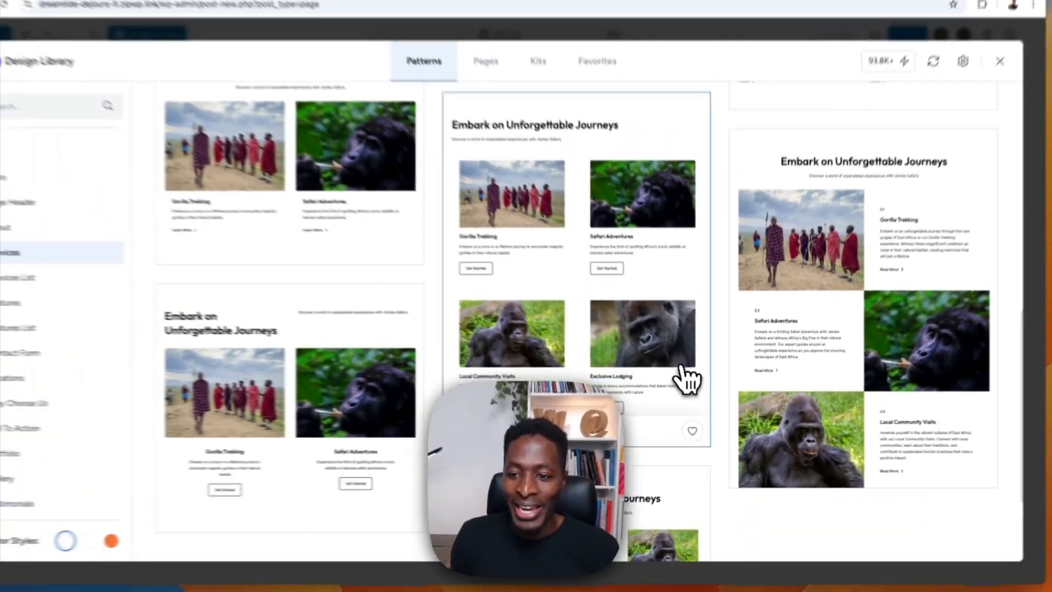
pyautogui.scroll(-3, 638, 326)
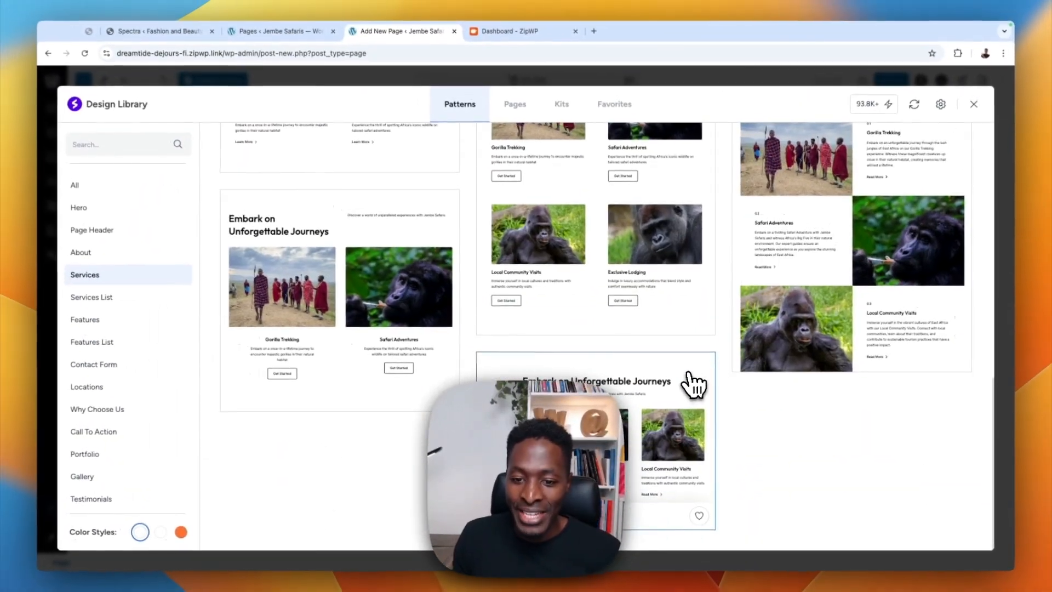
pyautogui.scroll(-5, 706, 351)
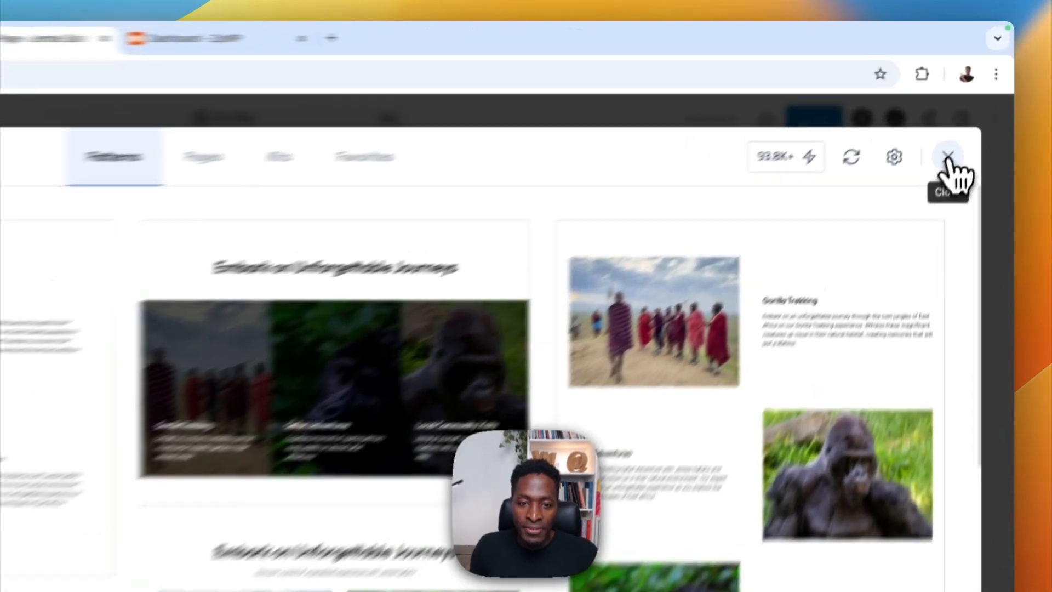
# Close the Design Library and leave the untitled new page without saving, returning to the site's page list
pyautogui.click(974, 105)
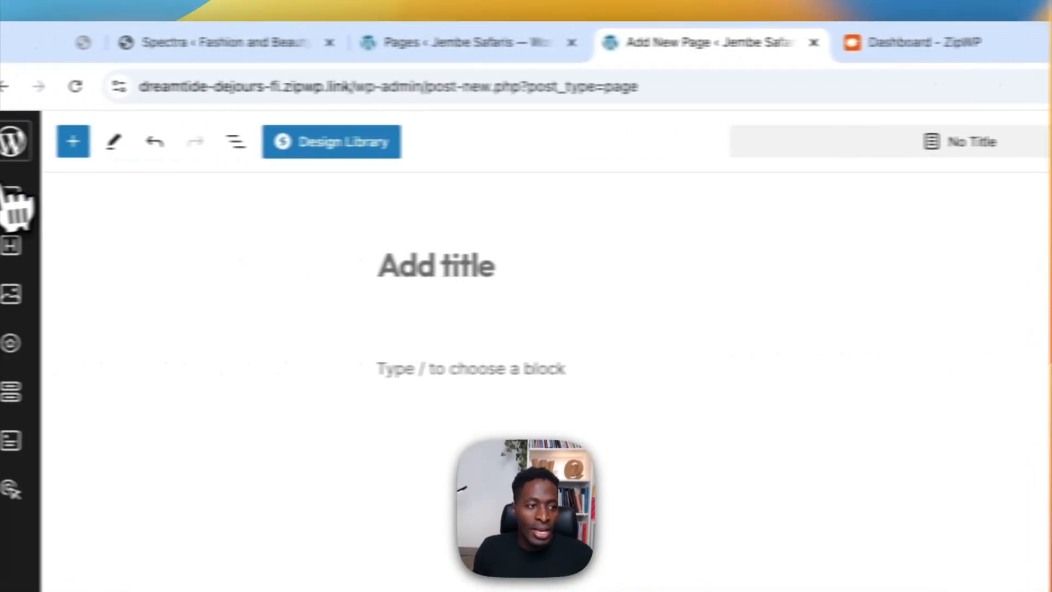
pyautogui.click(66, 154)
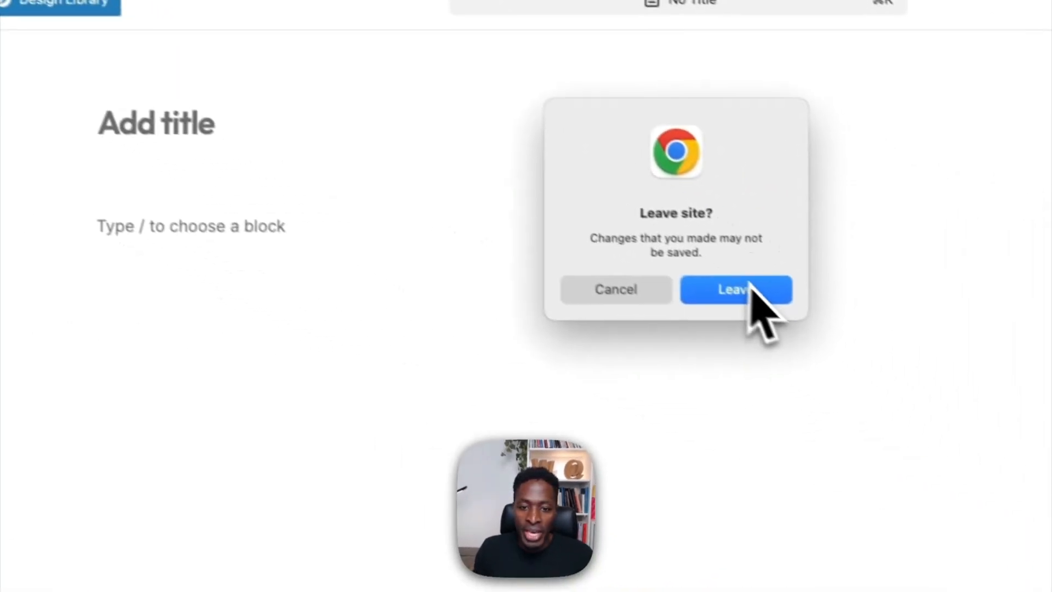
pyautogui.click(1038, 432)
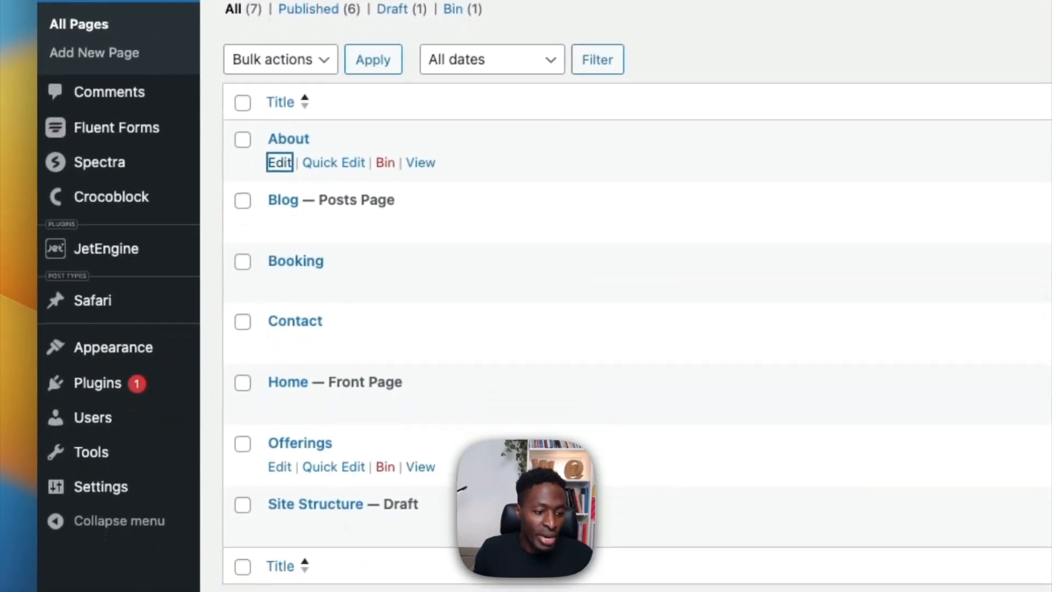
# View the live Offerings page, look through its full content, and close it
pyautogui.click(422, 464)
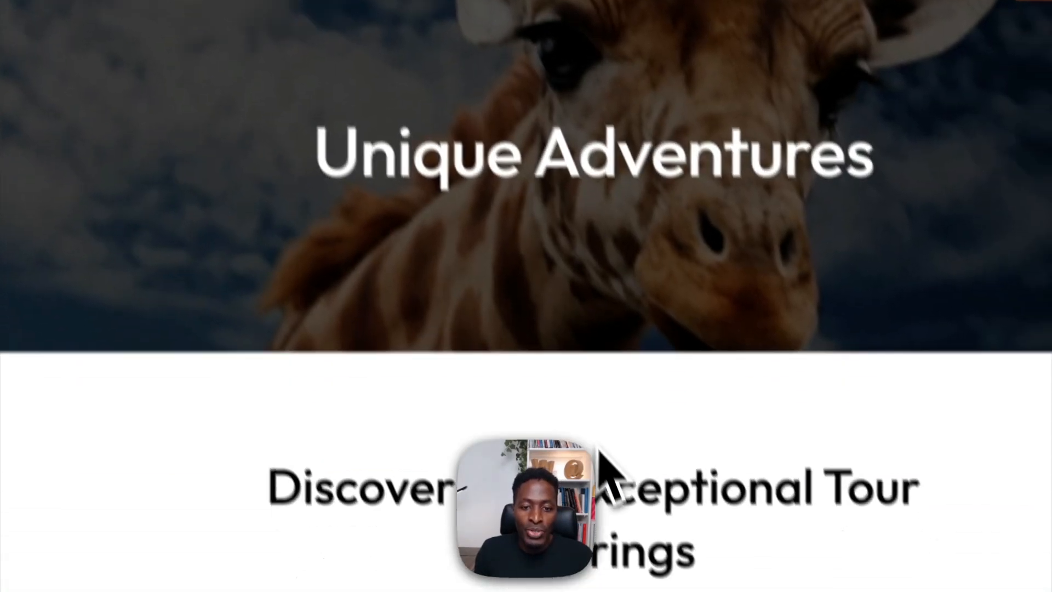
pyautogui.scroll(-10, 549, 366)
pyautogui.scroll(-15, 549, 366)
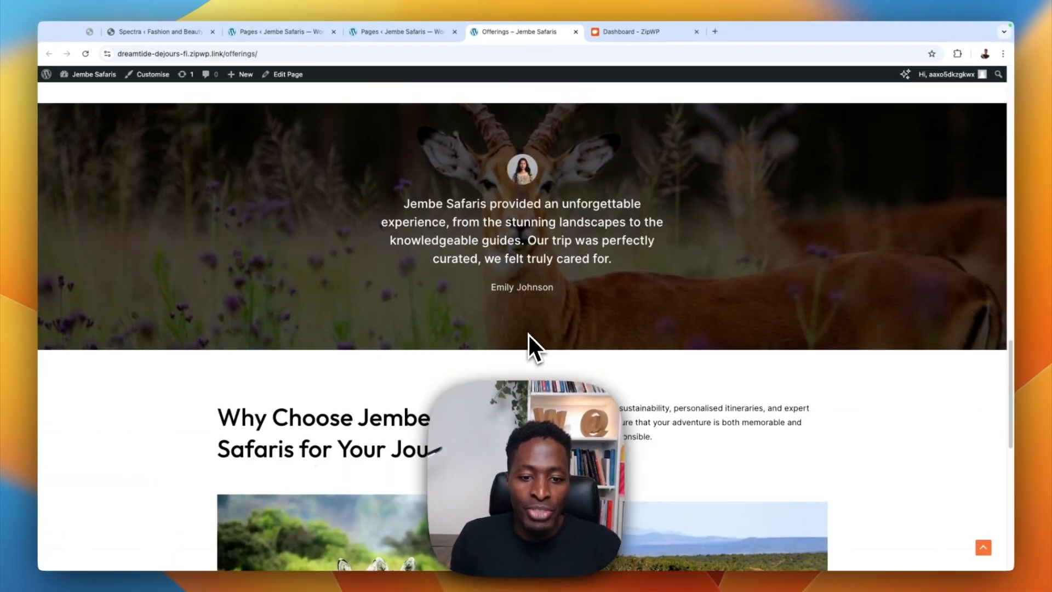
pyautogui.scroll(10, 550, 366)
pyautogui.scroll(10, 530, 333)
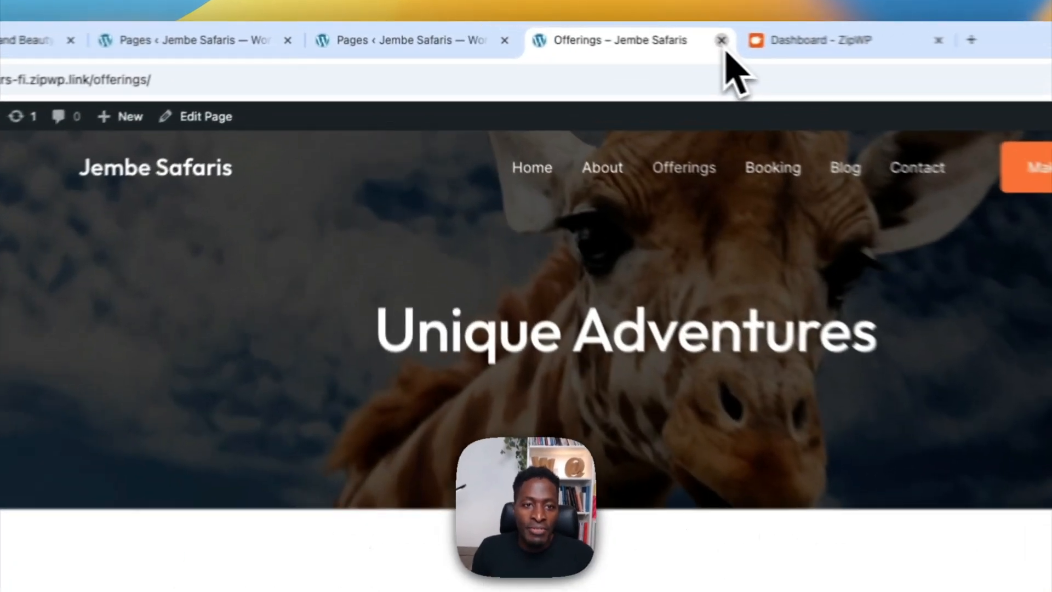
pyautogui.click(575, 32)
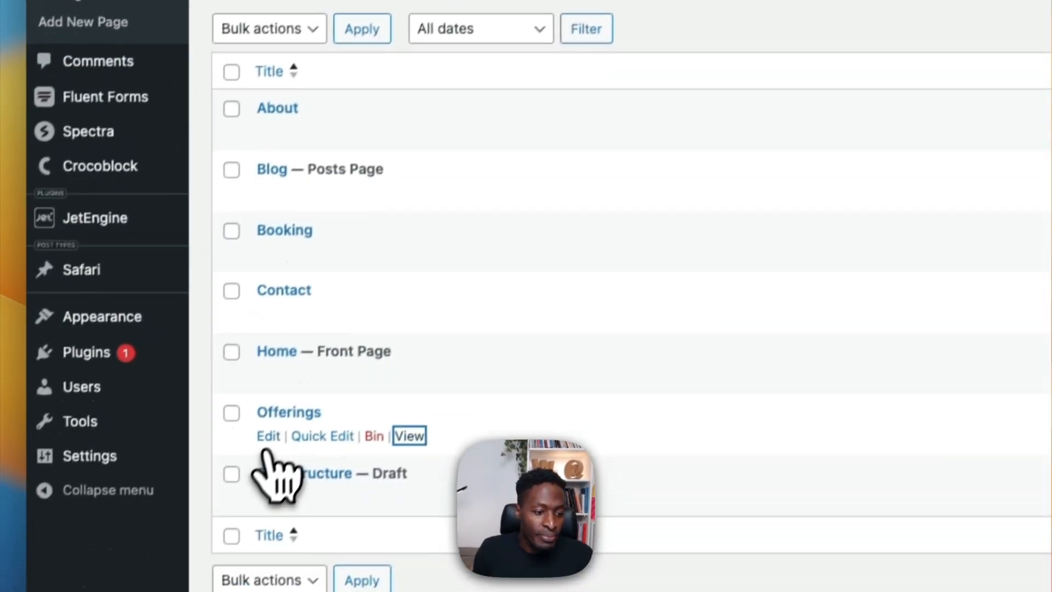
# Open the Offerings page for editing in a separate tab and go to its Wildebeest Migration section
pyautogui.keyDown('super'); pyautogui.click(270, 436); pyautogui.keyUp('super')
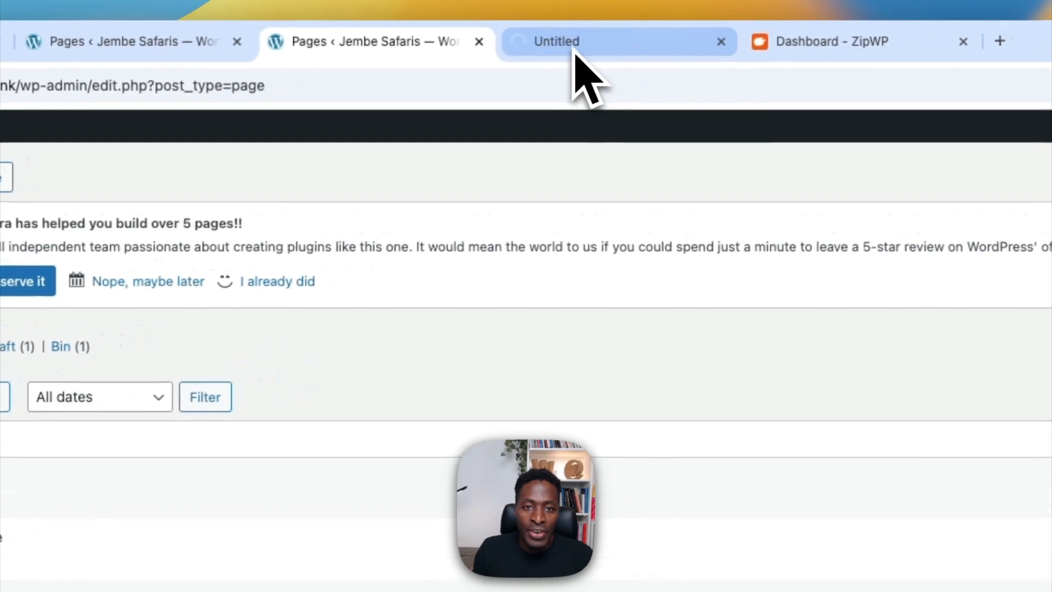
pyautogui.click(568, 47)
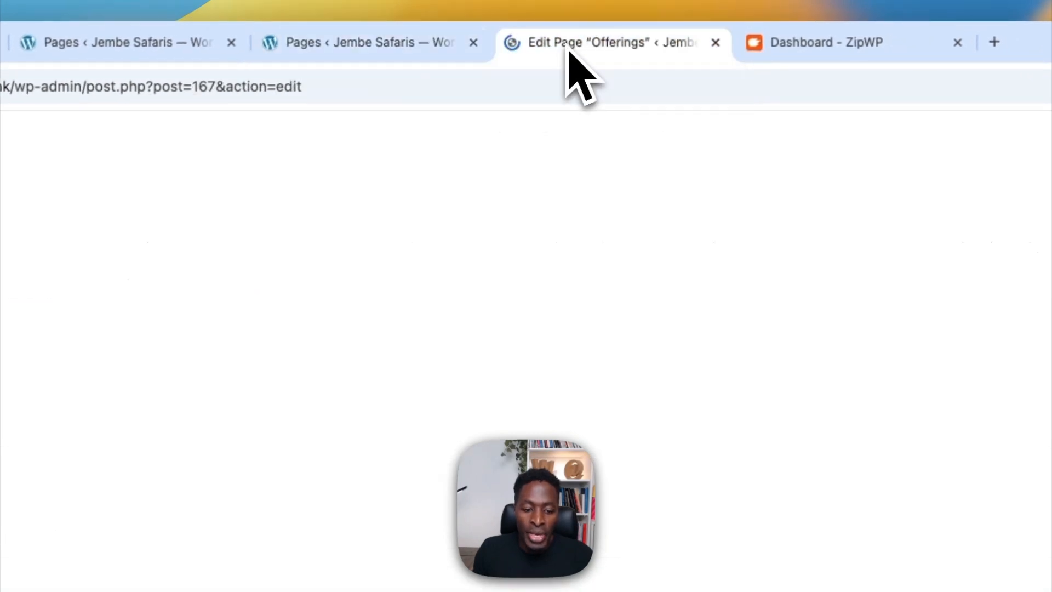
pyautogui.scroll(-10, 521, 285)
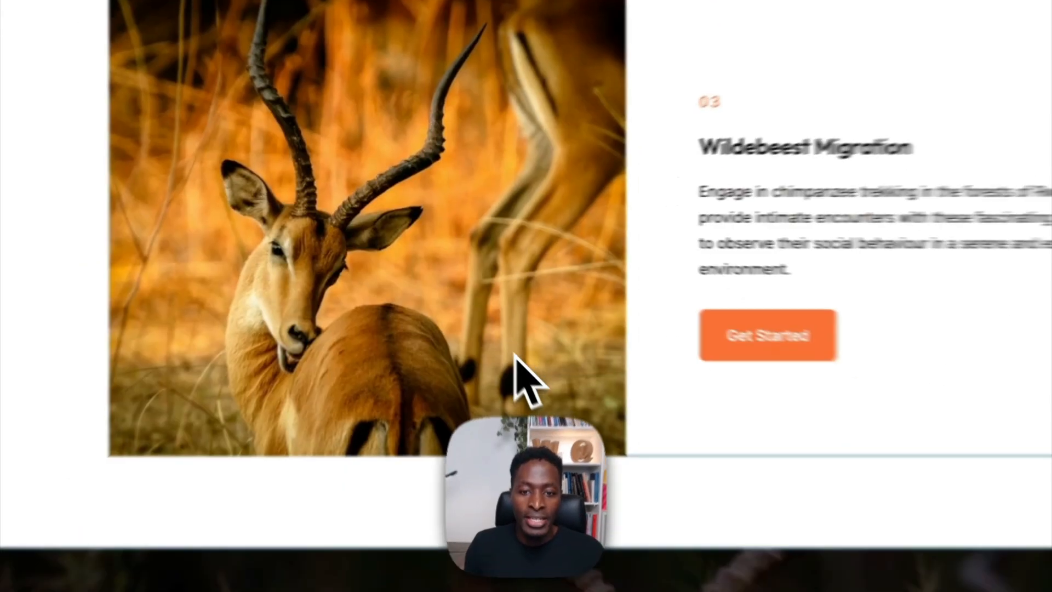
# Insert the Services pattern "Embark on Unforgettable Journeys" with three dark image cards from the Design Library at the end of the Offerings page
pyautogui.scroll(-10, 518, 362)
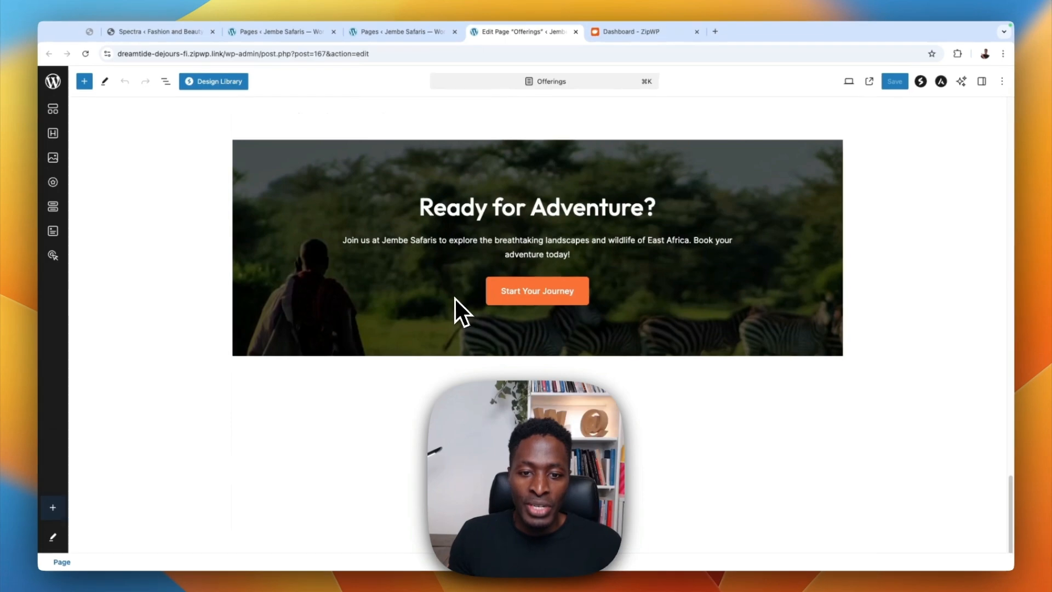
pyautogui.scroll(5, 452, 292)
pyautogui.scroll(-5, 452, 292)
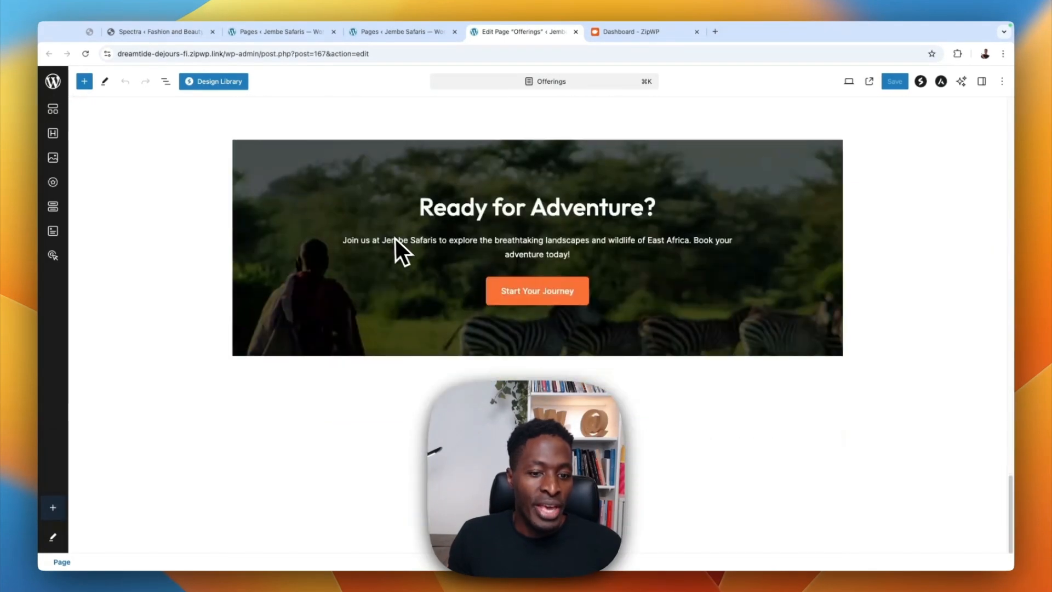
pyautogui.click(214, 82)
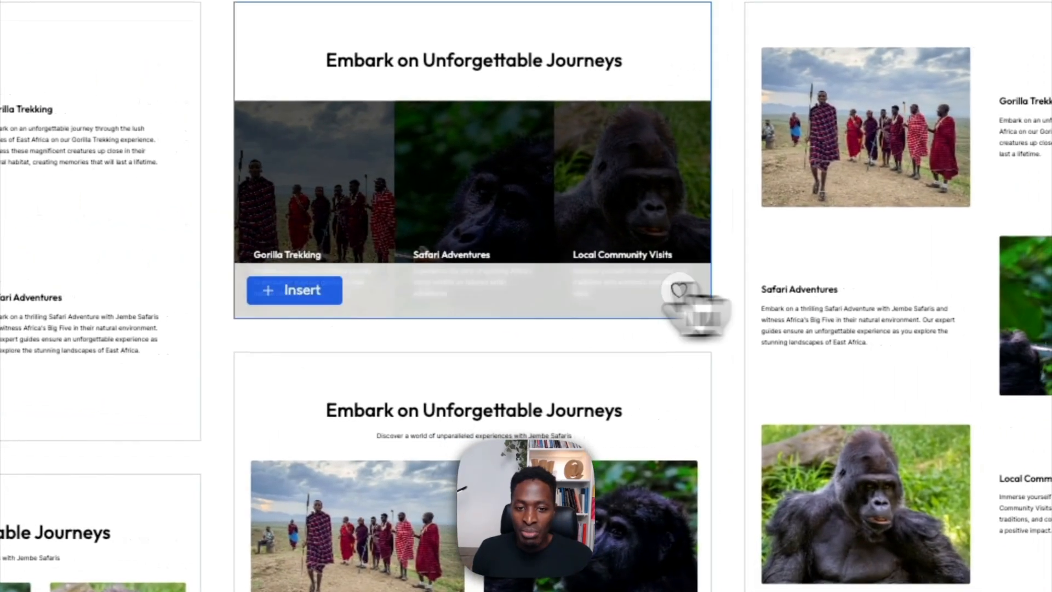
pyautogui.click(296, 290)
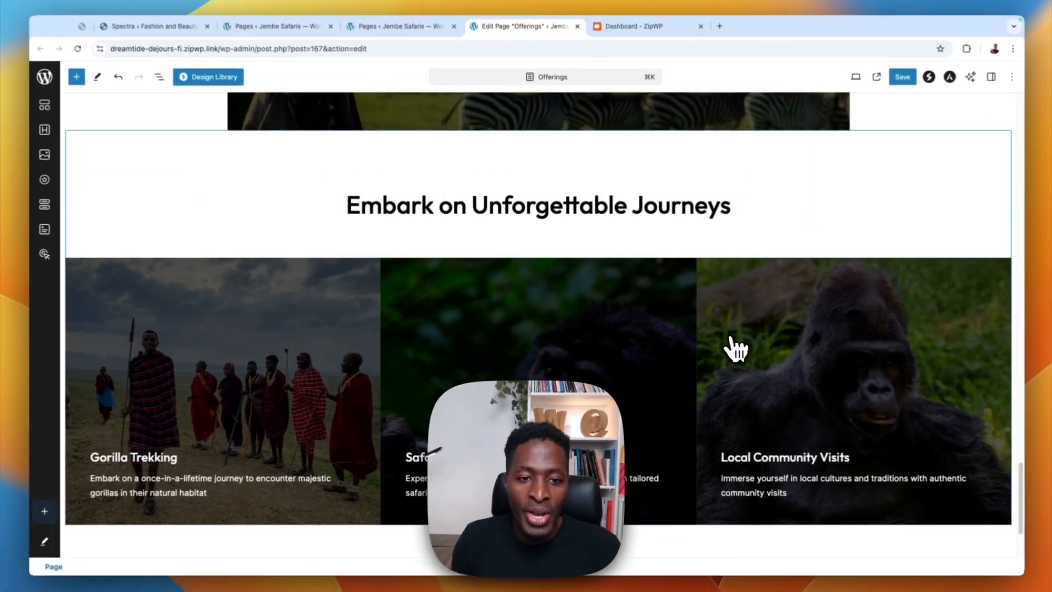
pyautogui.scroll(-2, 718, 346)
pyautogui.scroll(5, 722, 346)
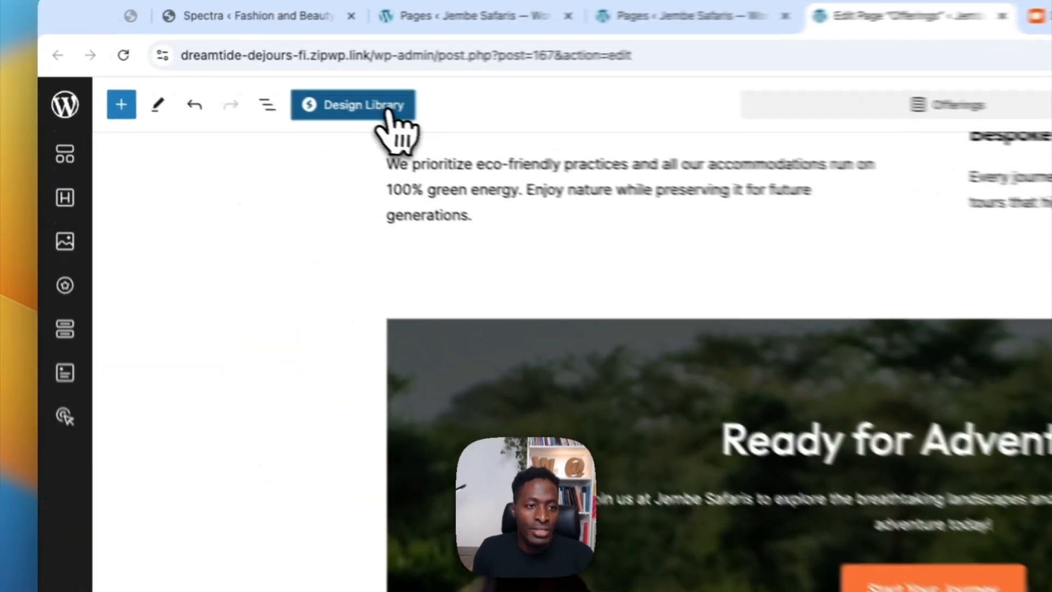
# Insert the Call To Action pattern "Embark on an Unforgettable Adventure" with the dark photo background and phone number below the new services section
pyautogui.click(213, 81)
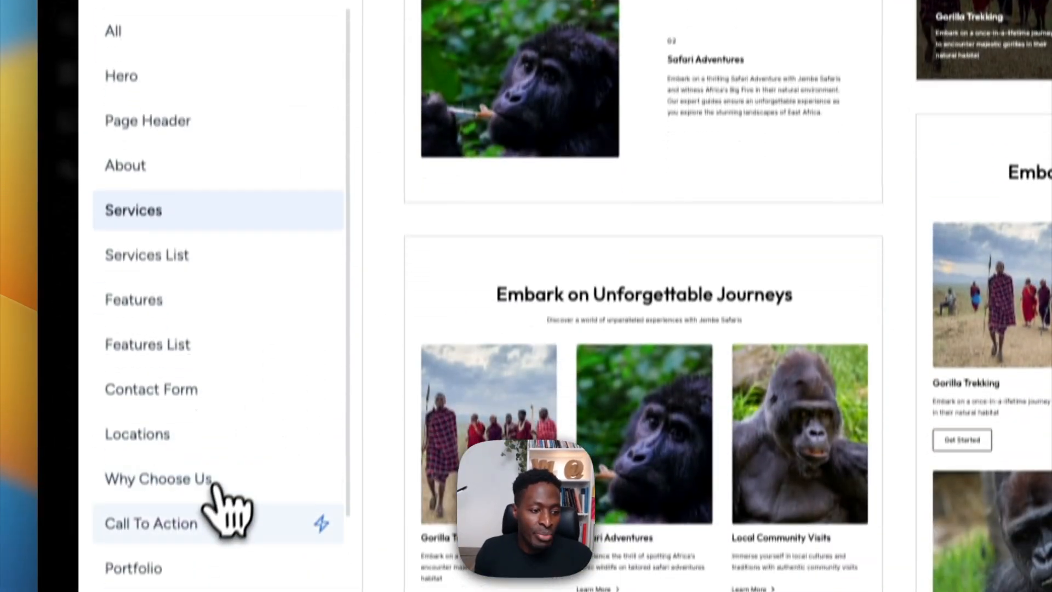
pyautogui.click(216, 515)
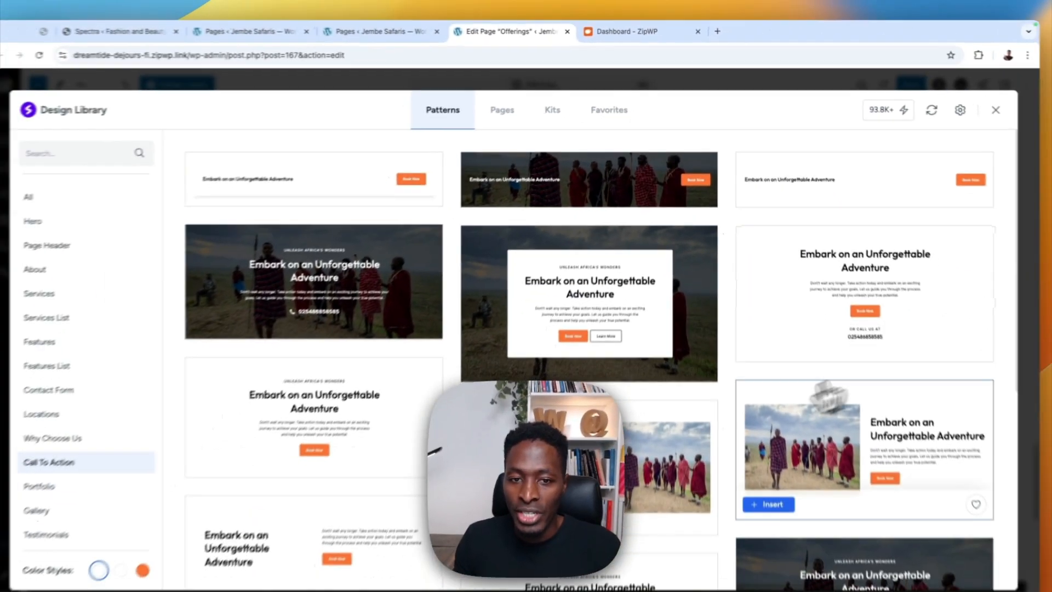
pyautogui.scroll(-5, 687, 482)
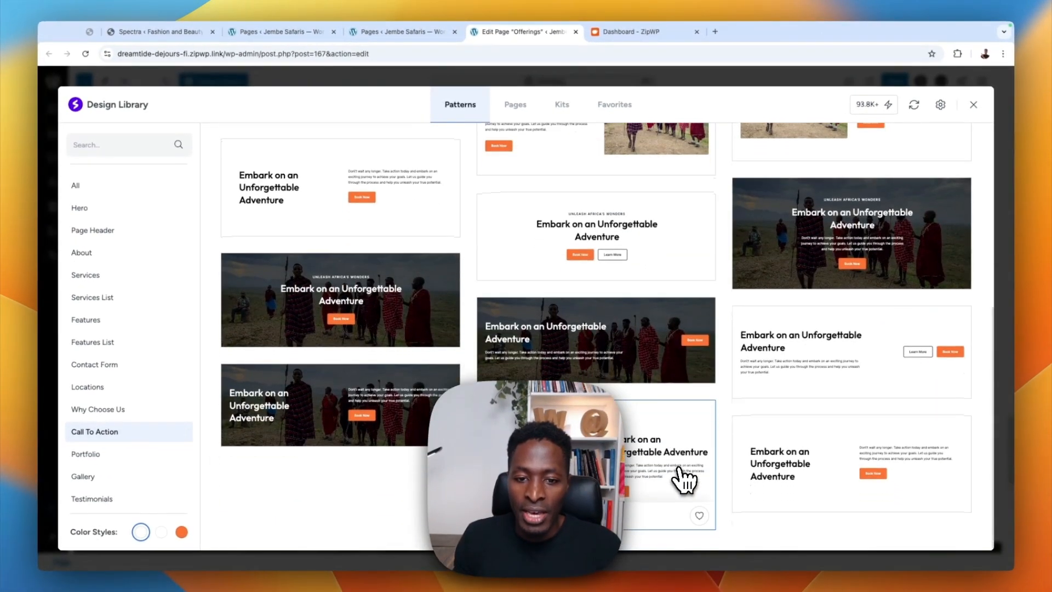
pyautogui.scroll(-5, 718, 427)
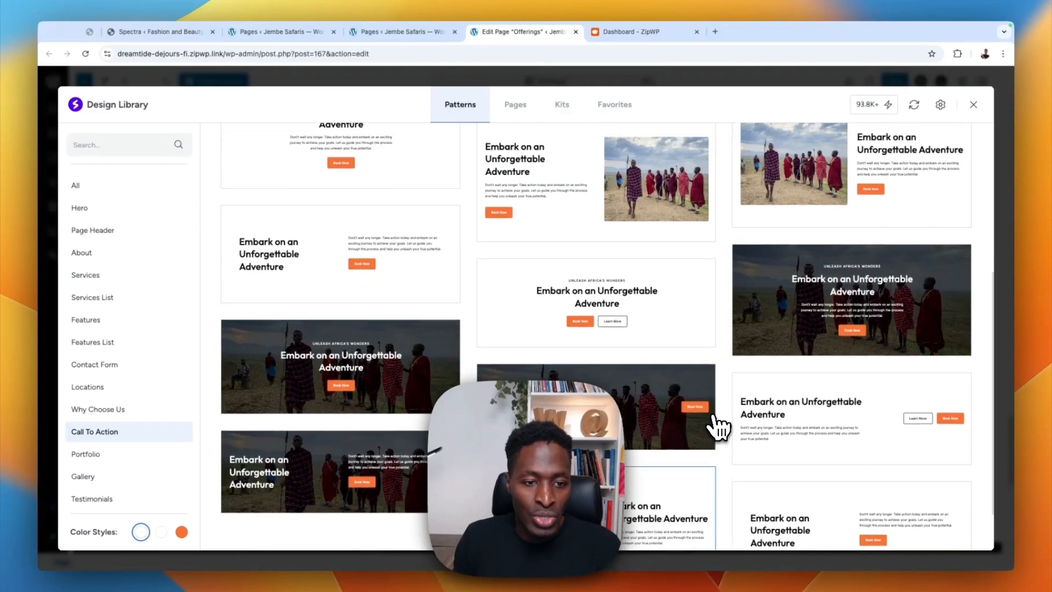
pyautogui.scroll(1, 717, 427)
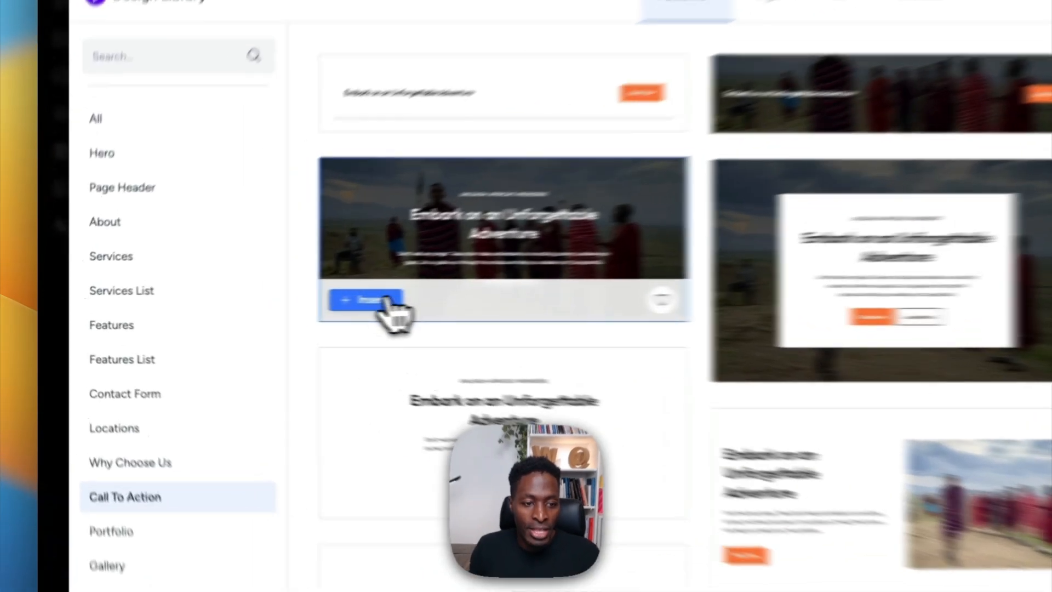
pyautogui.click(251, 303)
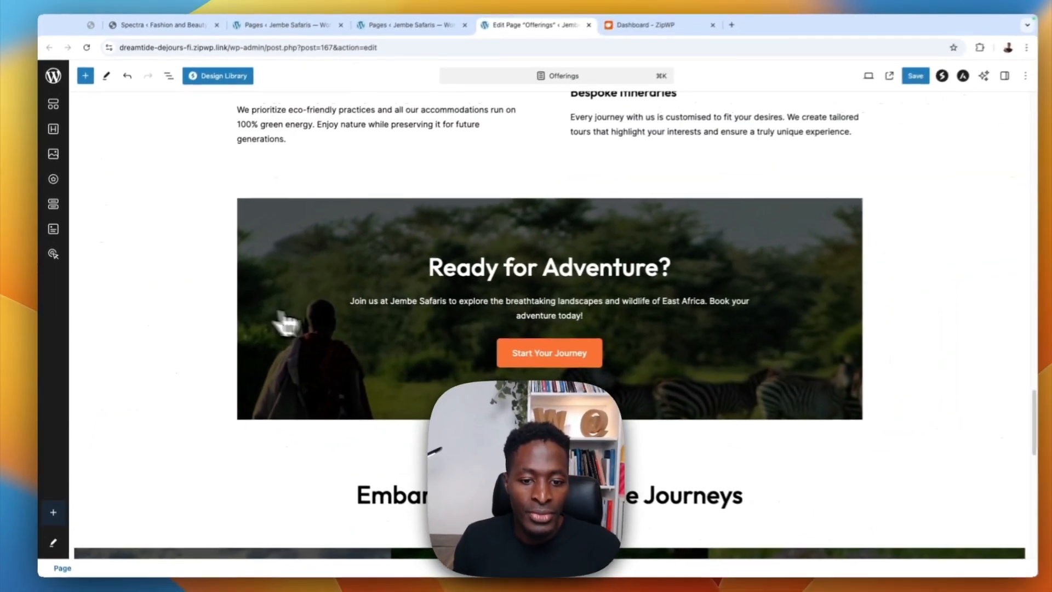
pyautogui.scroll(5, 629, 395)
pyautogui.scroll(-10, 630, 392)
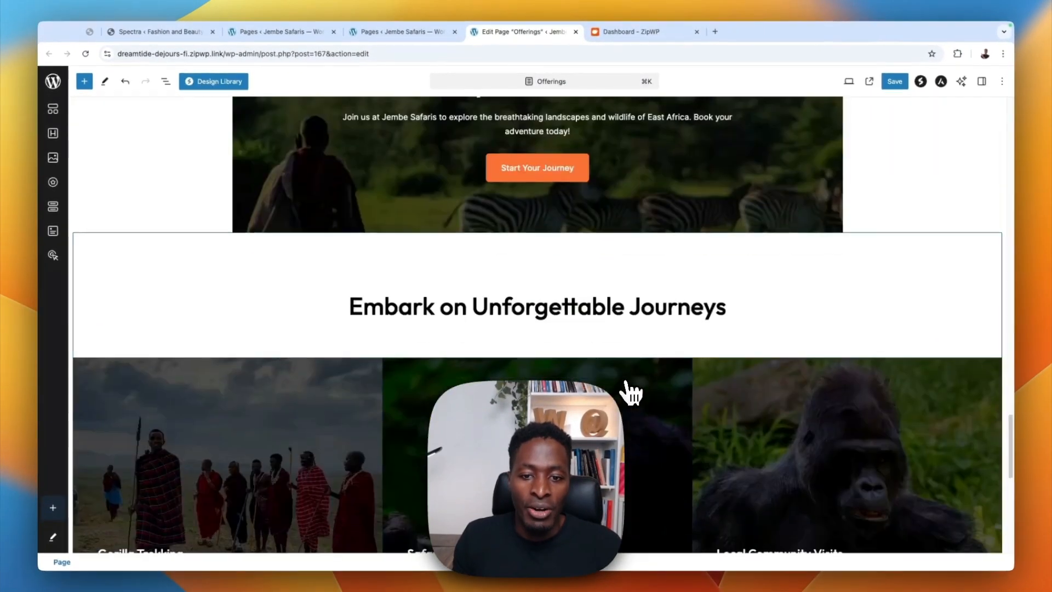
pyautogui.scroll(-8, 630, 390)
pyautogui.scroll(6, 611, 371)
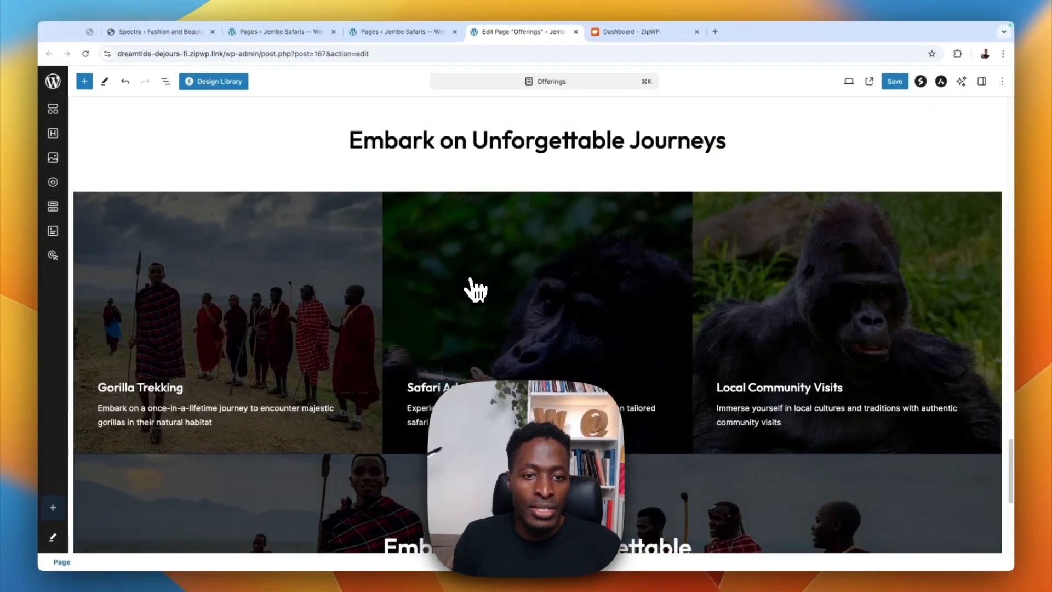
pyautogui.scroll(4, 476, 289)
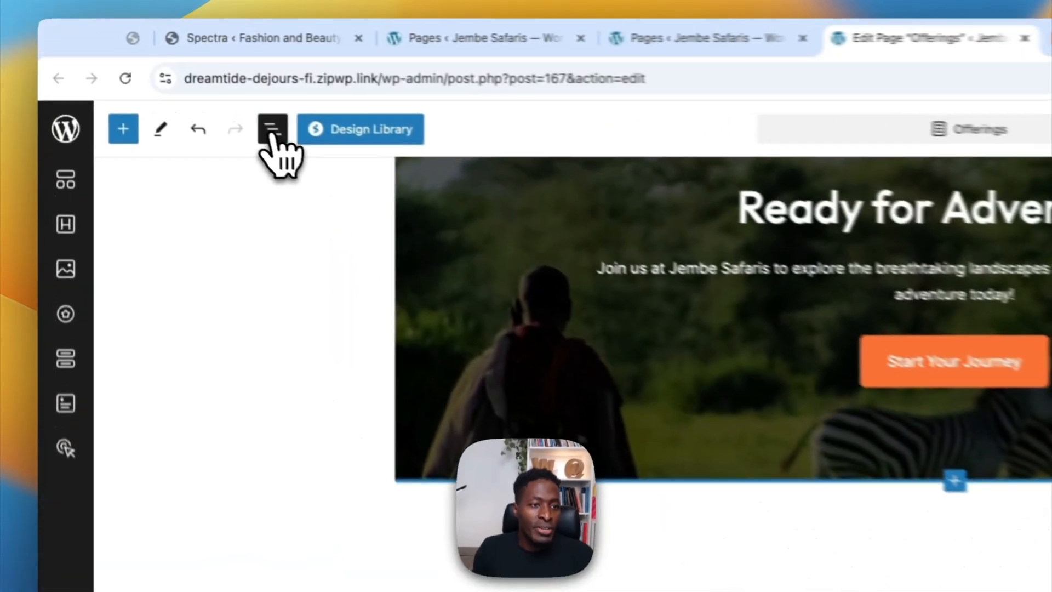
# Show the block list view and look through the Offerings page's sections from the giraffe header to the testimonial
pyautogui.click(165, 81)
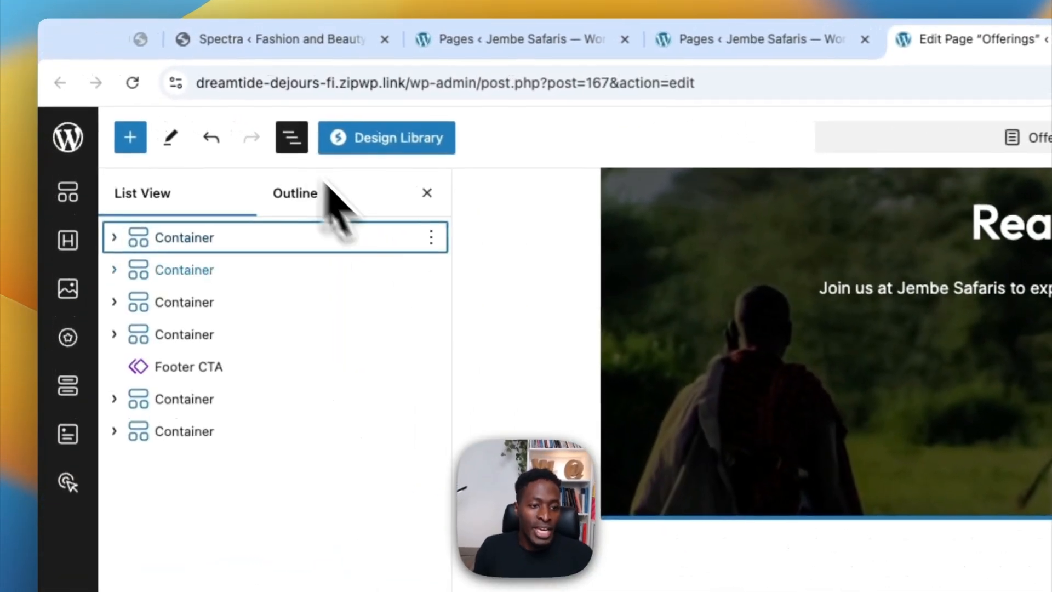
pyautogui.scroll(-10, 537, 302)
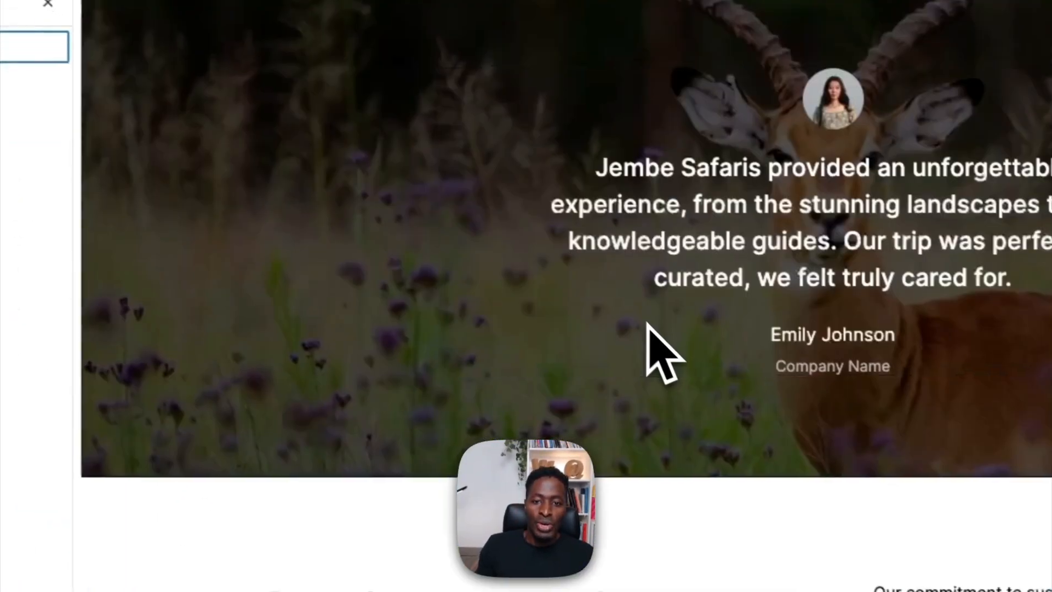
pyautogui.scroll(15, 648, 324)
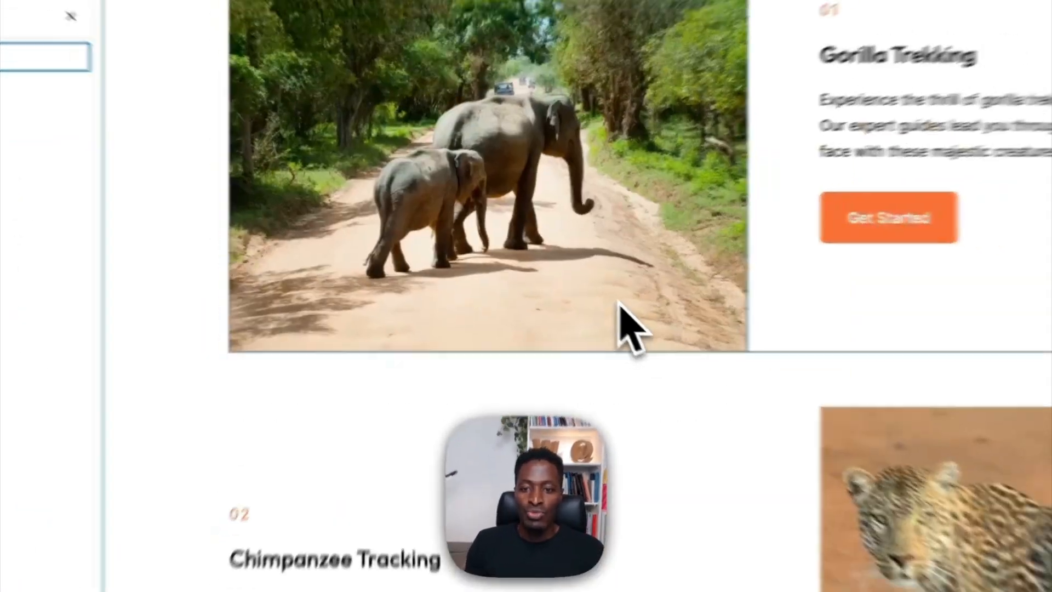
pyautogui.scroll(-7, 539, 261)
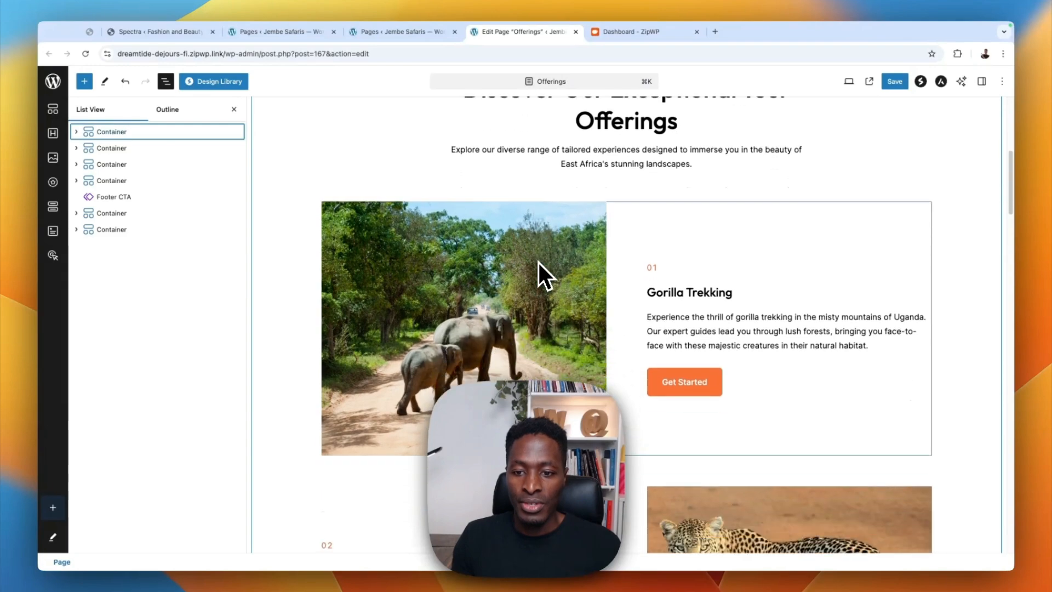
pyautogui.scroll(-3, 537, 262)
pyautogui.scroll(1, 540, 275)
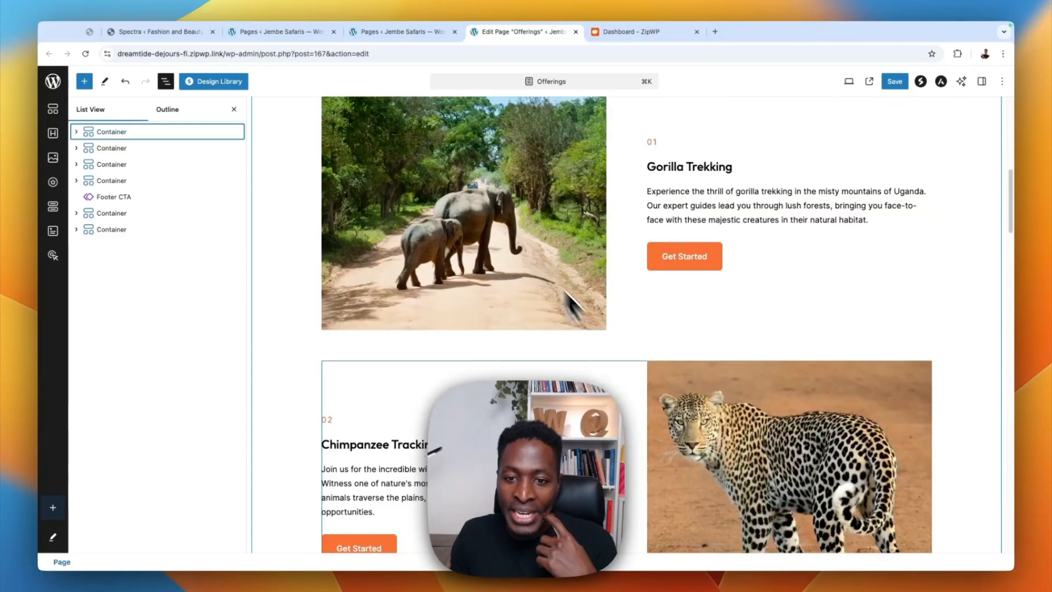
pyautogui.scroll(-1, 575, 301)
pyautogui.scroll(1, 652, 391)
pyautogui.scroll(5, 648, 382)
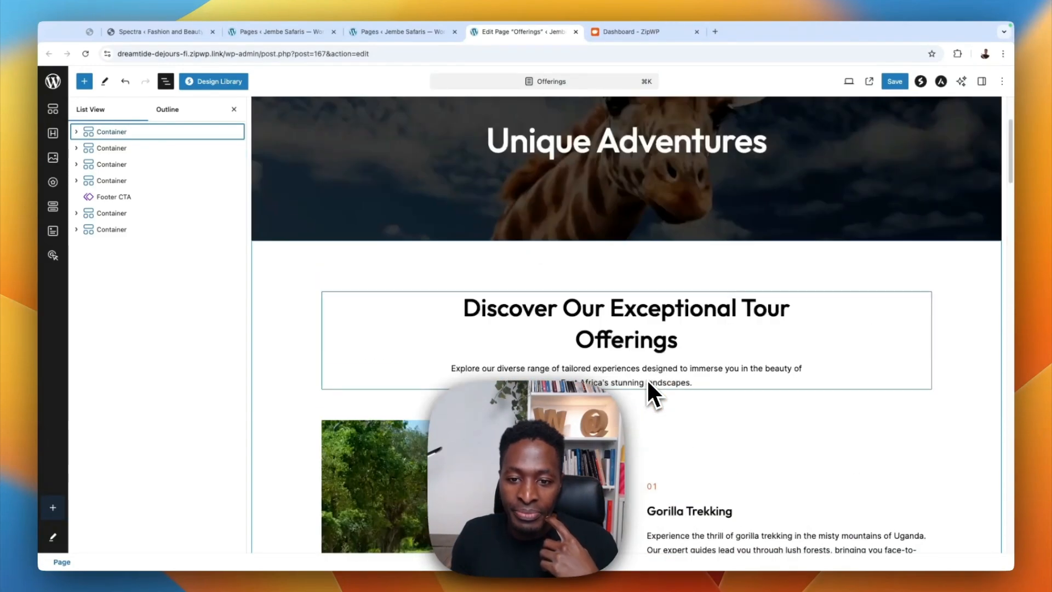
pyautogui.scroll(-5, 648, 382)
pyautogui.scroll(-15, 647, 382)
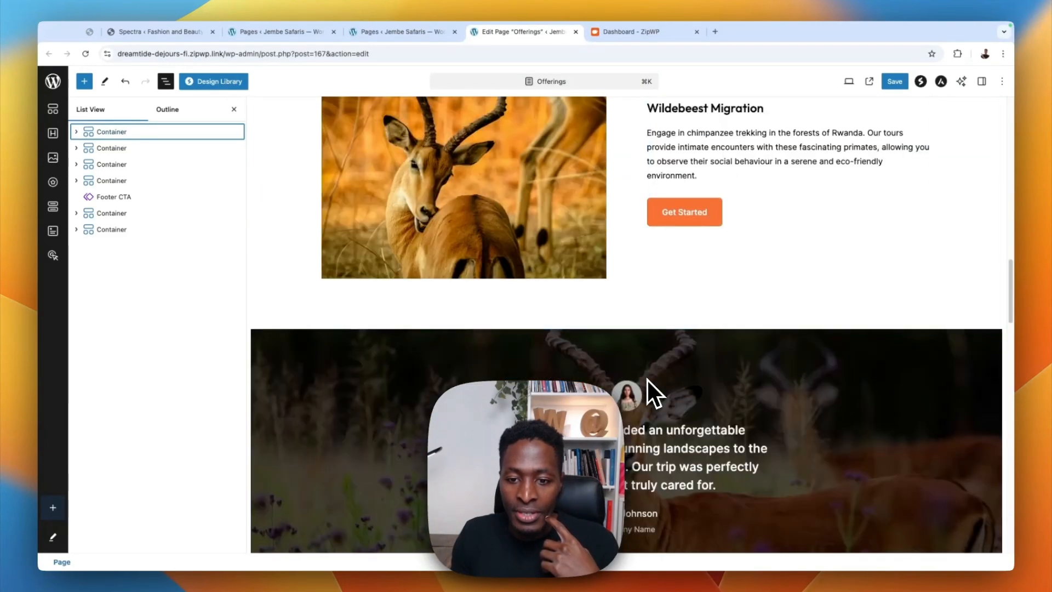
pyautogui.scroll(2, 649, 380)
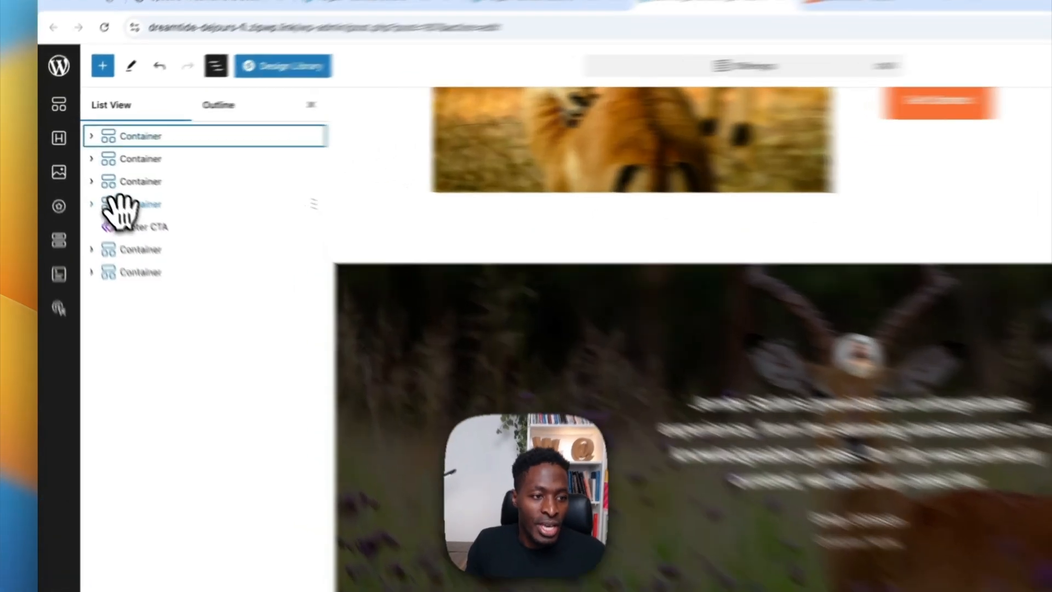
# Move the new call-to-action container up in the block structure, between the tour offerings and testimonial containers
pyautogui.click(120, 204)
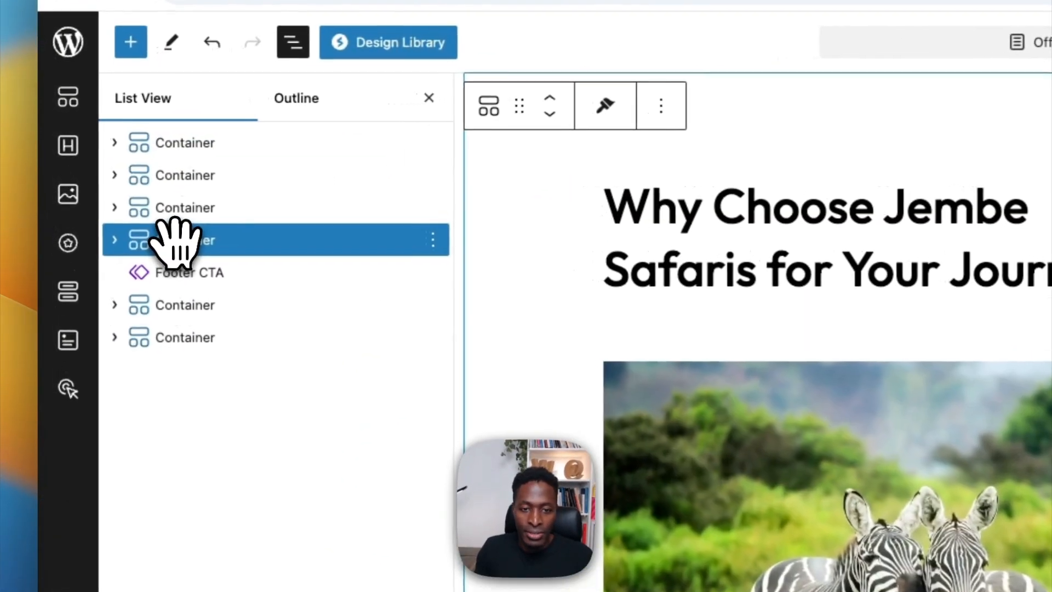
pyautogui.click(162, 182)
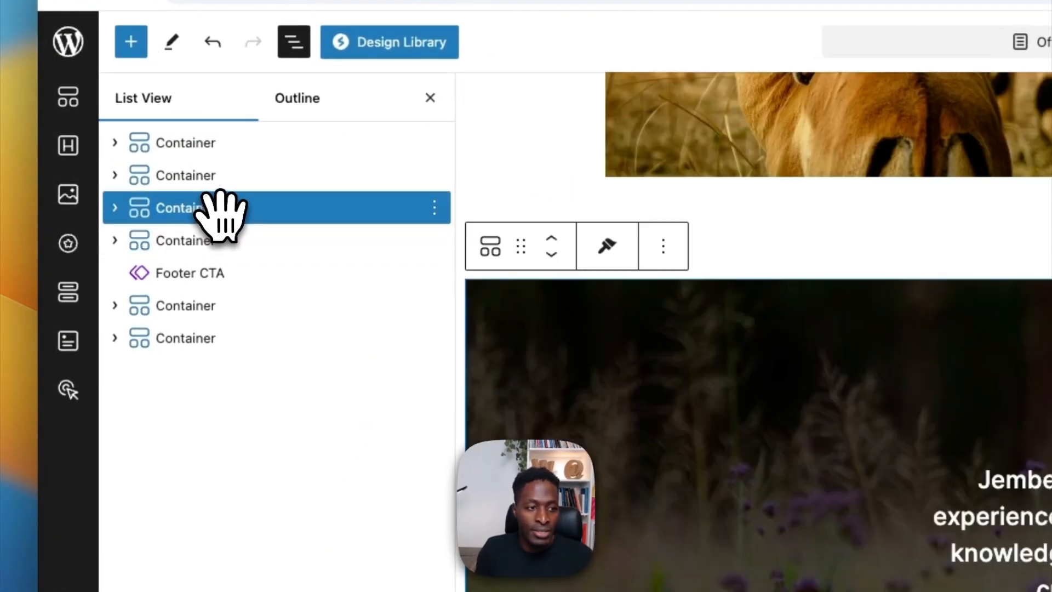
pyautogui.click(214, 173)
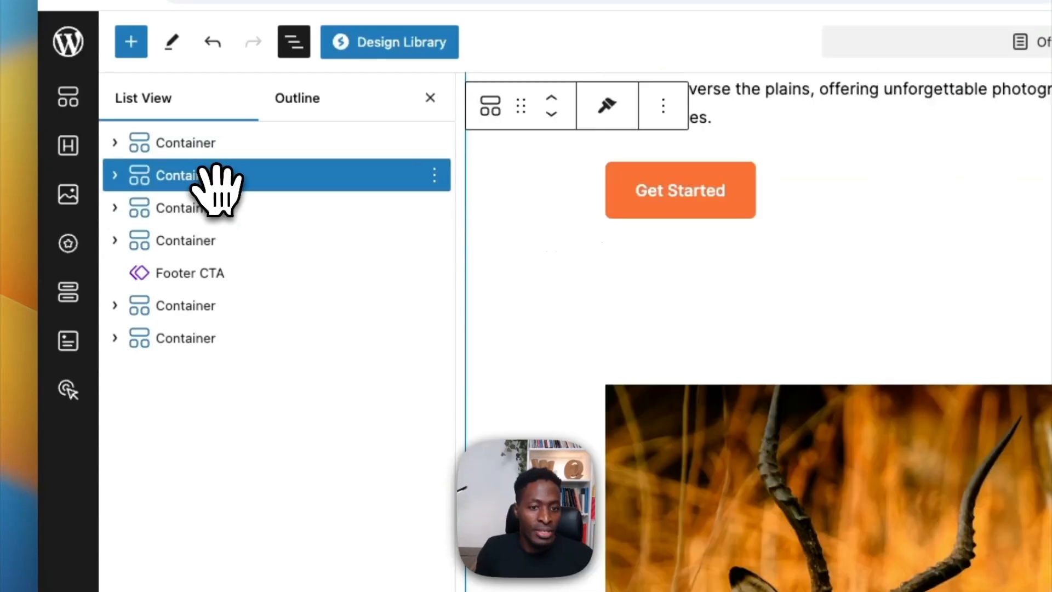
pyautogui.click(219, 207)
pyautogui.click(200, 345)
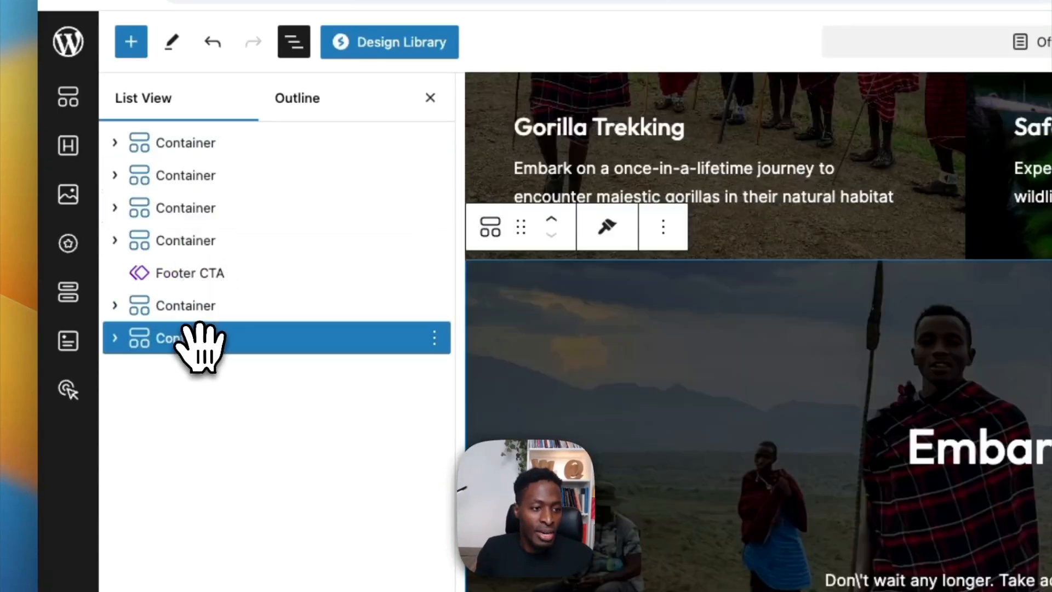
pyautogui.moveTo(210, 337); pyautogui.dragTo(245, 269)
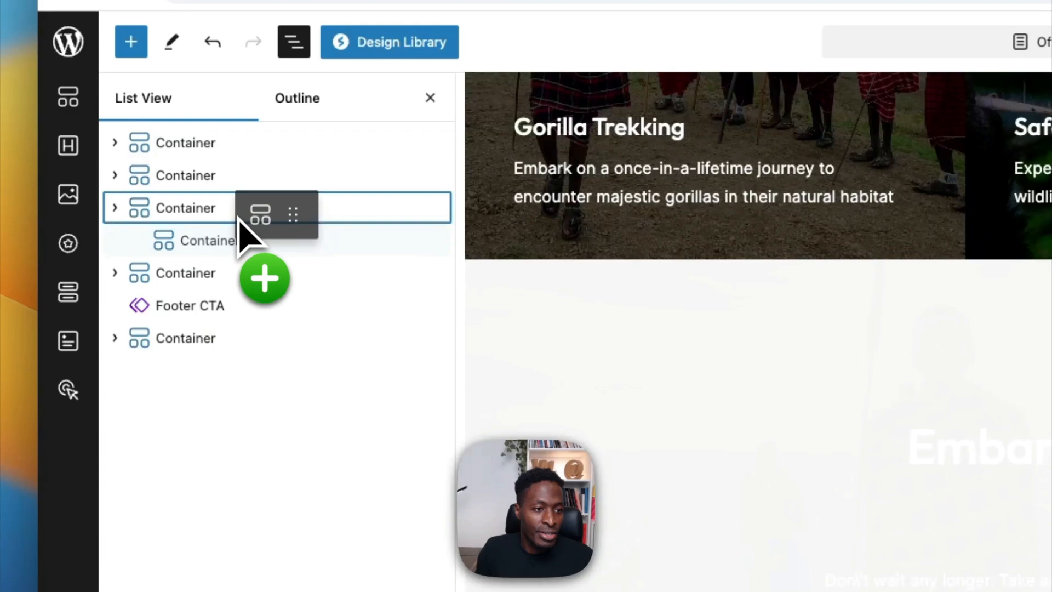
pyautogui.moveTo(218, 211); pyautogui.dragTo(219, 214)
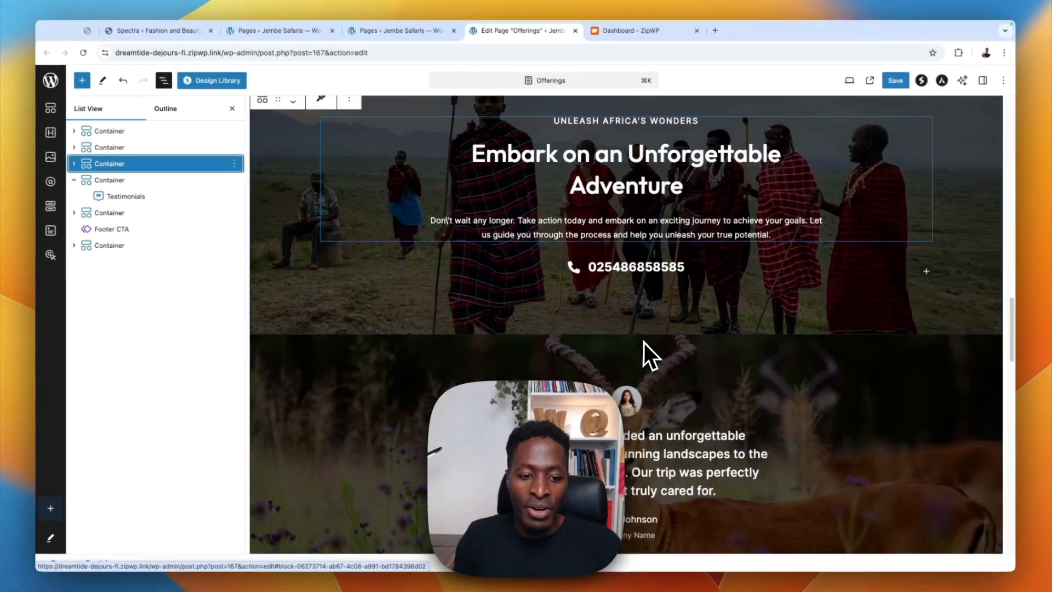
# Delete the testimonial container with the antelope background below the moved call to action
pyautogui.scroll(-8, 644, 343)
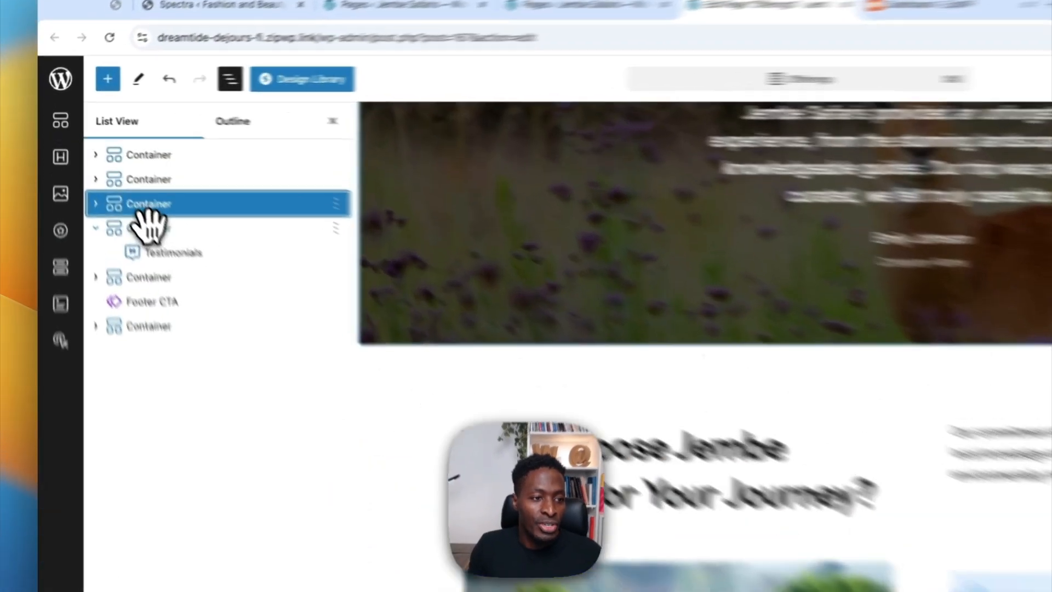
pyautogui.click(112, 180)
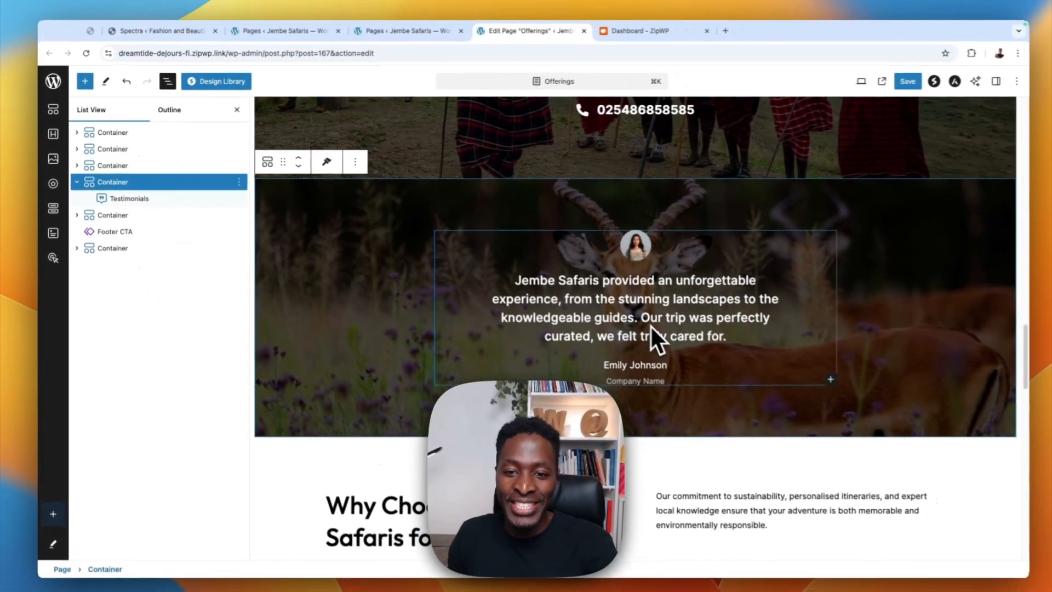
pyautogui.scroll(1, 642, 323)
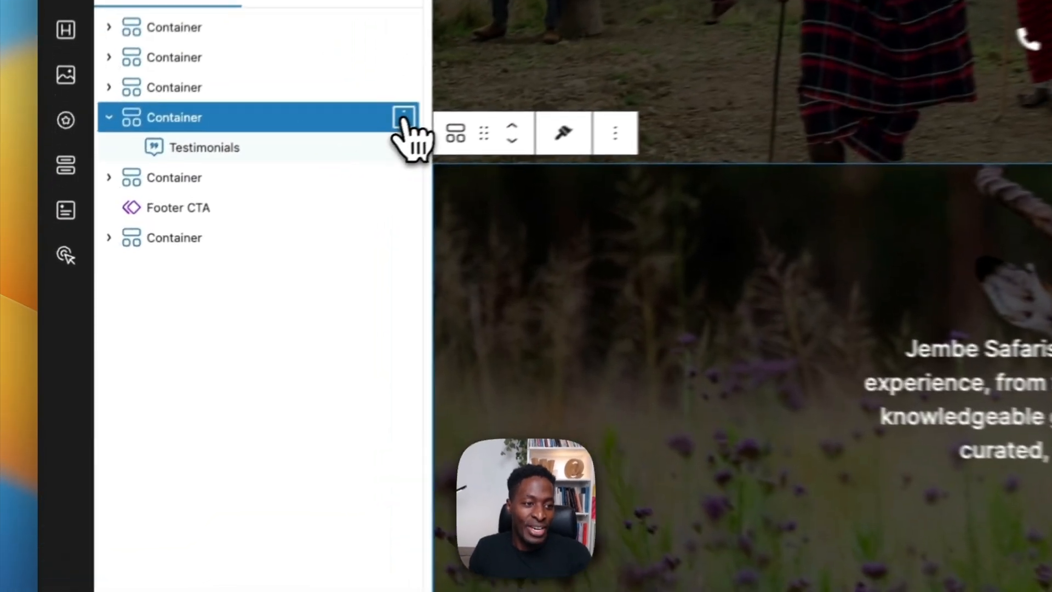
pyautogui.click(235, 181)
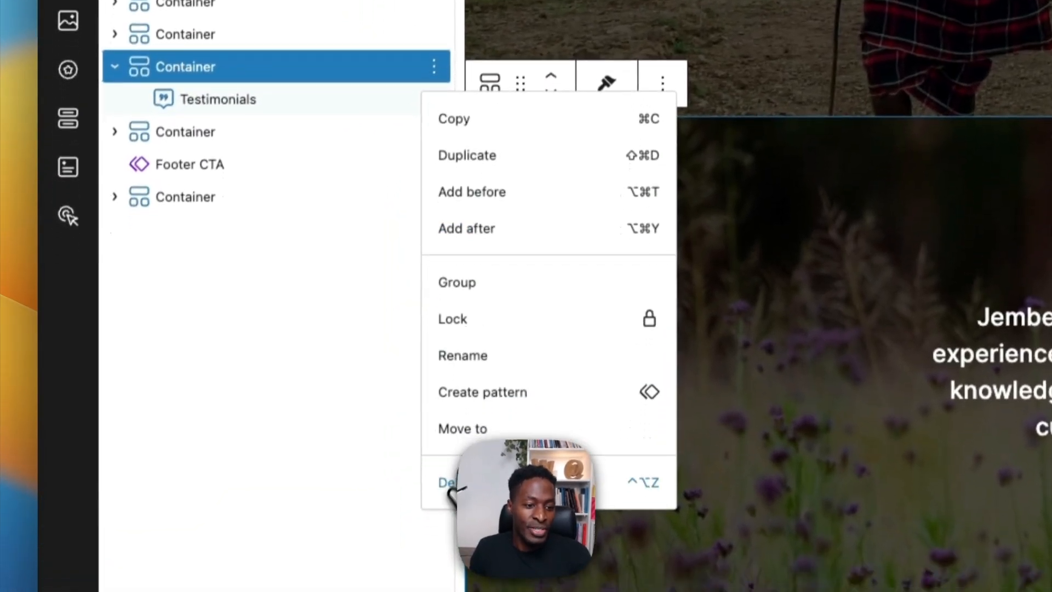
pyautogui.click(243, 385)
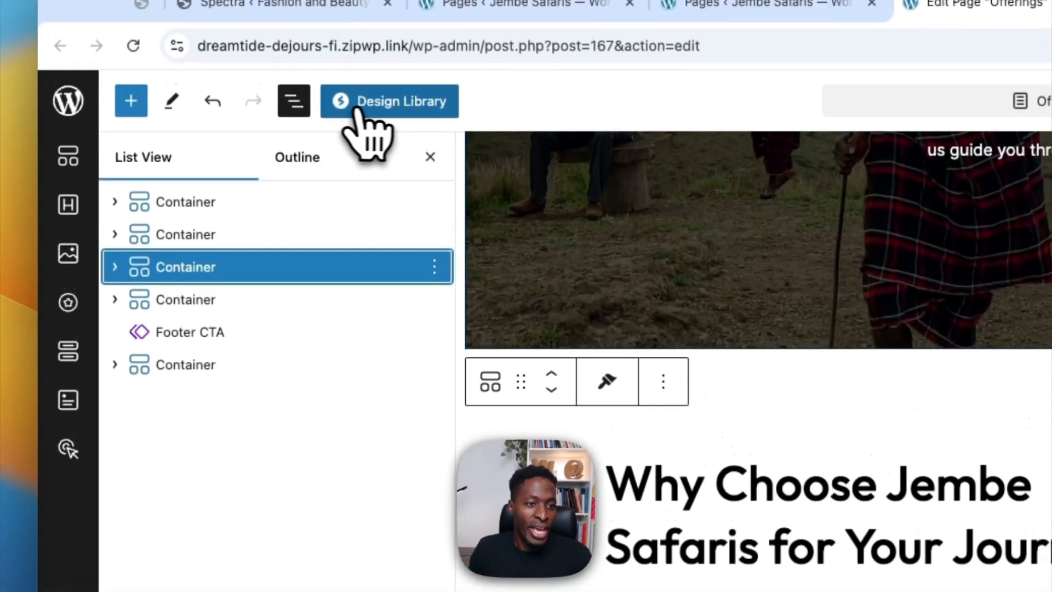
# Insert the Testimonials pattern "Discover Your Safari Story" with two star-rated reviews on white below the call-to-action section
pyautogui.click(365, 104)
pyautogui.scroll(-3, 203, 482)
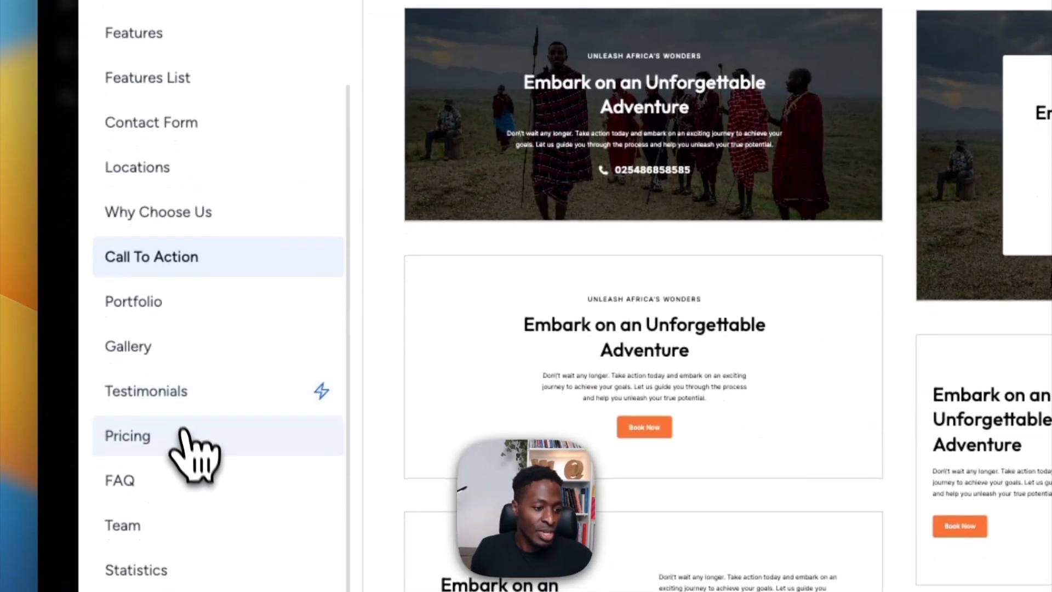
pyautogui.click(176, 386)
pyautogui.moveTo(639, 339)
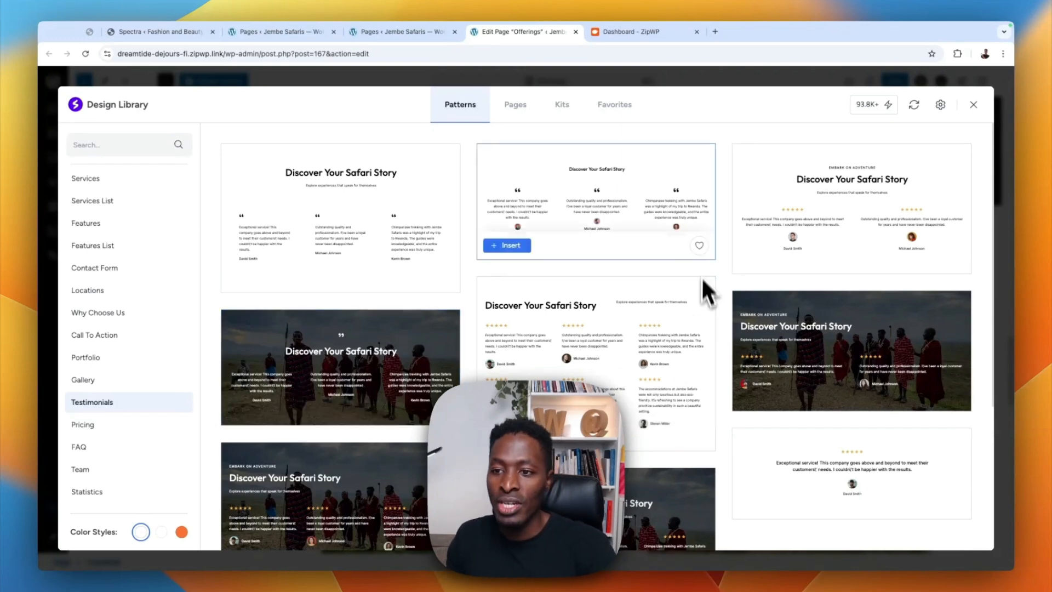
pyautogui.click(182, 531)
pyautogui.click(140, 531)
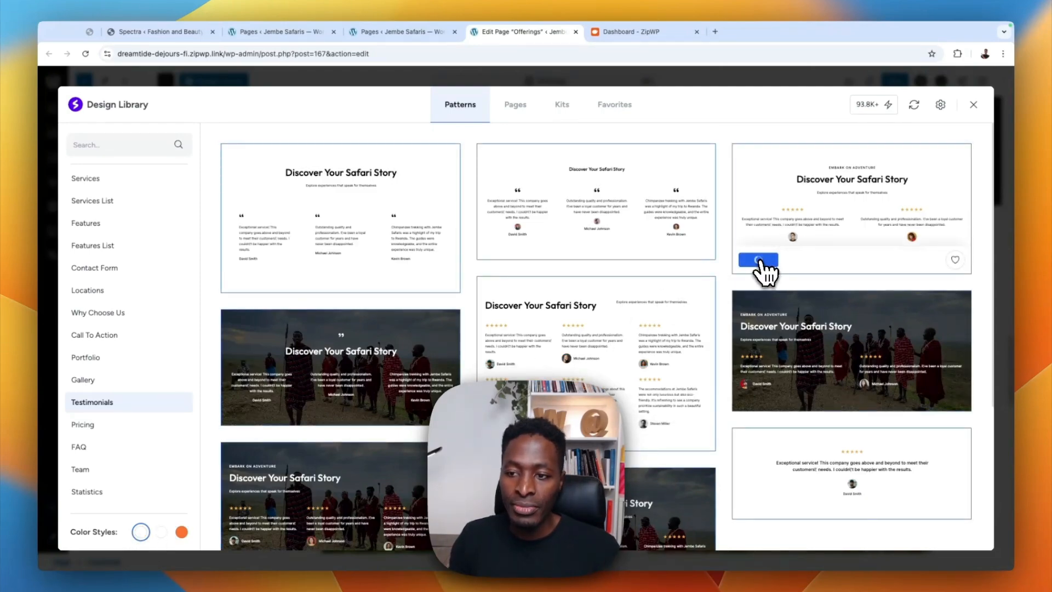
# Check the Offerings page's sections around the new testimonial, from the call to action to the "Ready for Adventure" footer banner
pyautogui.scroll(-2, 724, 336)
pyautogui.scroll(6, 722, 338)
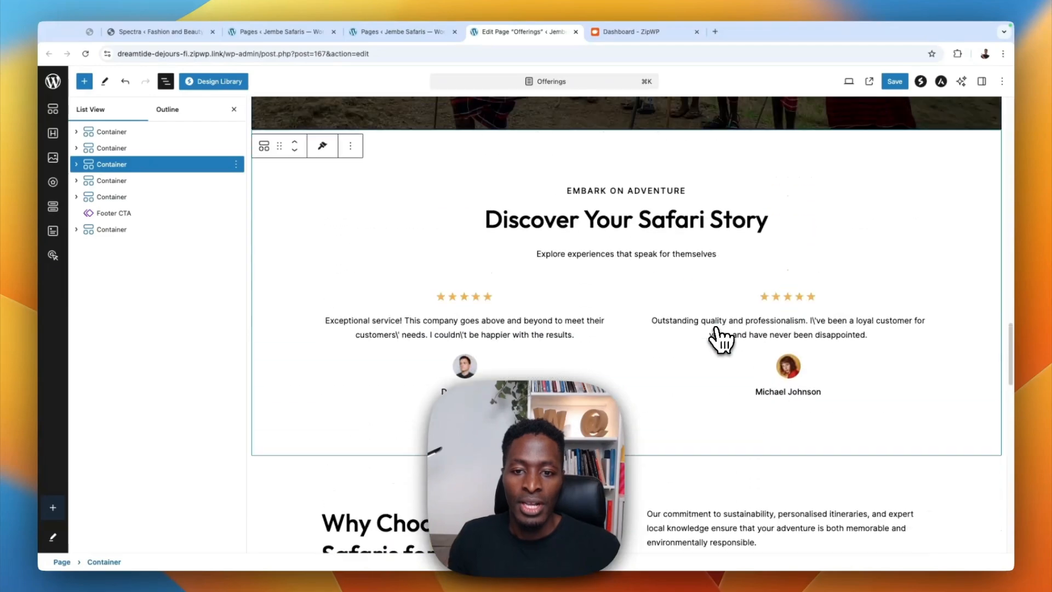
pyautogui.scroll(4, 721, 340)
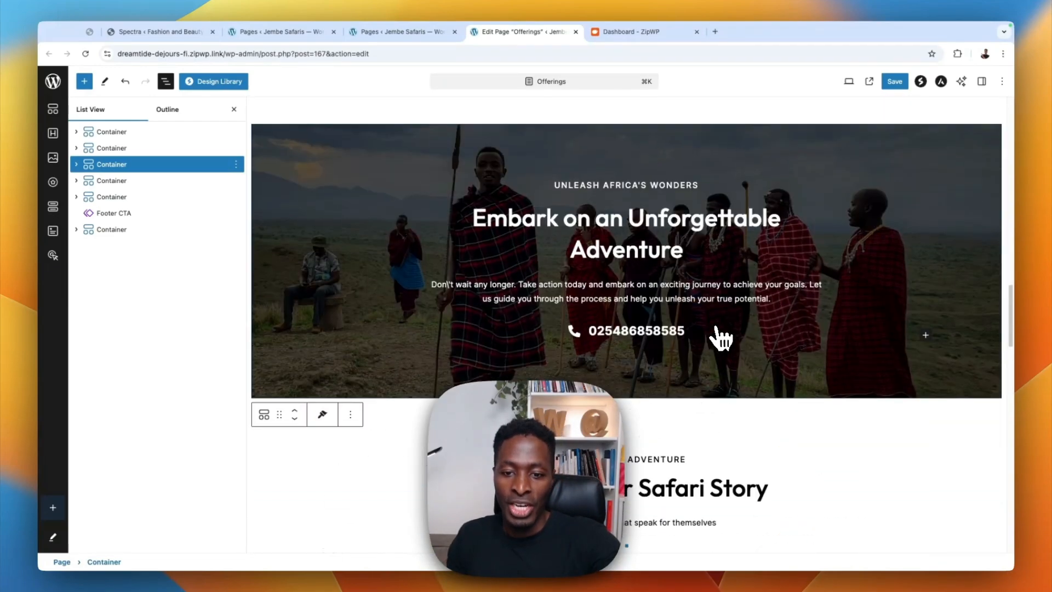
pyautogui.scroll(-9, 720, 340)
pyautogui.scroll(-8, 720, 340)
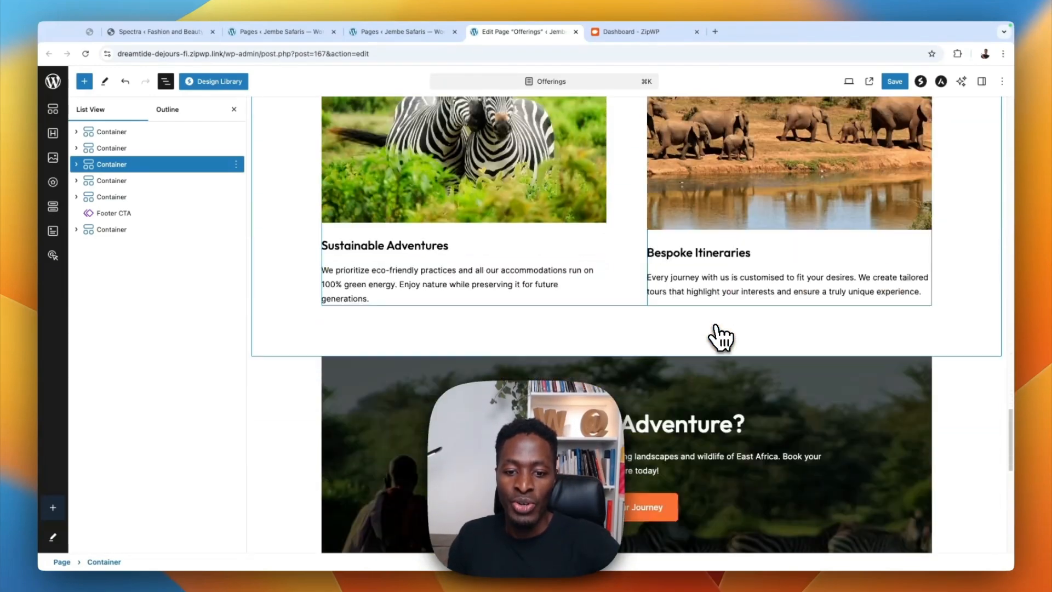
pyautogui.scroll(8, 720, 340)
pyautogui.scroll(1, 718, 336)
pyautogui.scroll(-3, 721, 336)
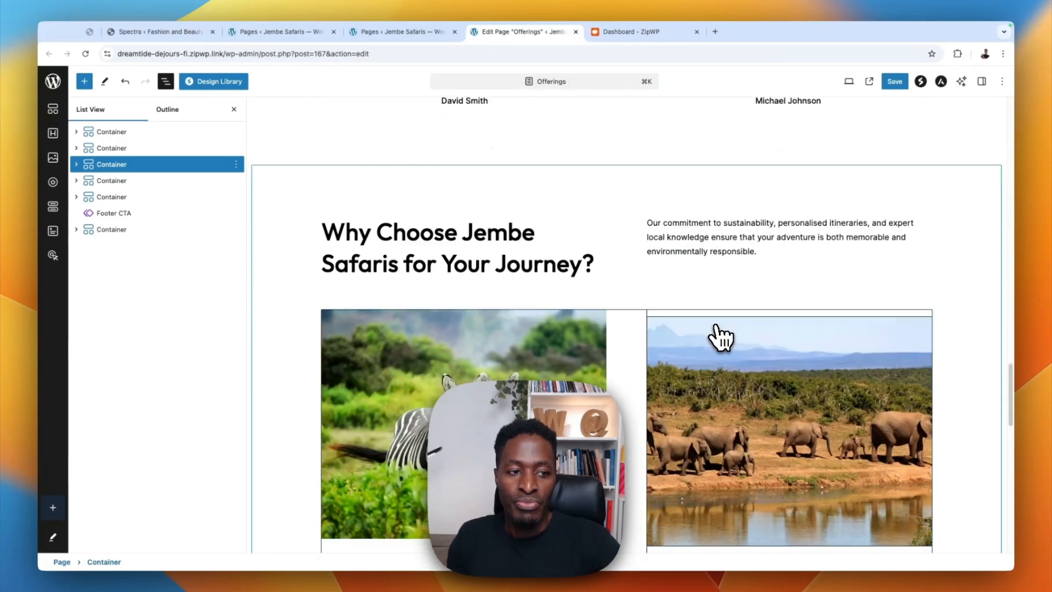
# Move the "Embark on Unforgettable Journeys" services container up in the block structure, between the testimonial and "Why Choose Jembe Safaris" containers
pyautogui.click(106, 229)
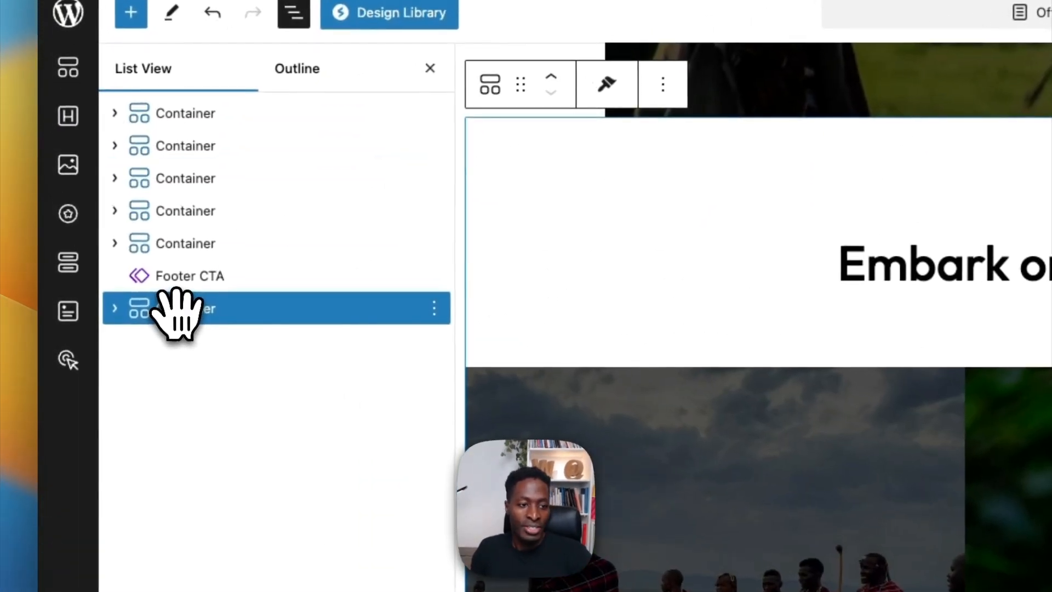
pyautogui.click(230, 244)
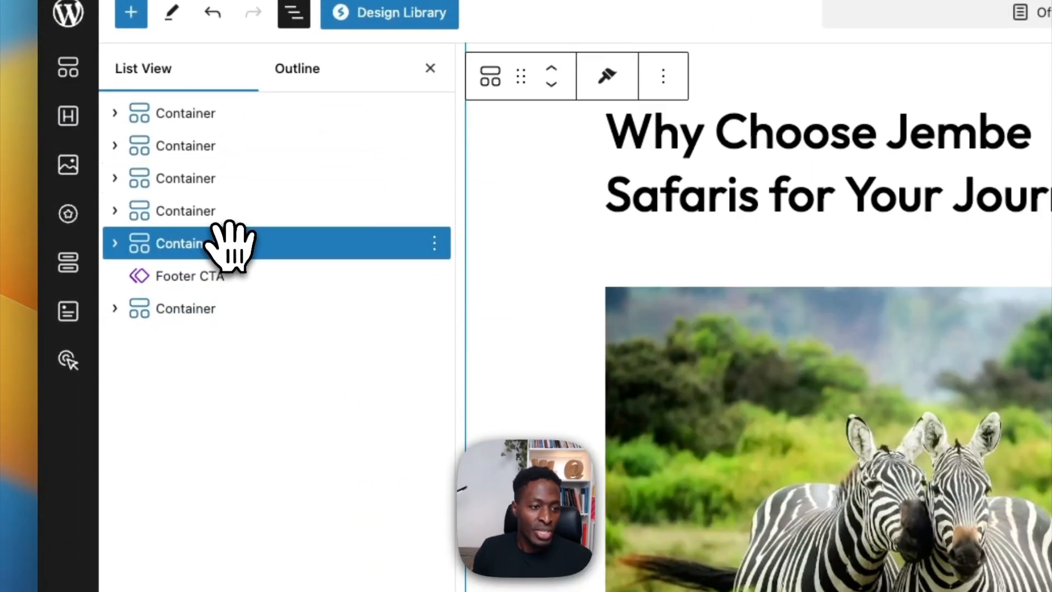
pyautogui.scroll(5, 1018, 477)
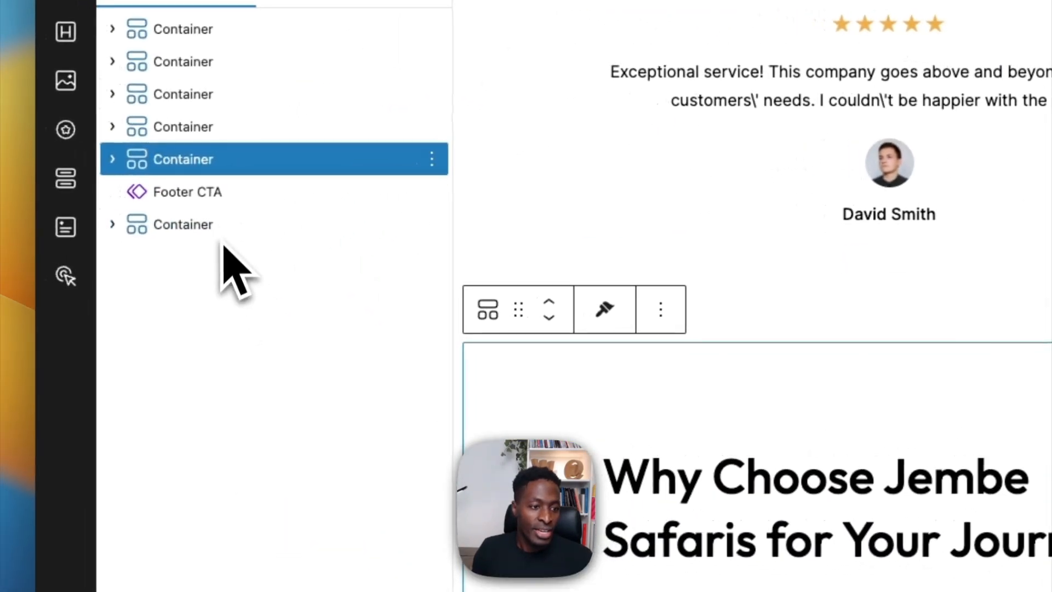
pyautogui.moveTo(234, 225); pyautogui.dragTo(257, 164)
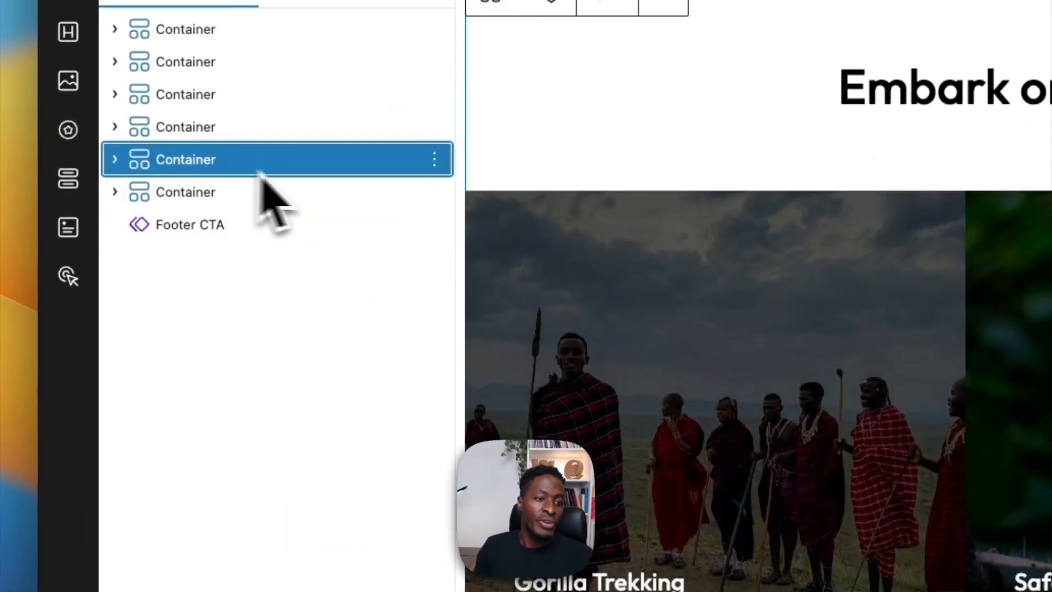
pyautogui.click(433, 159)
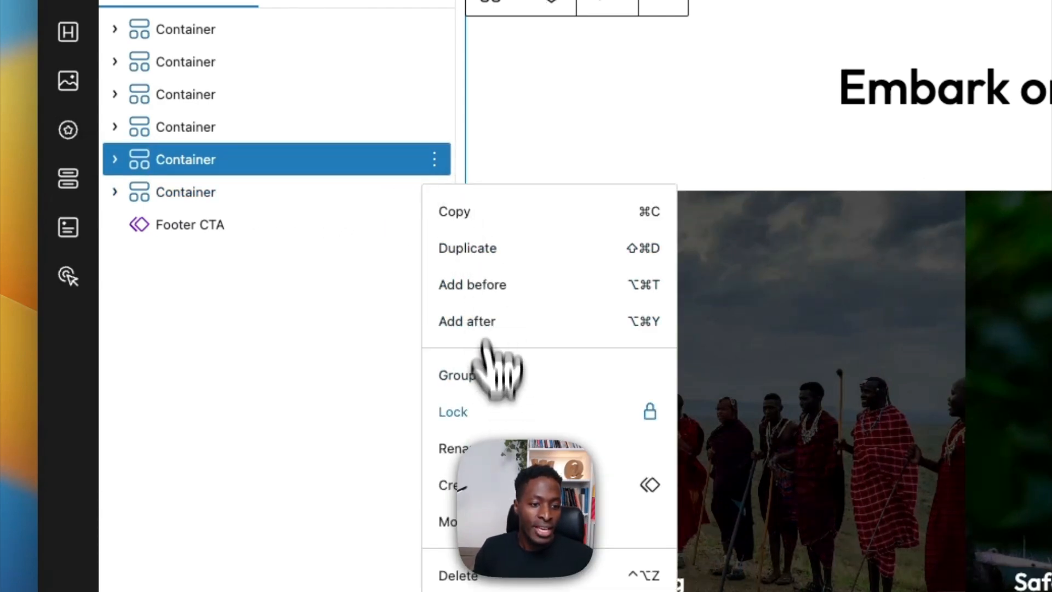
pyautogui.click(454, 448)
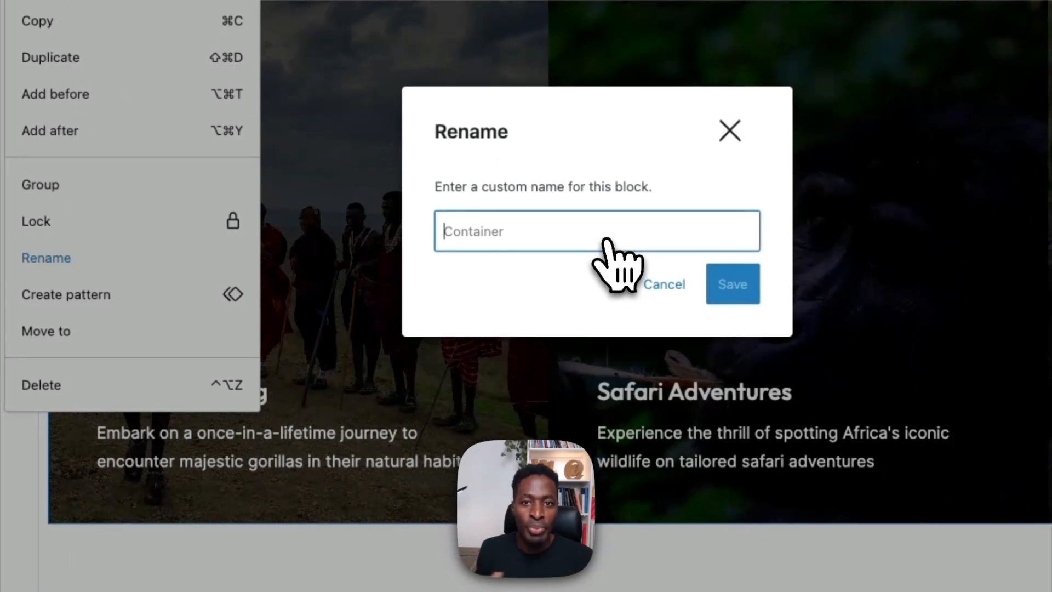
pyautogui.click(680, 293)
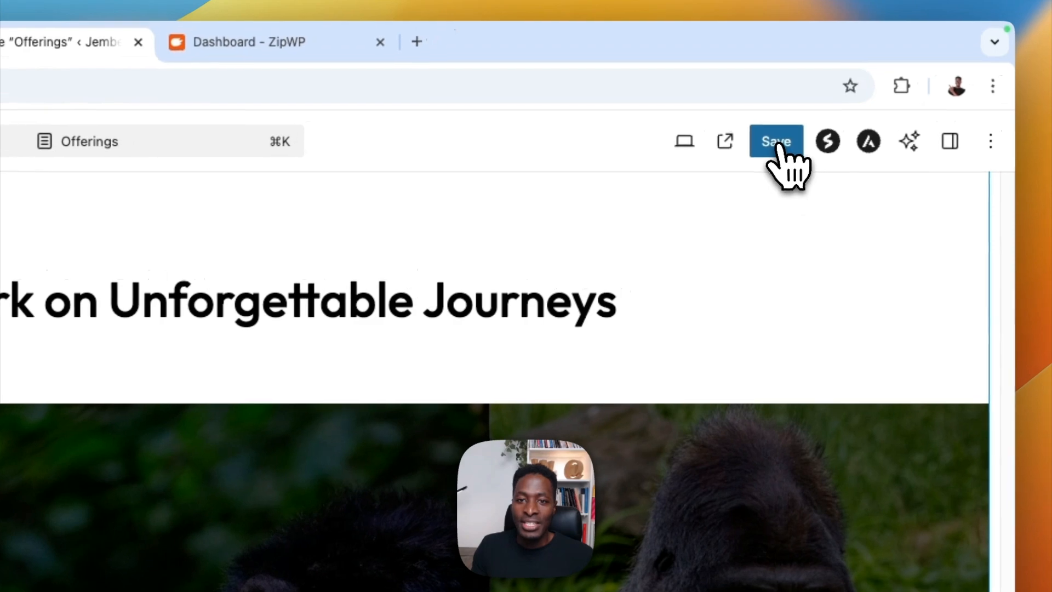
# Save the Offerings page and view its published version down to the "Embark on an Unforgettable Adventure" call to action
pyautogui.click(785, 143)
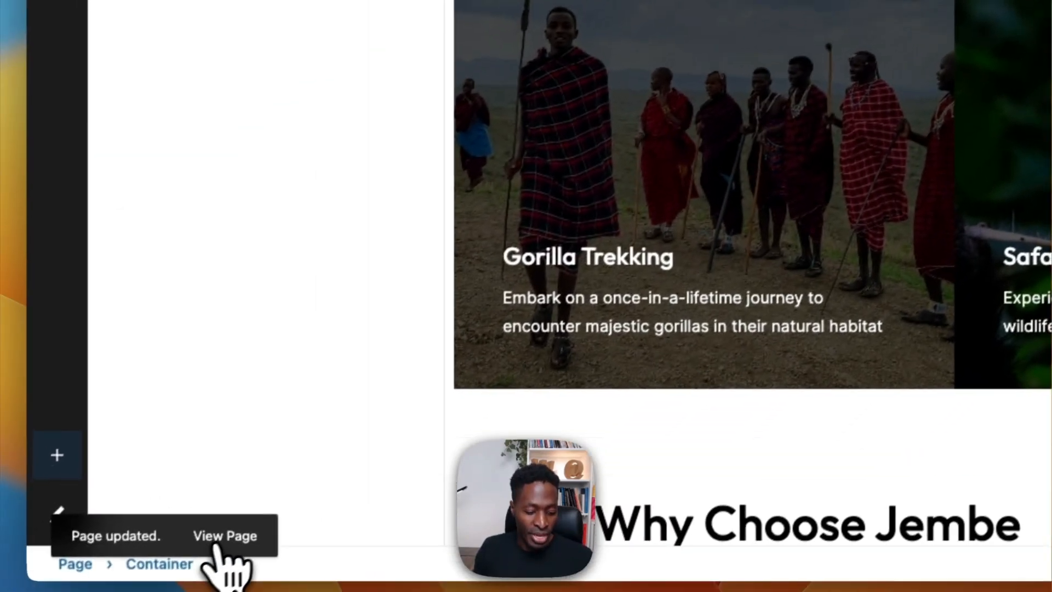
pyautogui.click(219, 547)
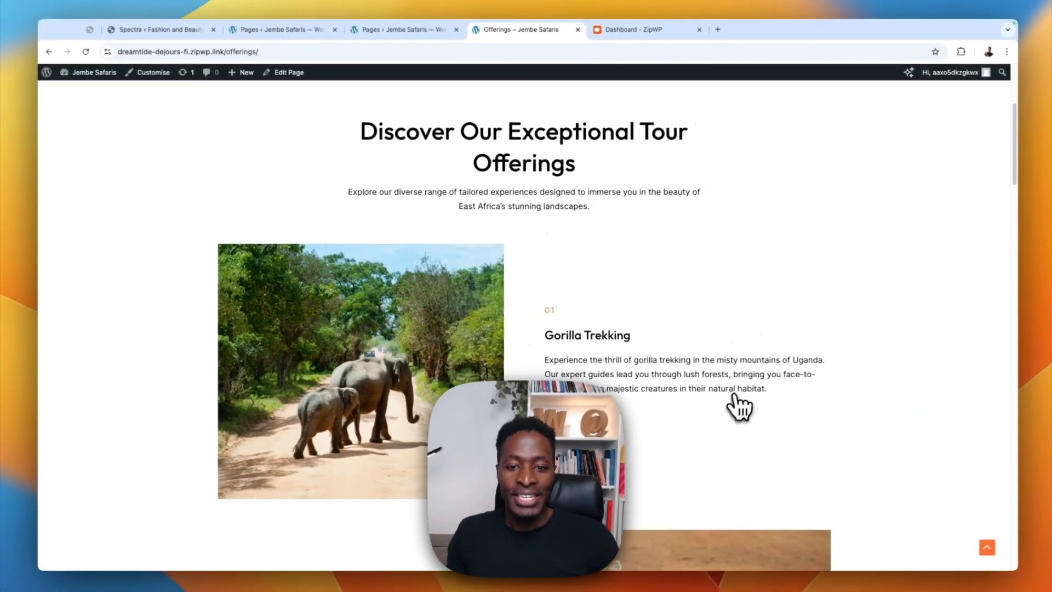
pyautogui.scroll(-15, 739, 407)
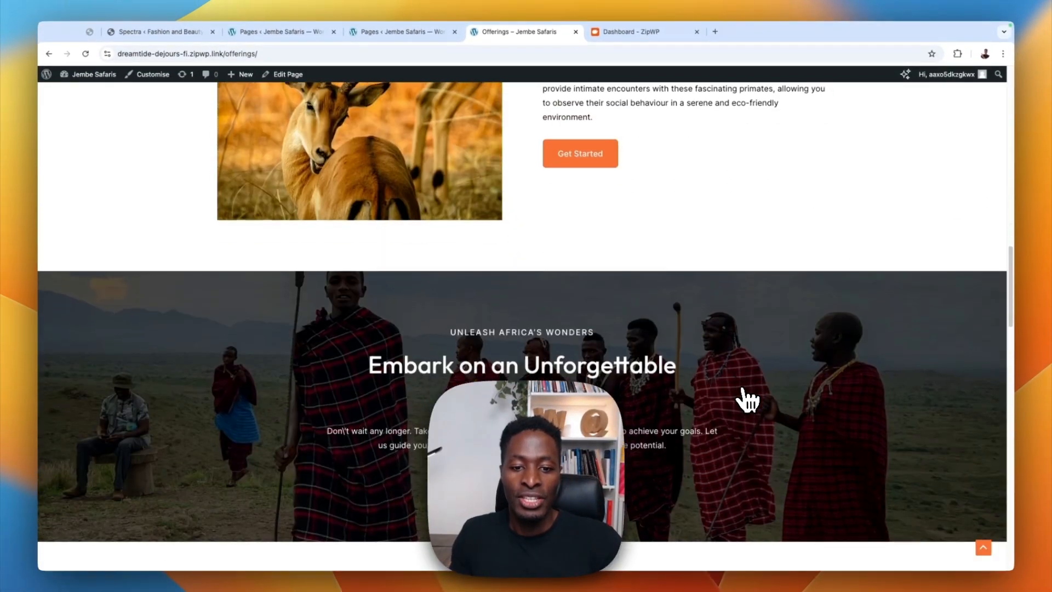
pyautogui.scroll(-3, 748, 399)
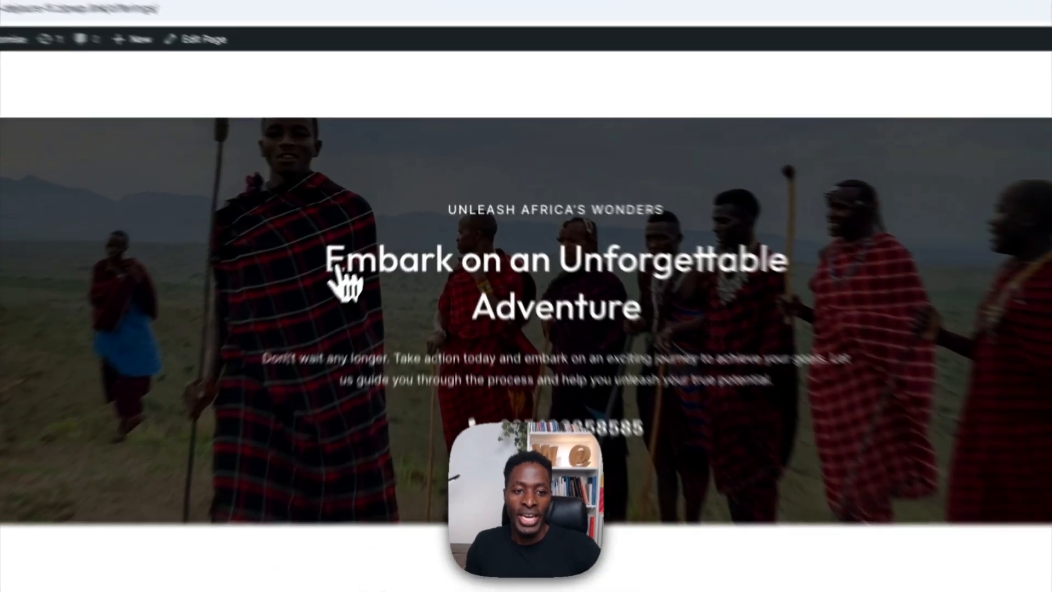
pyautogui.moveTo(379, 236); pyautogui.dragTo(681, 292)
pyautogui.click(577, 299)
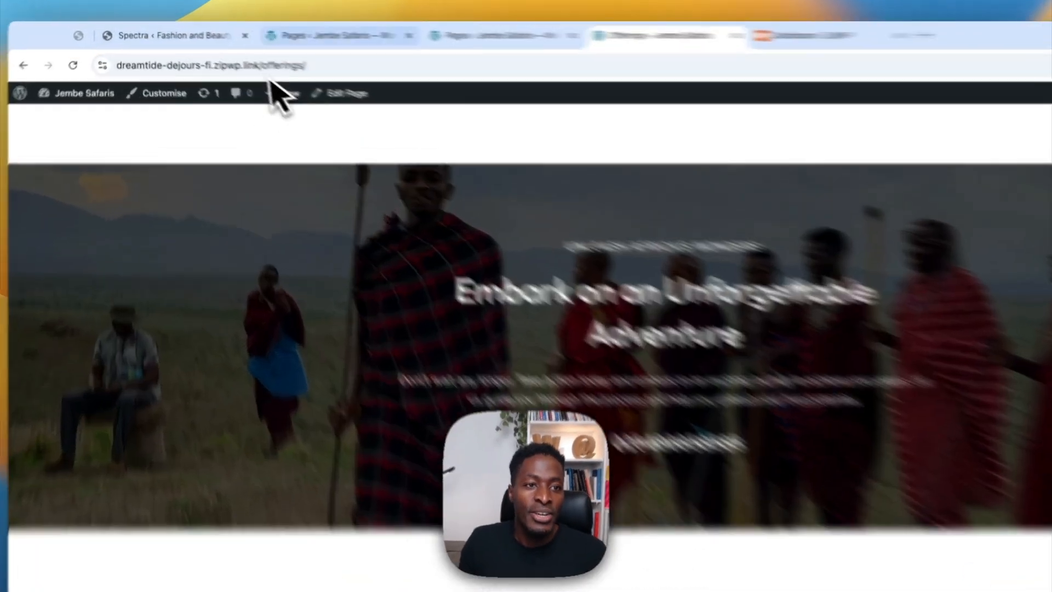
# Open Update AI from the Design Library settings and review the website name, description and contact details
pyautogui.click(304, 32)
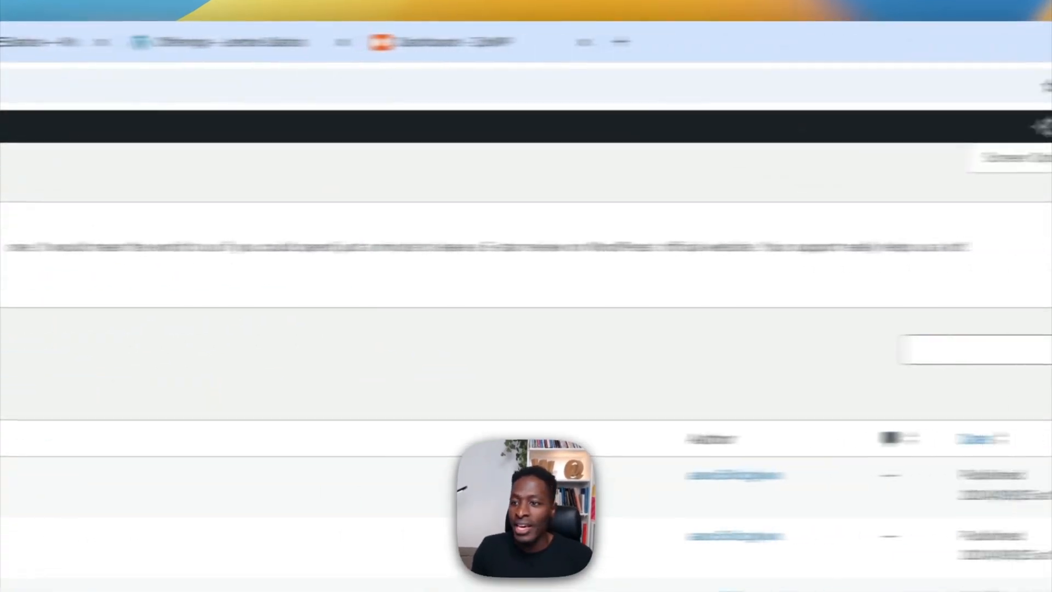
pyautogui.click(72, 44)
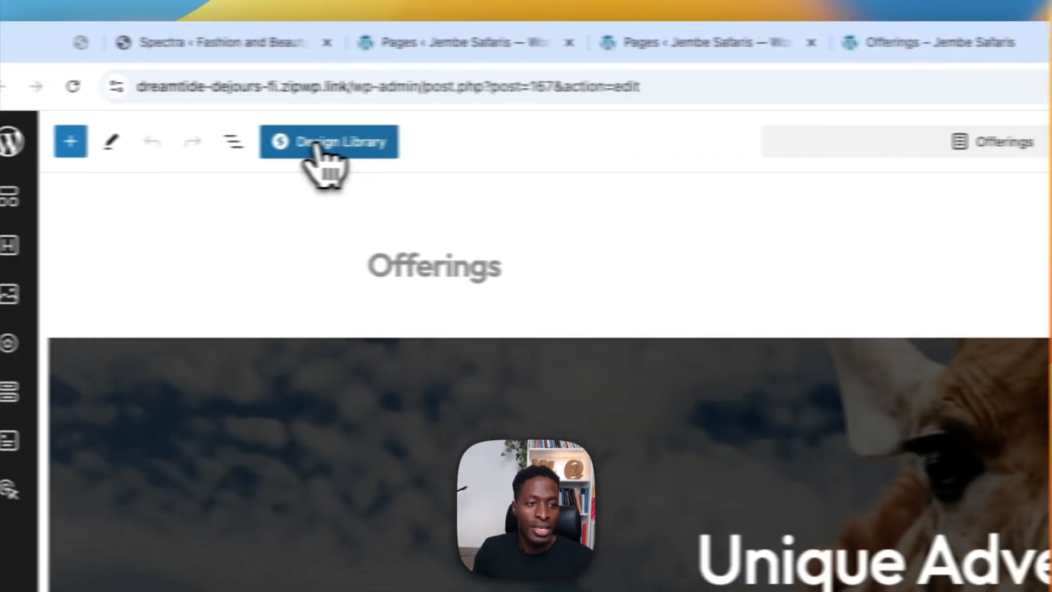
pyautogui.click(323, 143)
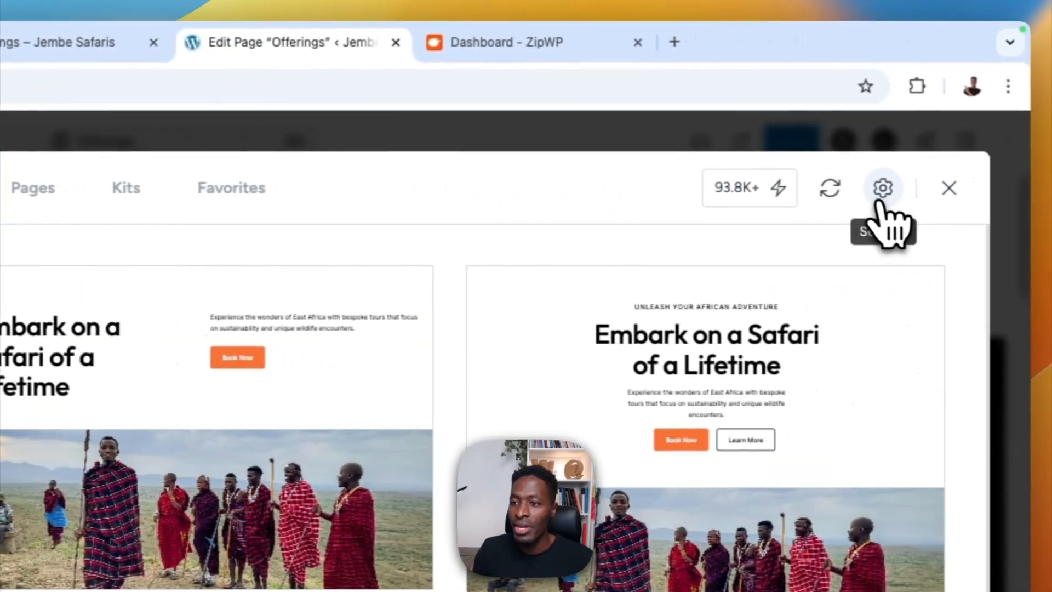
pyautogui.click(1030, 187)
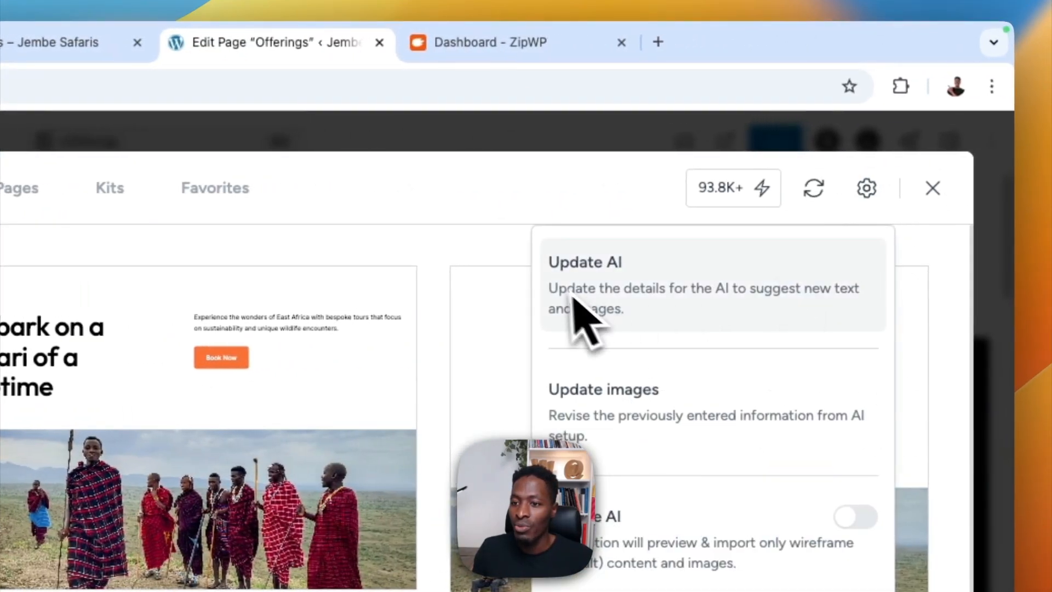
pyautogui.click(597, 273)
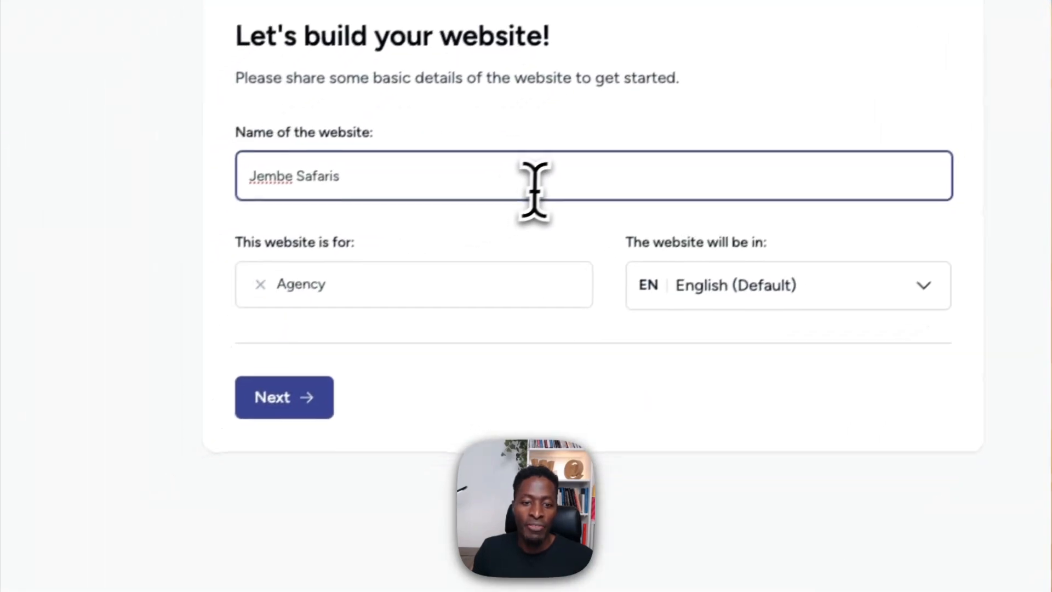
pyautogui.click(301, 403)
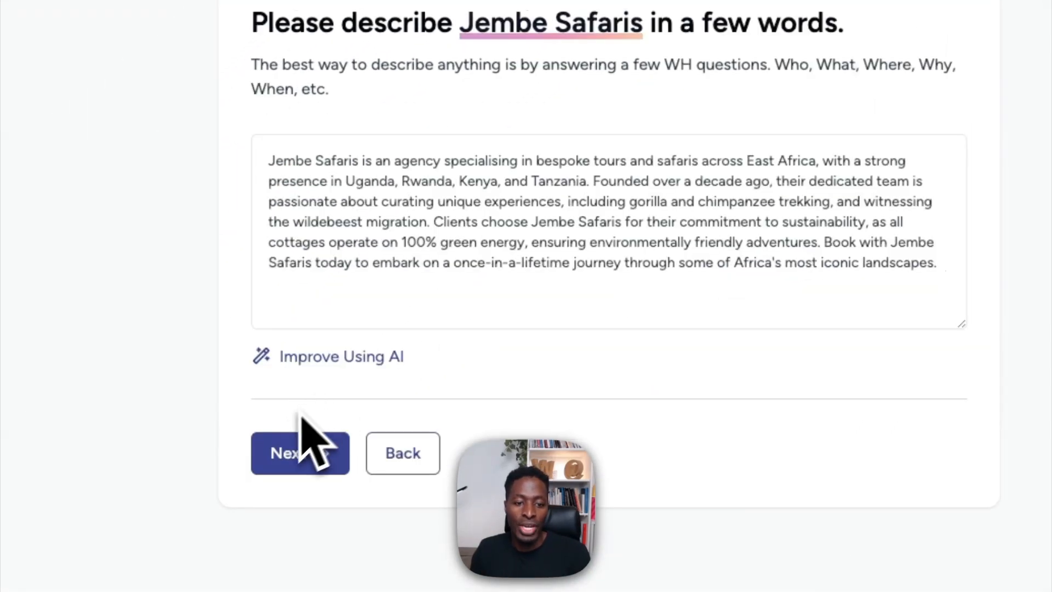
pyautogui.click(301, 448)
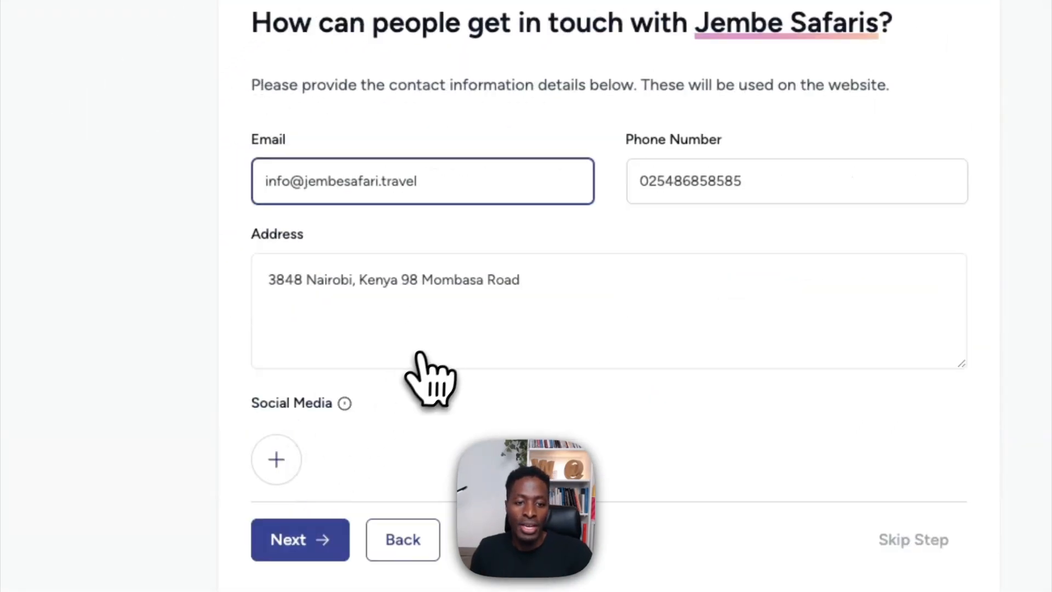
# Try clearing the phone number in the AI contact details, restore it, and close the extra Offerings editor tab
pyautogui.doubleClick(650, 174)
pyautogui.press('BackSpace')
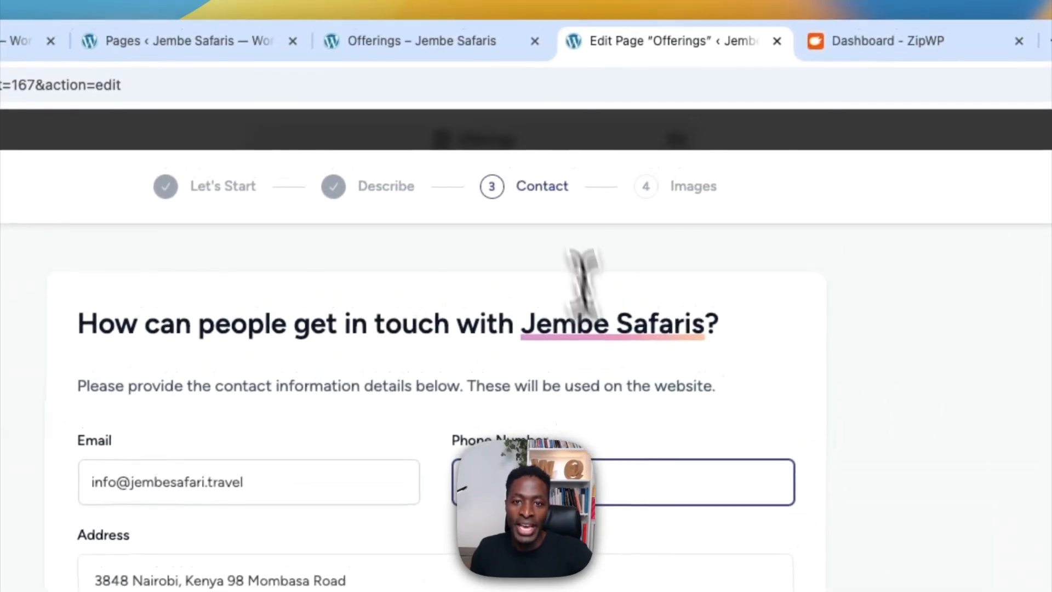
pyautogui.hotkey('ctrl', 'z')
pyautogui.click(420, 43)
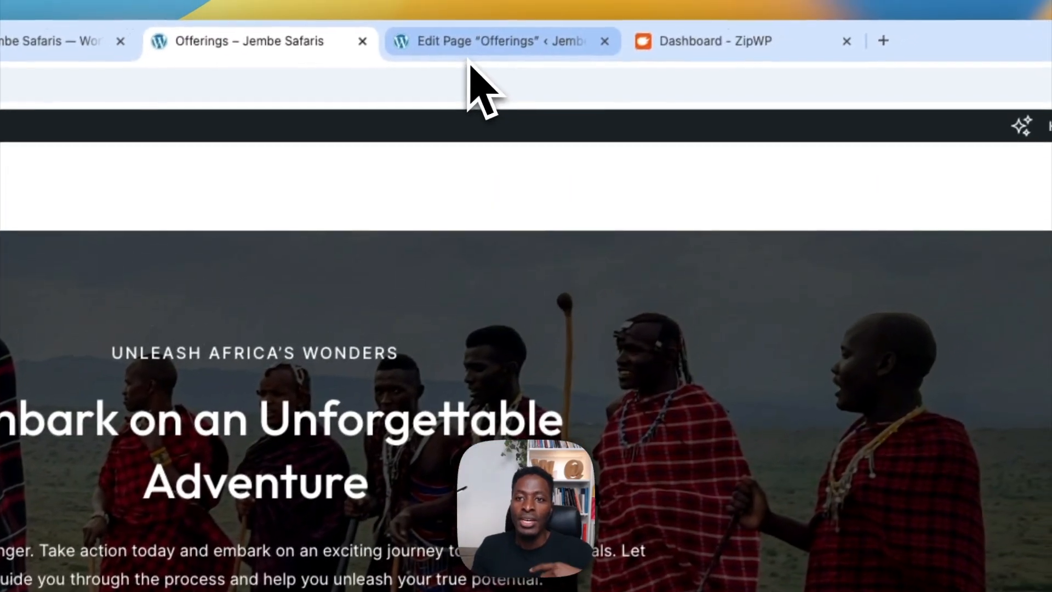
pyautogui.click(604, 41)
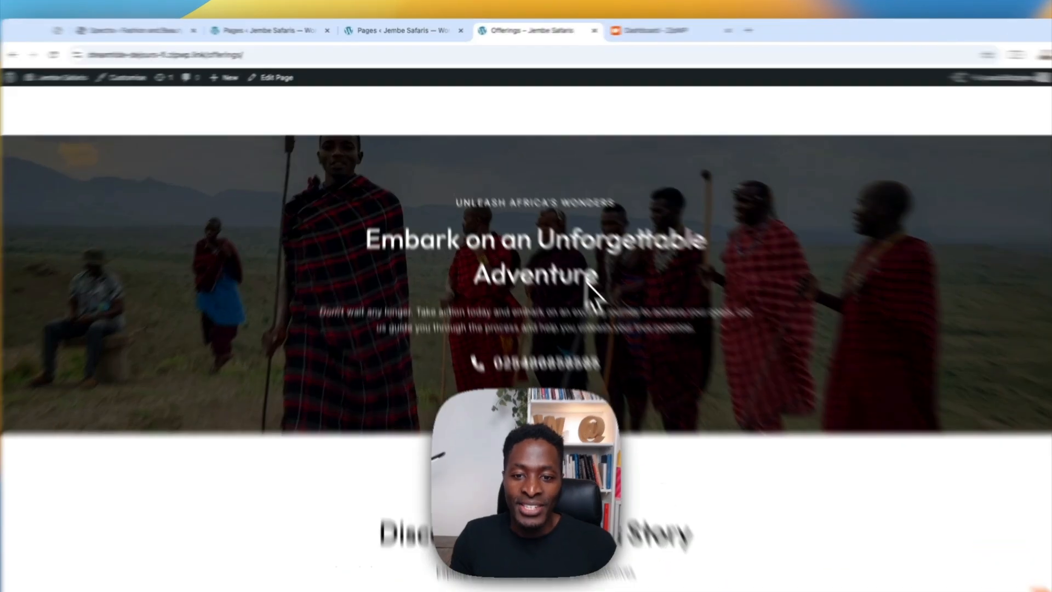
# Edit the Offerings page and replace the "Embark on an Unforgettable Adventure" heading with the AI assistant's shorter version, "Embark on an Unforgettable Journey."
pyautogui.moveTo(579, 254); pyautogui.dragTo(396, 231)
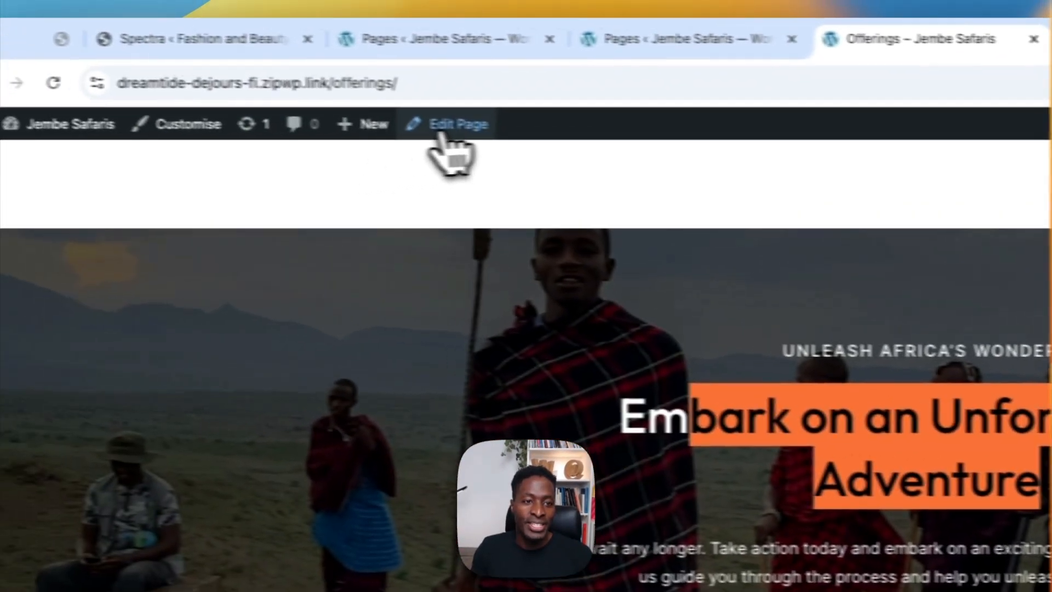
pyautogui.click(178, 105)
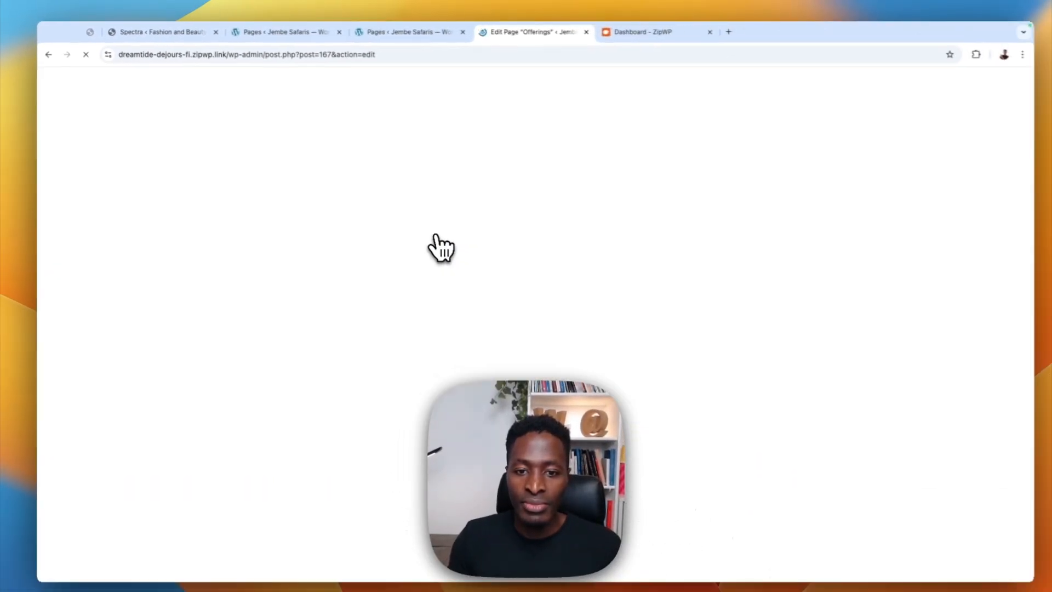
pyautogui.scroll(-20, 570, 359)
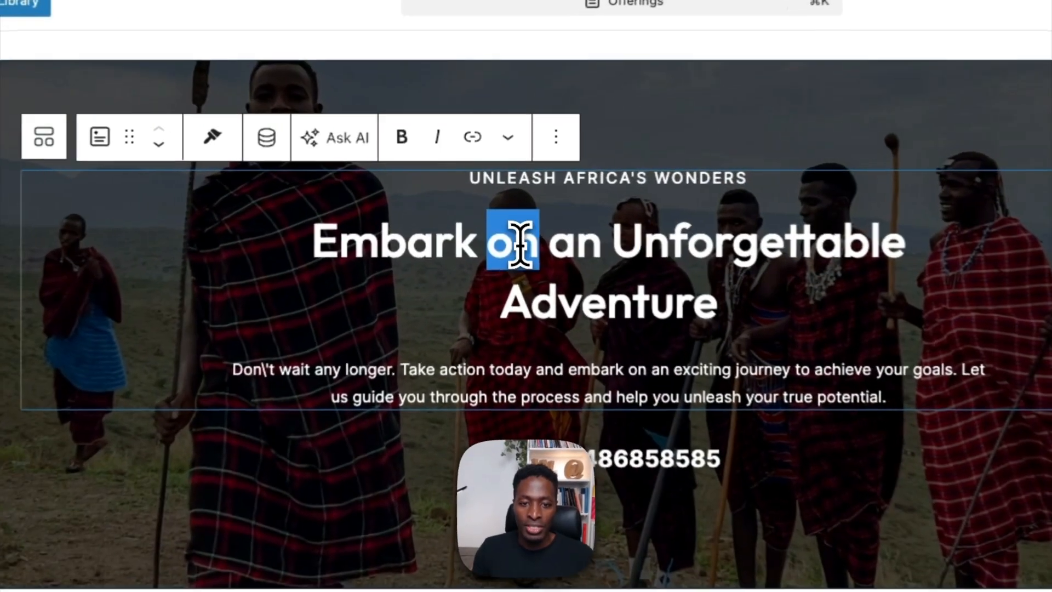
pyautogui.tripleClick(512, 207)
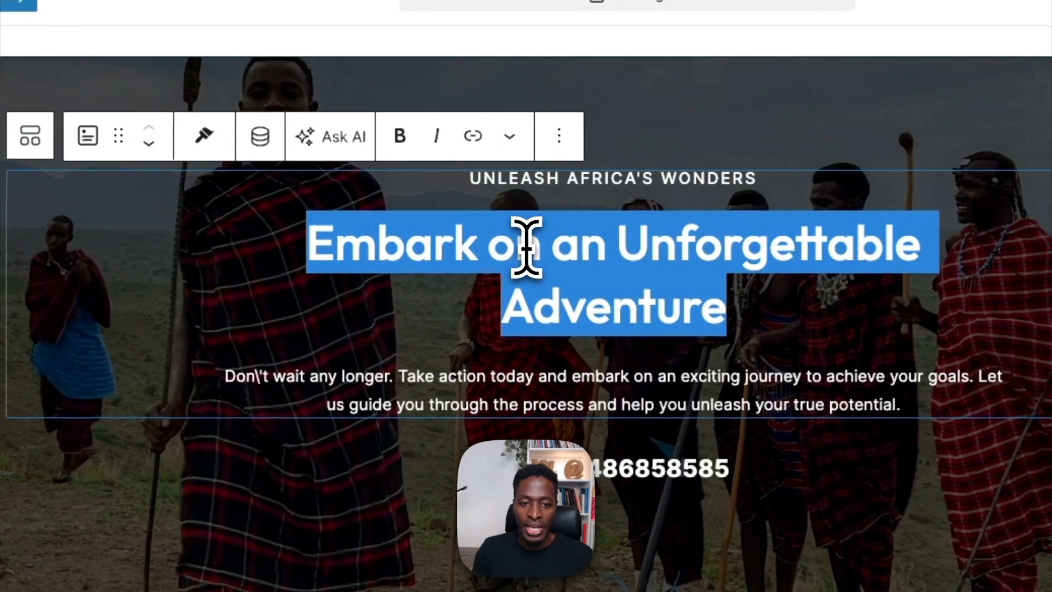
pyautogui.click(375, 157)
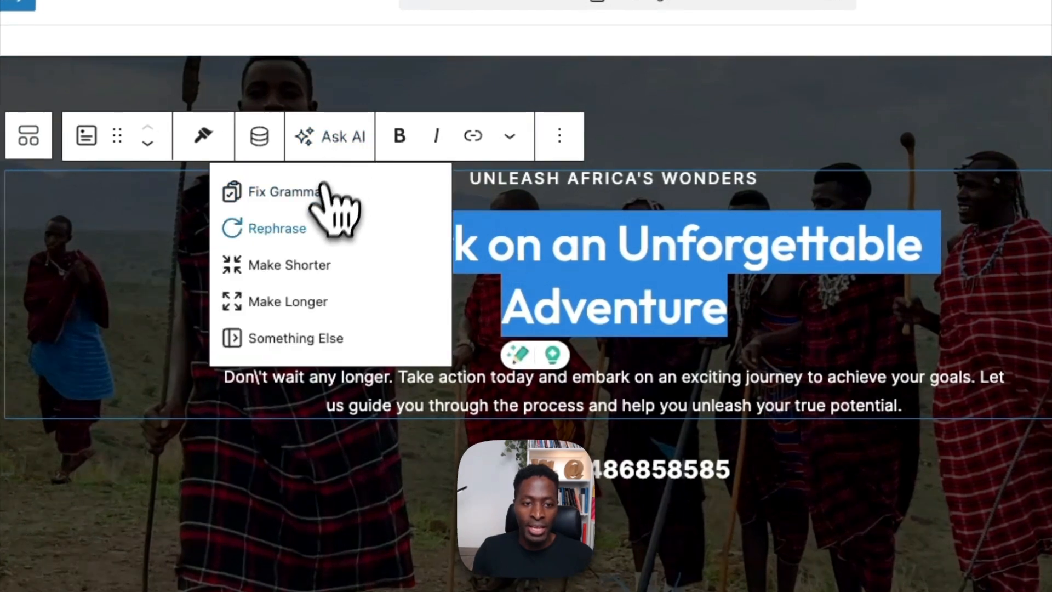
pyautogui.click(302, 266)
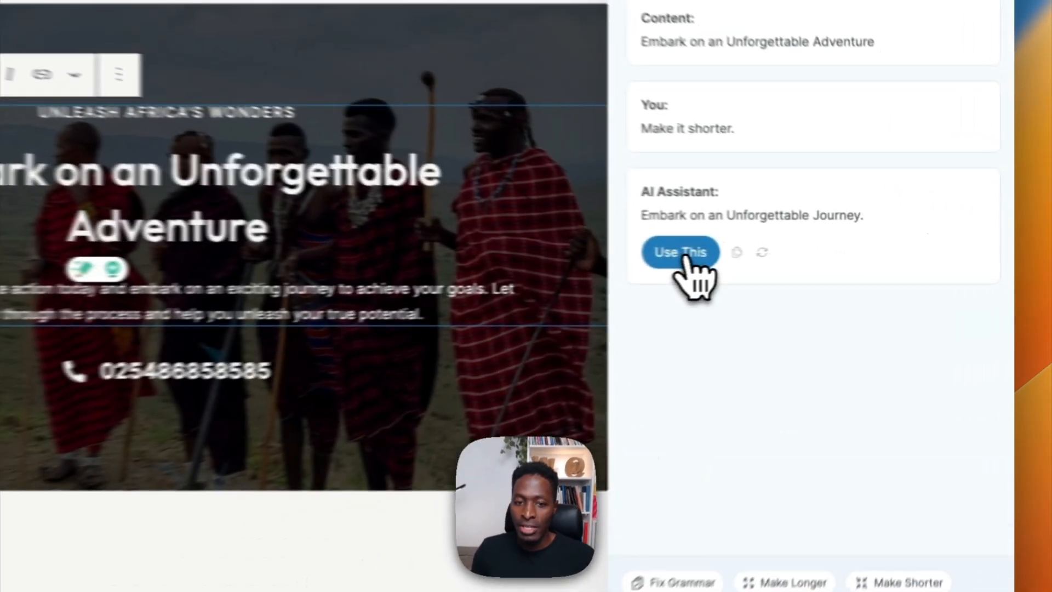
pyautogui.click(830, 253)
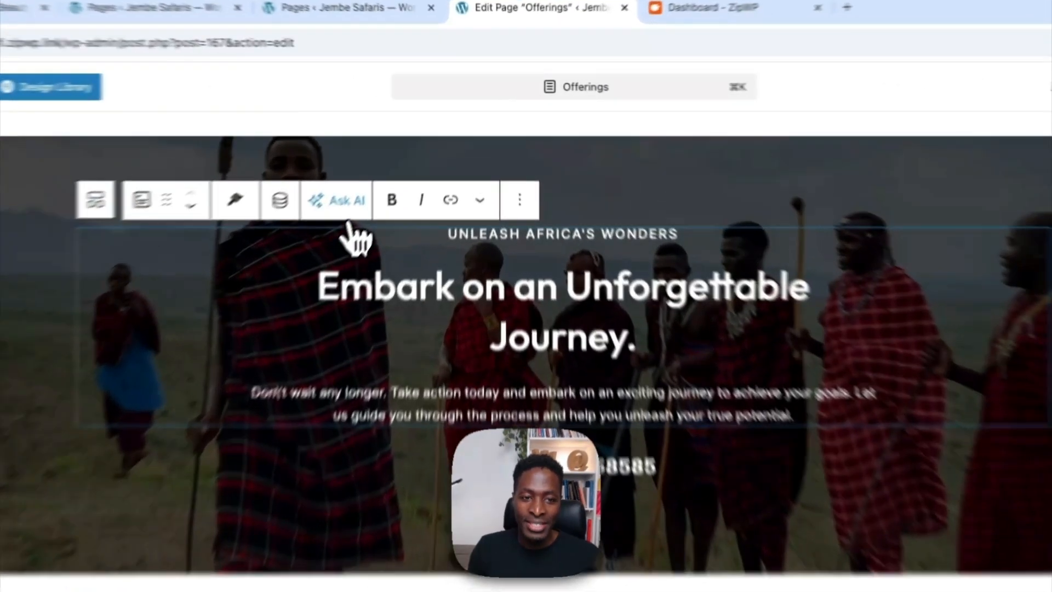
# Have the AI assistant shorten the call-to-action heading again, apply "Start an Unforgettable Journey.", and save the page
pyautogui.click(398, 153)
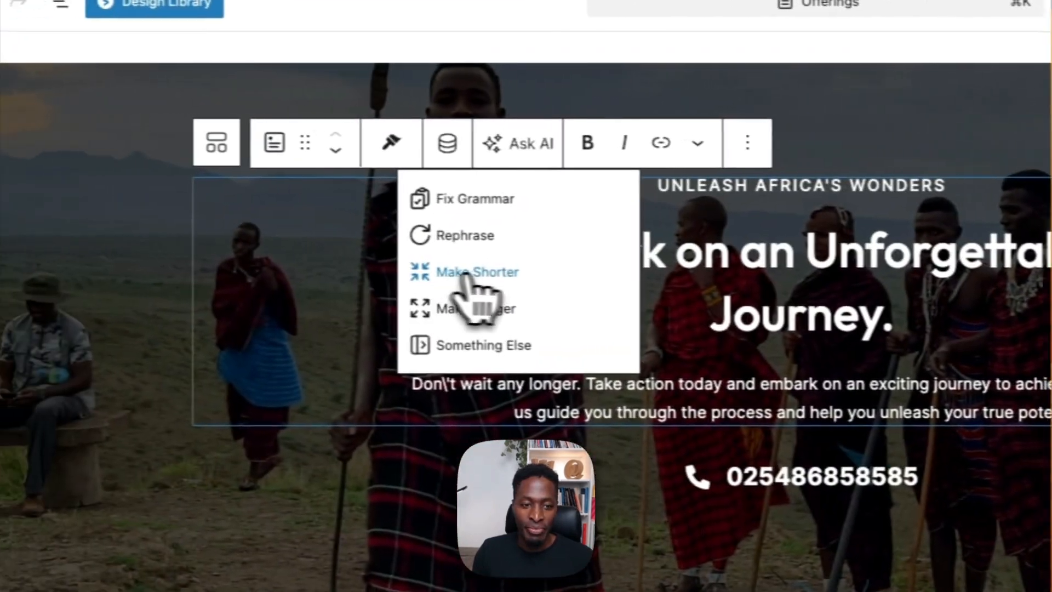
pyautogui.click(463, 273)
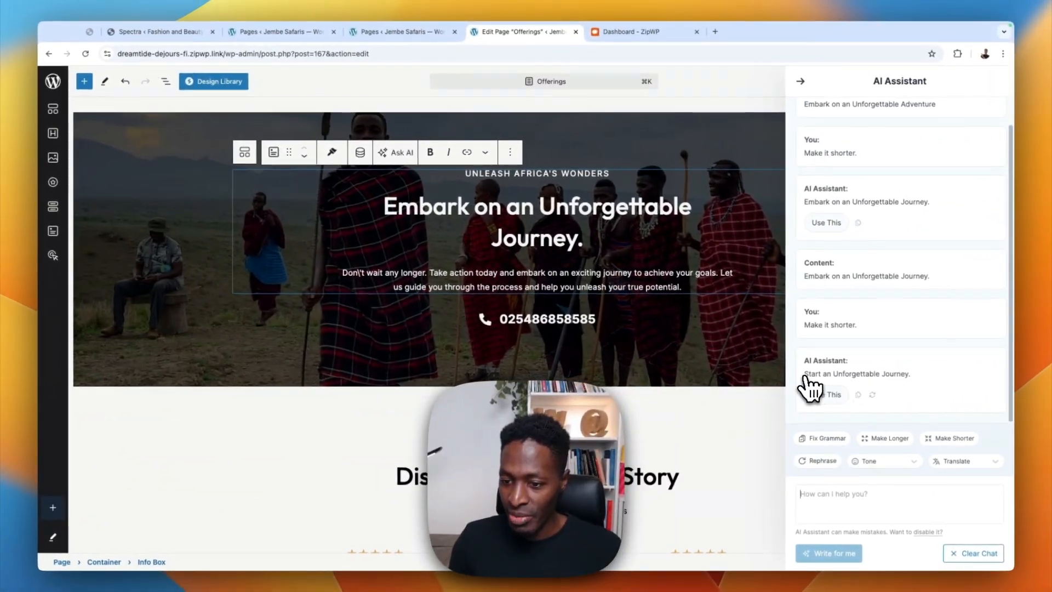
pyautogui.click(825, 393)
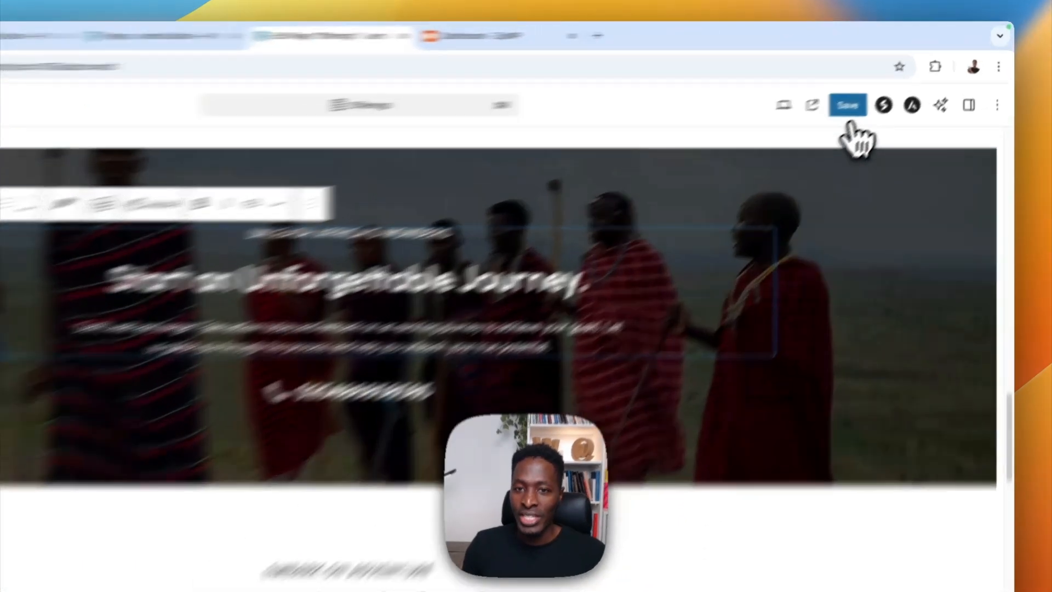
pyautogui.click(894, 81)
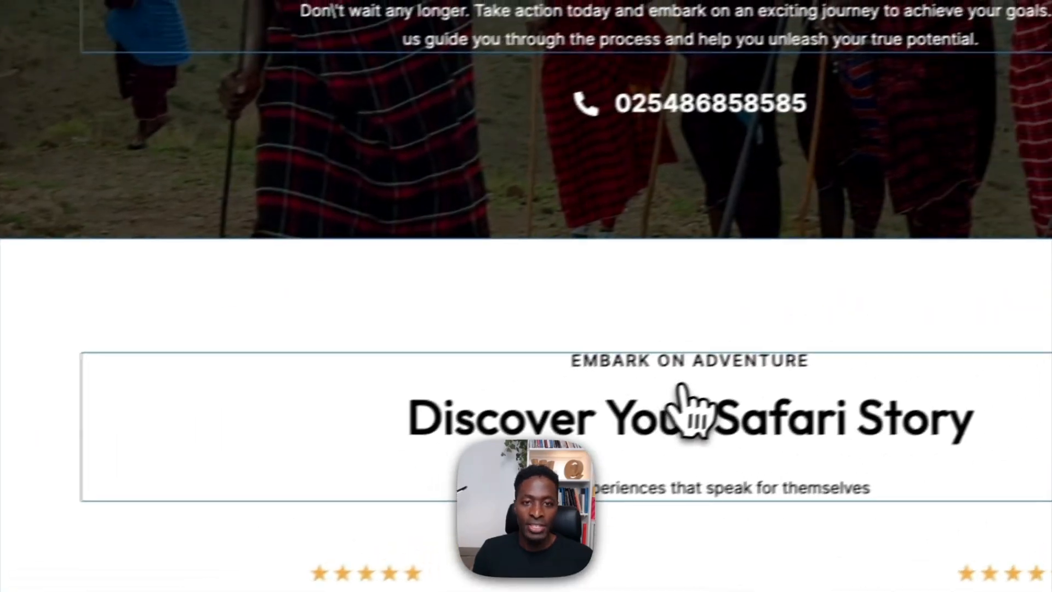
# Review the published Offerings page, checking the call-to-action heading, testimonials and "Embark on Unforgettable Journeys" services section
pyautogui.scroll(-10, 1020, 292)
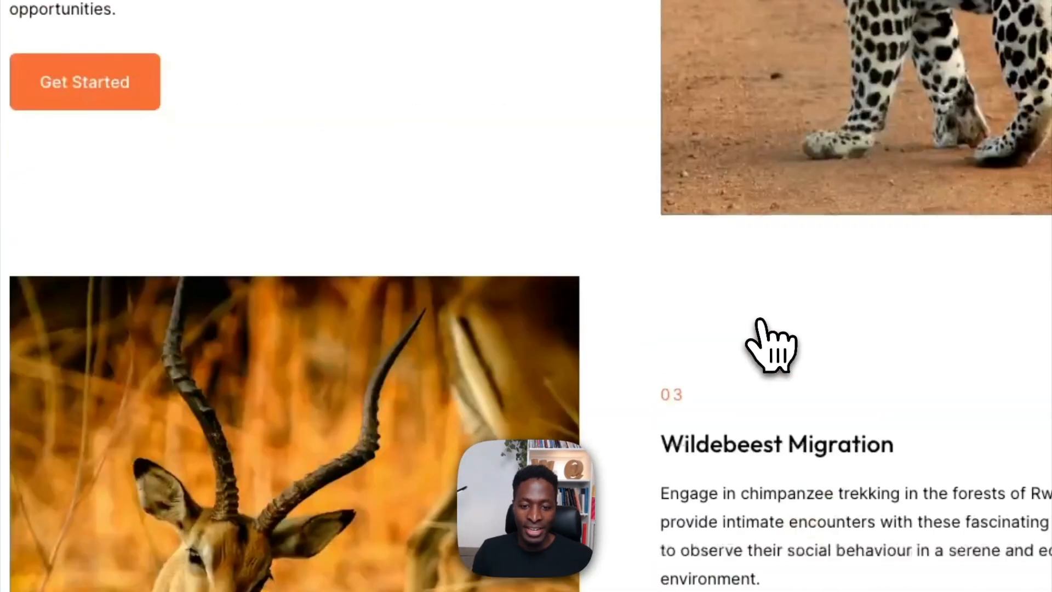
pyautogui.scroll(-10, 771, 345)
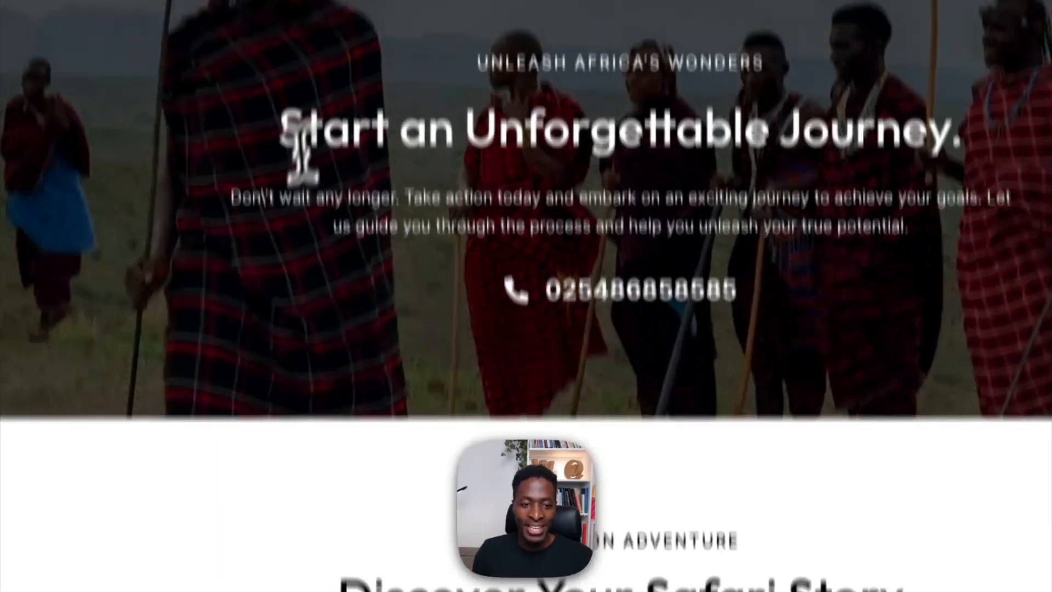
pyautogui.moveTo(282, 264); pyautogui.dragTo(965, 268)
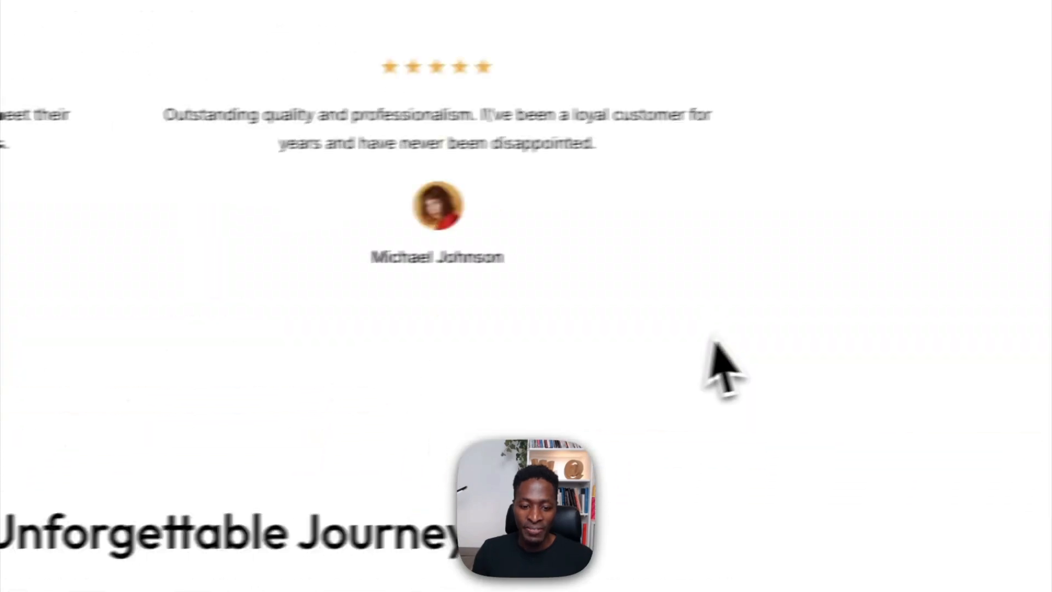
pyautogui.scroll(-10, 712, 345)
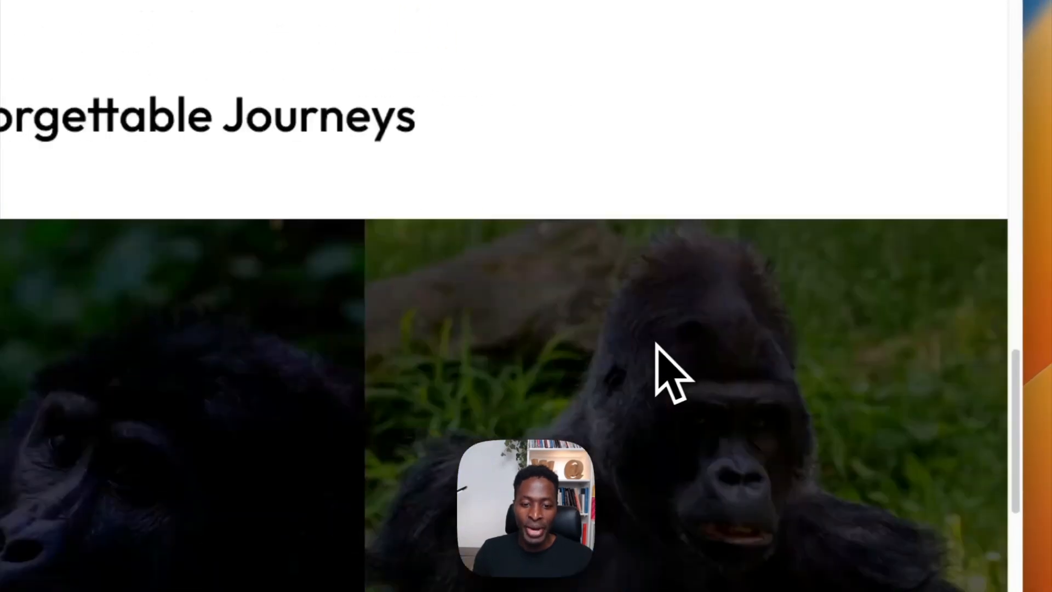
pyautogui.scroll(4, 650, 365)
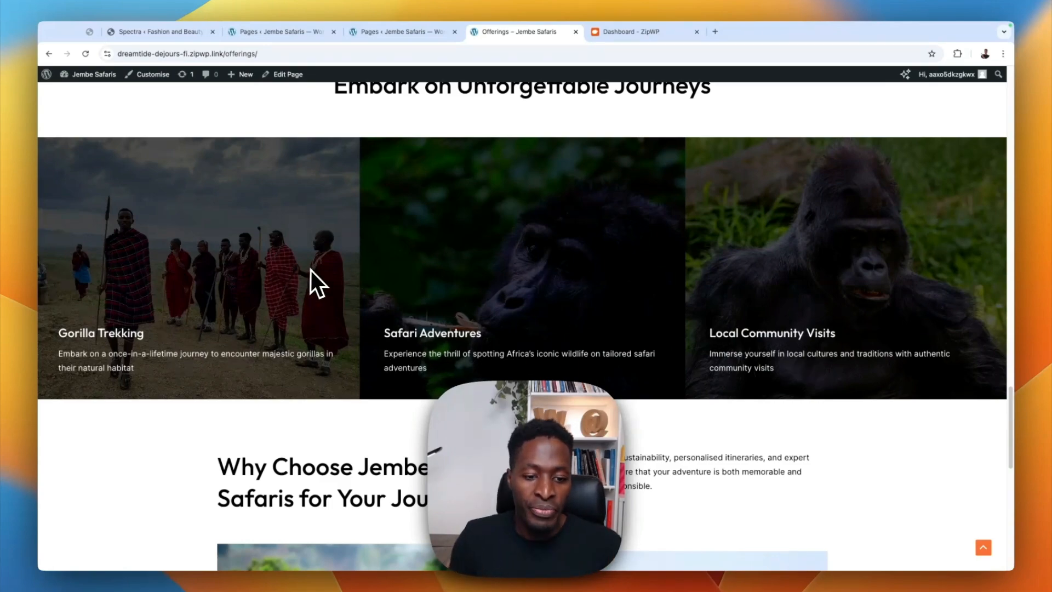
pyautogui.scroll(20, 537, 339)
pyautogui.scroll(15, 541, 340)
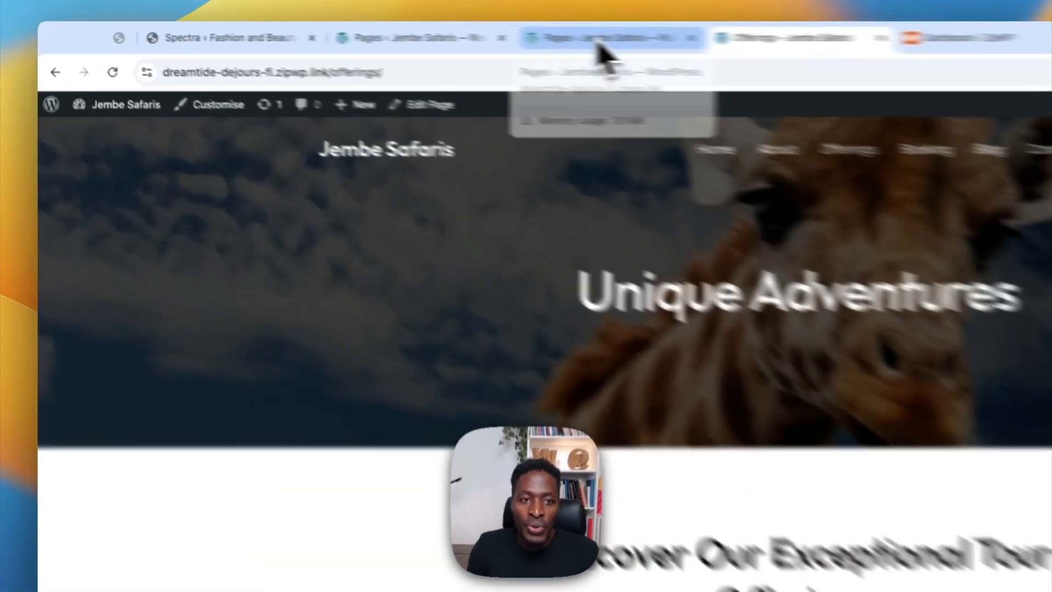
# Switch from the Pages list to the site's posts and start a new blog post
pyautogui.click(396, 32)
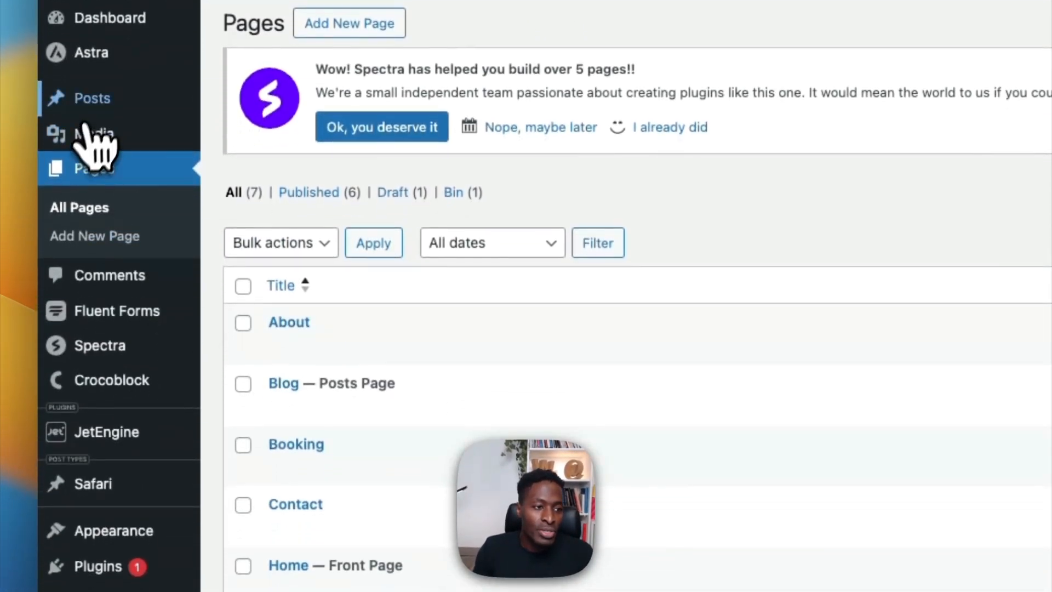
pyautogui.moveTo(95, 263)
pyautogui.click(98, 118)
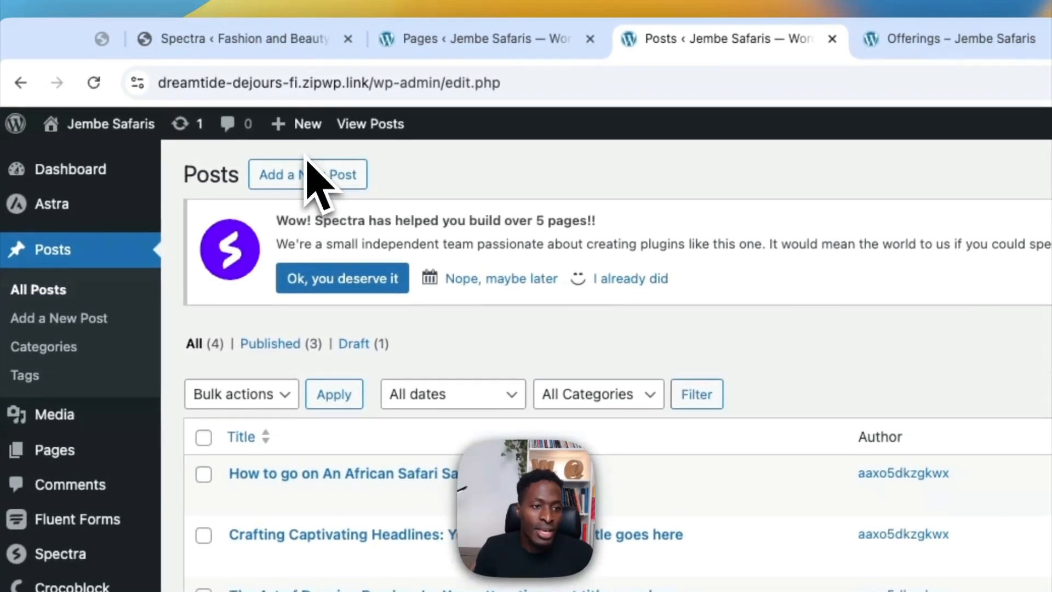
pyautogui.click(313, 179)
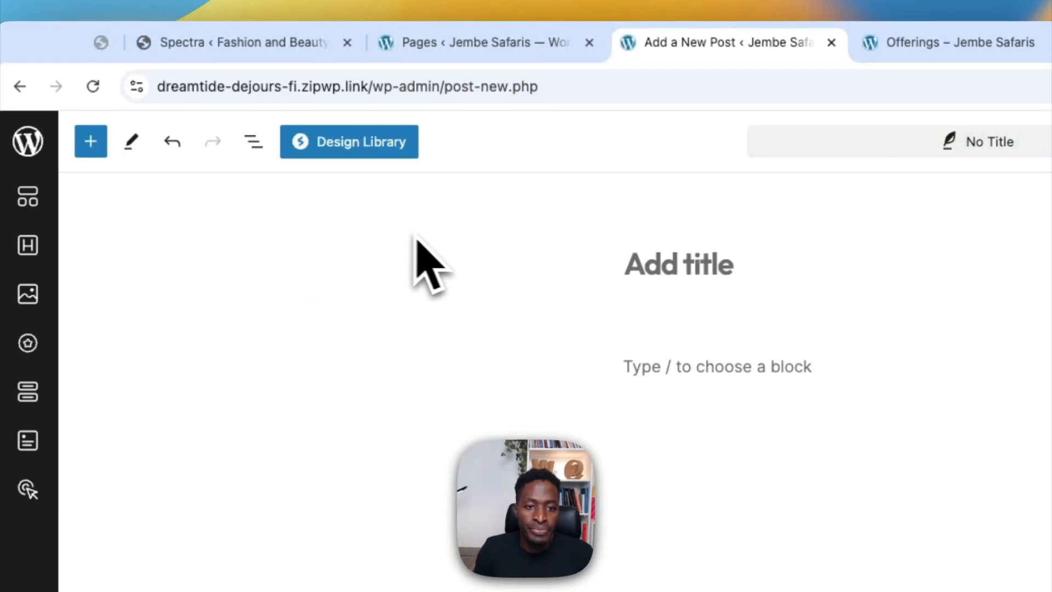
# Ask the AI assistant: "I want to create a blog post about Wildbeast migration. Suggest me a tittle?"
pyautogui.click(922, 119)
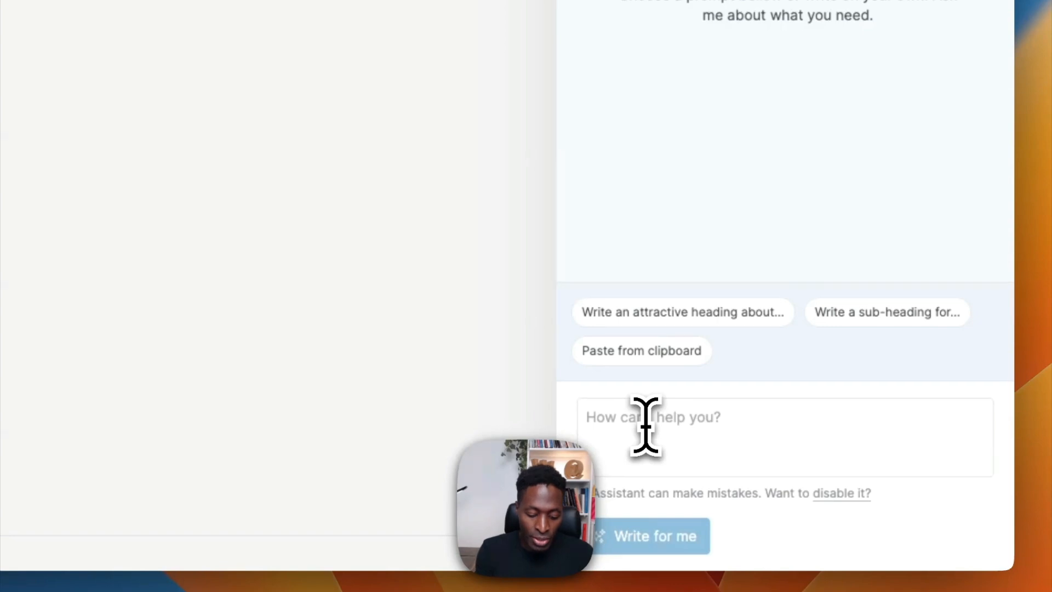
pyautogui.write('I want to create a blog post about Wildbeast migration. Suggest me a tittle?')
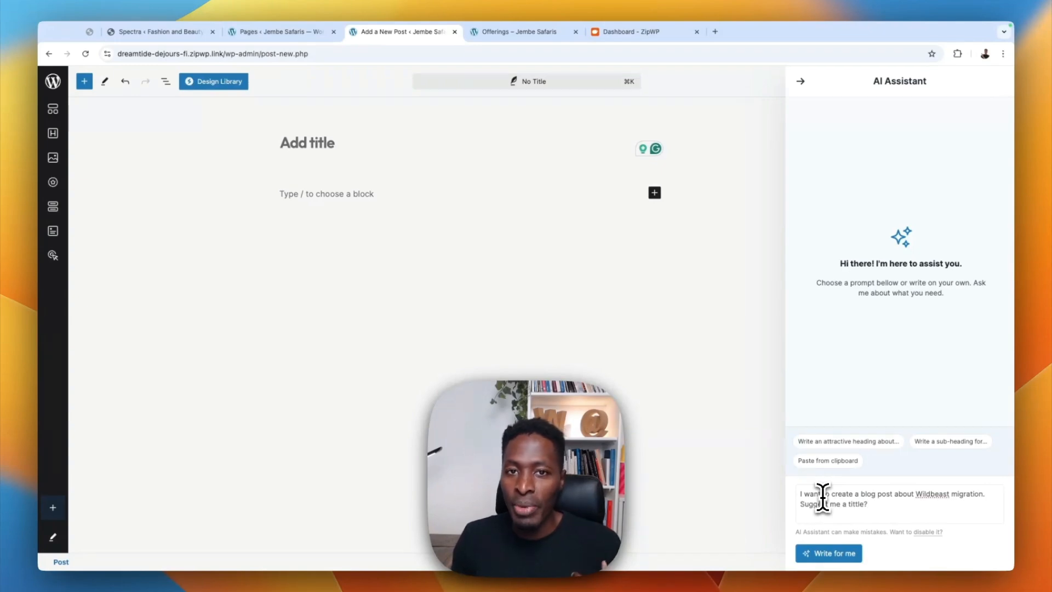
pyautogui.click(831, 554)
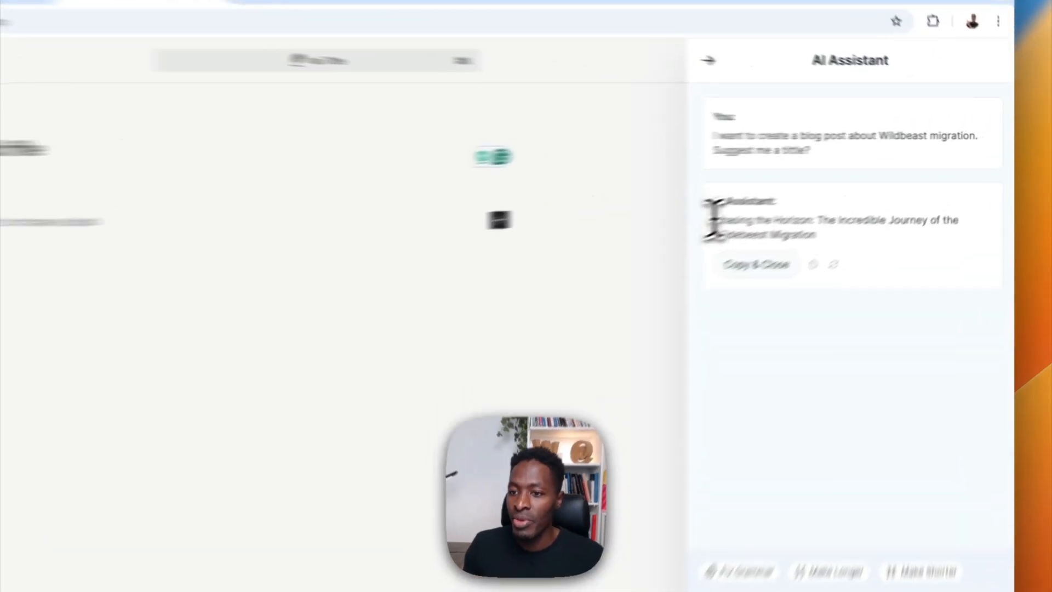
# Copy the suggested title "Chasing the Horizon: The Incredible Journey of the Wildebeest Migration" into the post's title
pyautogui.moveTo(800, 194); pyautogui.dragTo(925, 214)
pyautogui.press('super+c')
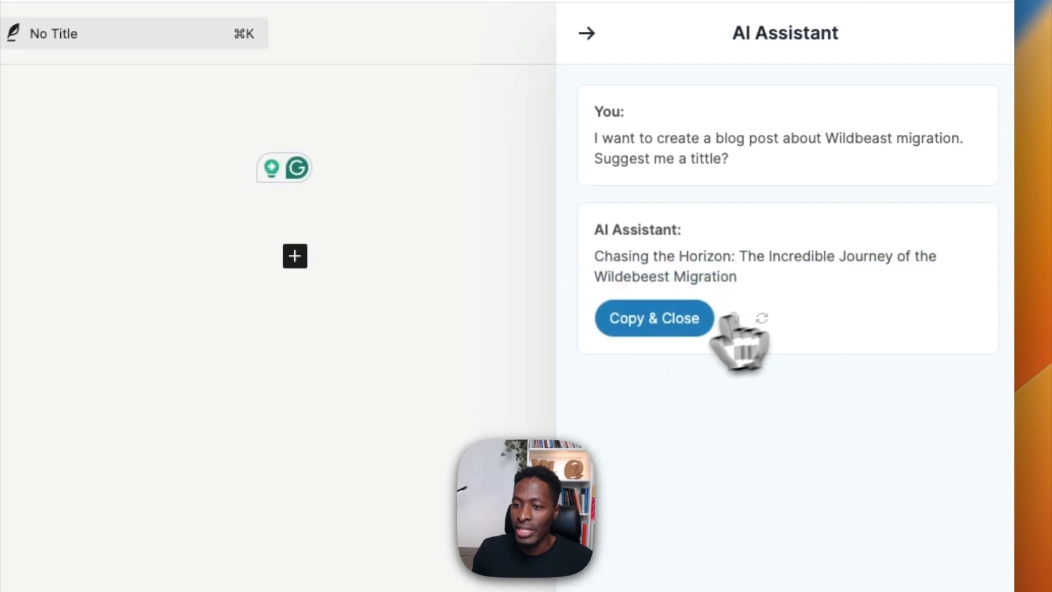
pyautogui.click(655, 323)
pyautogui.click(460, 202)
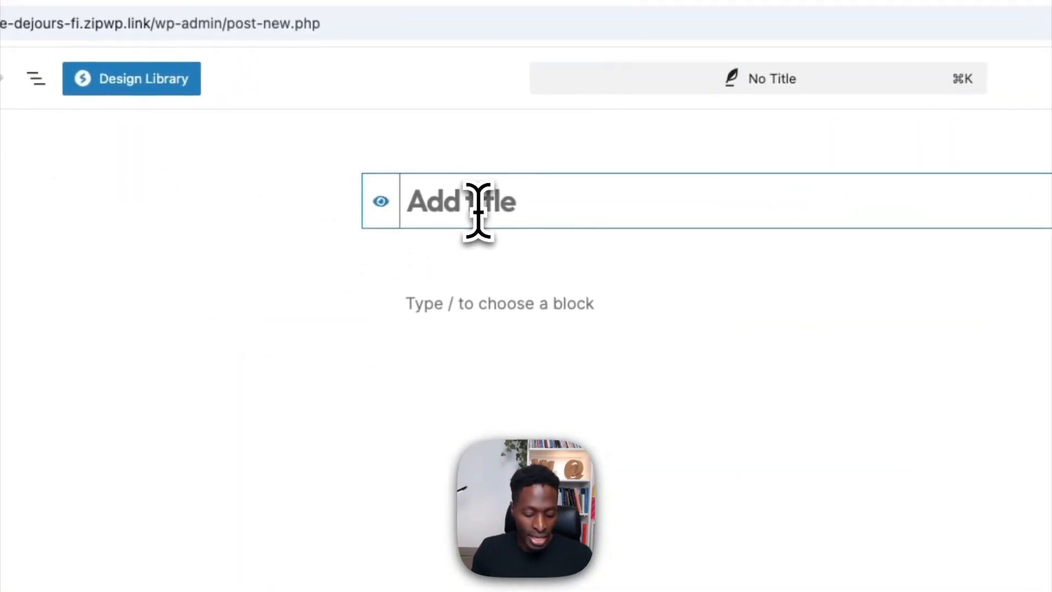
pyautogui.press('super+v')
# Ask the AI assistant to write and explain 5 reasons someone should go on a wildebeest safari
pyautogui.click(512, 351)
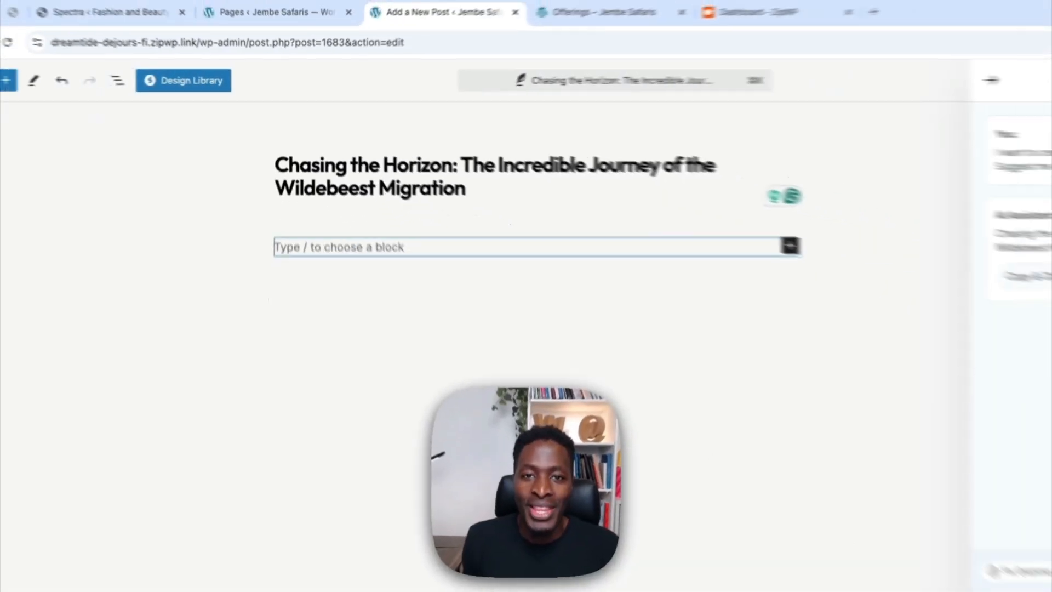
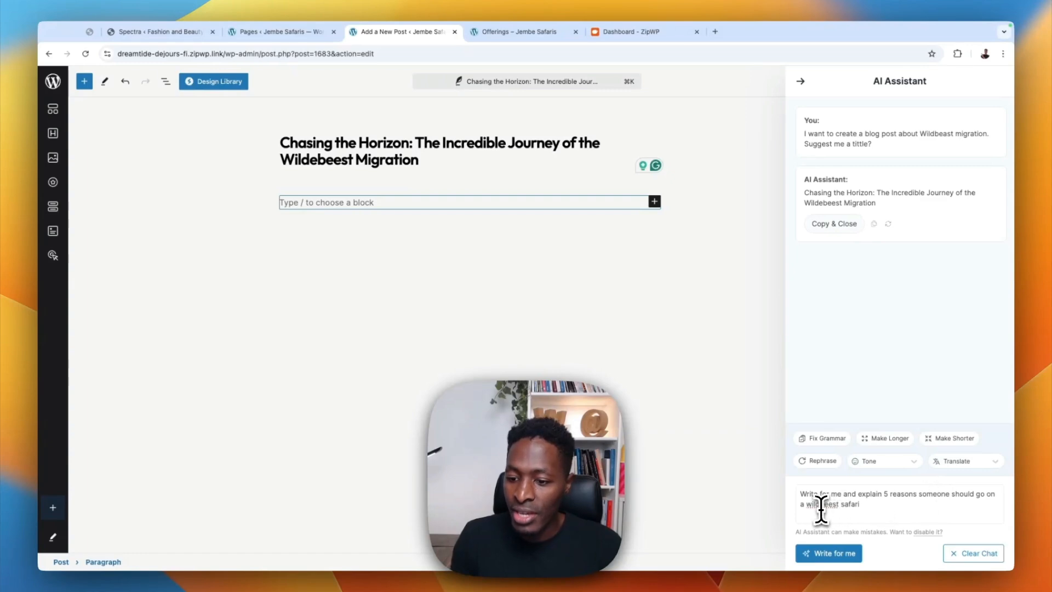
pyautogui.click(784, 550)
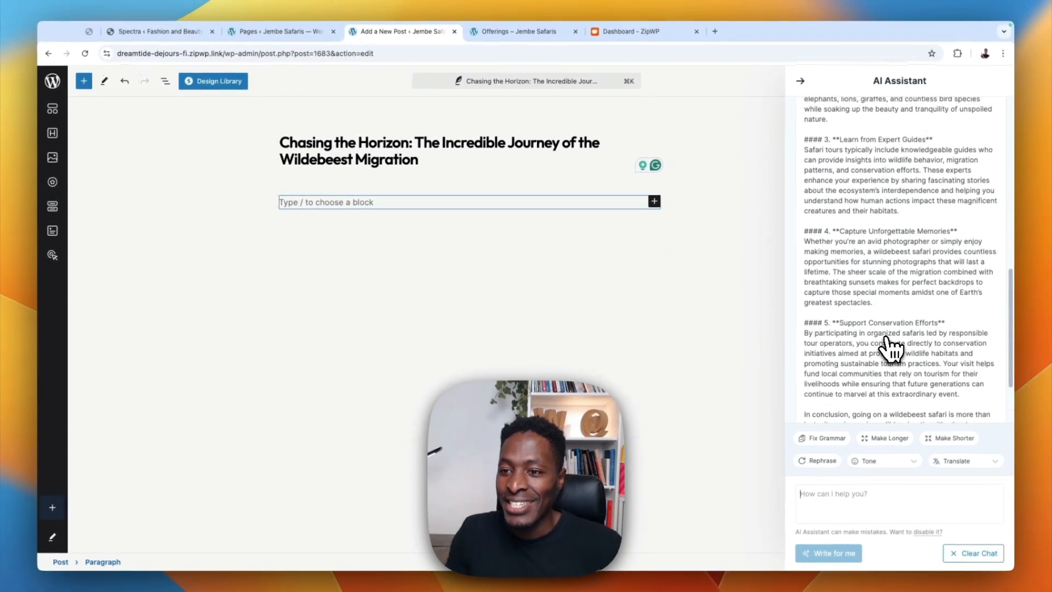
# Read through the AI-generated safari article, checking its introduction and the heading of each of the five reasons
pyautogui.scroll(10, 890, 348)
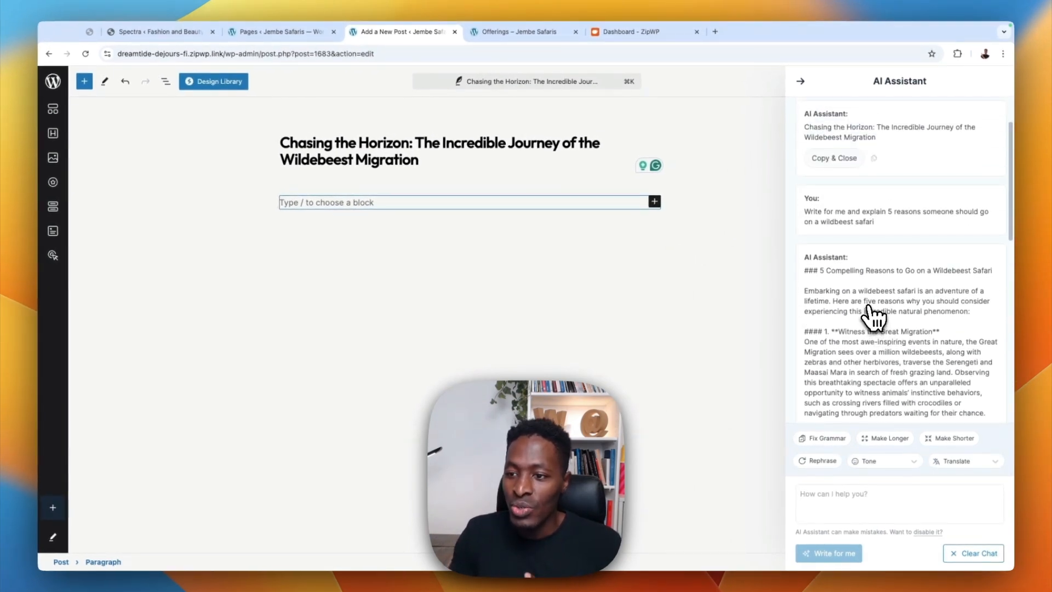
pyautogui.scroll(-4, 893, 312)
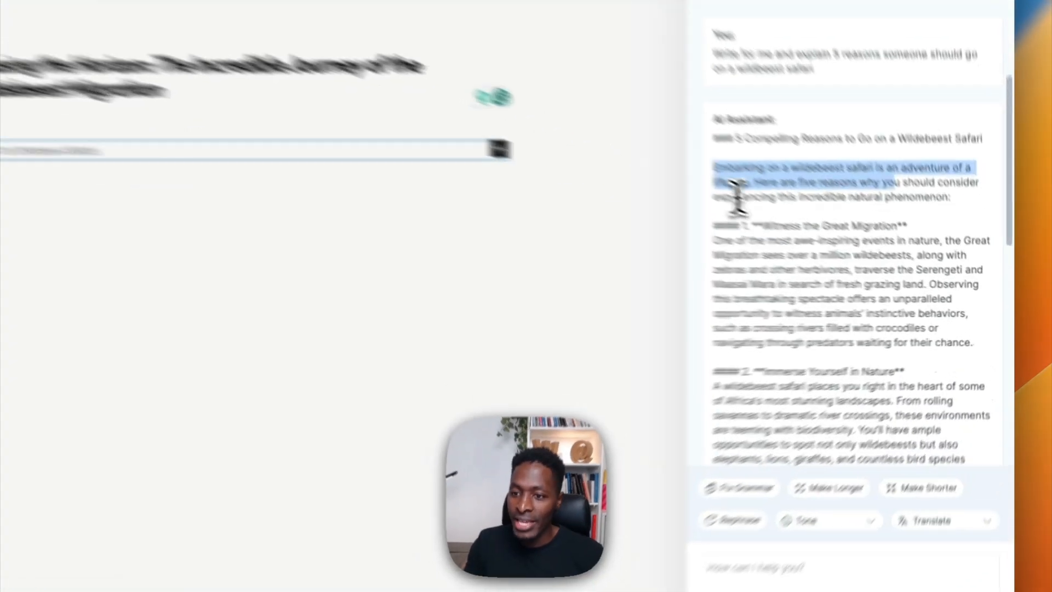
pyautogui.moveTo(610, 117); pyautogui.dragTo(955, 167)
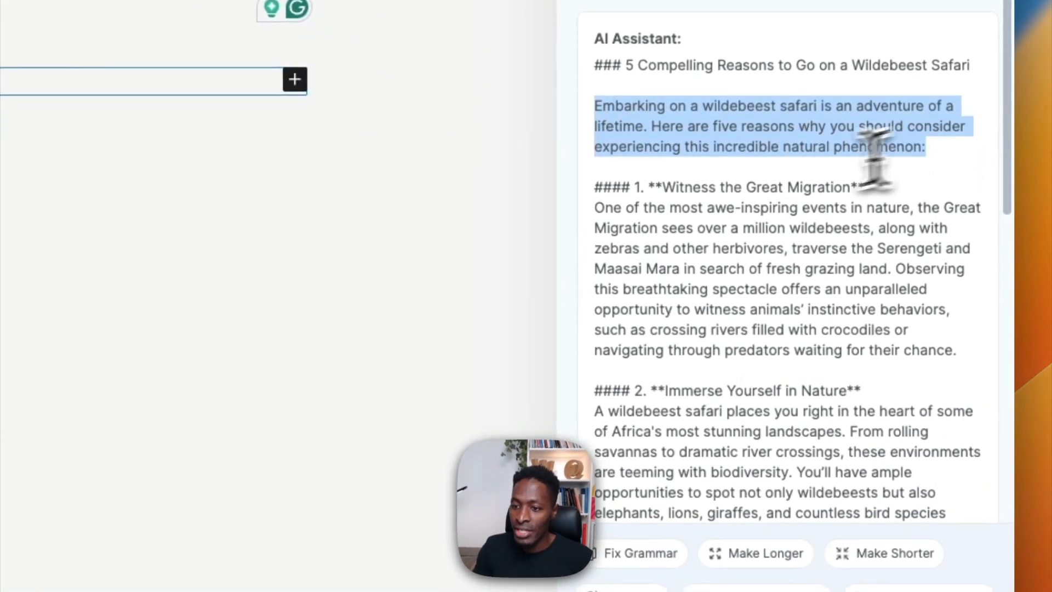
pyautogui.moveTo(663, 186); pyautogui.dragTo(742, 189)
pyautogui.scroll(-5, 772, 285)
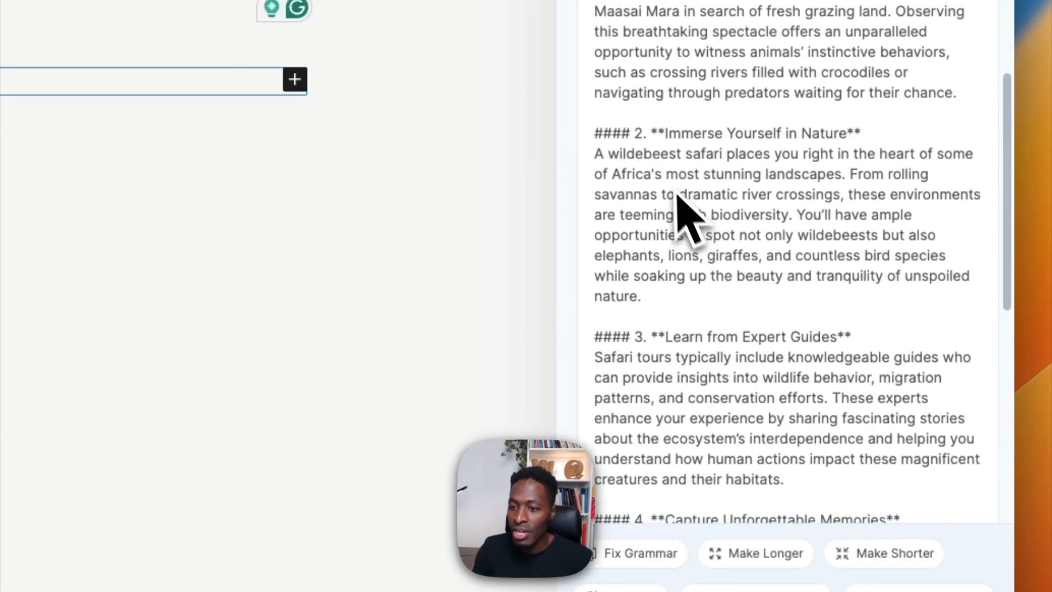
pyautogui.moveTo(665, 134); pyautogui.dragTo(848, 137)
pyautogui.scroll(-1, 707, 378)
pyautogui.moveTo(681, 263); pyautogui.dragTo(837, 264)
pyautogui.scroll(-3, 697, 476)
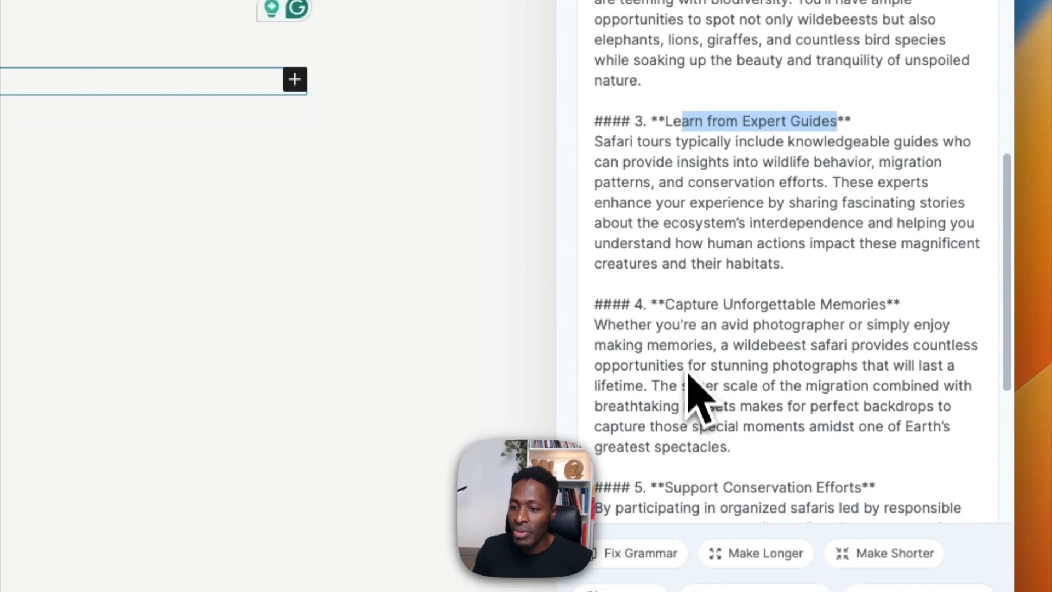
pyautogui.moveTo(675, 304); pyautogui.dragTo(882, 304)
pyautogui.scroll(-5, 704, 493)
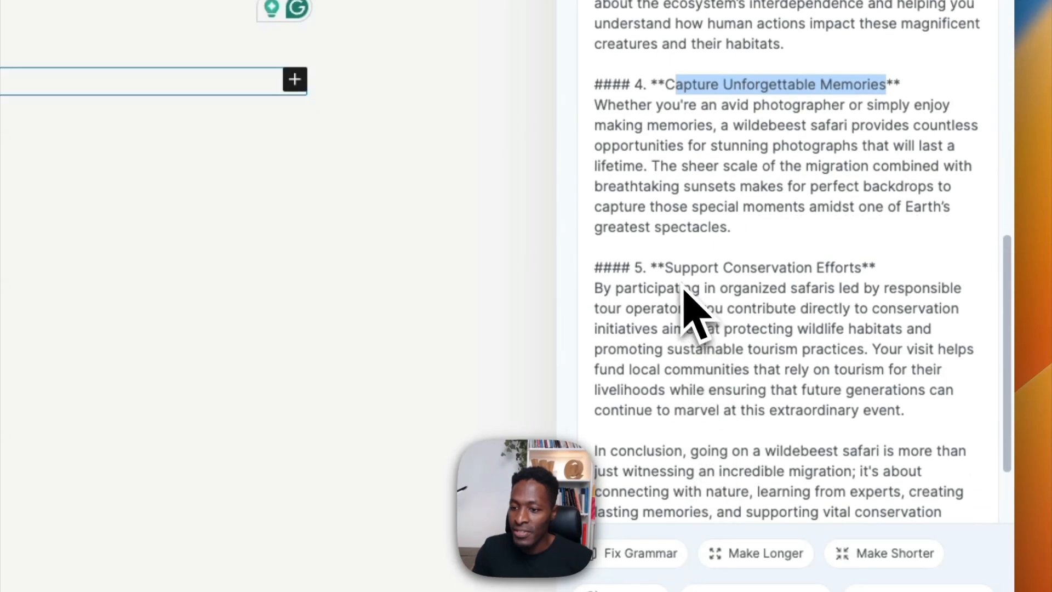
pyautogui.moveTo(664, 268); pyautogui.dragTo(851, 269)
pyautogui.scroll(-1, 788, 433)
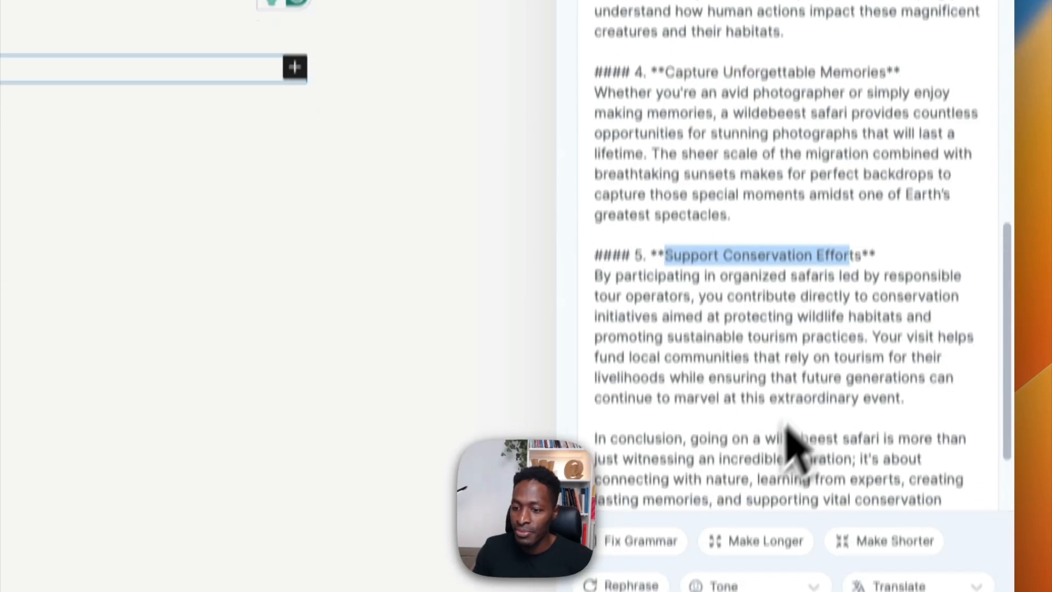
# Copy the complete AI-generated article on five reasons for a wildebeest safari into the post body and review it
pyautogui.scroll(-5, 788, 438)
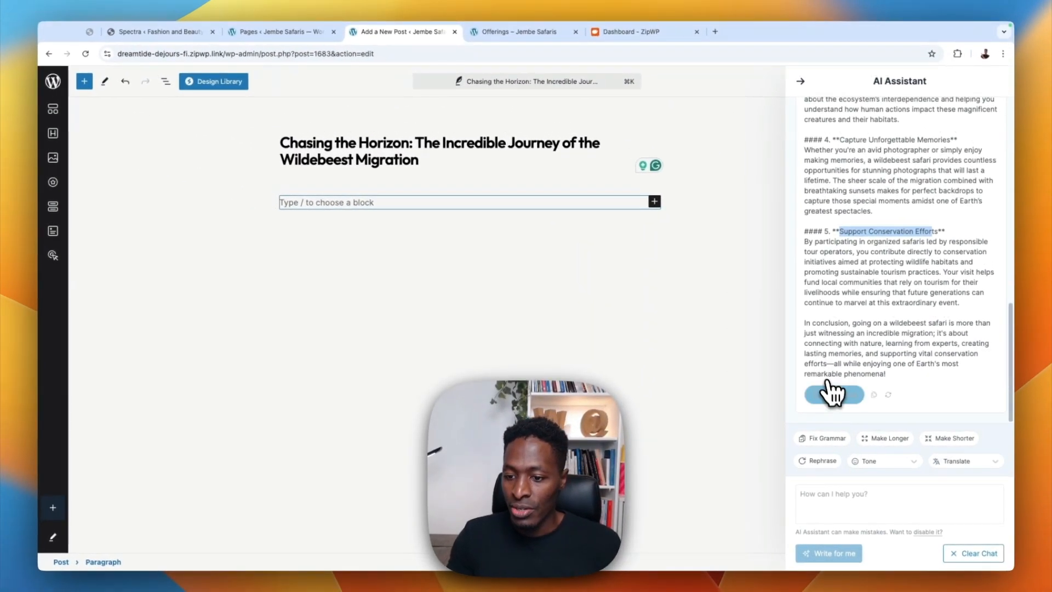
pyautogui.click(831, 392)
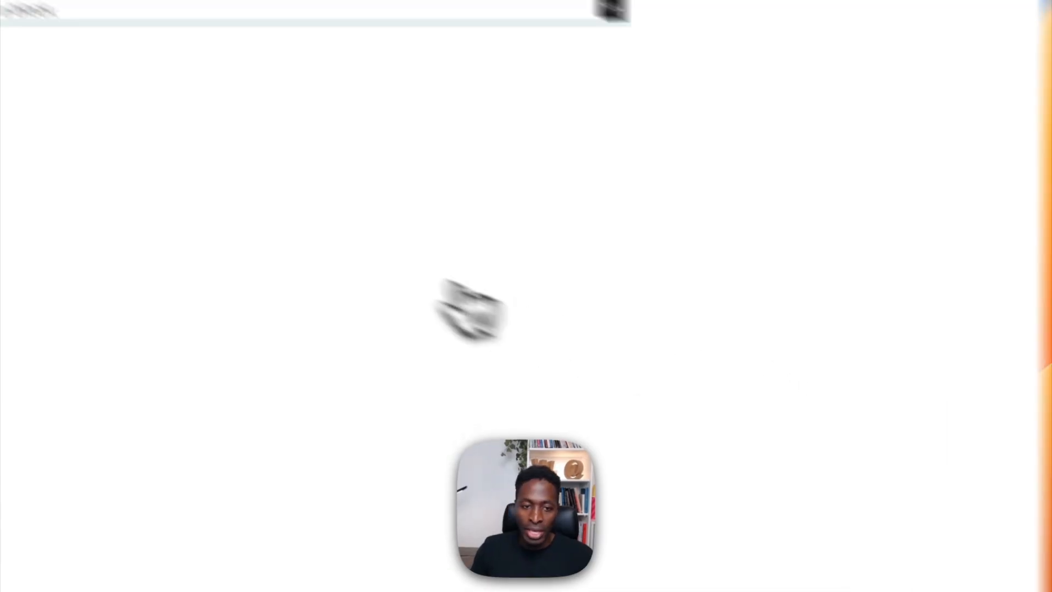
pyautogui.hotkey('ctrl', 'v')
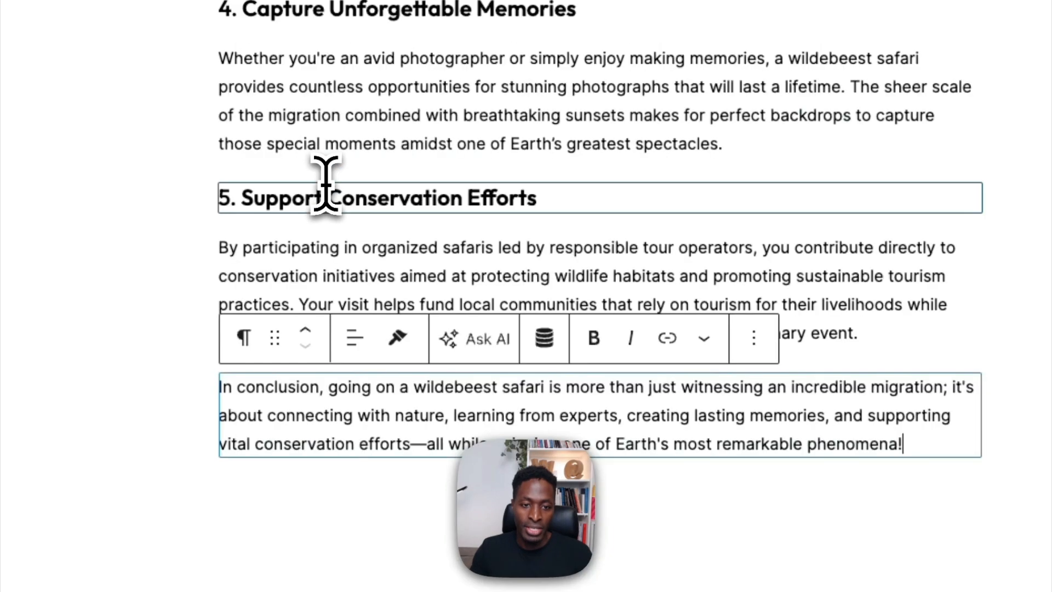
pyautogui.scroll(2, 717, 368)
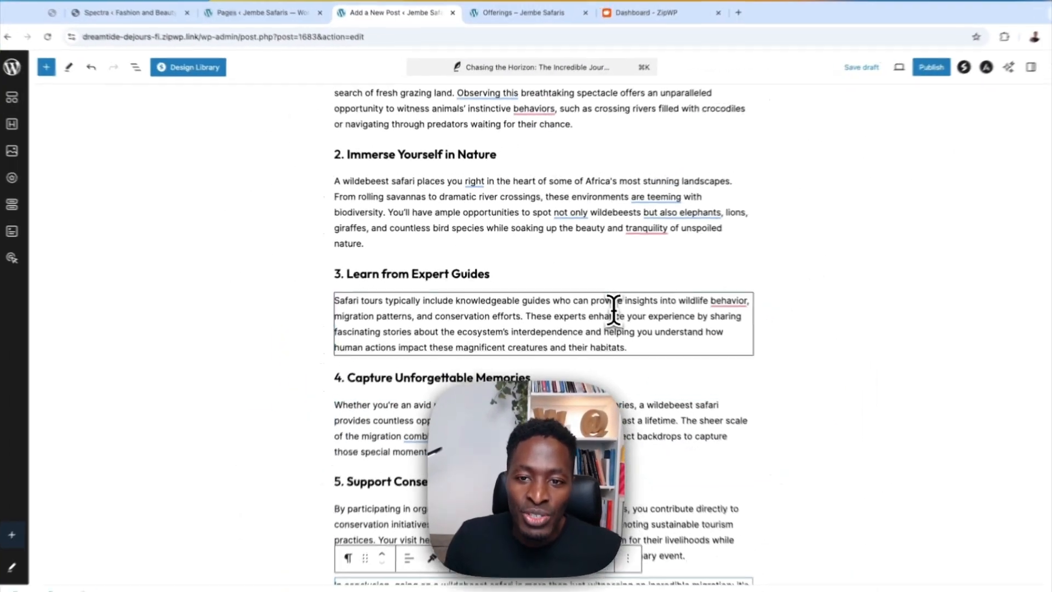
pyautogui.scroll(5, 613, 310)
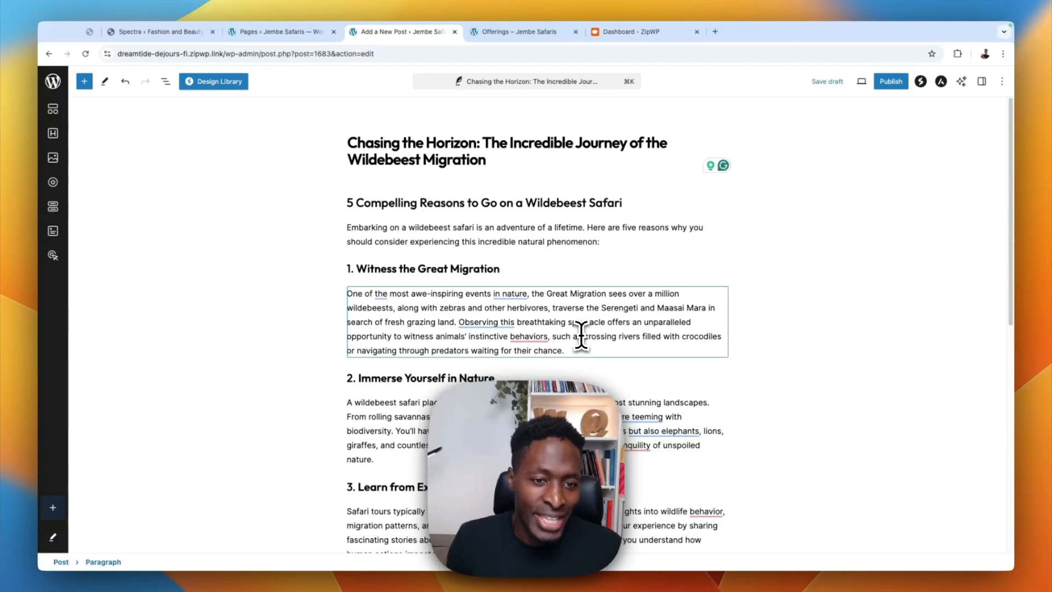
pyautogui.moveTo(561, 362)
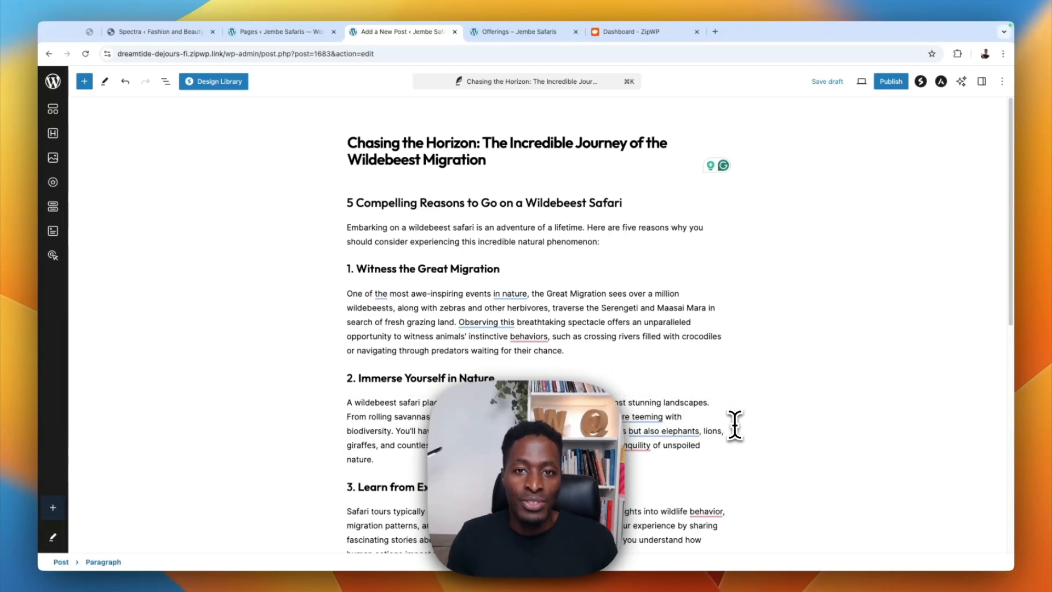
pyautogui.scroll(-10, 733, 423)
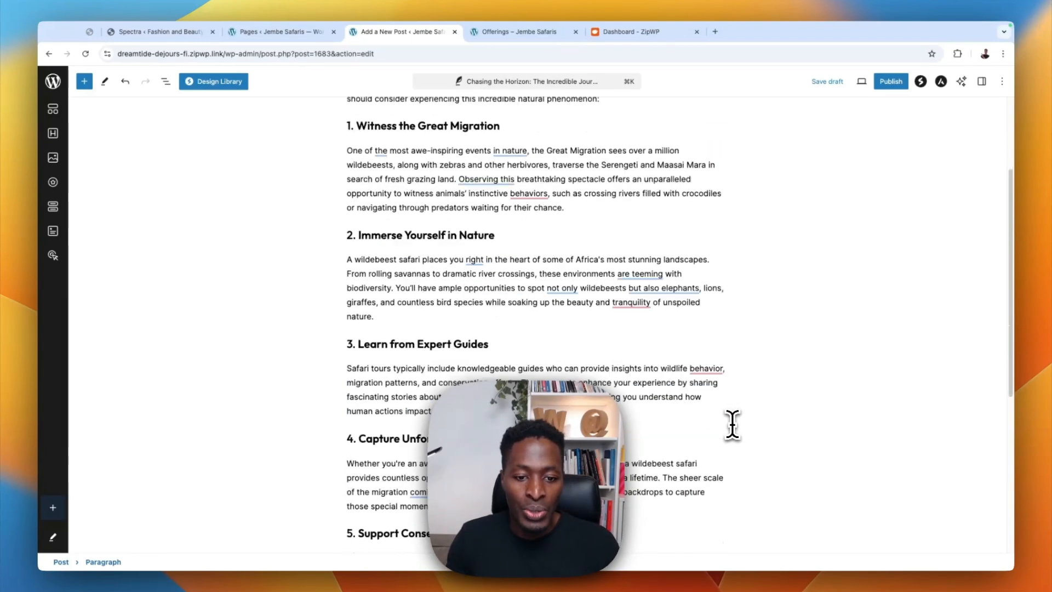
pyautogui.scroll(8, 709, 398)
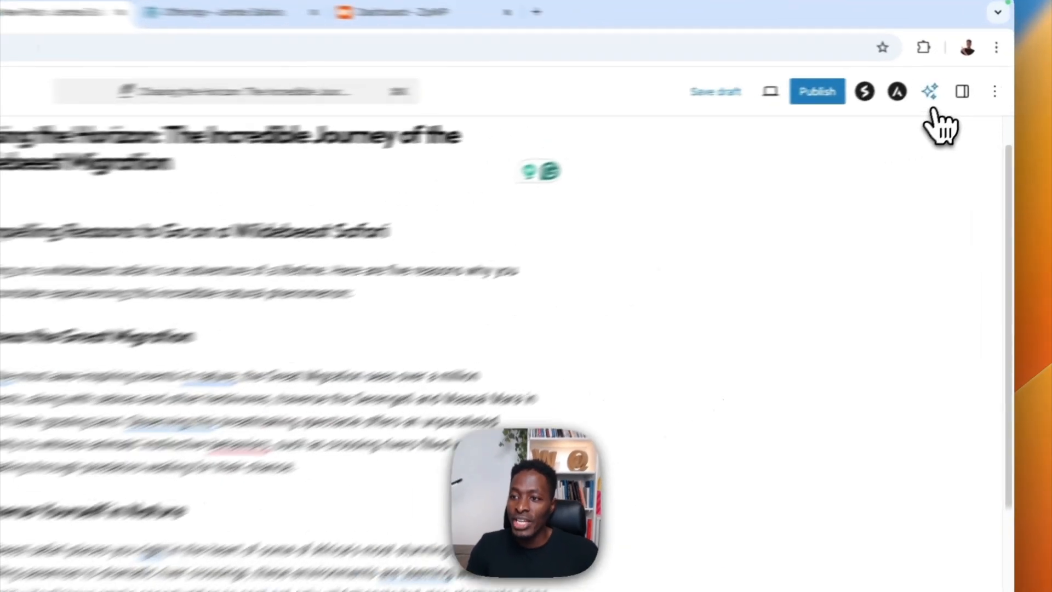
# Replace the "Immerse Yourself in Nature" paragraph with an AI rephrasing, and open a custom AI request for the "Support Conservation Efforts" paragraph
pyautogui.click(962, 81)
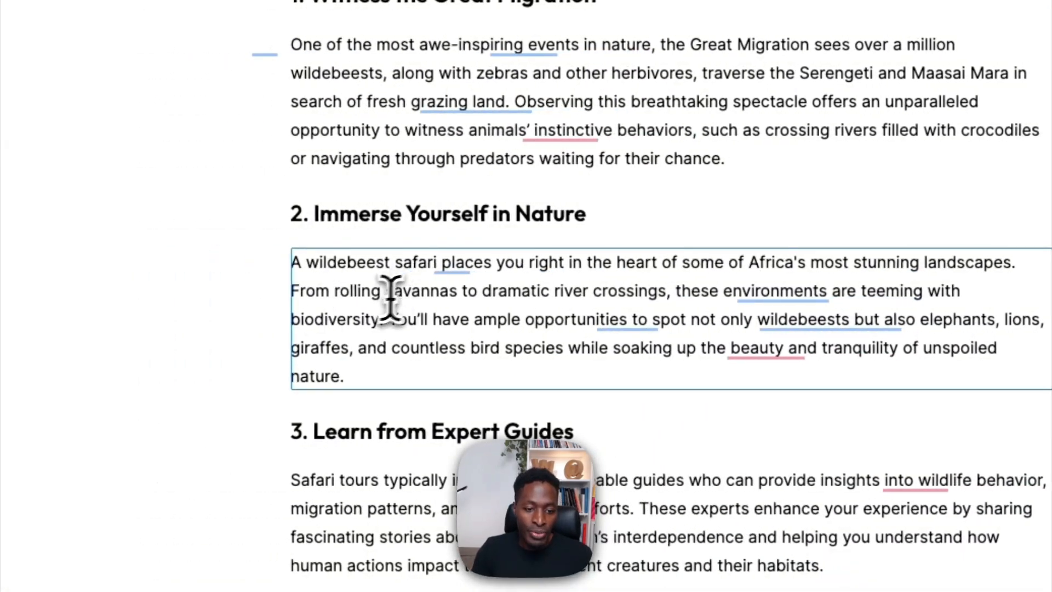
pyautogui.click(390, 296)
pyautogui.moveTo(362, 379); pyautogui.dragTo(291, 263)
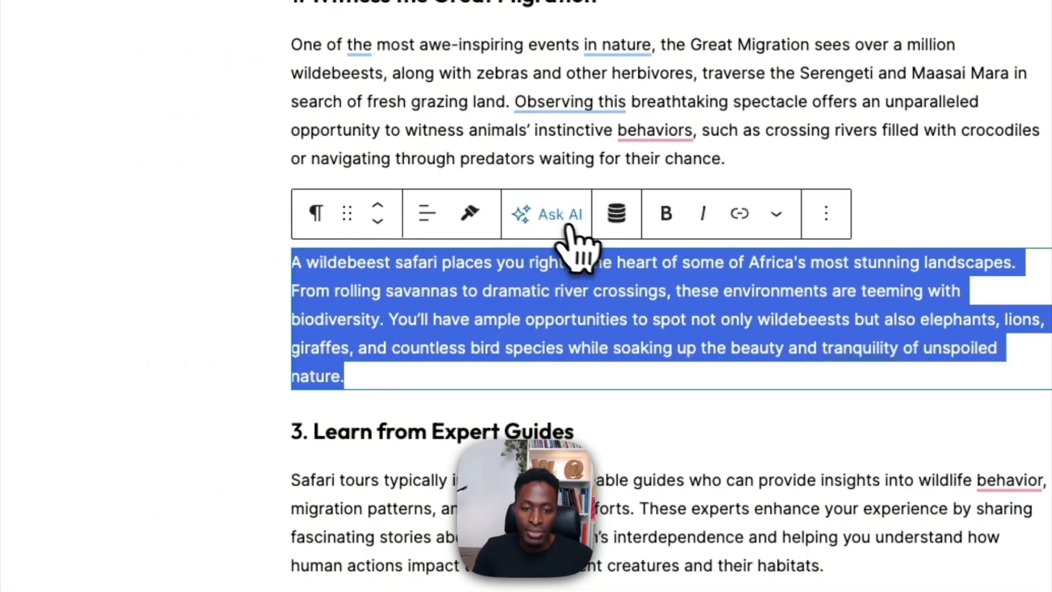
pyautogui.click(567, 221)
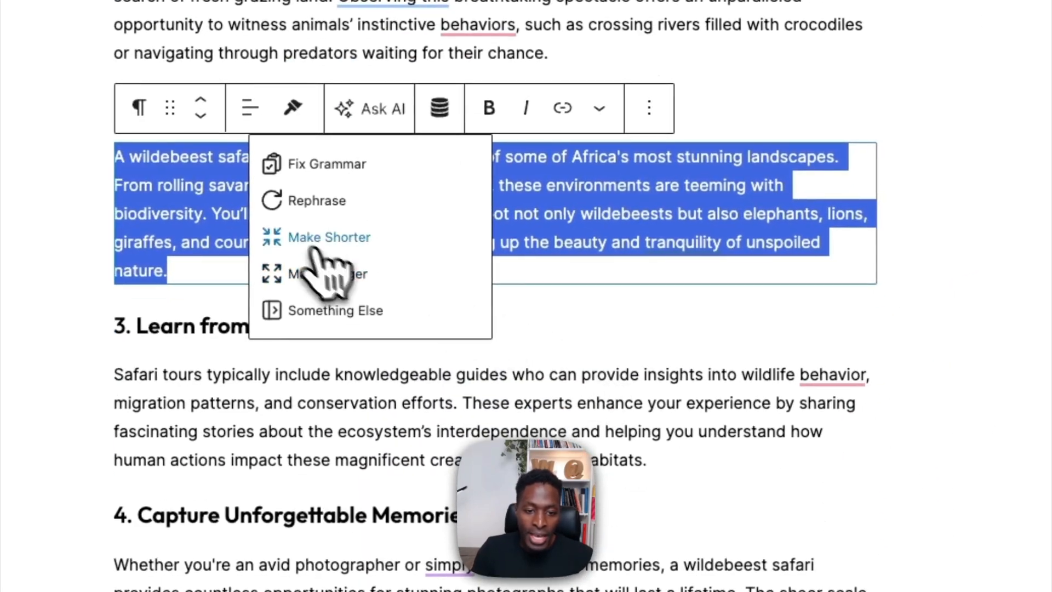
pyautogui.click(304, 203)
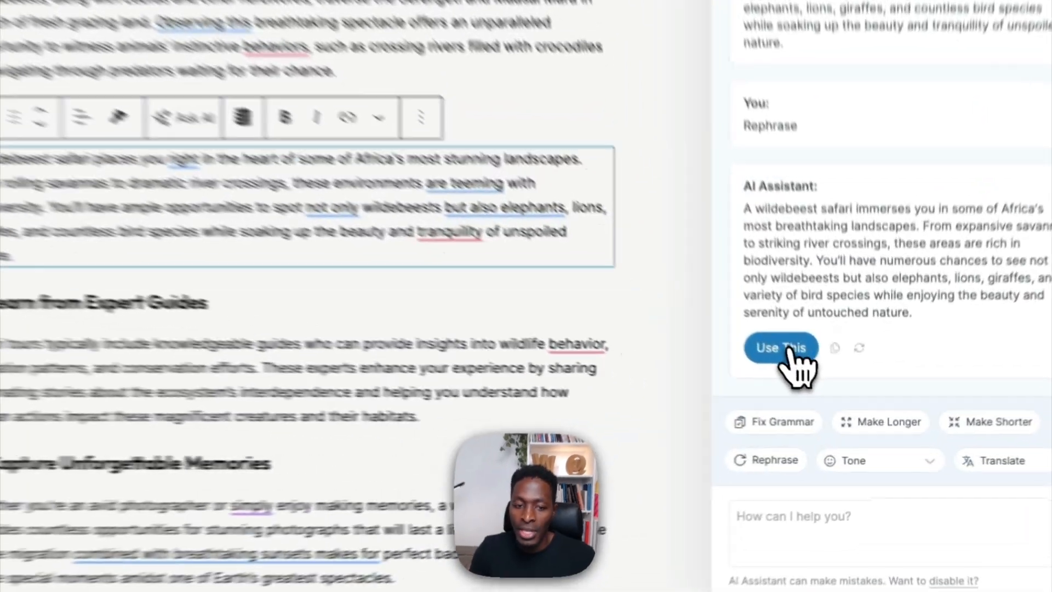
pyautogui.click(826, 394)
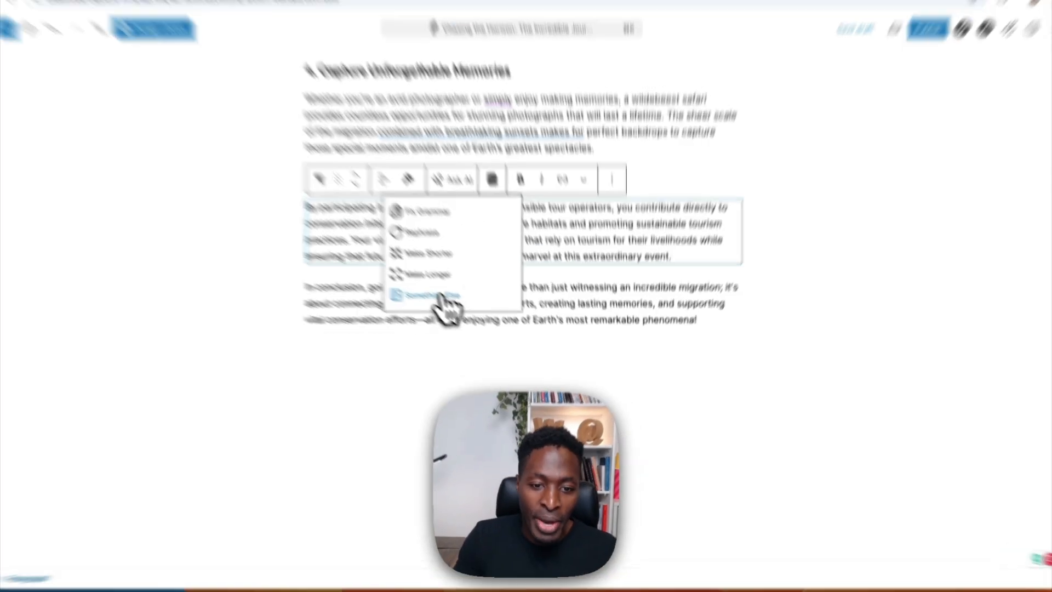
pyautogui.click(466, 315)
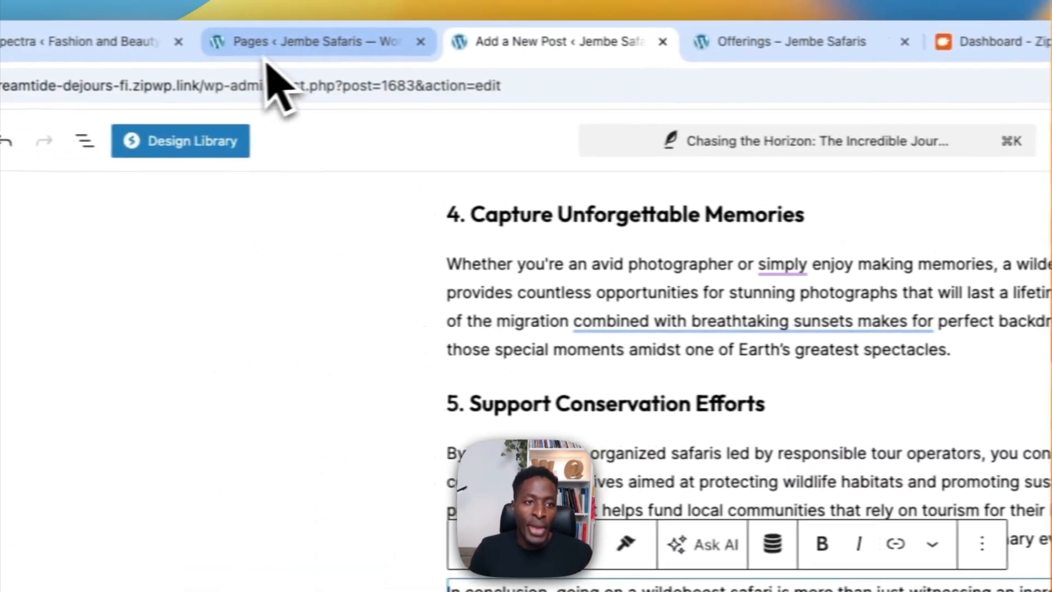
# Copy the wildebeest migration description from the second offering, Chimpanzee Tracking, on the live Offerings page
pyautogui.click(299, 55)
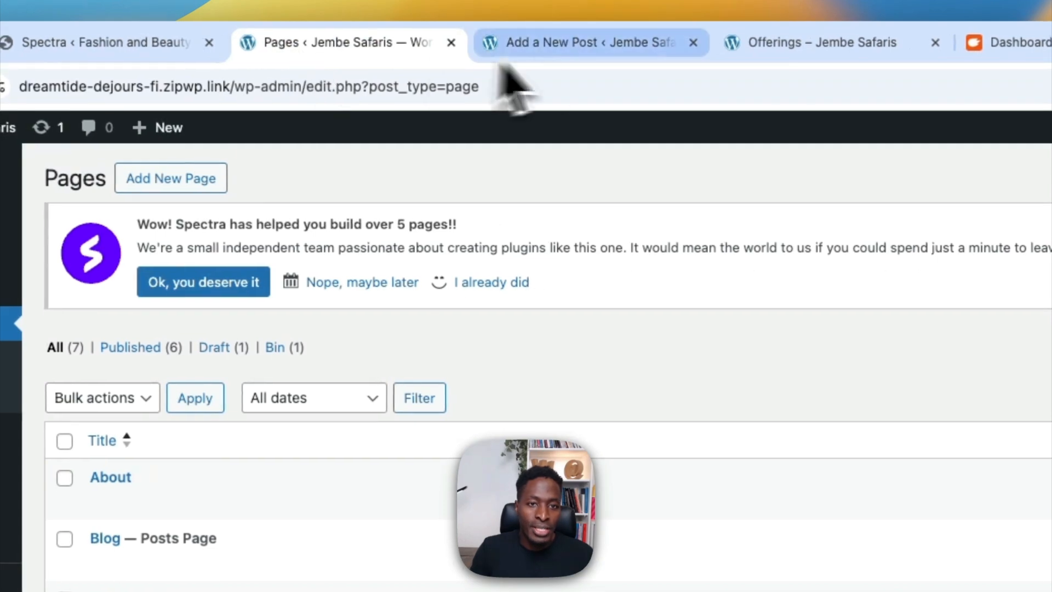
pyautogui.click(582, 51)
pyautogui.click(827, 49)
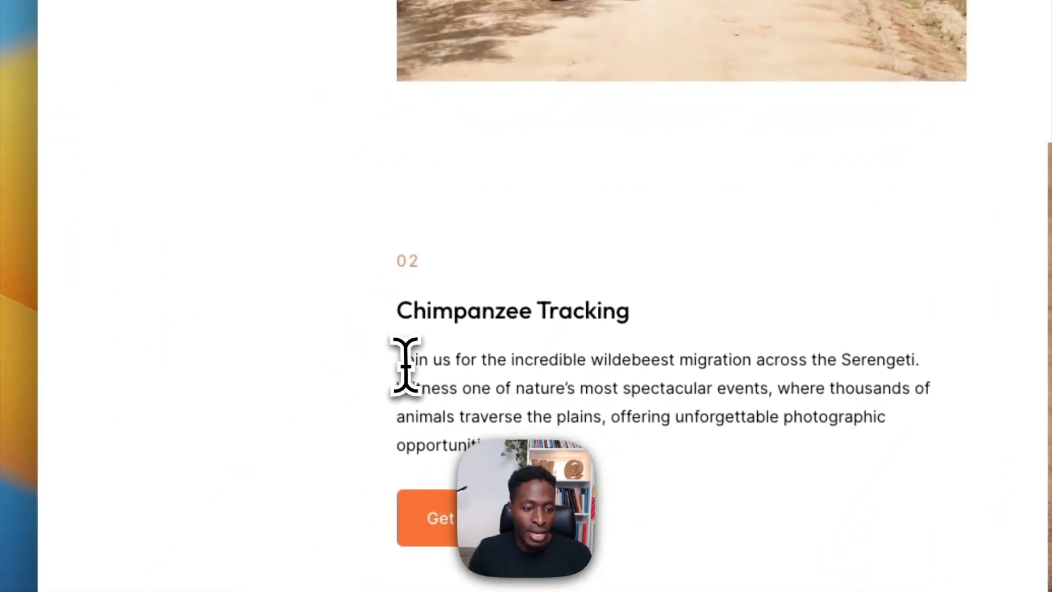
pyautogui.moveTo(403, 364); pyautogui.dragTo(496, 447)
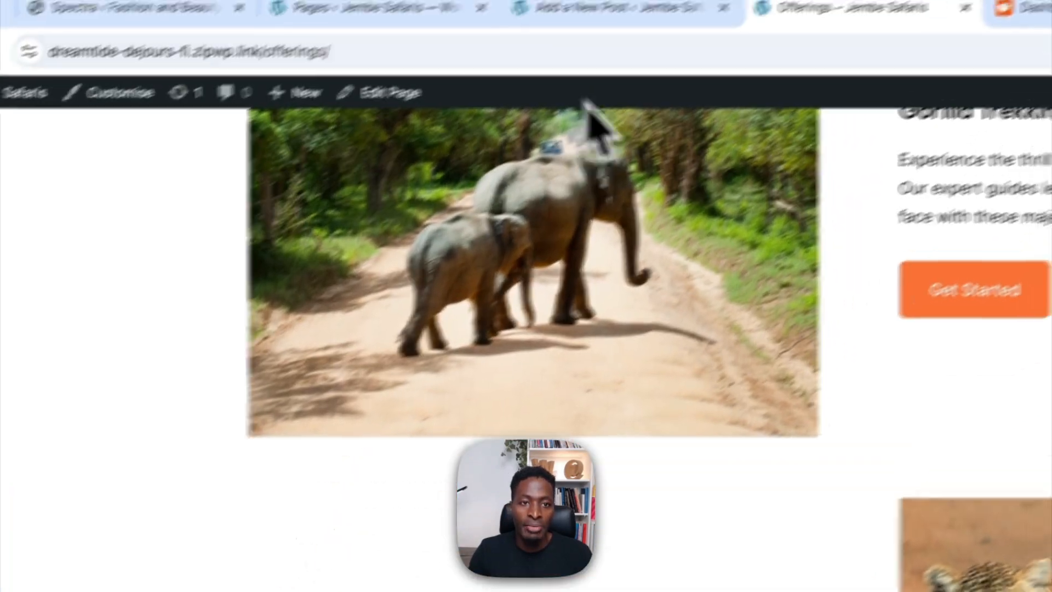
# Add an empty paragraph after the post's conclusion and ask the AI assistant to use the copied text as a call to action ending the blog post
pyautogui.click(453, 51)
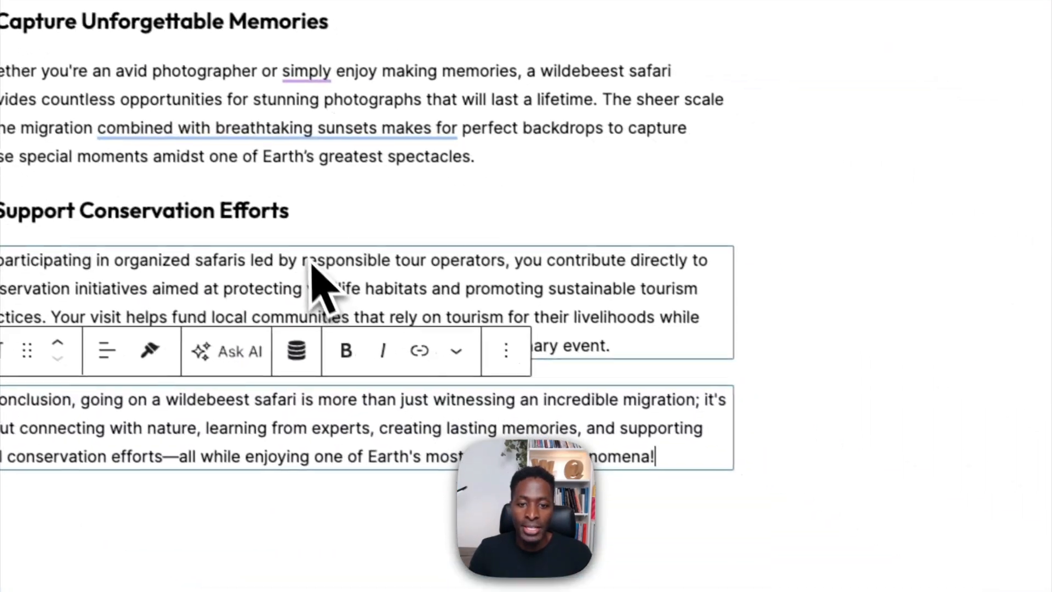
pyautogui.click(263, 387)
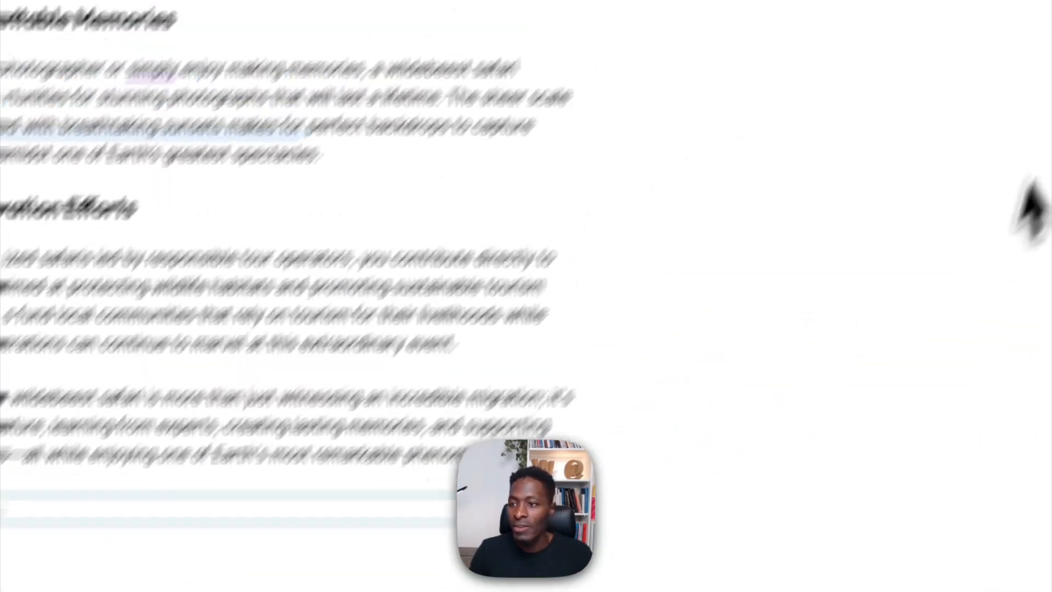
pyautogui.click(928, 95)
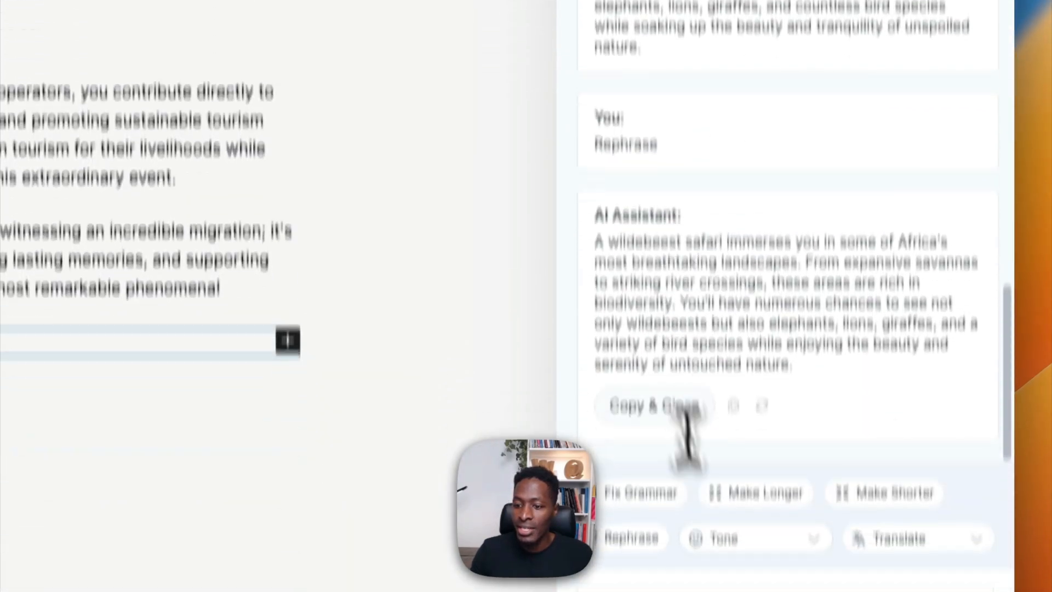
pyautogui.click(672, 433)
pyautogui.write('Join us for an incredible wildebeest migration across the Serengeti. Witness one of nature’s most spectacular events, where thousands of animals traverse the plains, offering unforgettable photographic opportunities.')
pyautogui.scroll(-1, 673, 433)
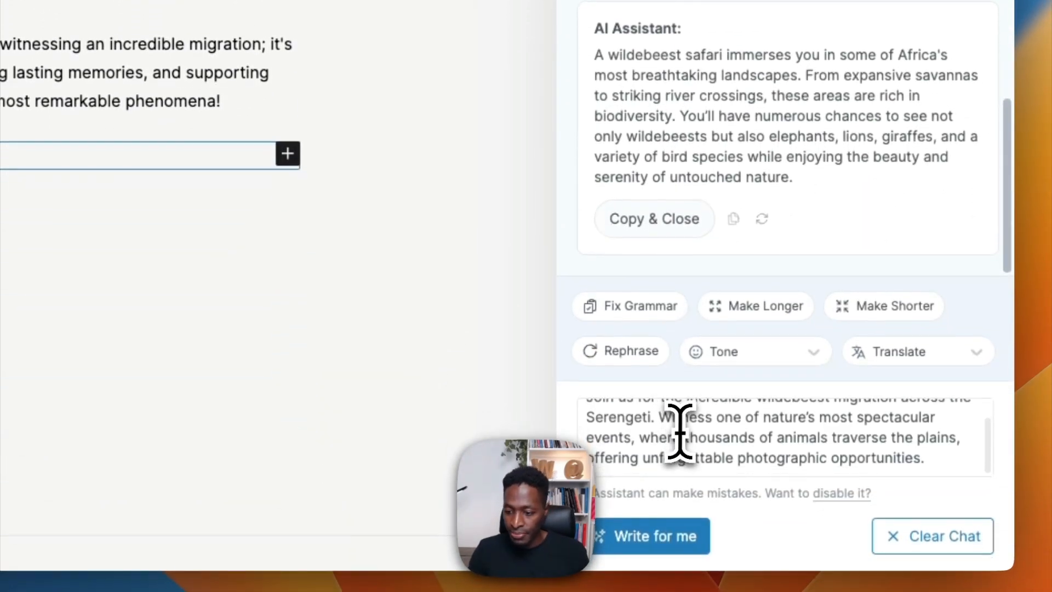
pyautogui.scroll(1, 673, 433)
pyautogui.scroll(-1, 672, 432)
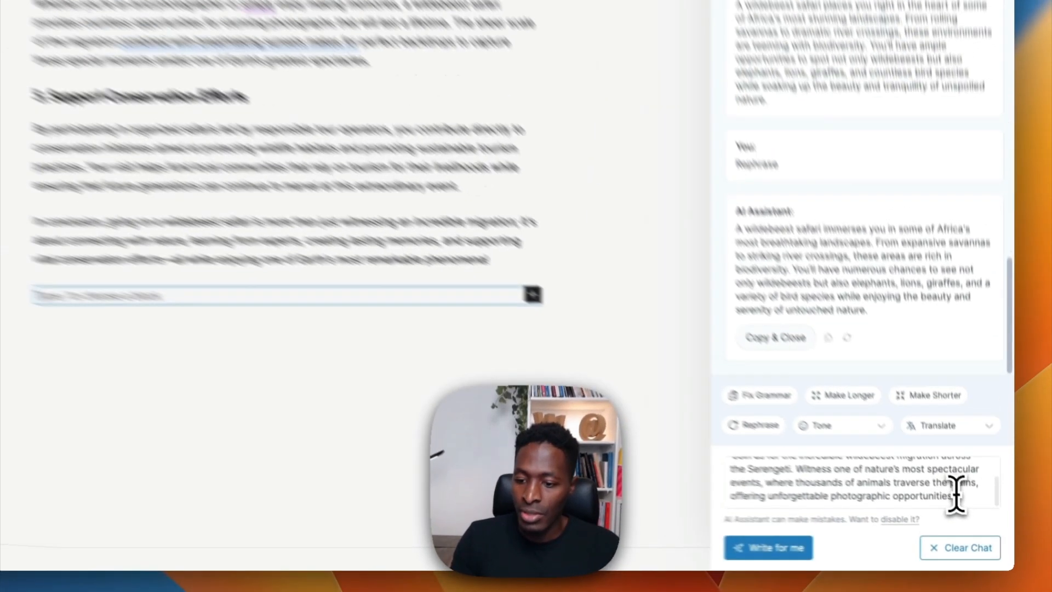
pyautogui.scroll(3, 871, 454)
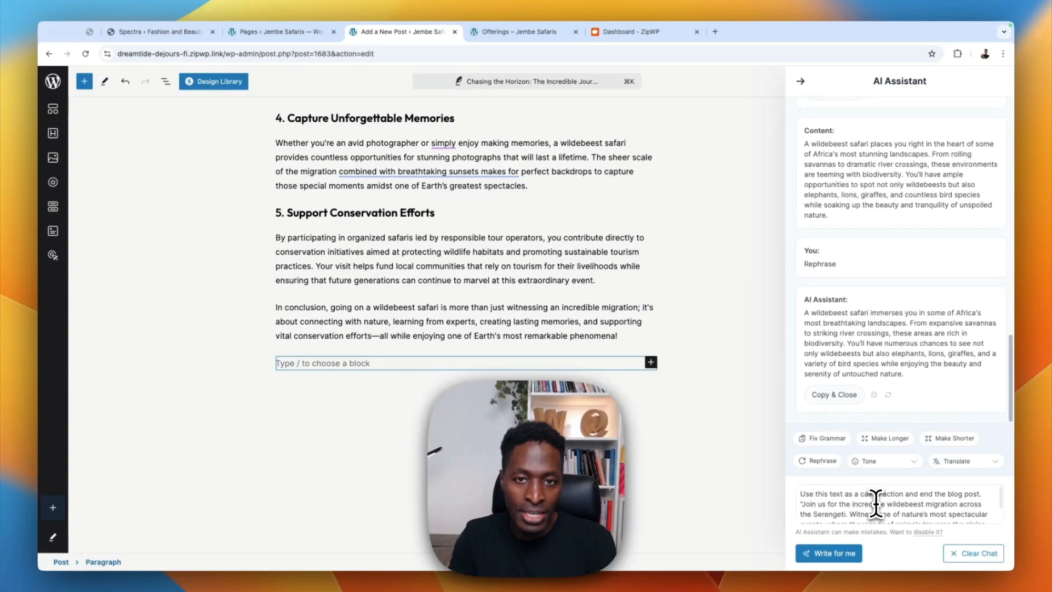
pyautogui.scroll(-2, 874, 509)
pyautogui.click(849, 561)
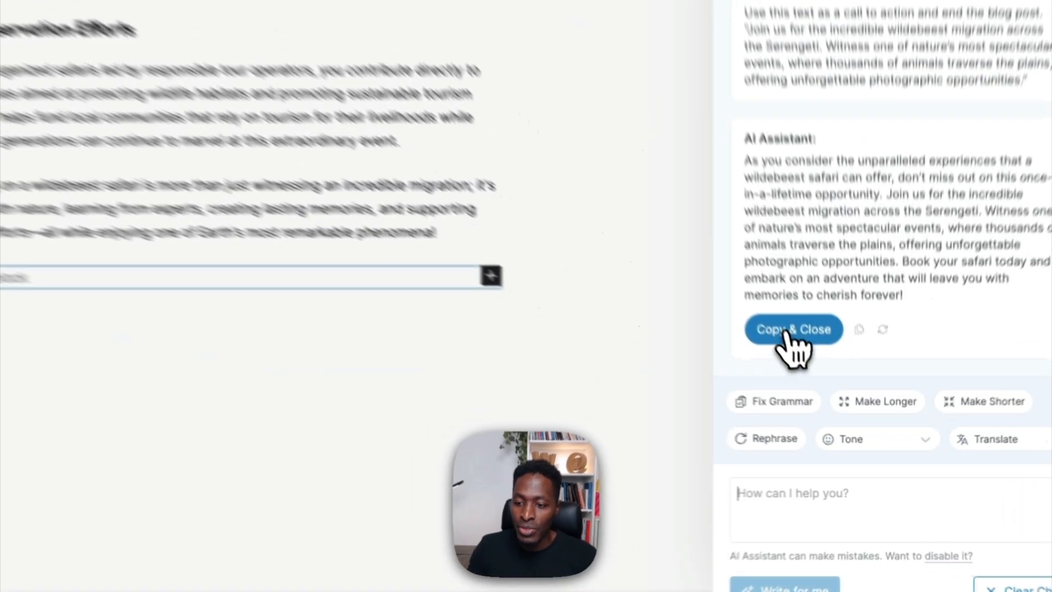
# Insert the AI-written call to action as the post's last paragraph and open the options of the "In conclusion" paragraph
pyautogui.click(833, 394)
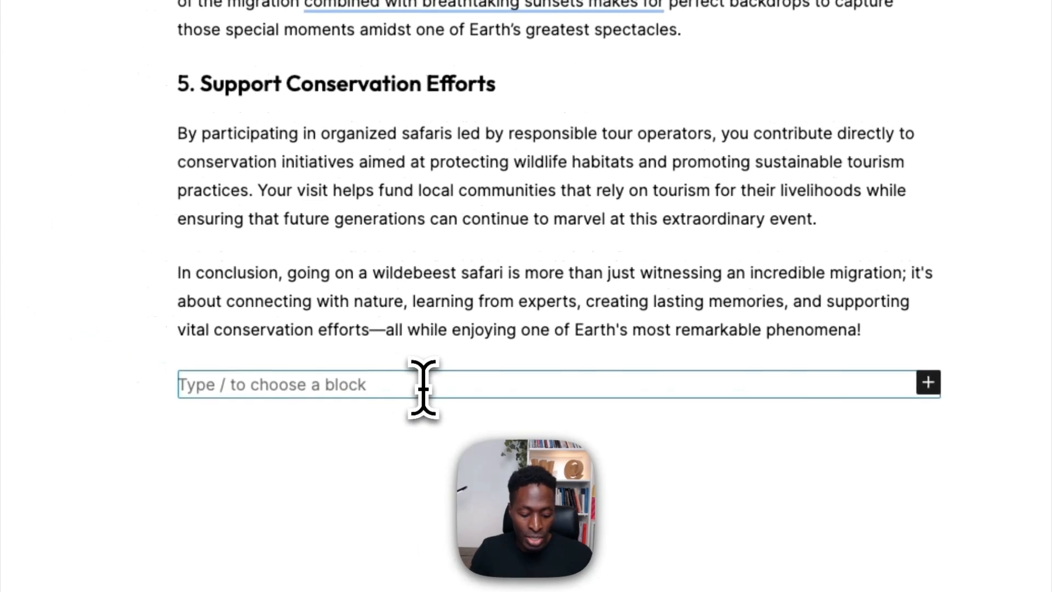
pyautogui.hotkey('ctrl', 'v')
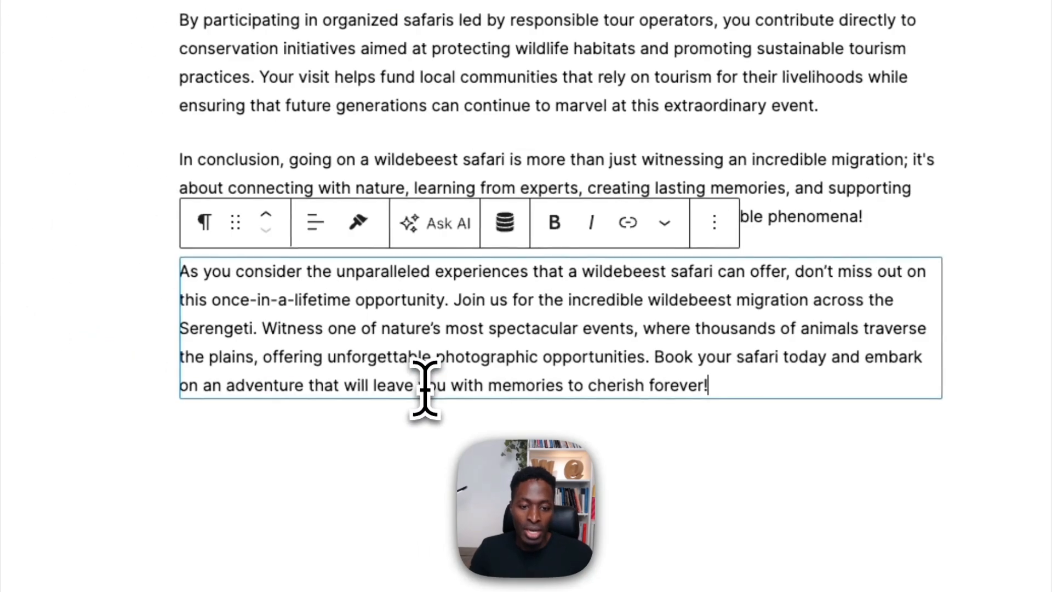
pyautogui.click(318, 170)
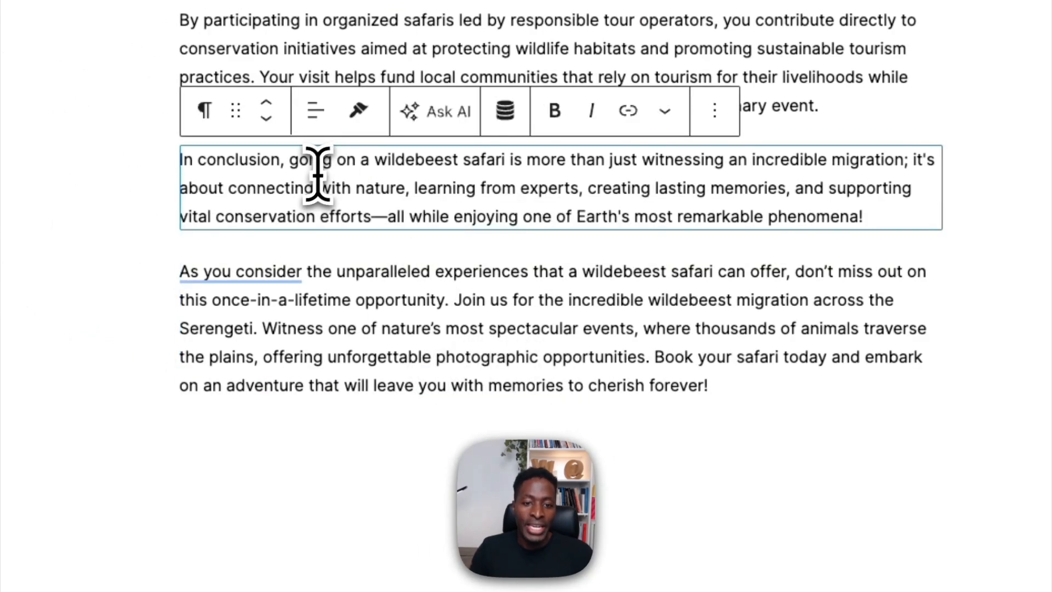
pyautogui.click(715, 109)
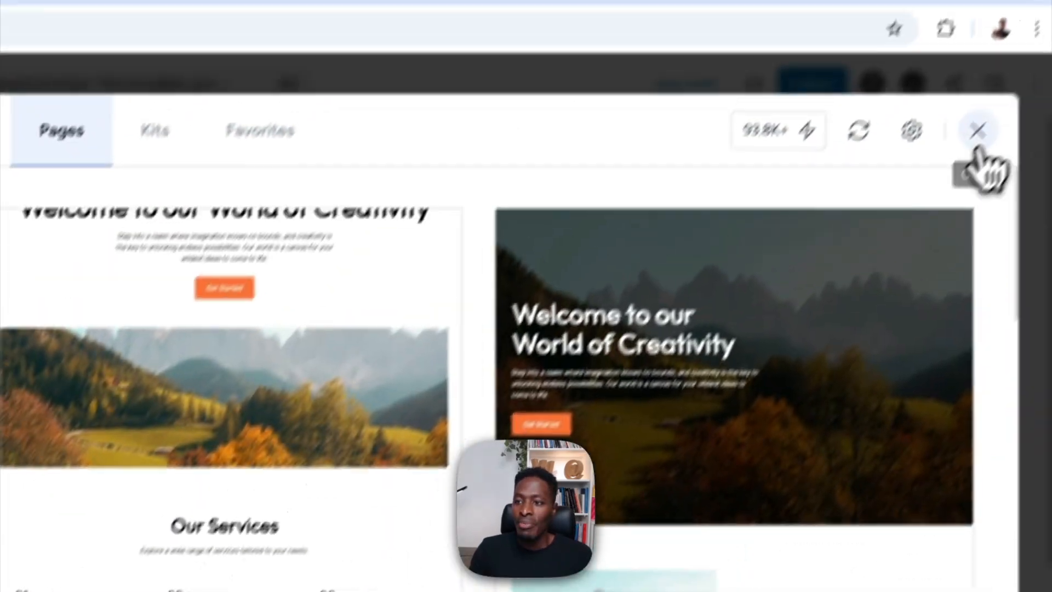
# Close the Design Library, save the wildebeest post as a draft and exit its editor
pyautogui.click(976, 146)
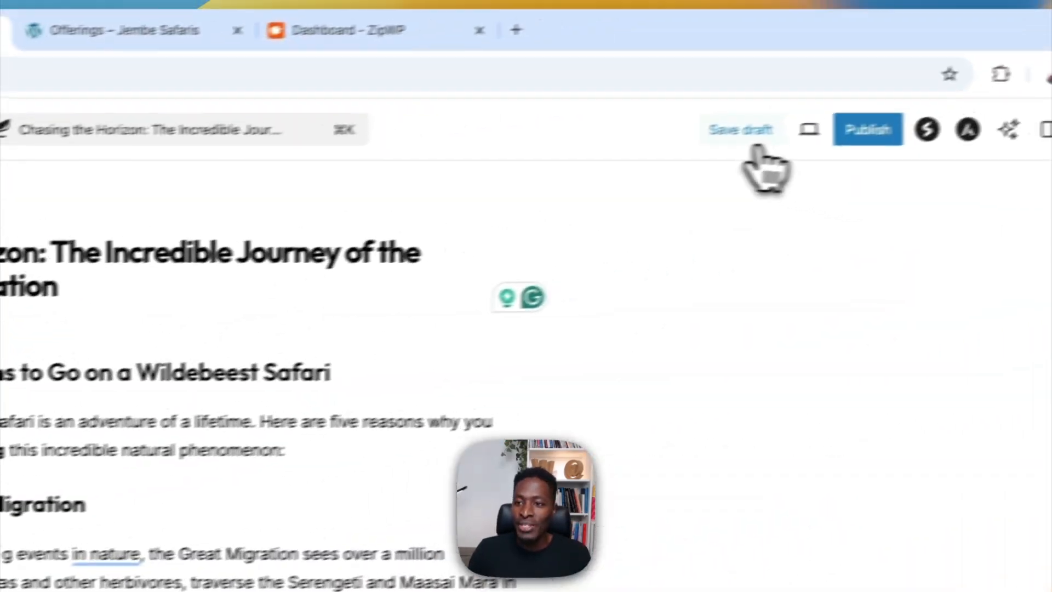
pyautogui.click(757, 147)
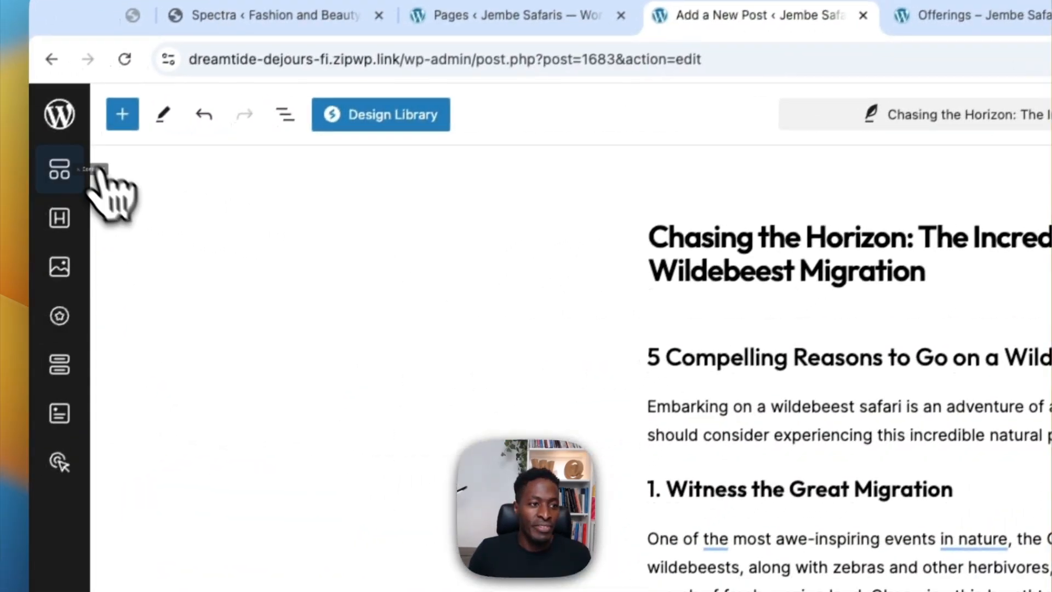
pyautogui.click(61, 116)
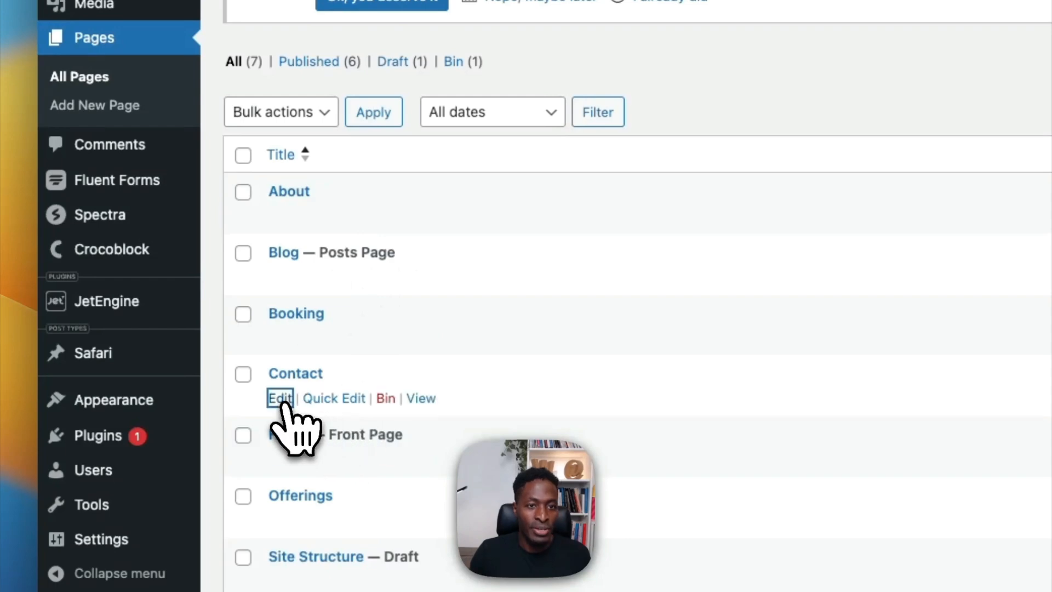
# Open the Contact page's editor, return to the page list and add a new page titled "Reach out us"
pyautogui.click(280, 398)
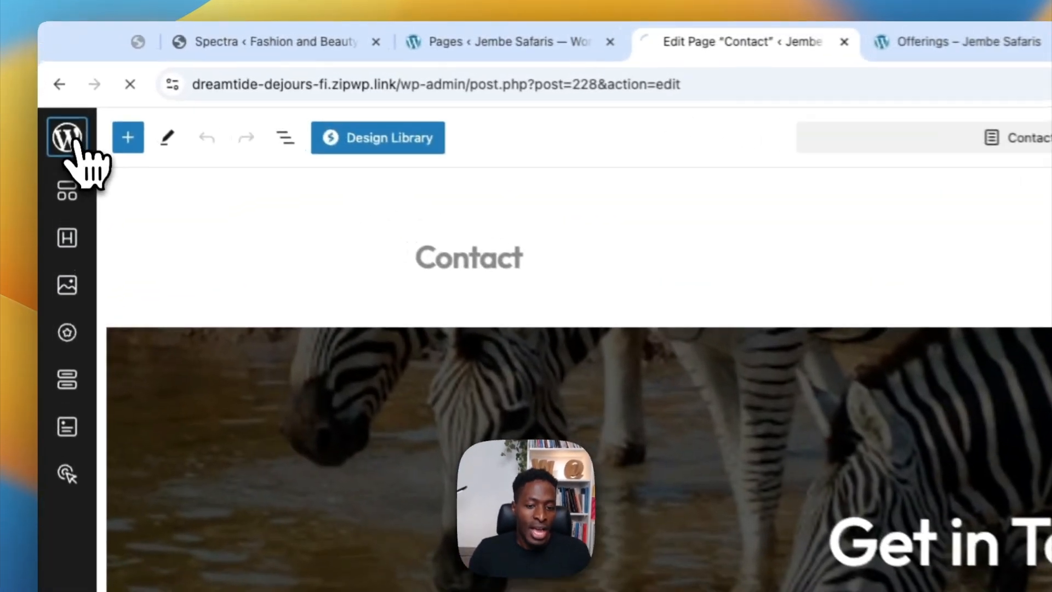
pyautogui.click(53, 81)
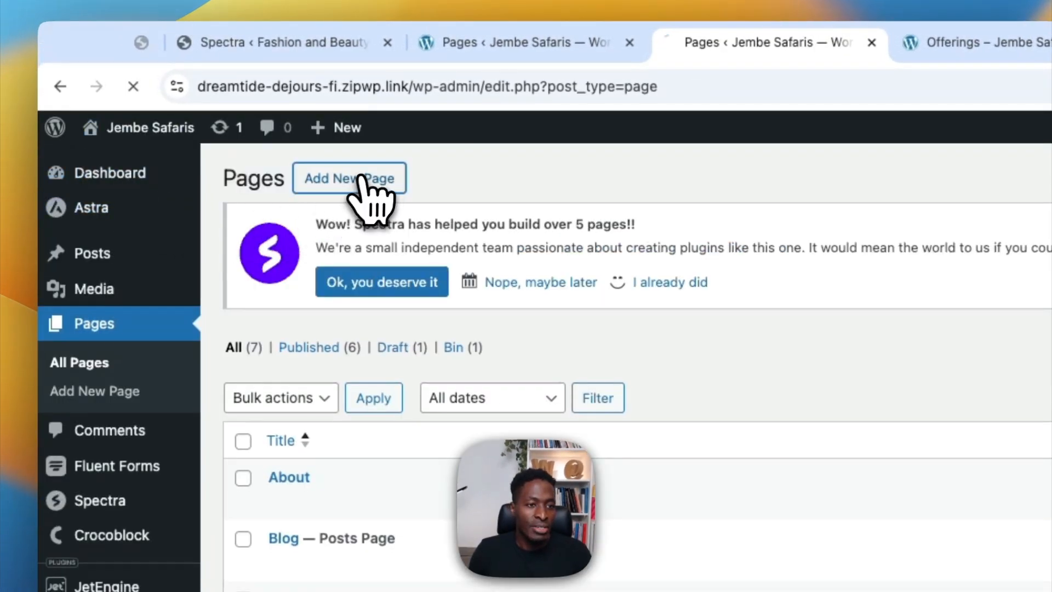
pyautogui.click(400, 185)
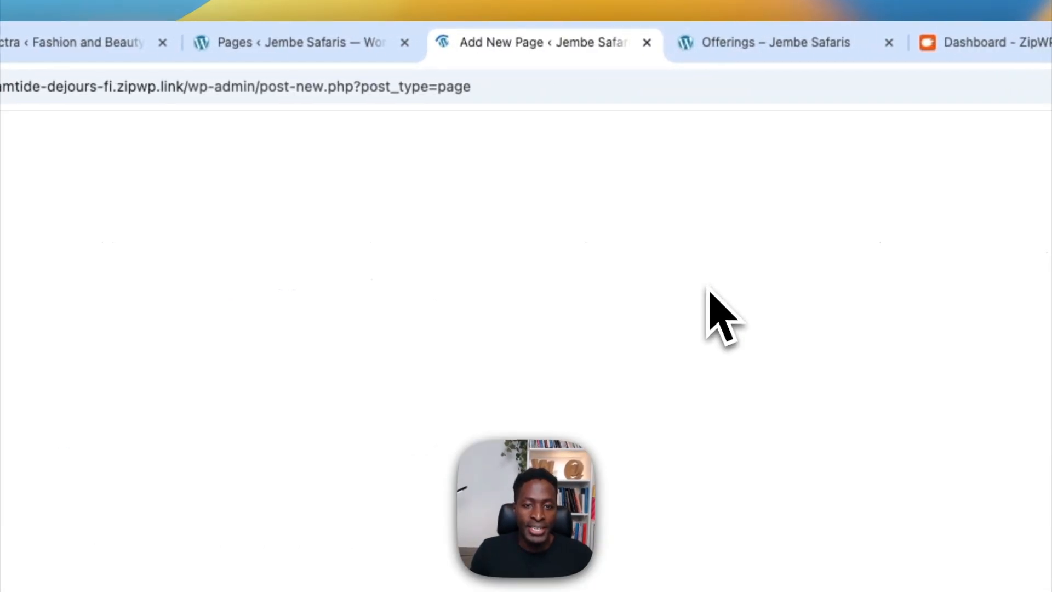
pyautogui.write('Reach out us')
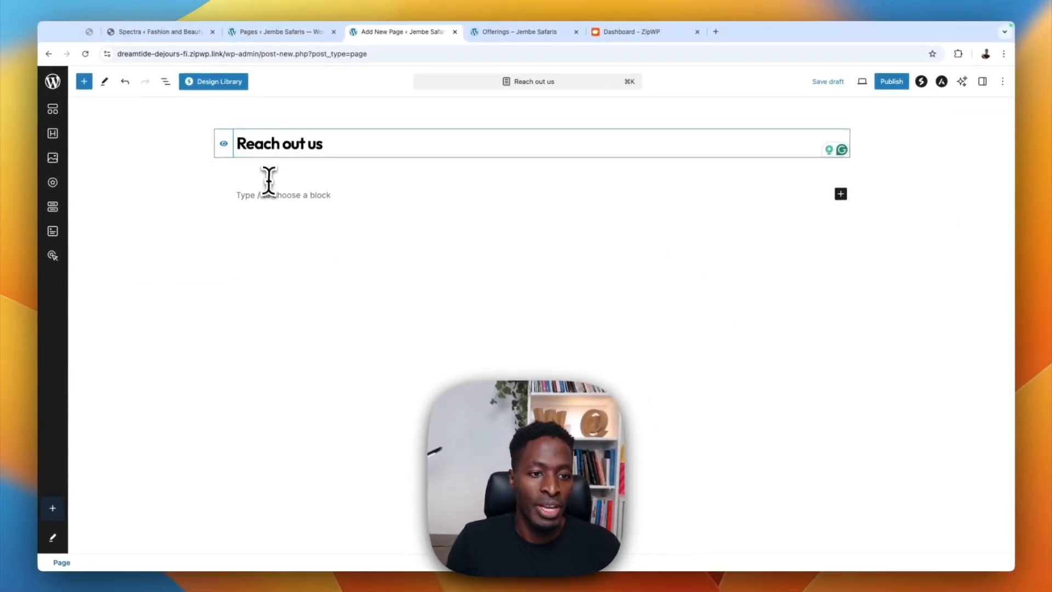
# Open the Design Library on the "Reach out us" page and list its Contact Us page designs
pyautogui.click(274, 200)
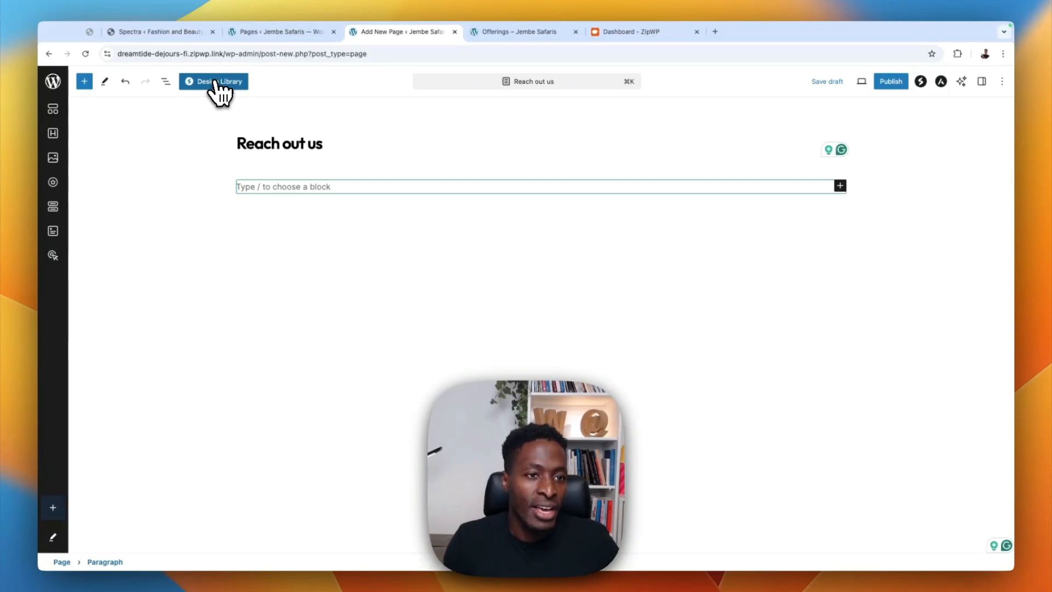
pyautogui.click(215, 82)
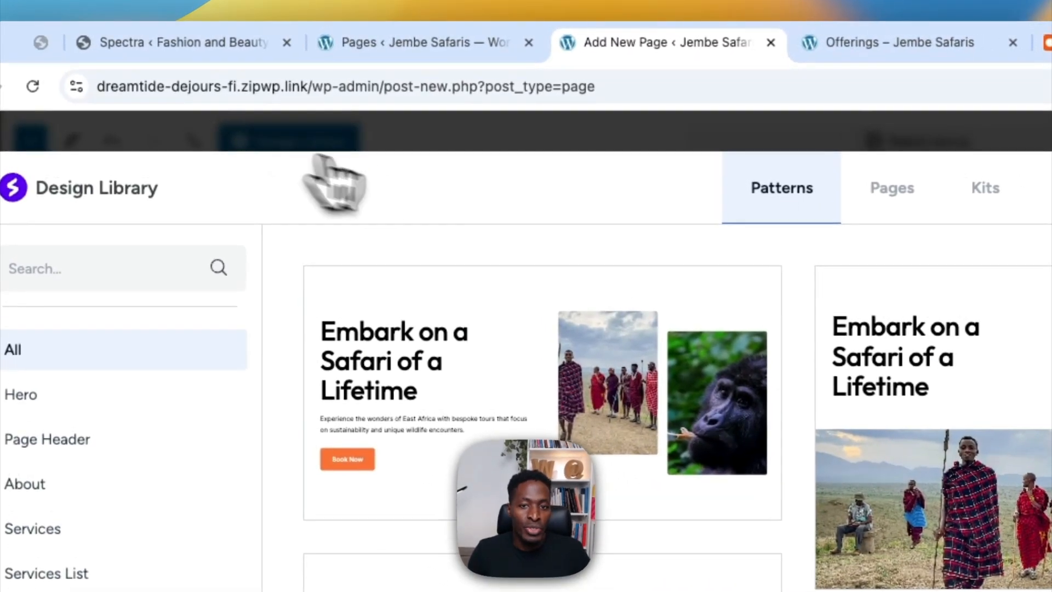
pyautogui.click(891, 192)
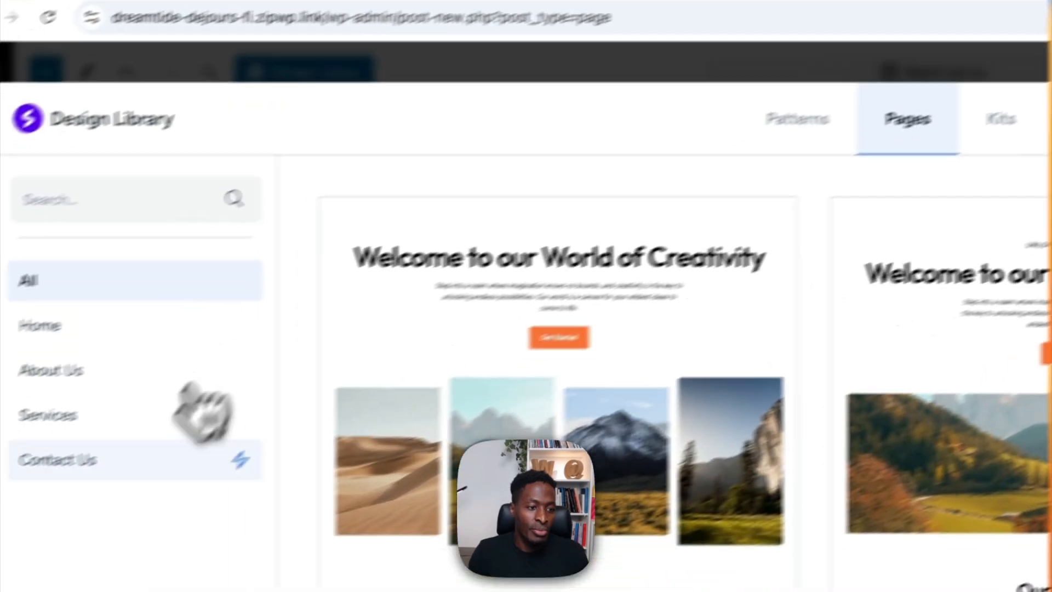
pyautogui.click(82, 463)
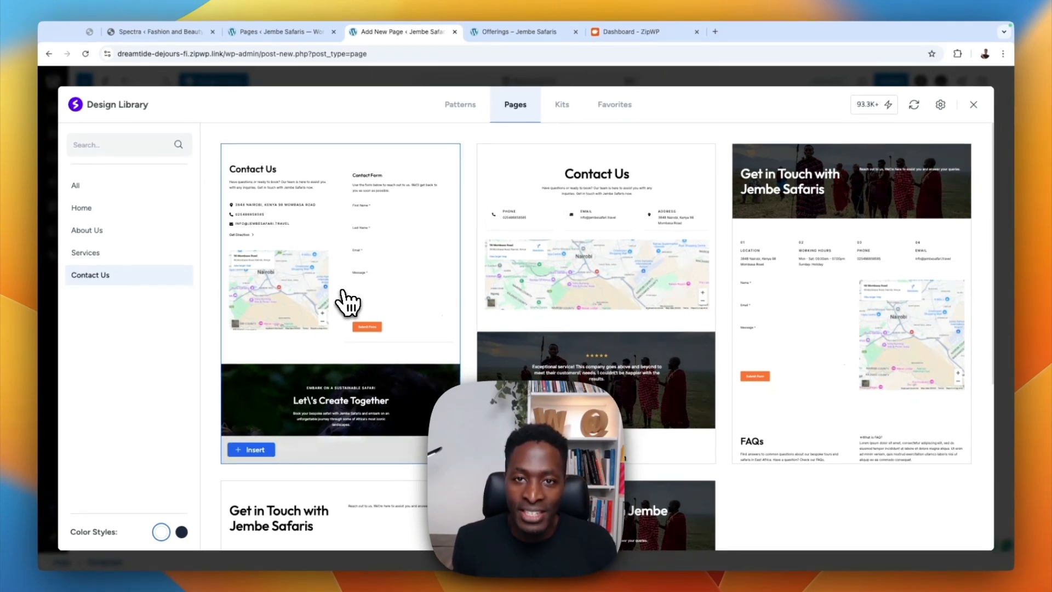
# Compare the Contact Us designs and insert the one with the "Get in Touch with Jembe Safaris" banner, contact form and centred FAQs
pyautogui.scroll(-5, 361, 323)
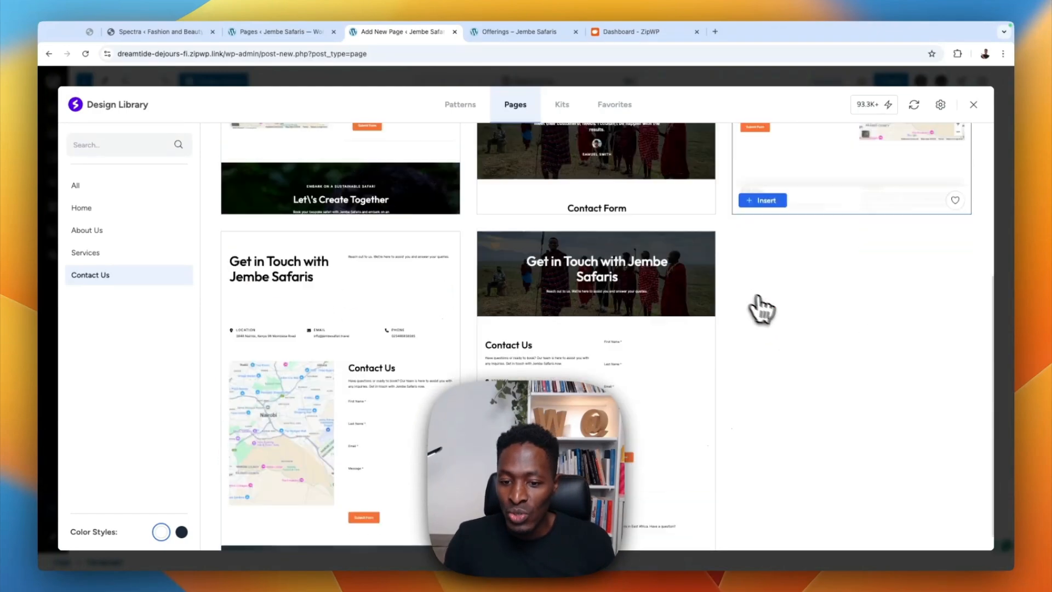
pyautogui.scroll(5, 395, 324)
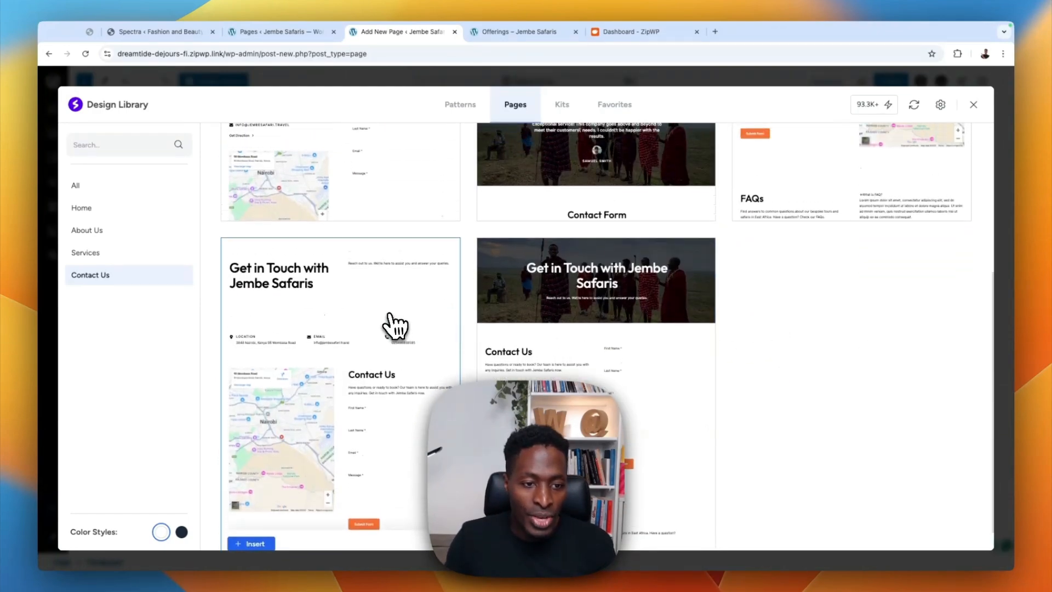
pyautogui.scroll(-5, 392, 324)
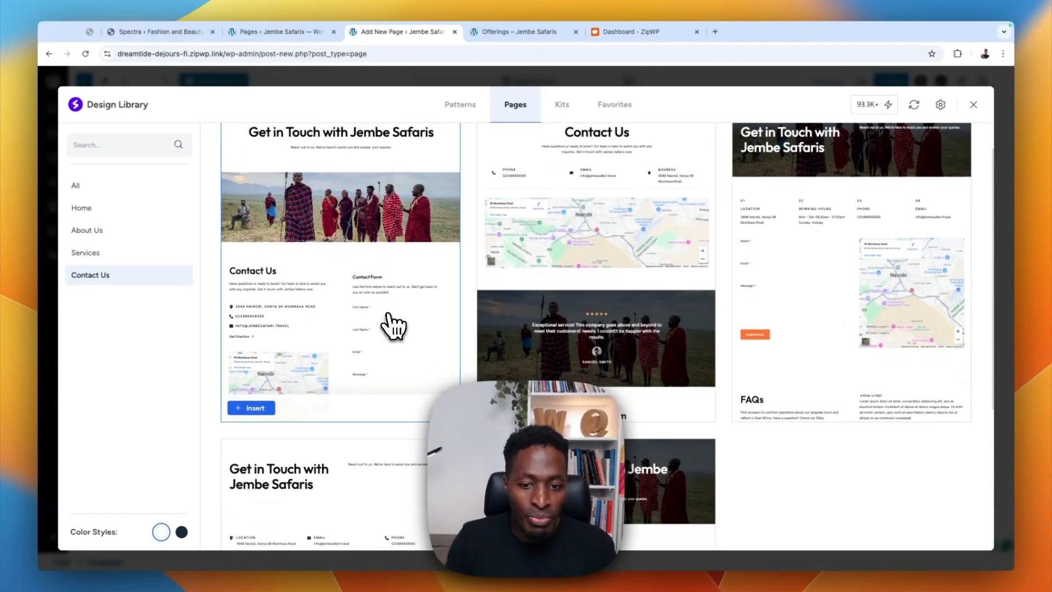
pyautogui.scroll(5, 393, 324)
pyautogui.scroll(-5, 619, 320)
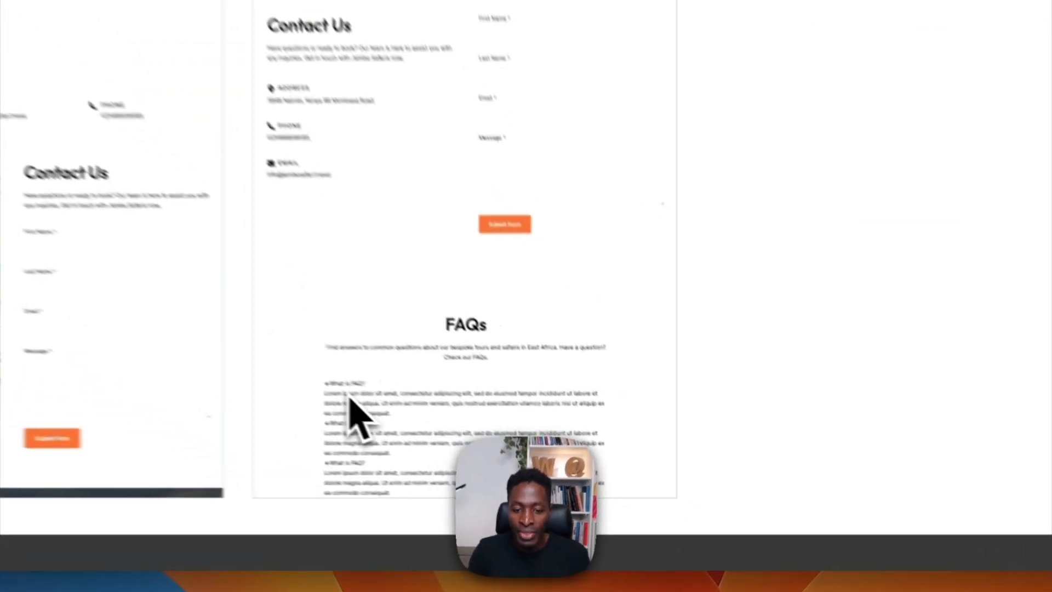
pyautogui.click(438, 460)
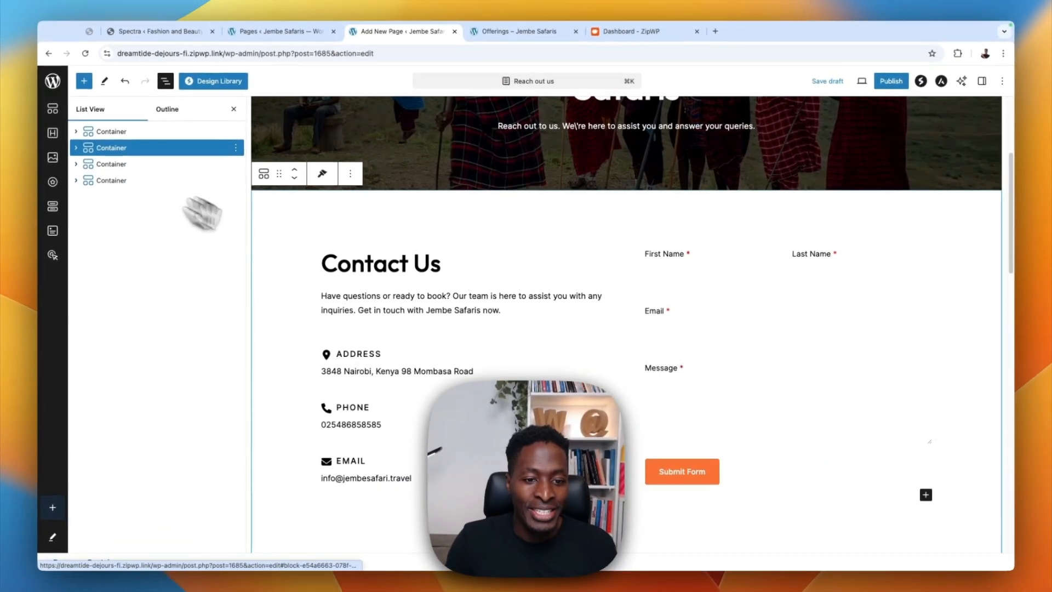
# Examine the inserted page's contact form and the questions and answers in its FAQs section
pyautogui.scroll(-1, 347, 354)
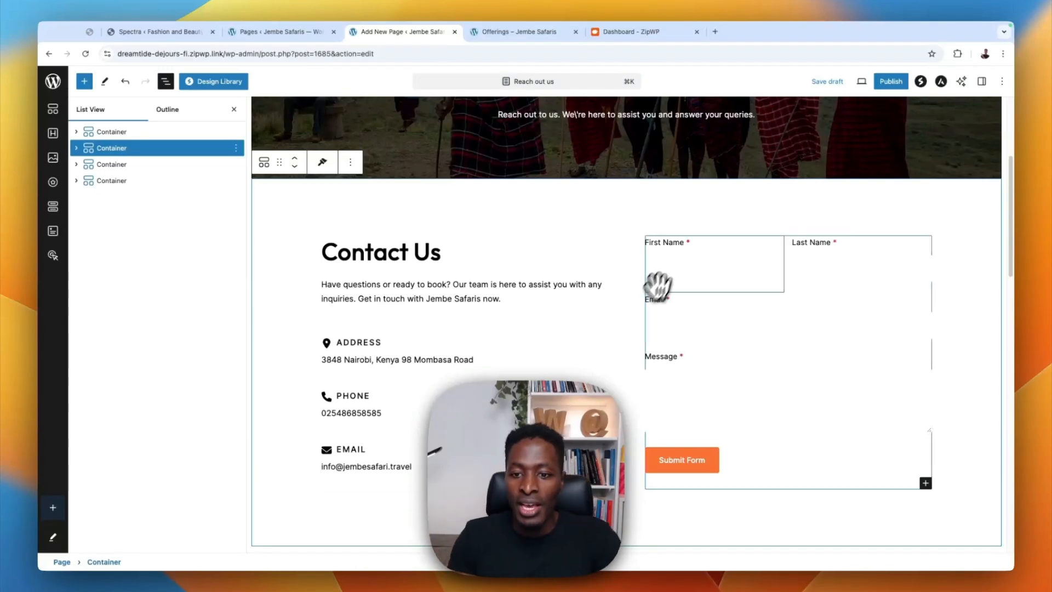
pyautogui.scroll(-8, 682, 346)
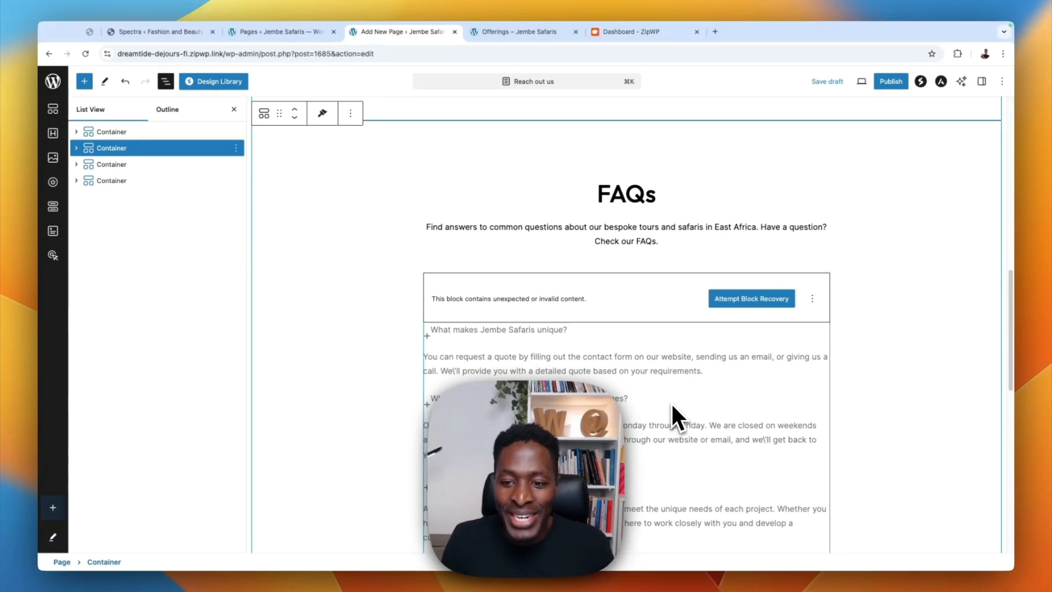
pyautogui.click(672, 401)
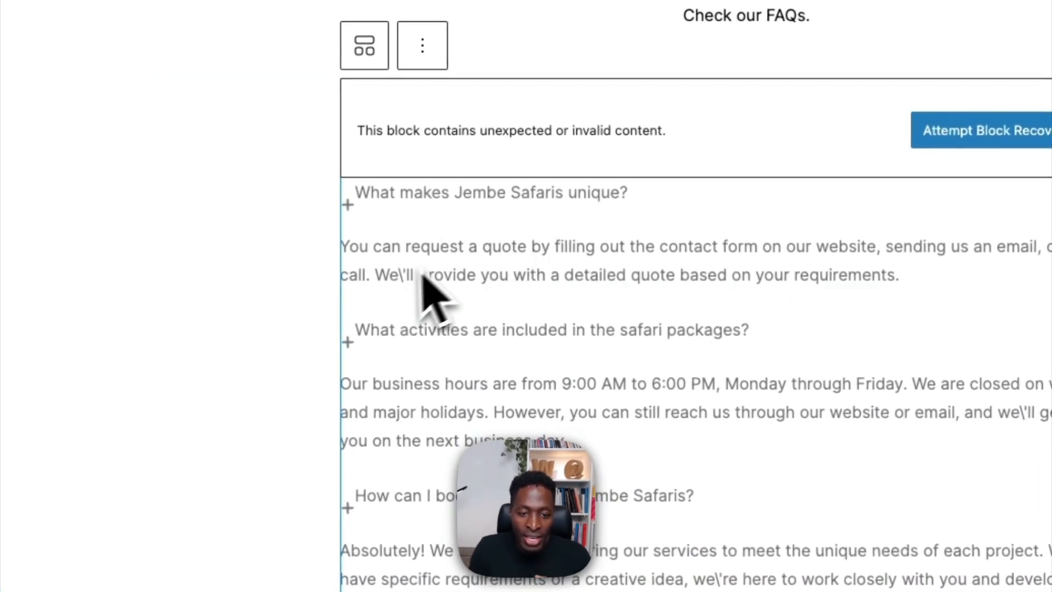
pyautogui.scroll(-3, 630, 292)
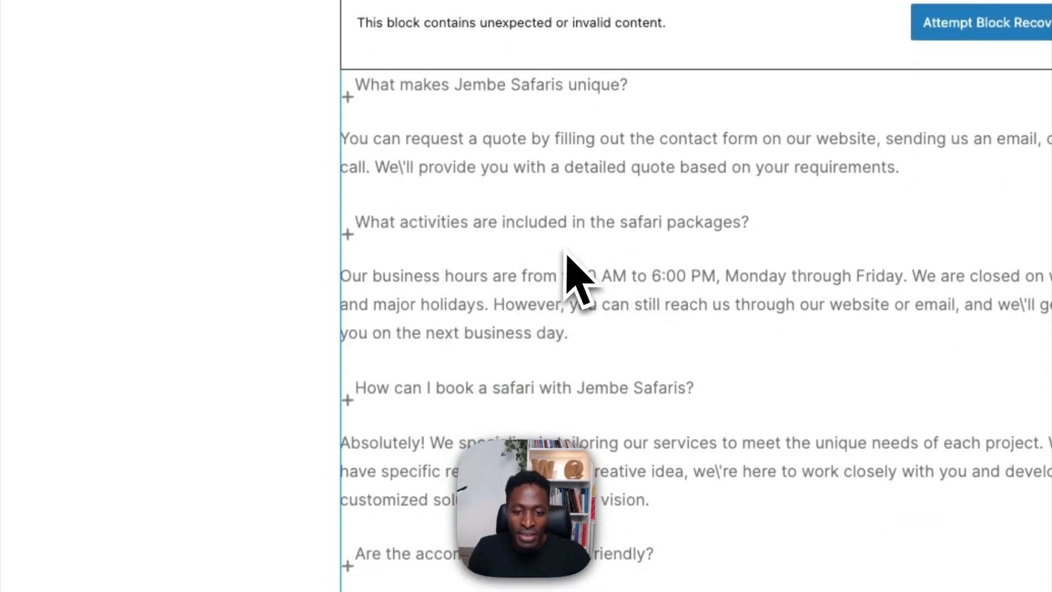
pyautogui.scroll(-5, 569, 261)
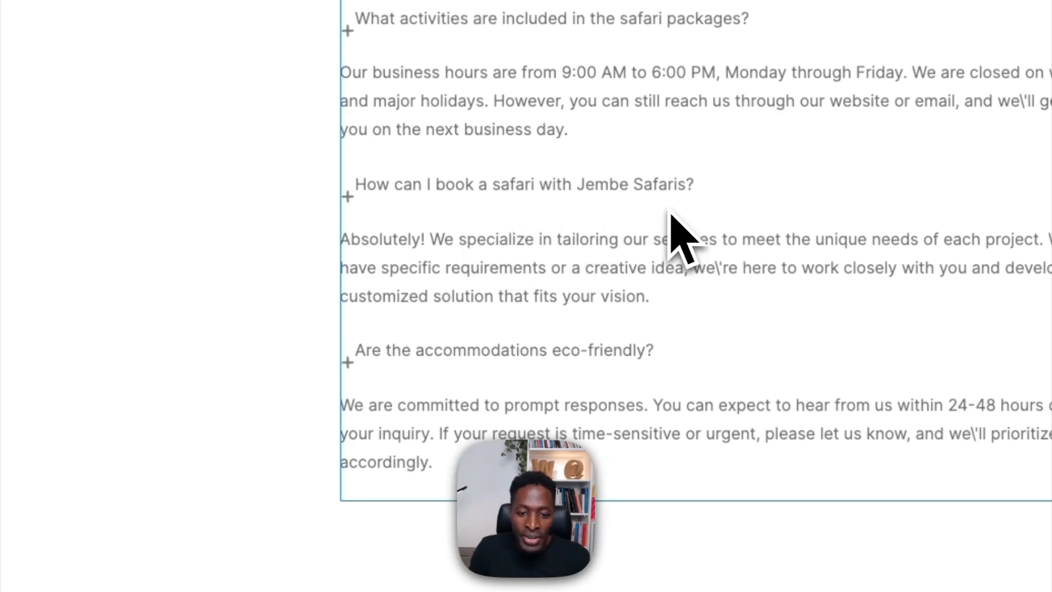
pyautogui.scroll(-5, 504, 403)
pyautogui.scroll(10, 500, 411)
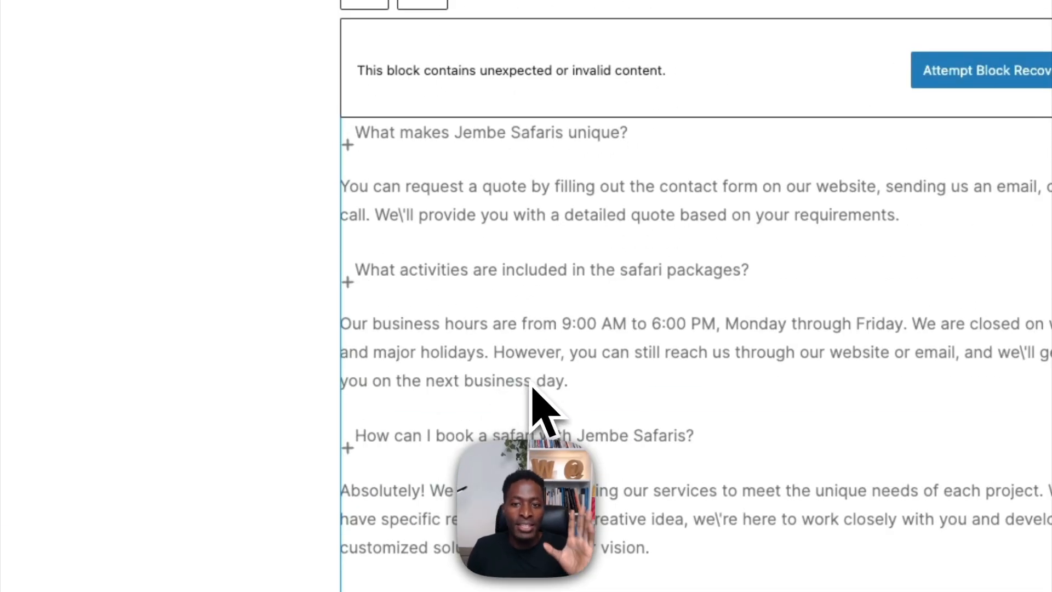
pyautogui.scroll(-5, 534, 386)
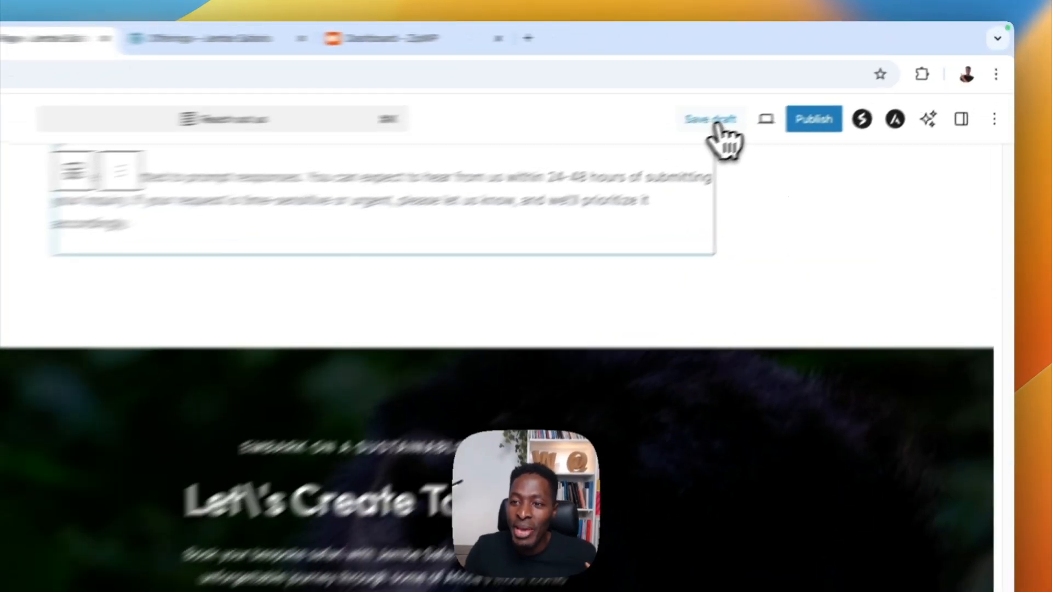
# Save the "Reach out us" page as a draft, exit its editor and open Spectra's AI Features page
pyautogui.click(826, 81)
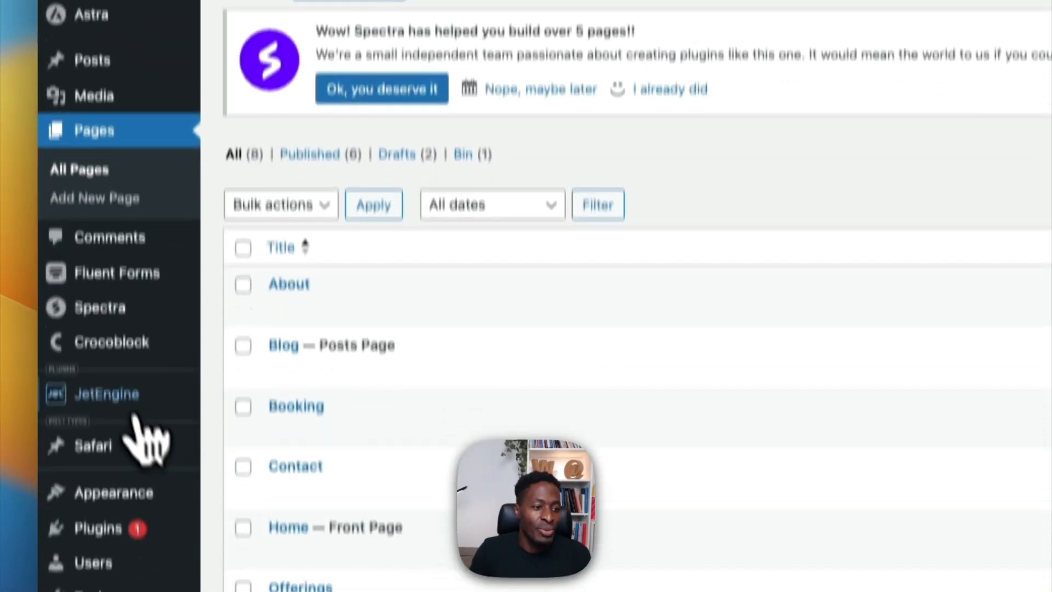
pyautogui.moveTo(118, 252)
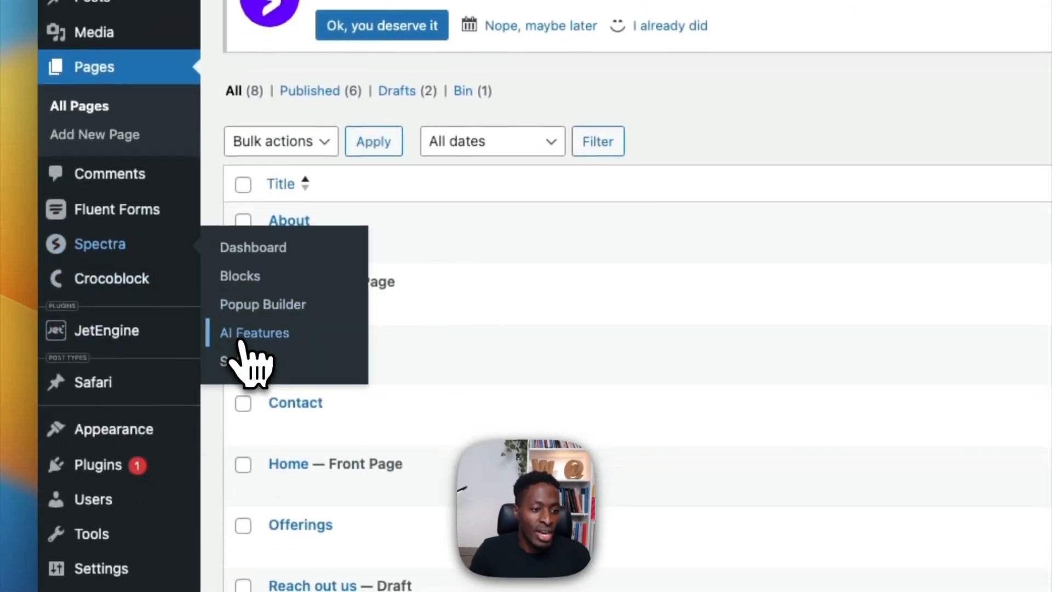
pyautogui.click(336, 335)
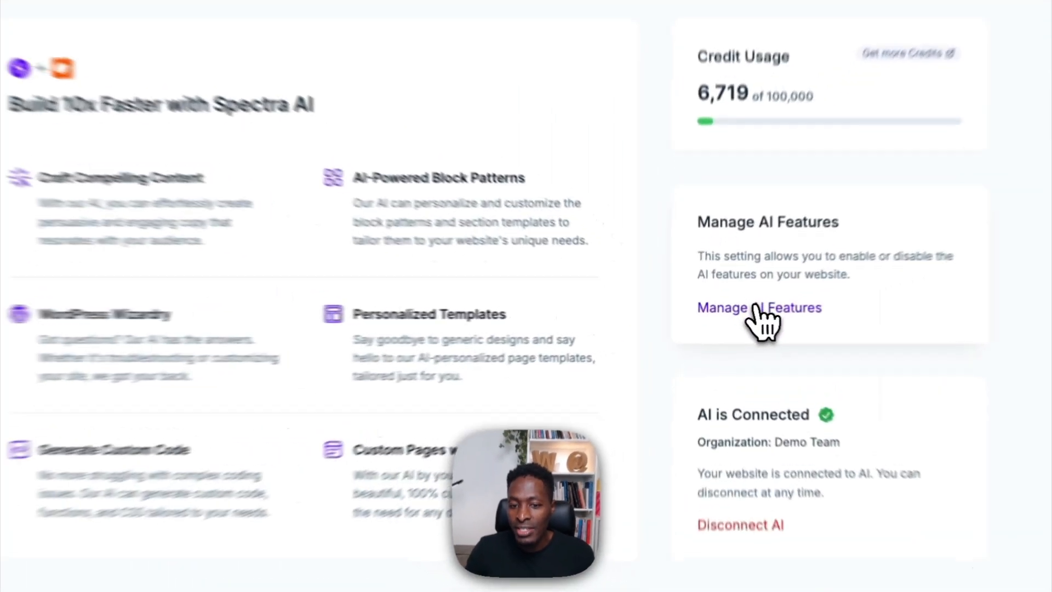
# View the options for managing the AI features, go back and disconnect the website from AI
pyautogui.click(748, 314)
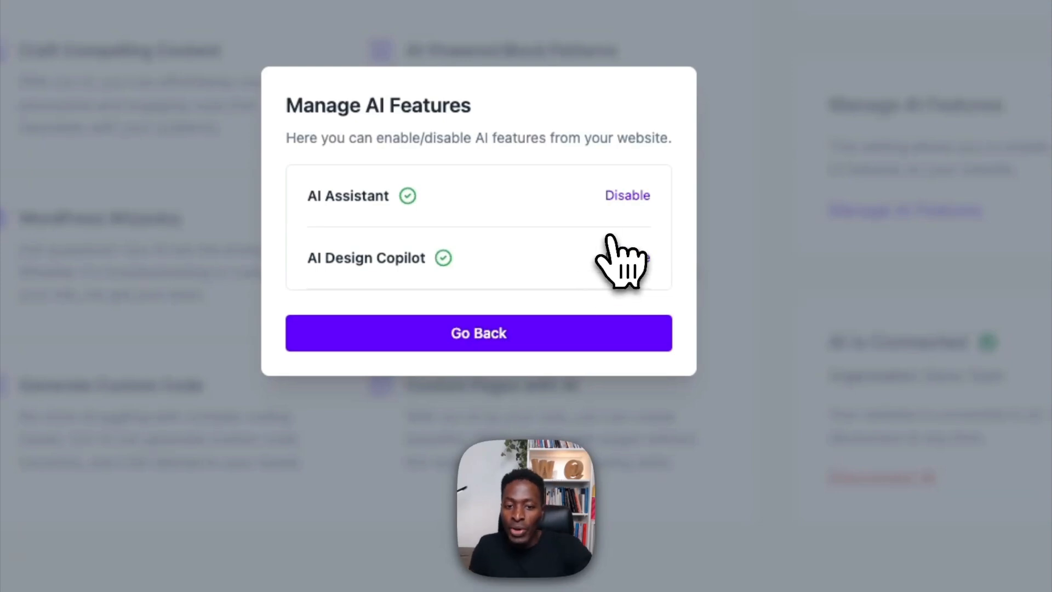
pyautogui.click(534, 332)
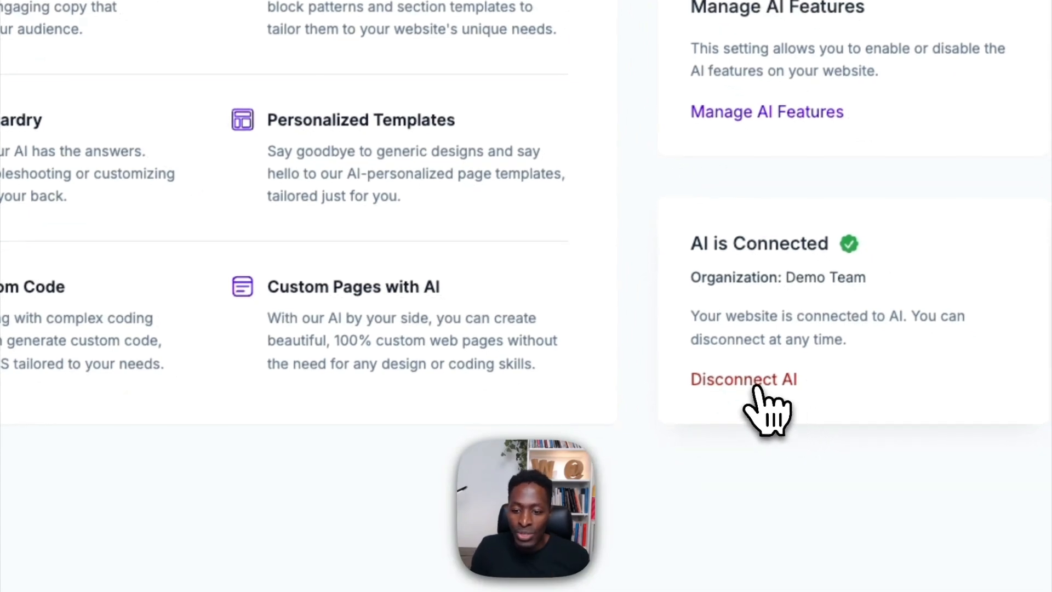
pyautogui.click(757, 386)
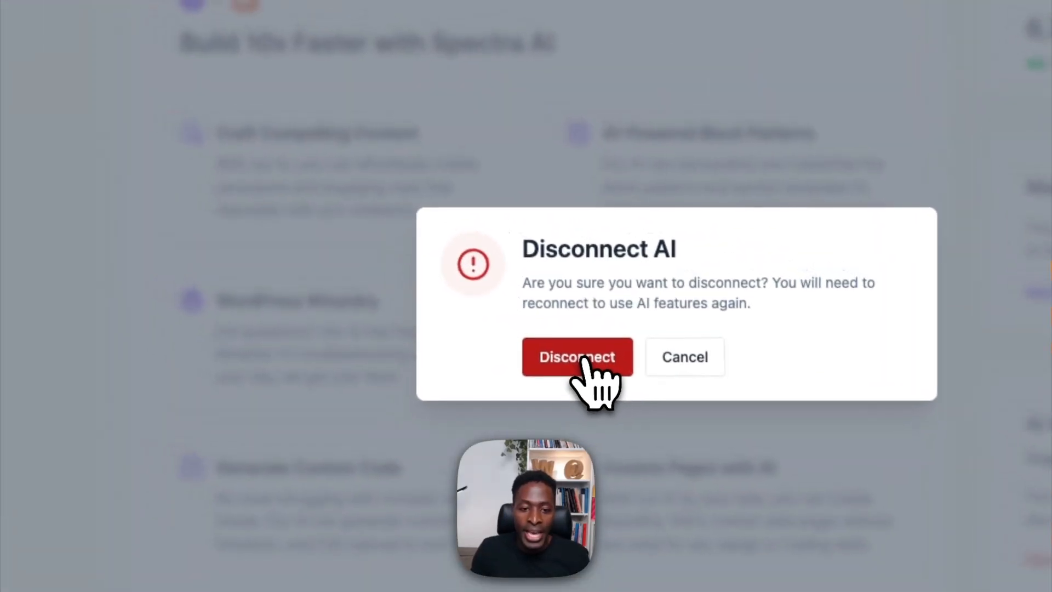
pyautogui.click(583, 362)
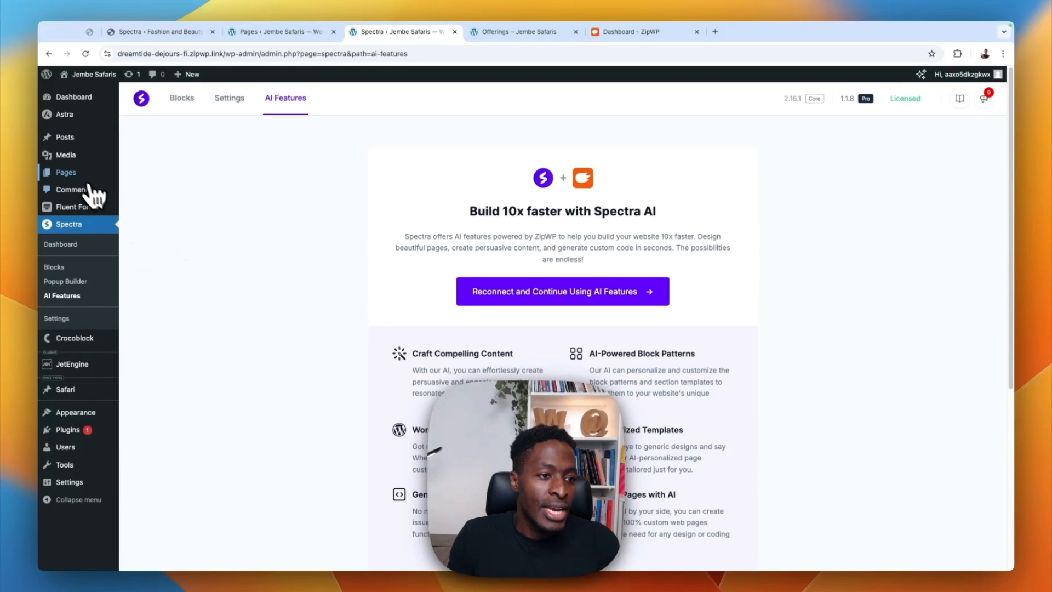
# Open the "Reach out us" draft from the page list, check its content down to the FAQs and try the AI assistant
pyautogui.moveTo(78, 176)
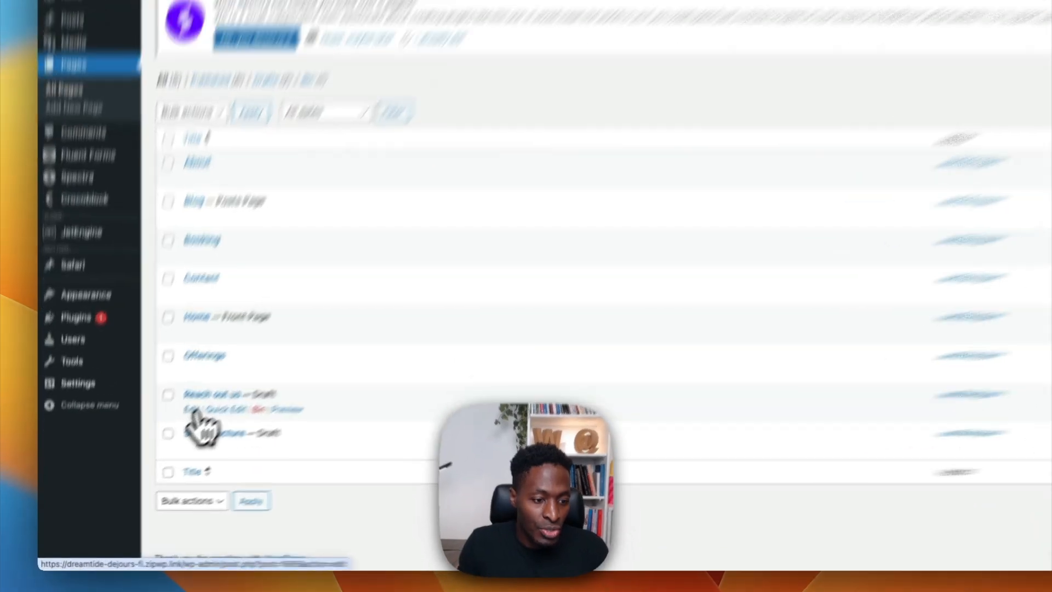
pyautogui.click(160, 443)
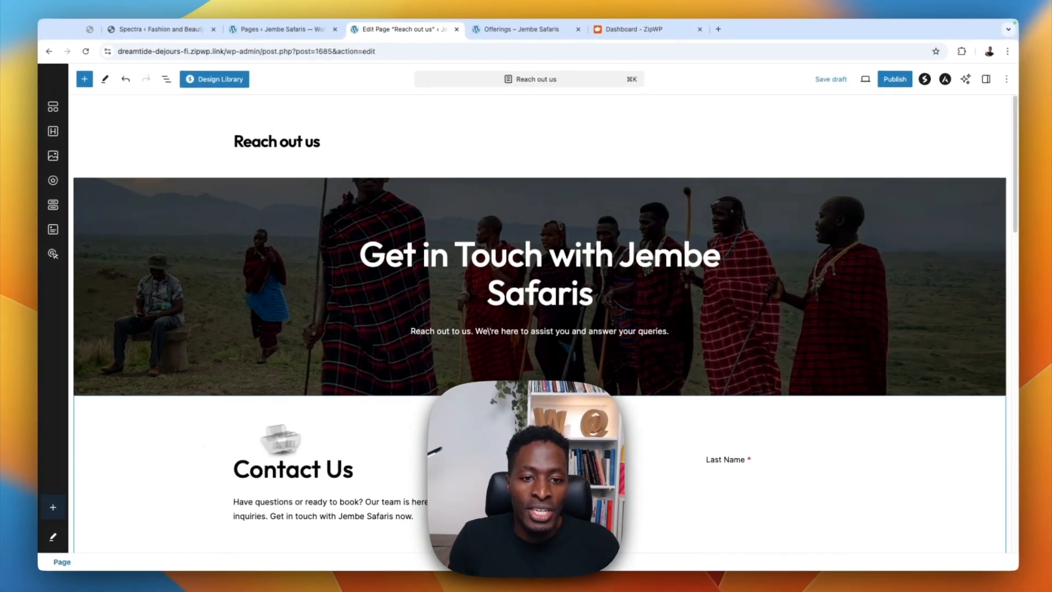
pyautogui.scroll(-4, 429, 398)
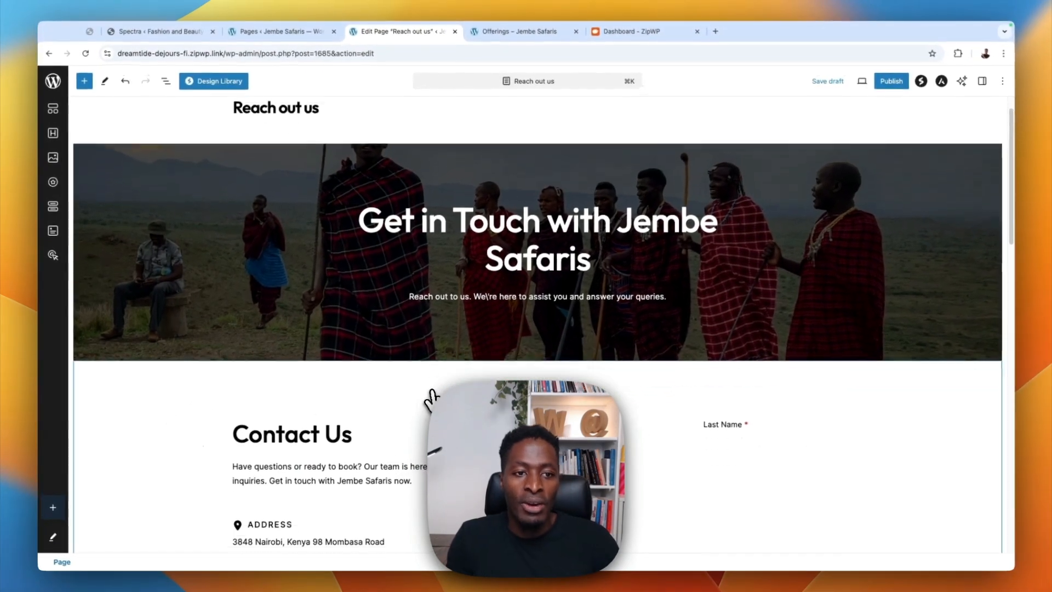
pyautogui.scroll(-10, 444, 381)
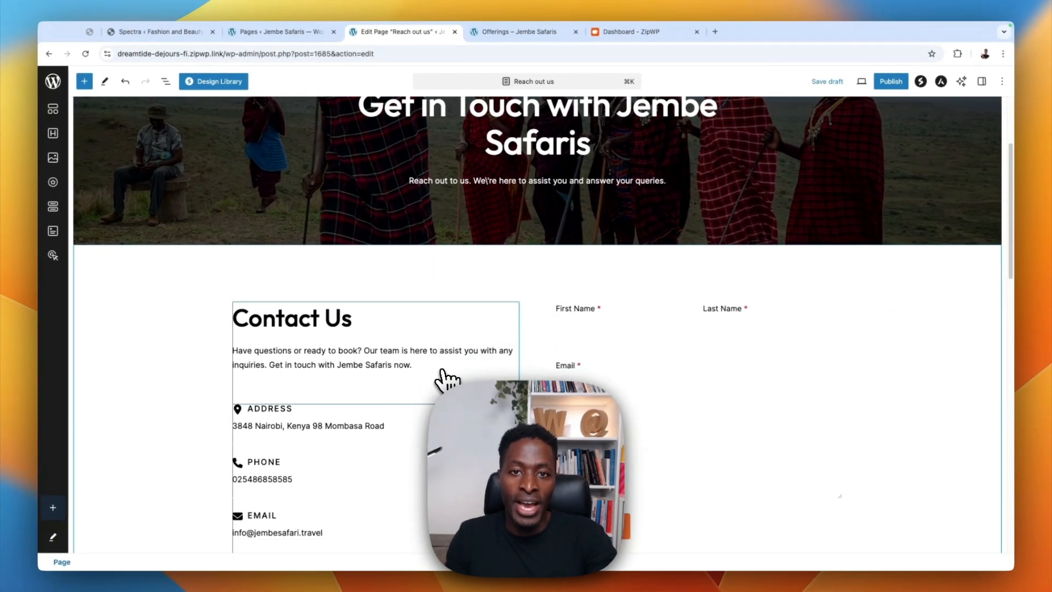
pyautogui.scroll(-12, 550, 337)
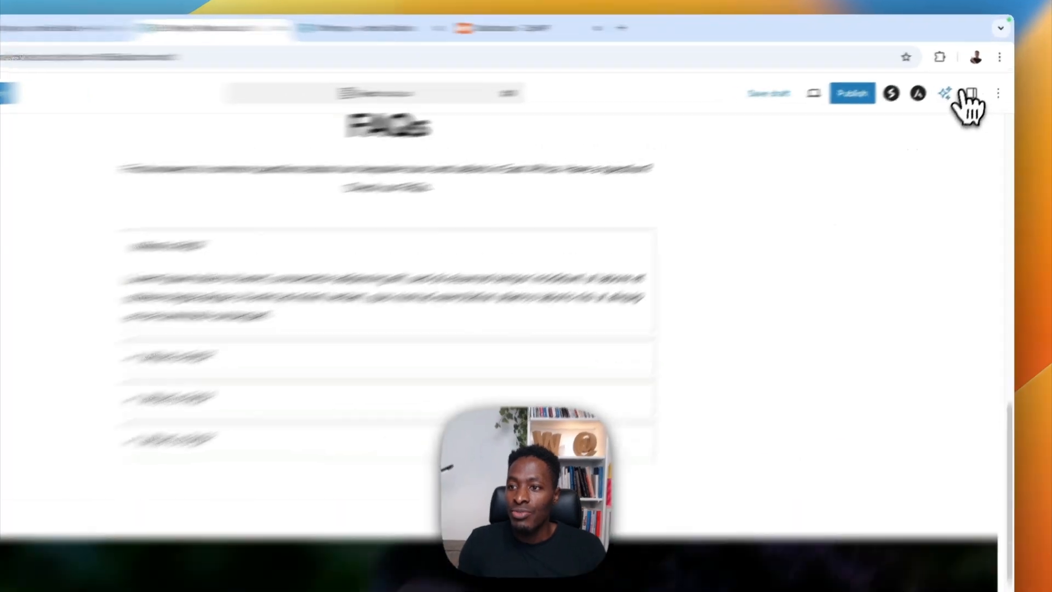
pyautogui.click(960, 81)
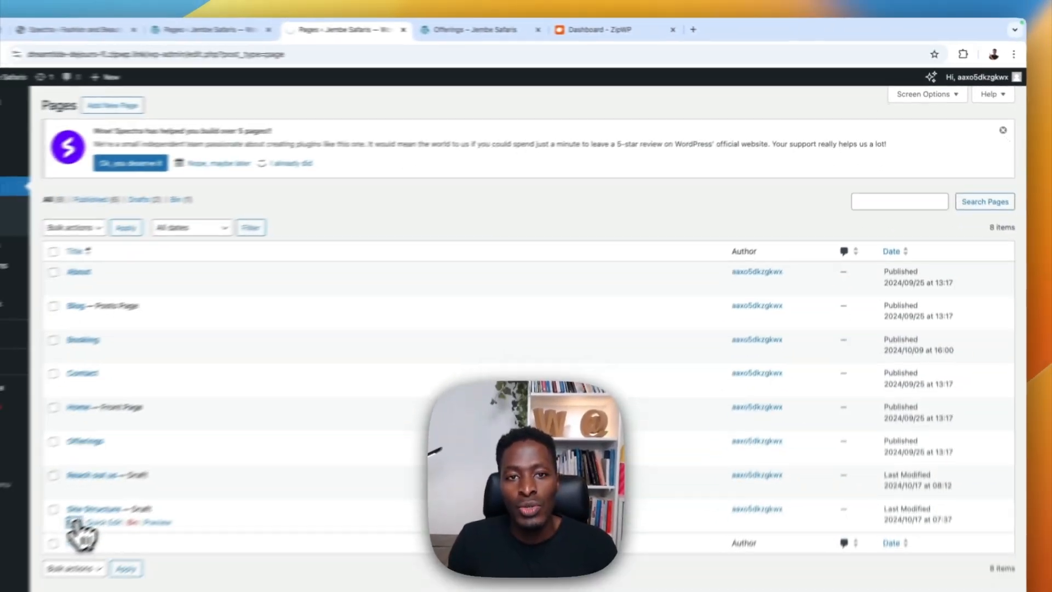
# Open the "Site Structure" page's Design Library and check its Personalize Library setting
pyautogui.click(145, 541)
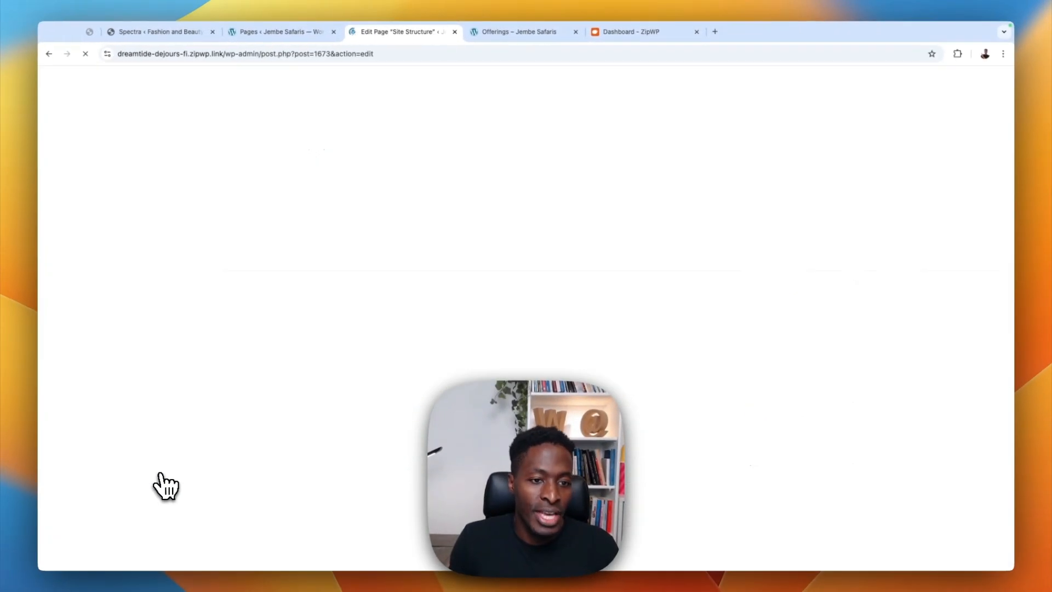
pyautogui.click(226, 83)
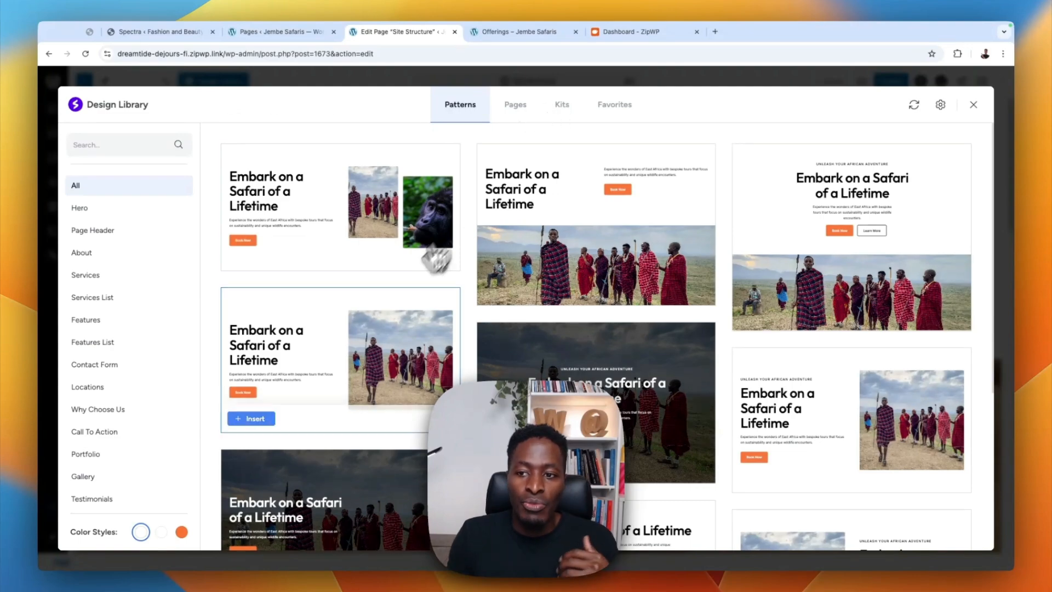
pyautogui.moveTo(536, 205)
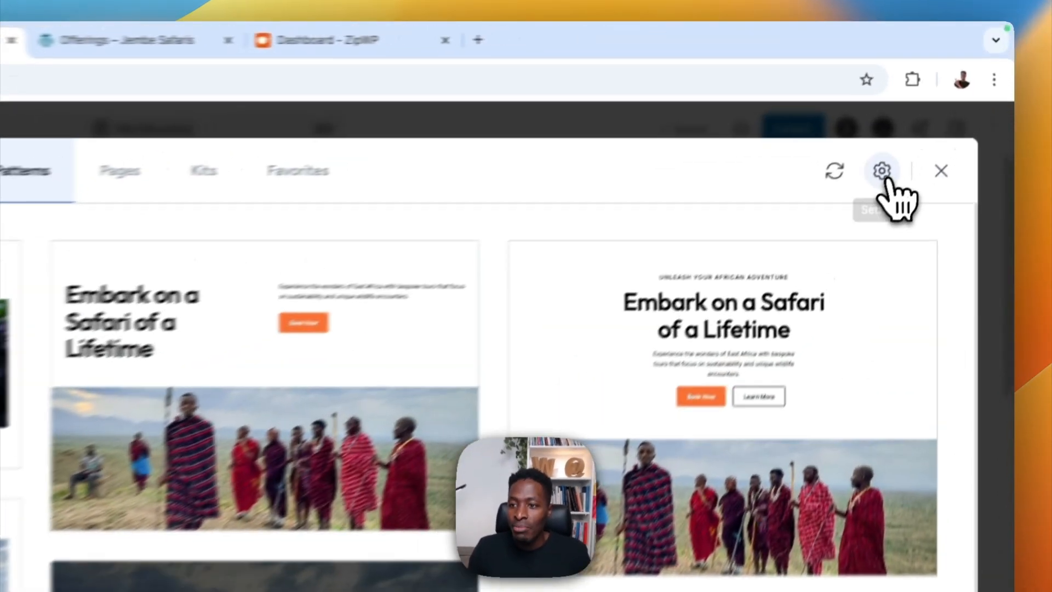
pyautogui.click(940, 104)
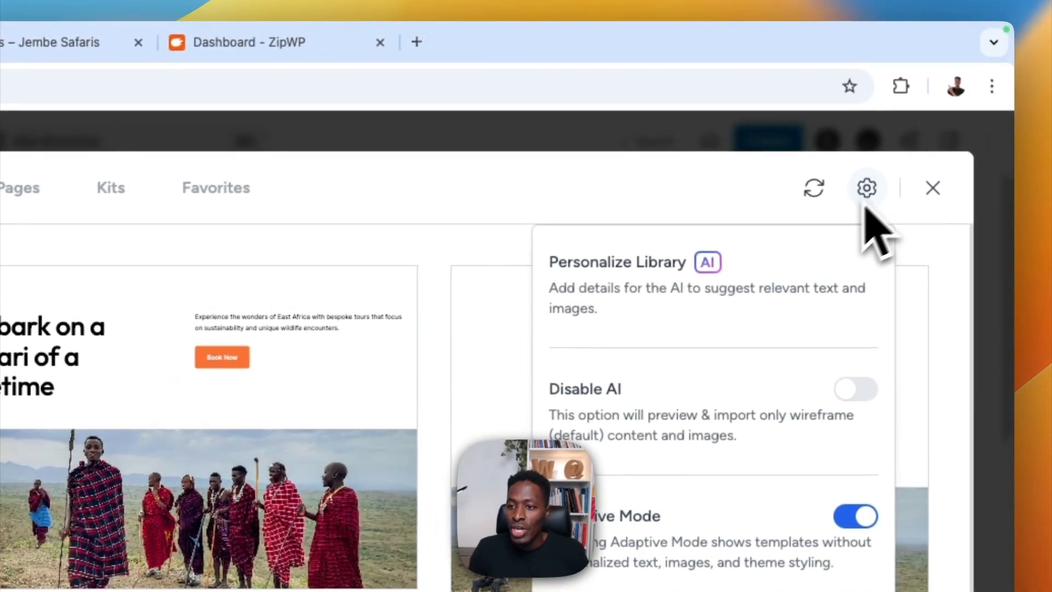
pyautogui.click(618, 279)
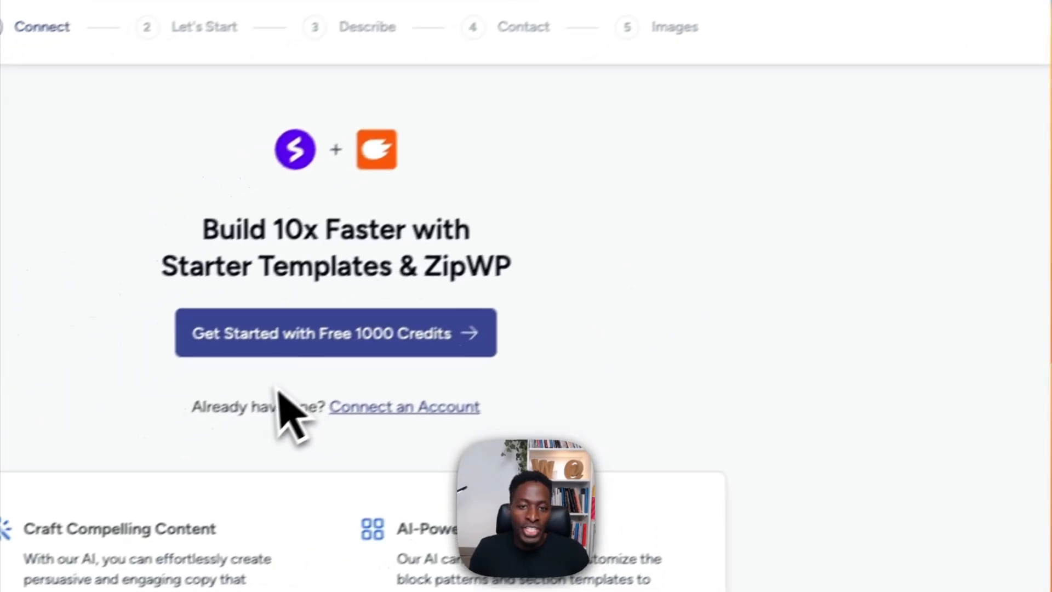
pyautogui.scroll(-1, 459, 300)
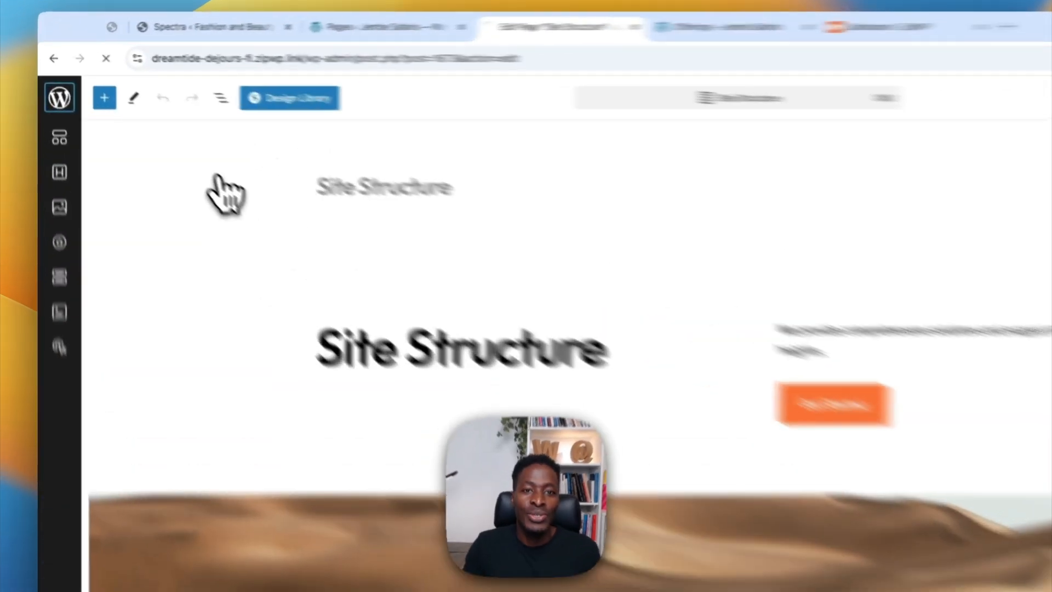
# Exit the "Site Structure" editor to the page list and open Spectra's AI Features page
pyautogui.click(53, 81)
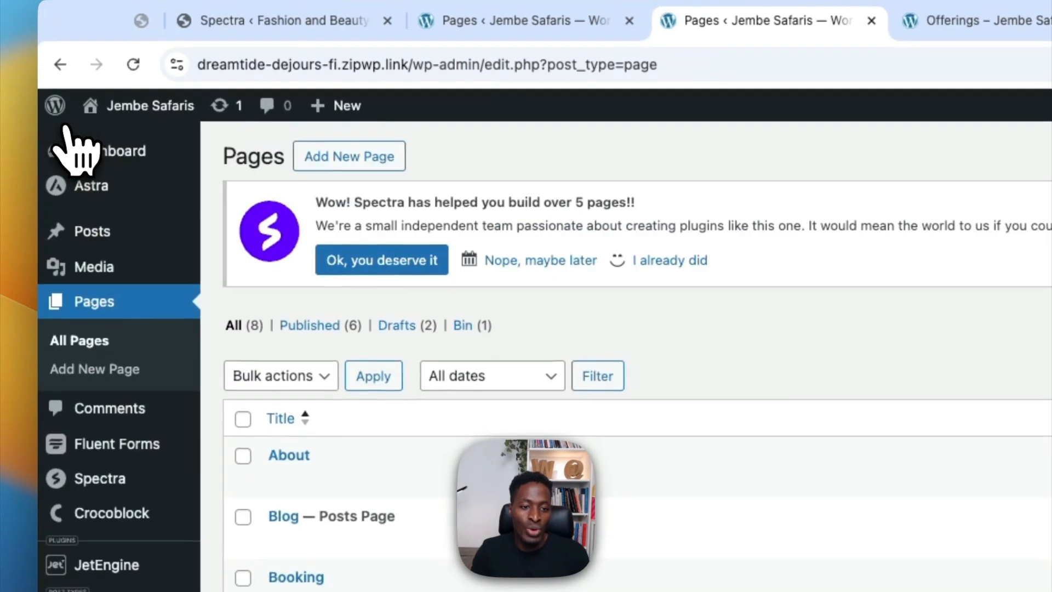
pyautogui.moveTo(34, 481)
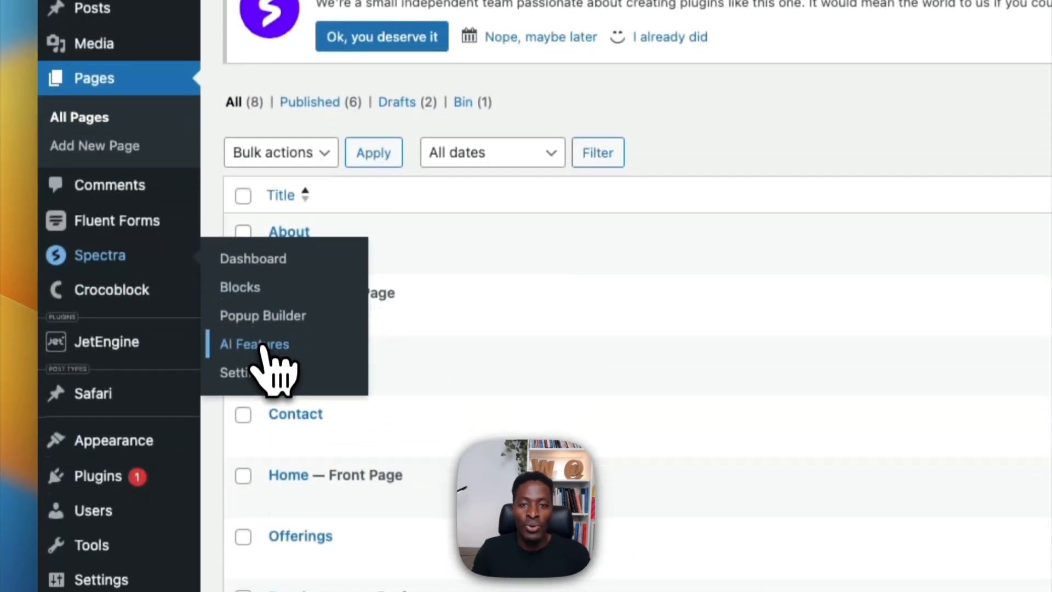
pyautogui.click(262, 346)
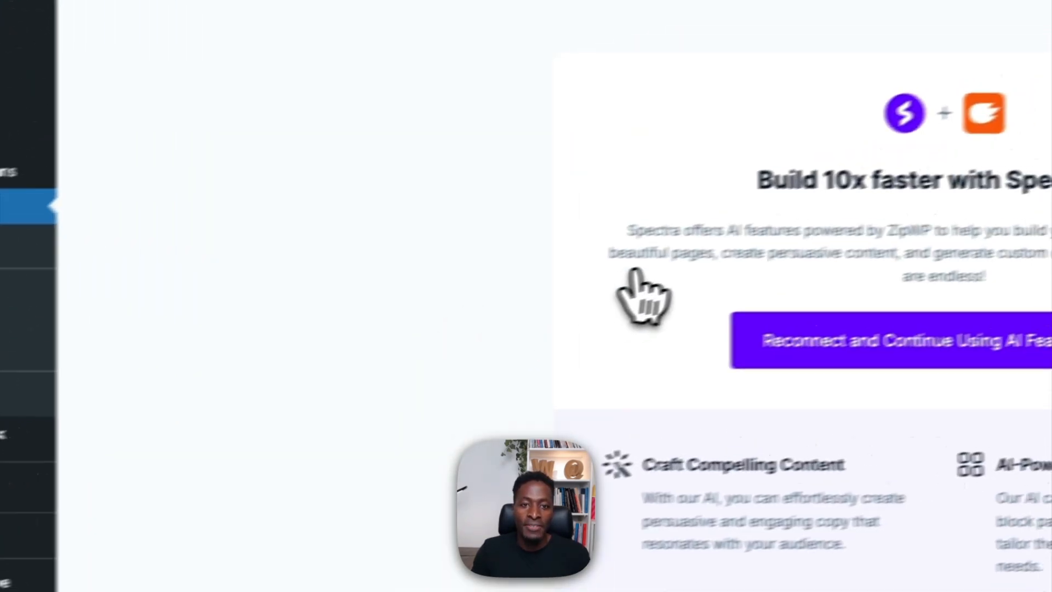